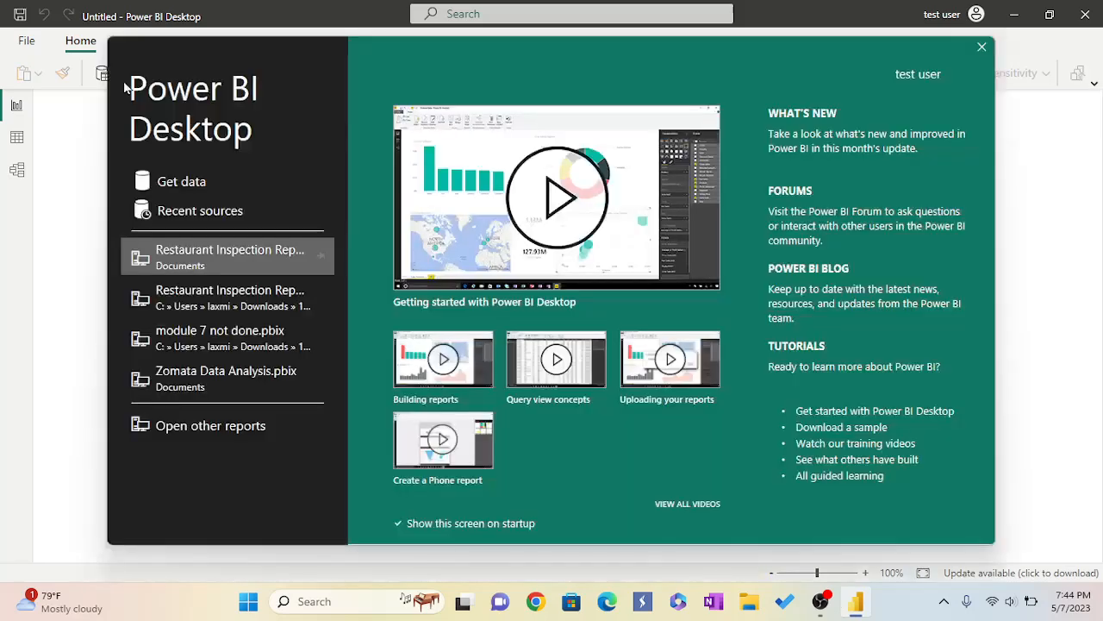
Close the start screen and import Calendar Lookup.csv as a Text/CSV source, loading it into the model.
click(984, 49)
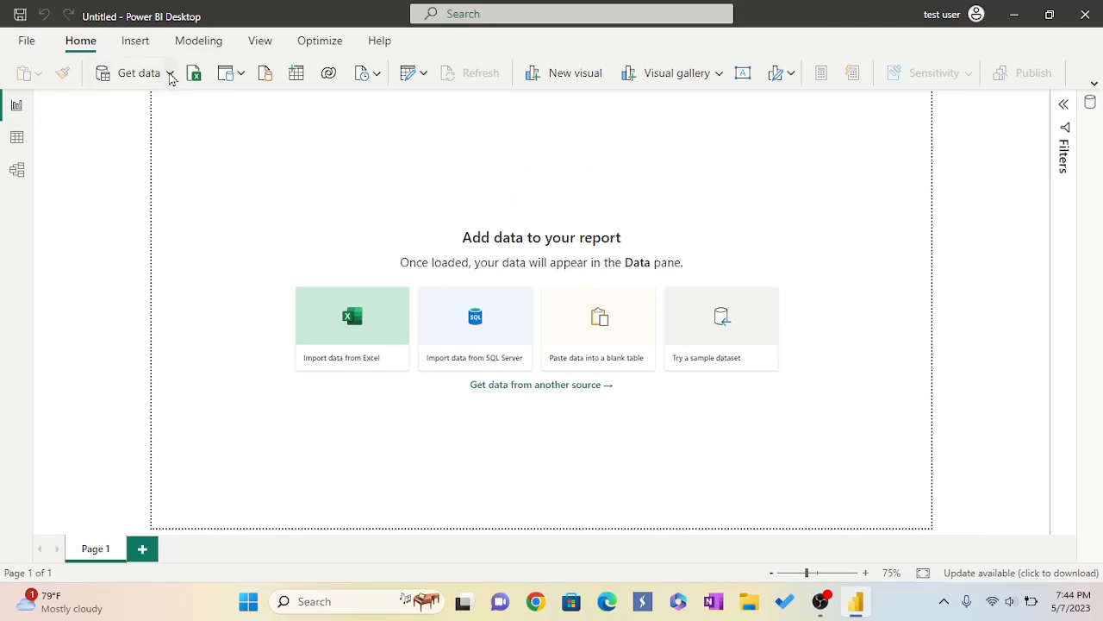
click(170, 74)
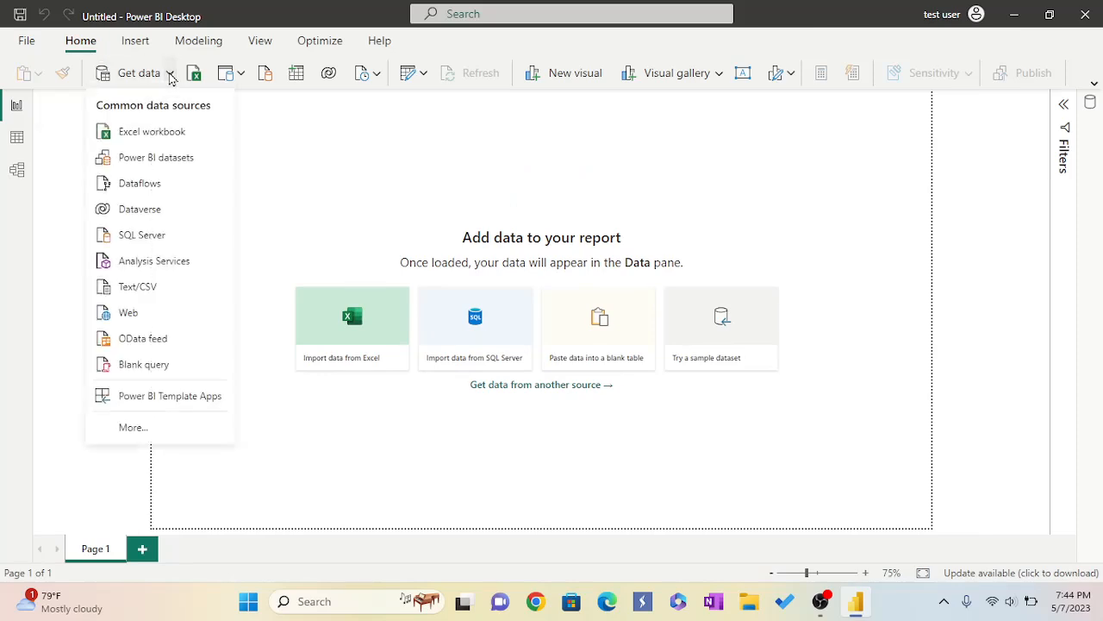
click(156, 290)
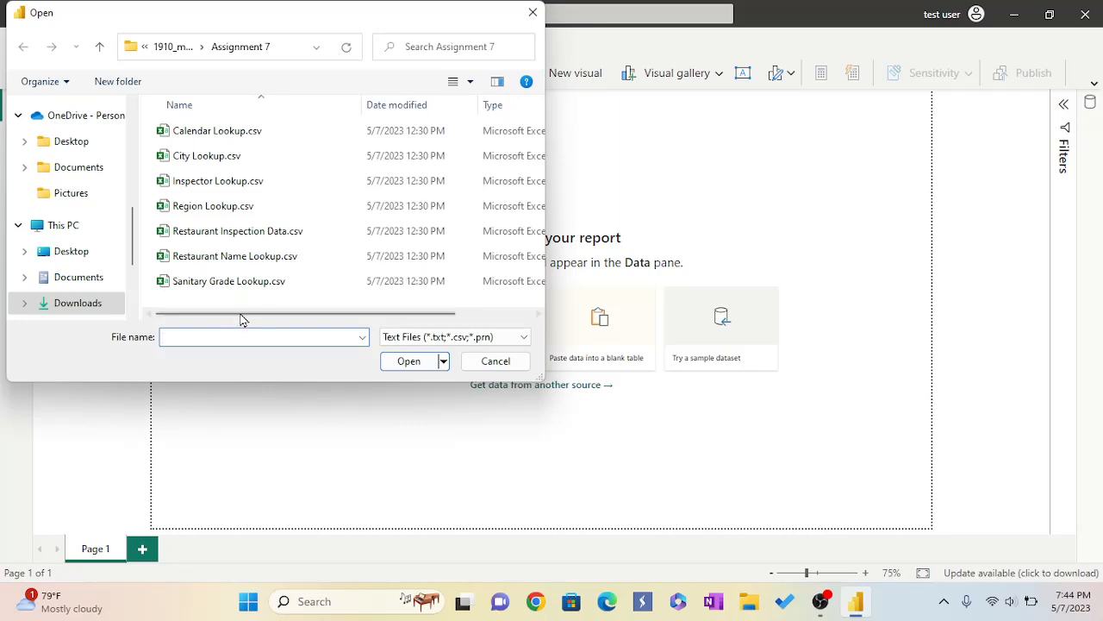
click(237, 136)
click(400, 362)
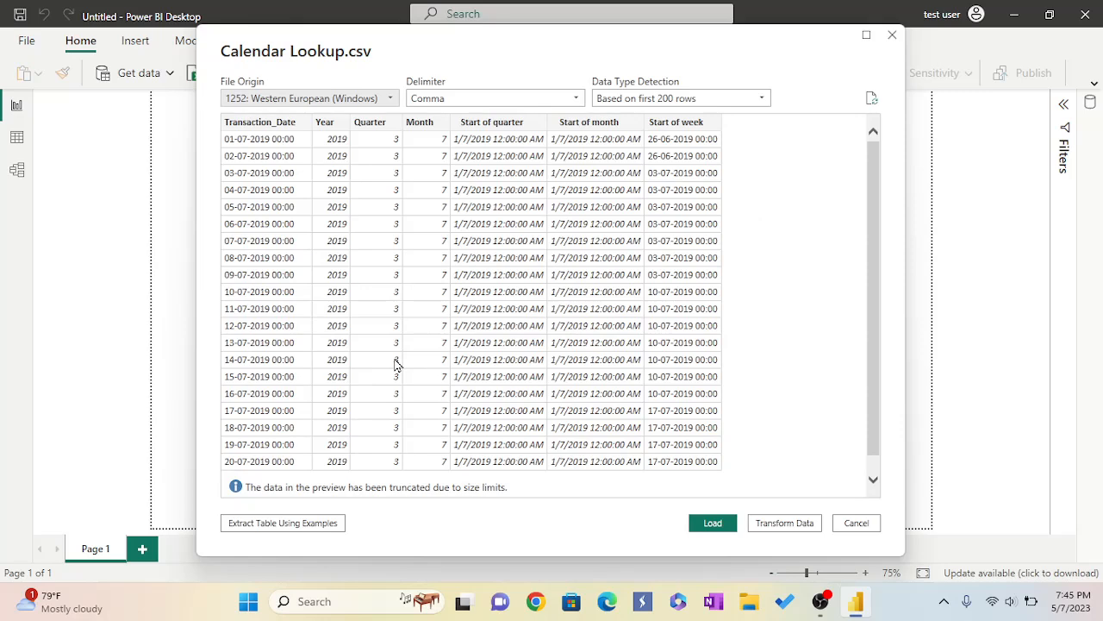
click(713, 523)
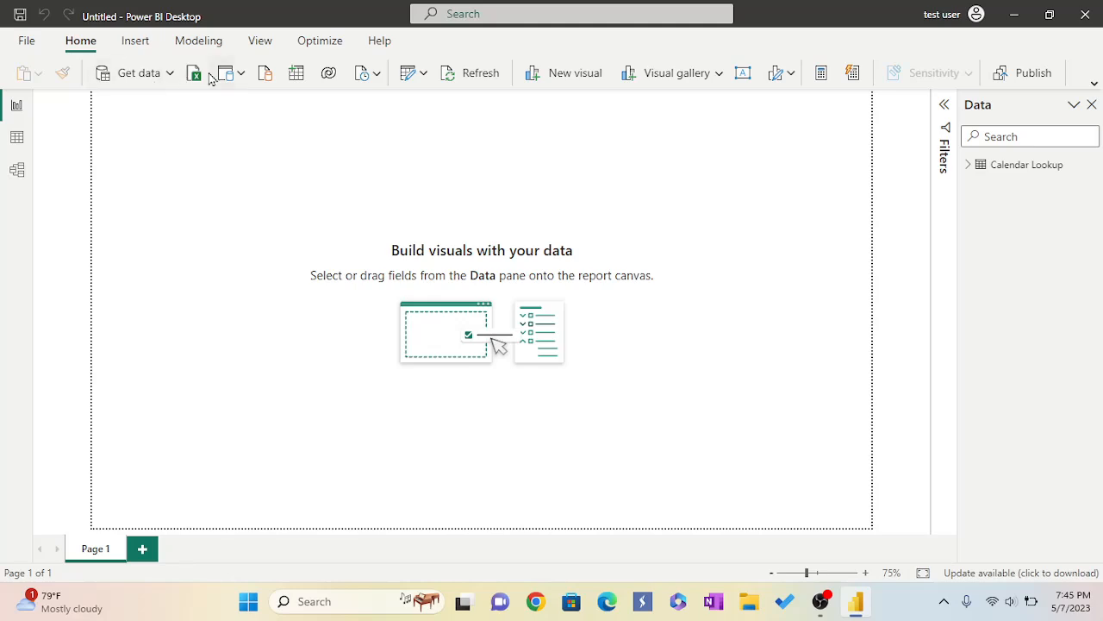
Import City Lookup.csv from the Assignment 7 folder as a Text/CSV source and load it.
click(171, 74)
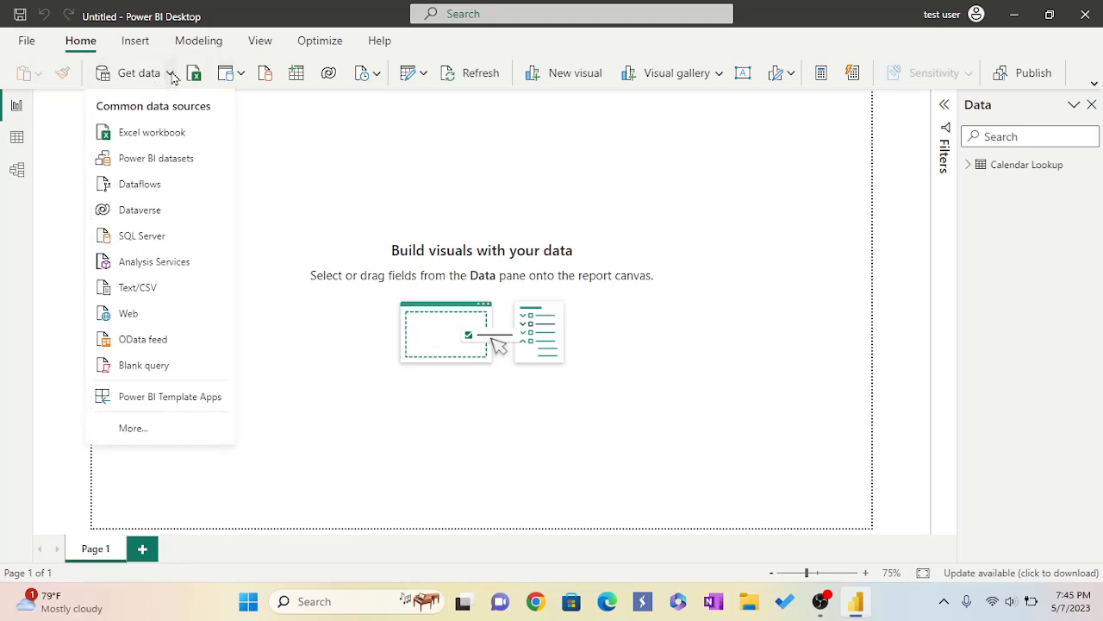
click(138, 288)
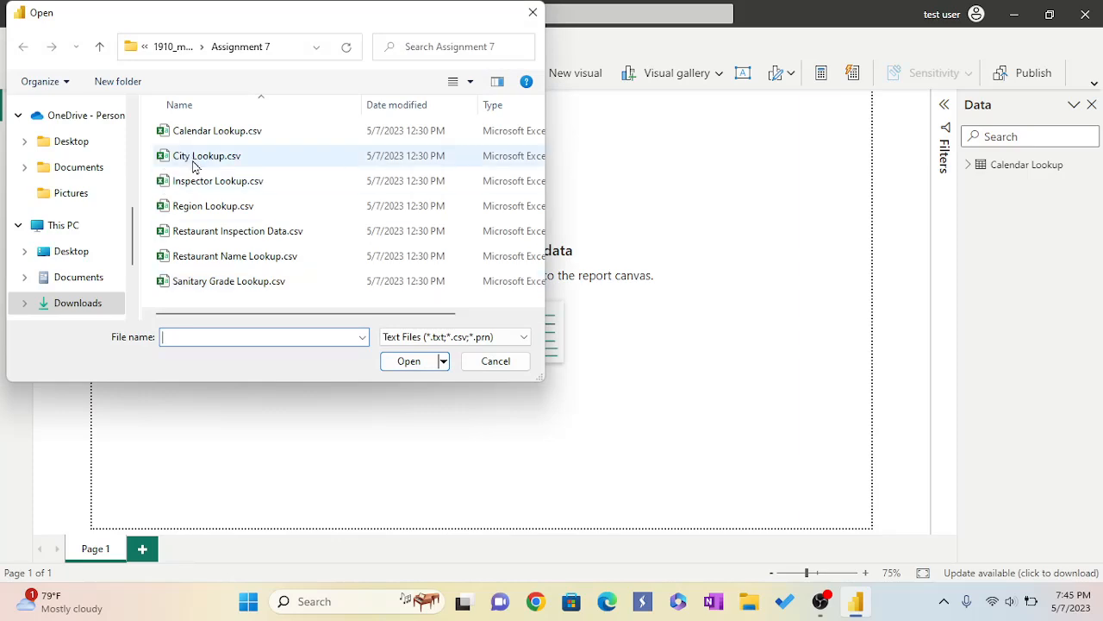
click(194, 161)
click(415, 366)
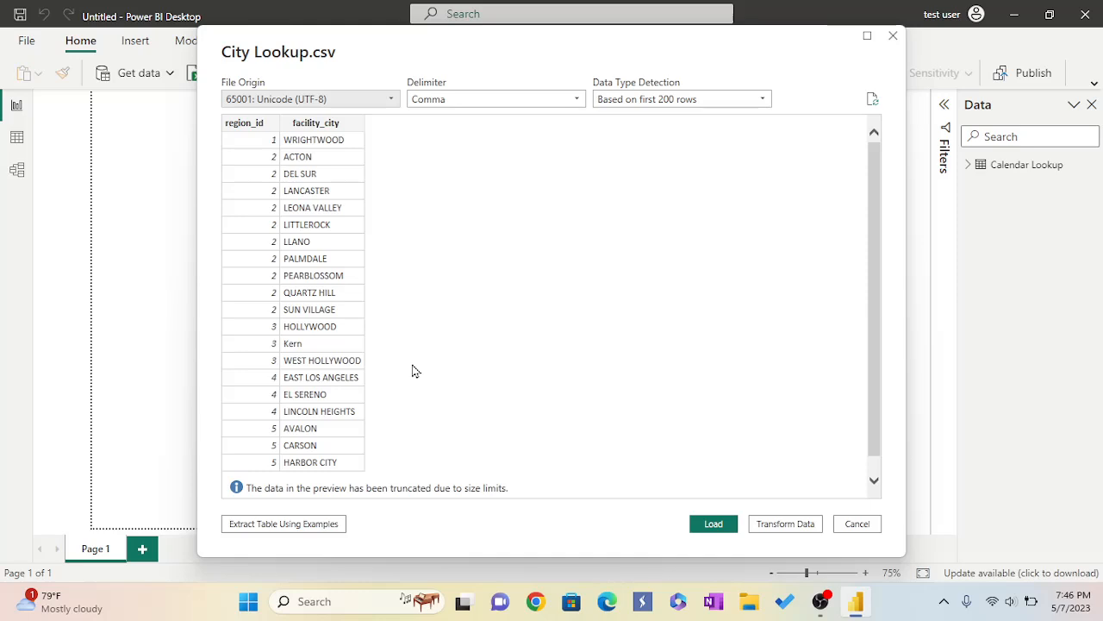
click(712, 525)
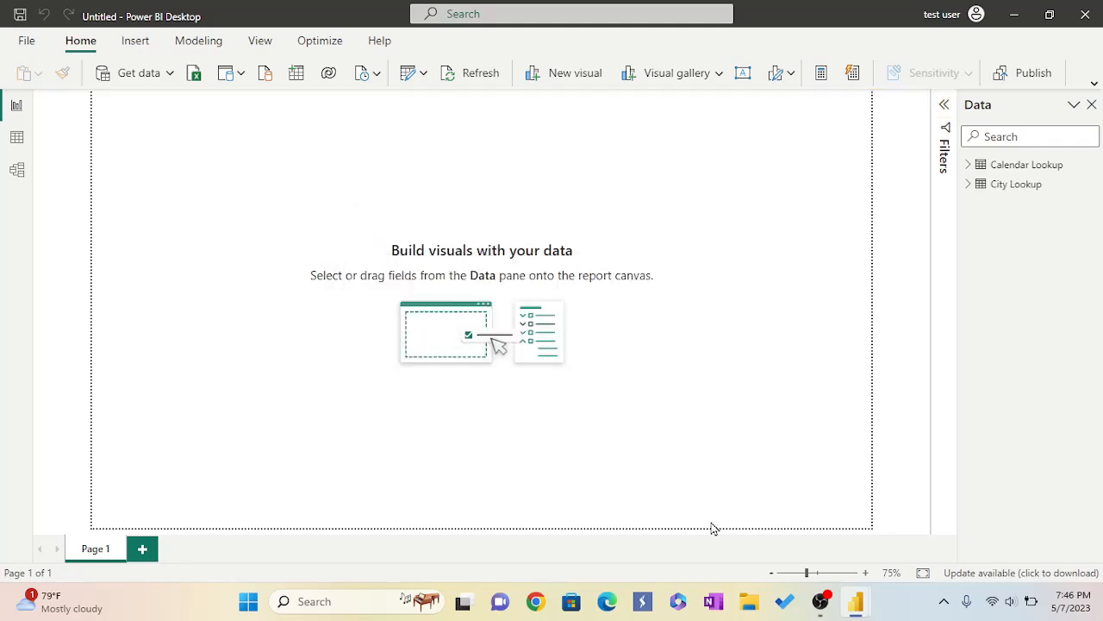
Import Inspector Lookup.csv from the Assignment 7 folder as a Text/CSV source and load it.
click(169, 76)
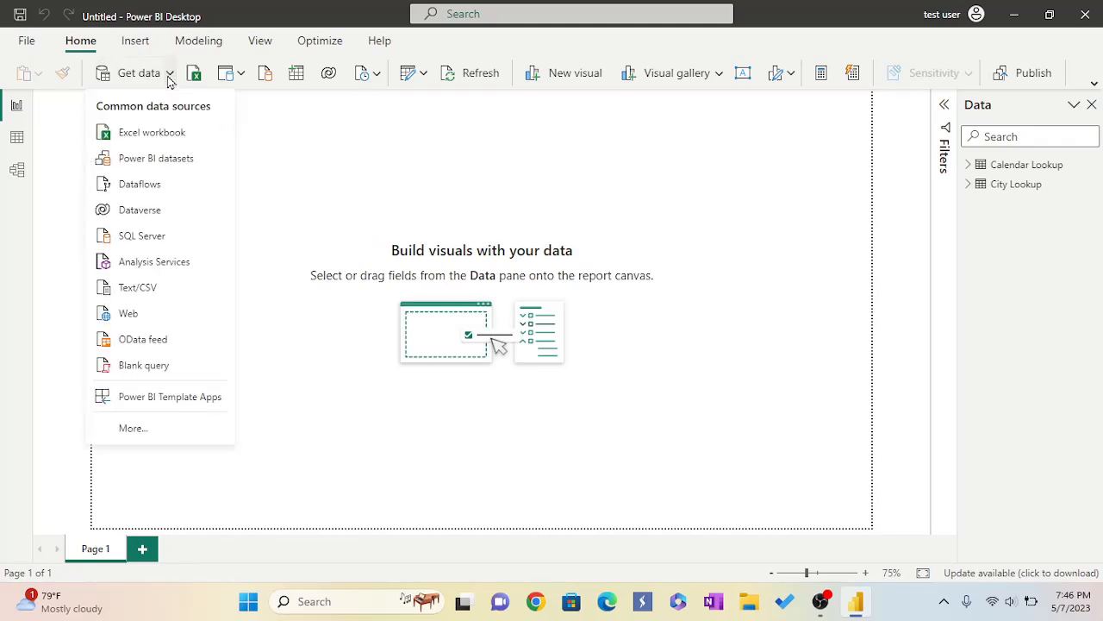
click(147, 289)
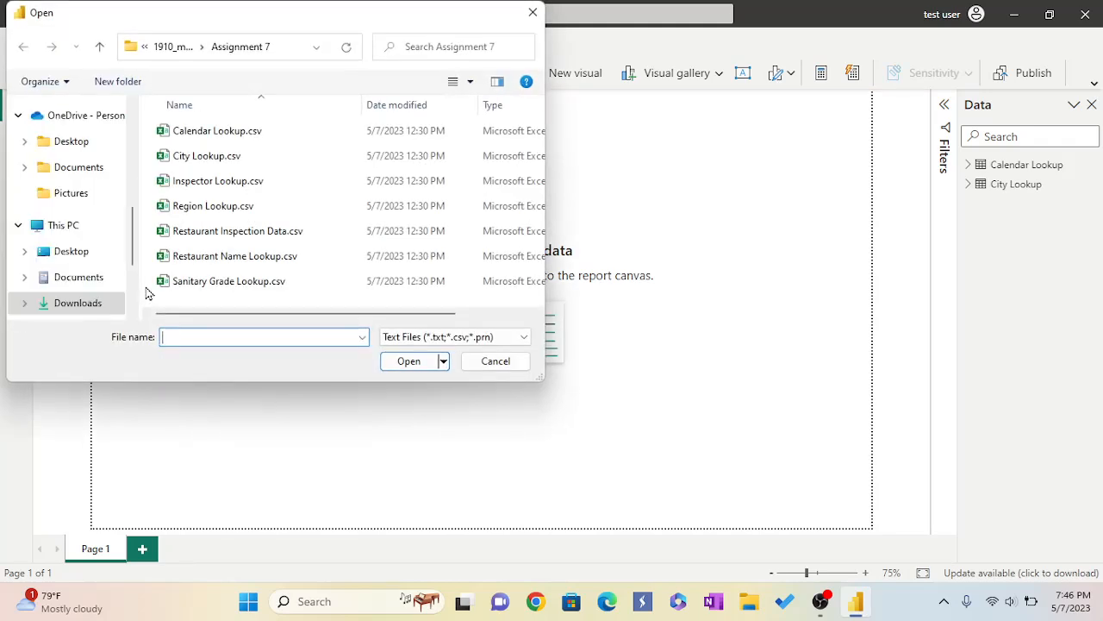
click(184, 182)
click(401, 364)
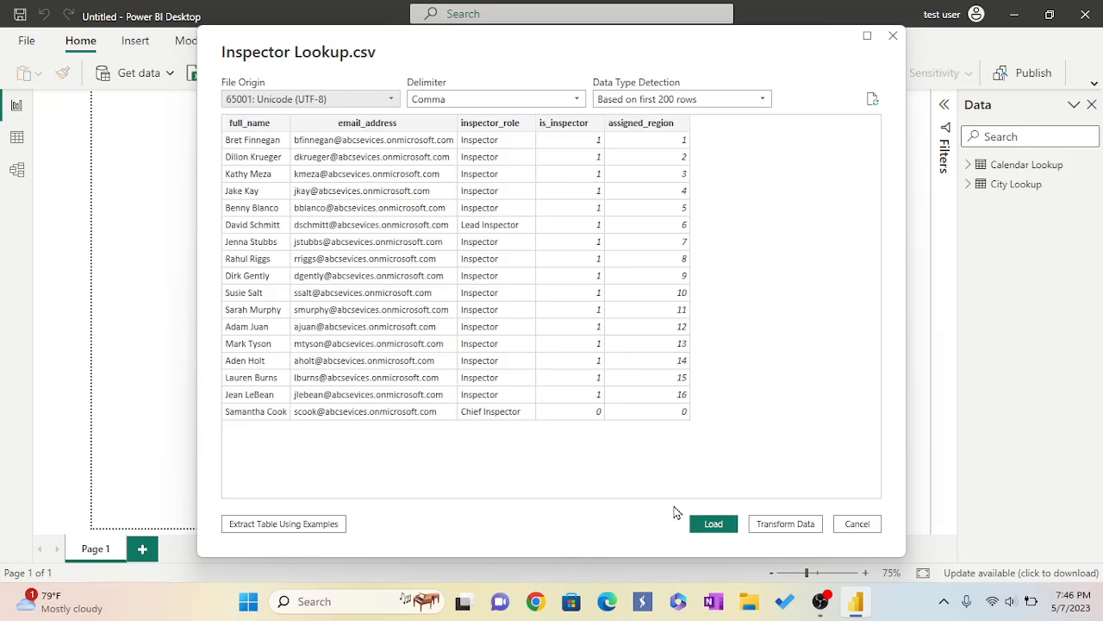
click(714, 524)
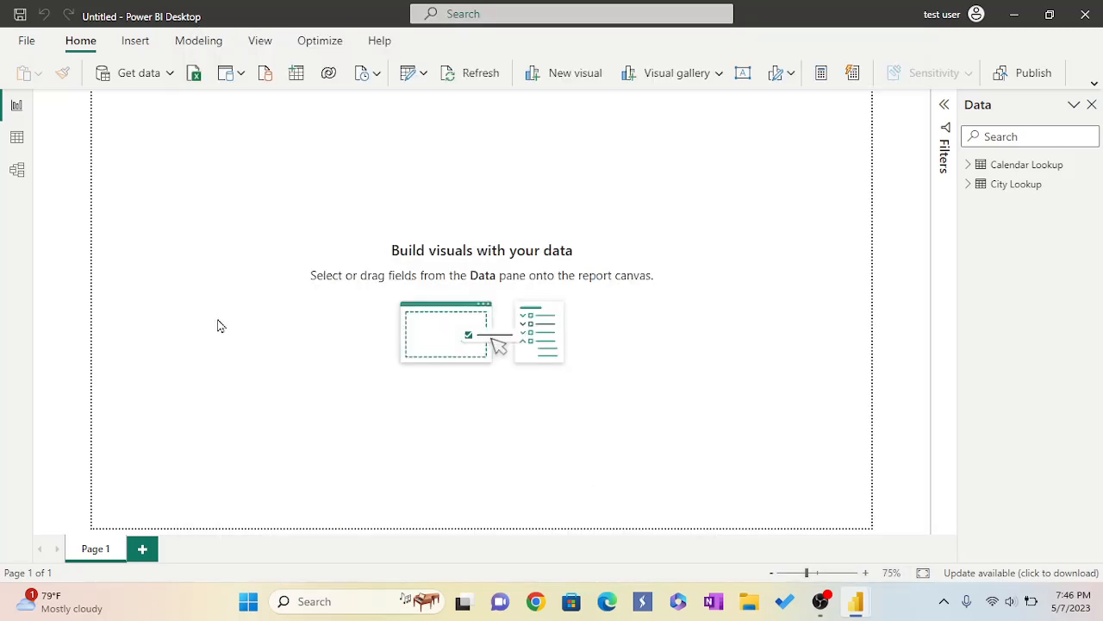
Import Region Lookup.csv and Restaurant Inspection Data.csv as Text/CSV sources and close the load summary.
click(170, 78)
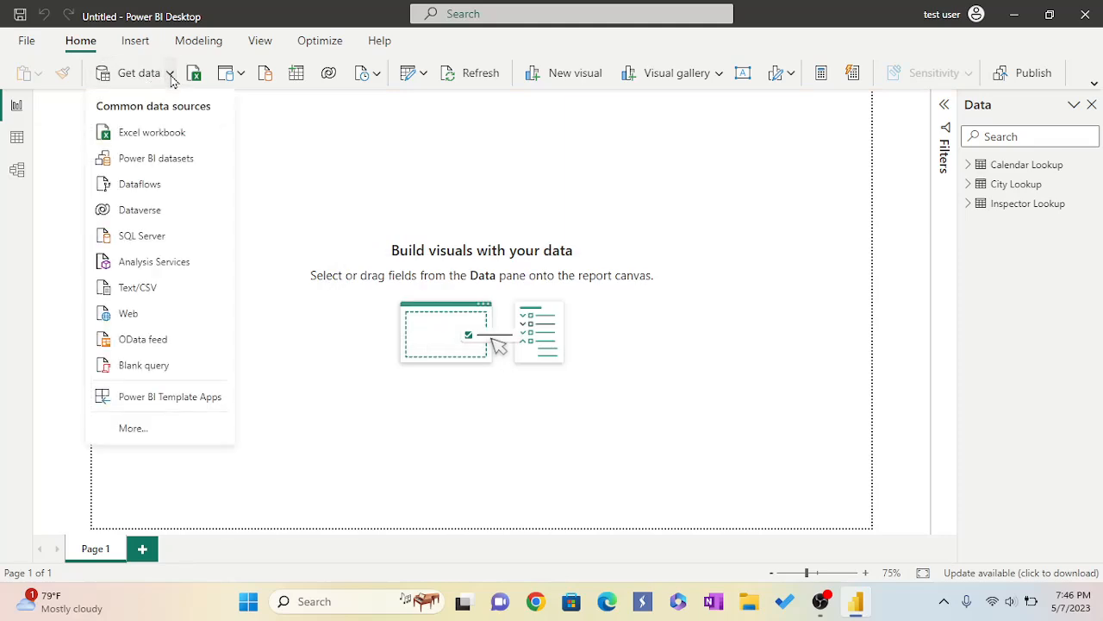
click(219, 287)
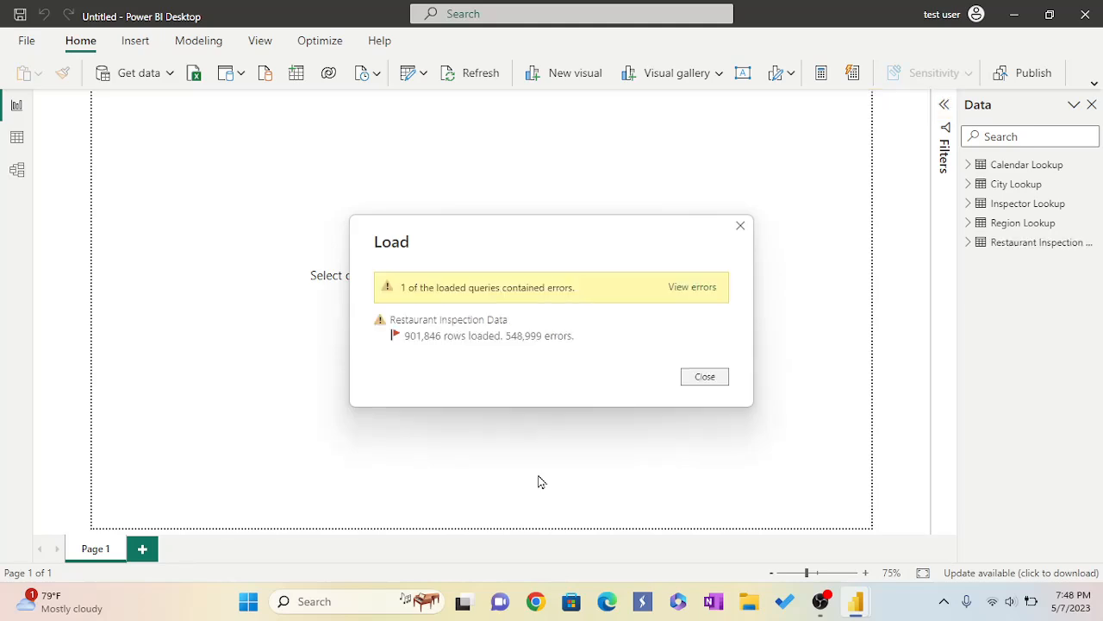
click(705, 380)
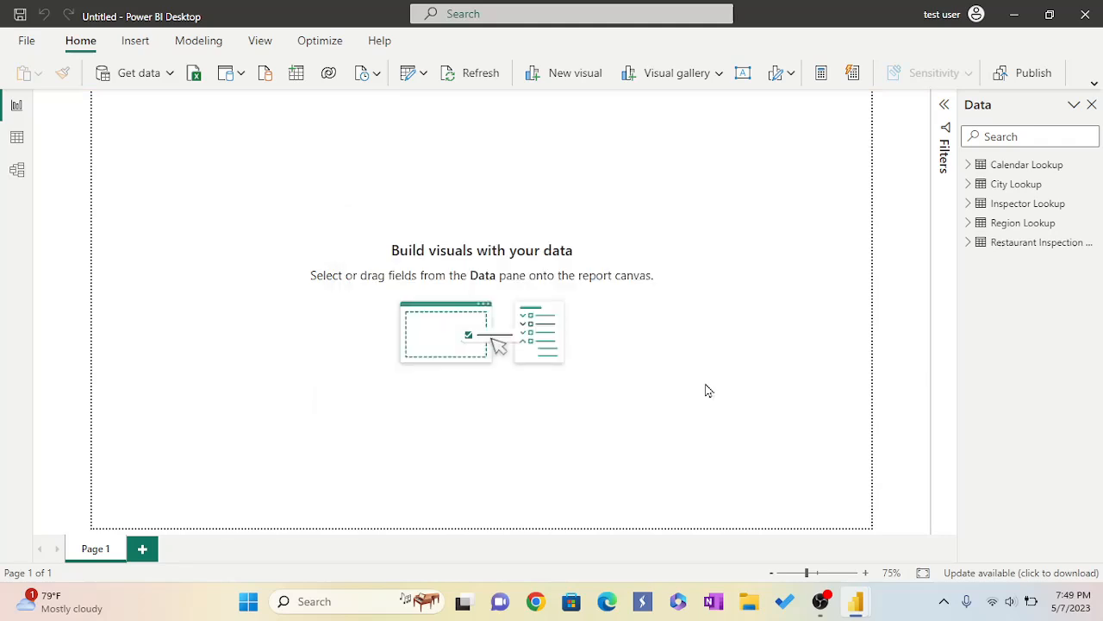
Import Restaurant Name Lookup.csv from the Assignment 7 folder as a Text/CSV source and load it.
click(168, 73)
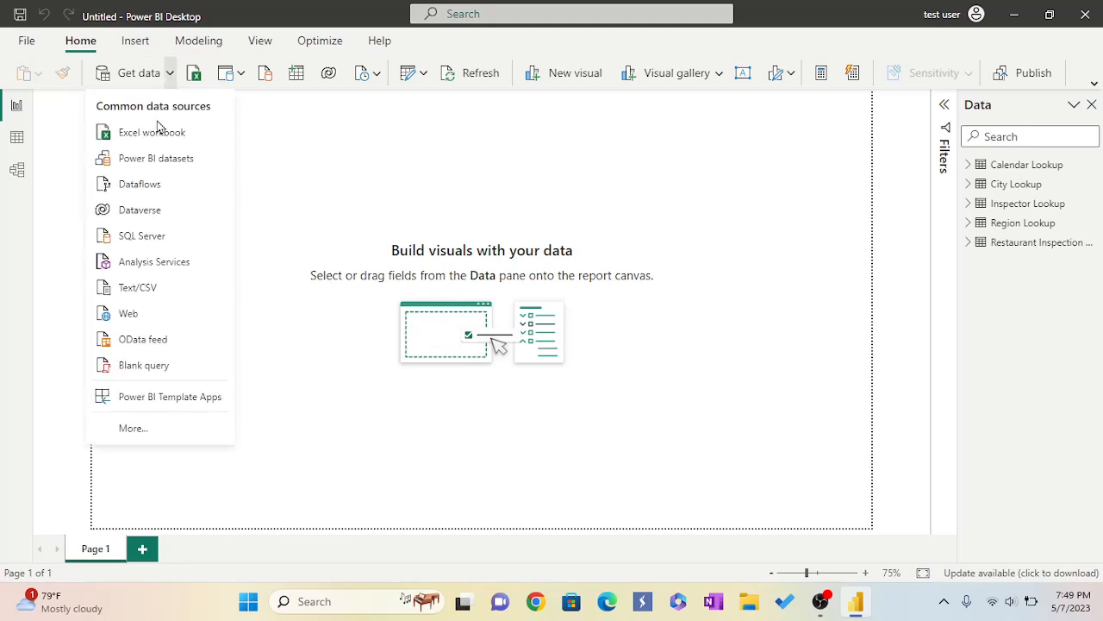
click(138, 290)
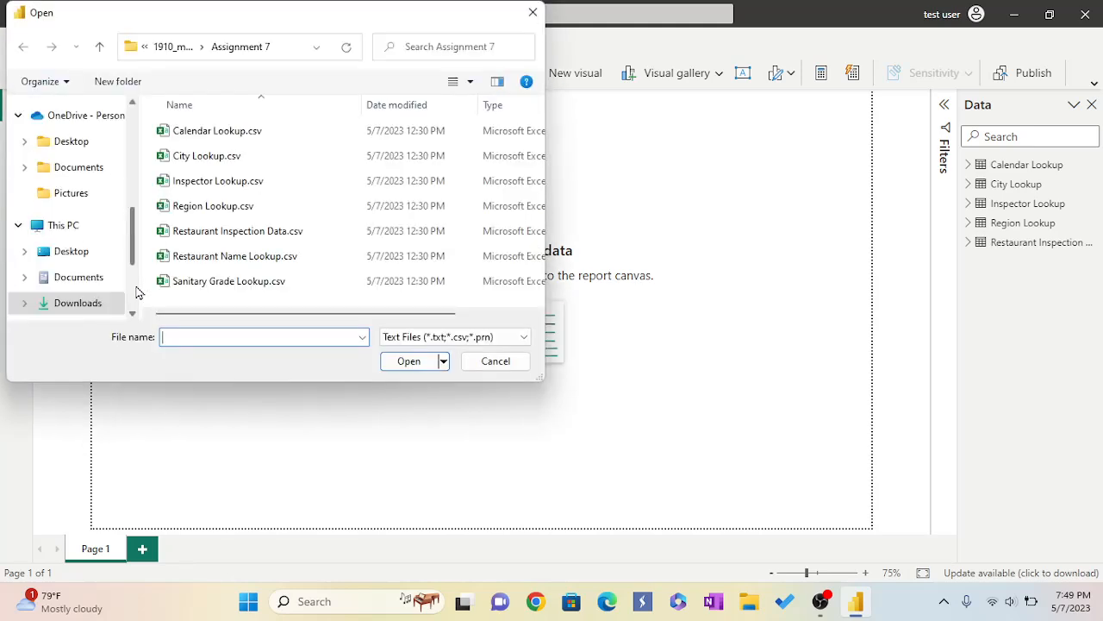
click(210, 262)
click(410, 364)
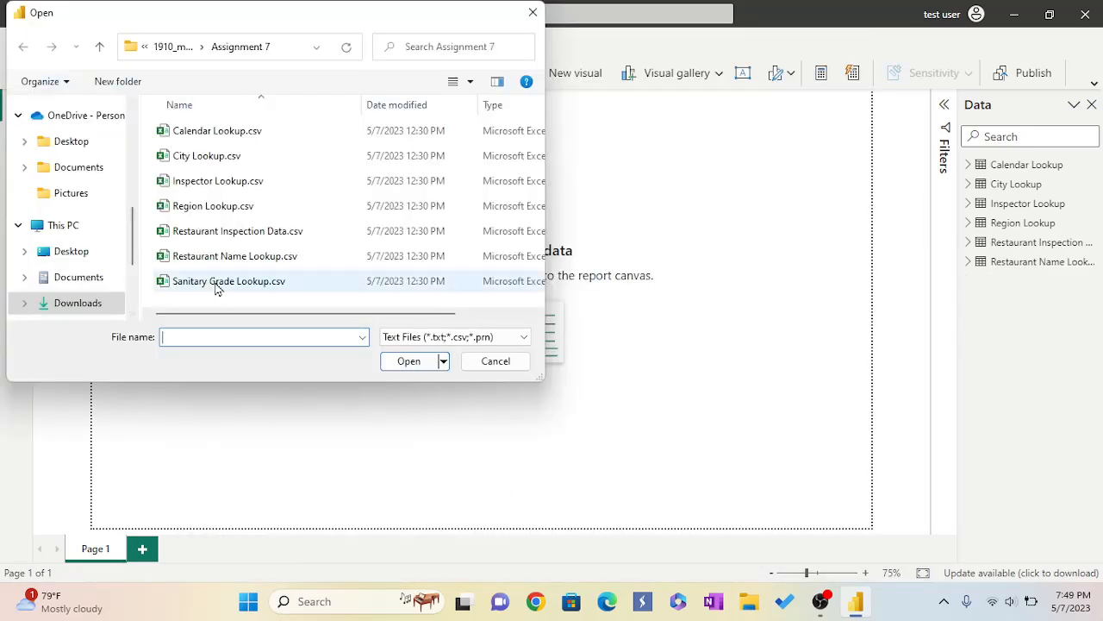
Import Sanitary Grade Lookup.csv from the Assignment 7 folder as a Text/CSV source and load it.
click(216, 284)
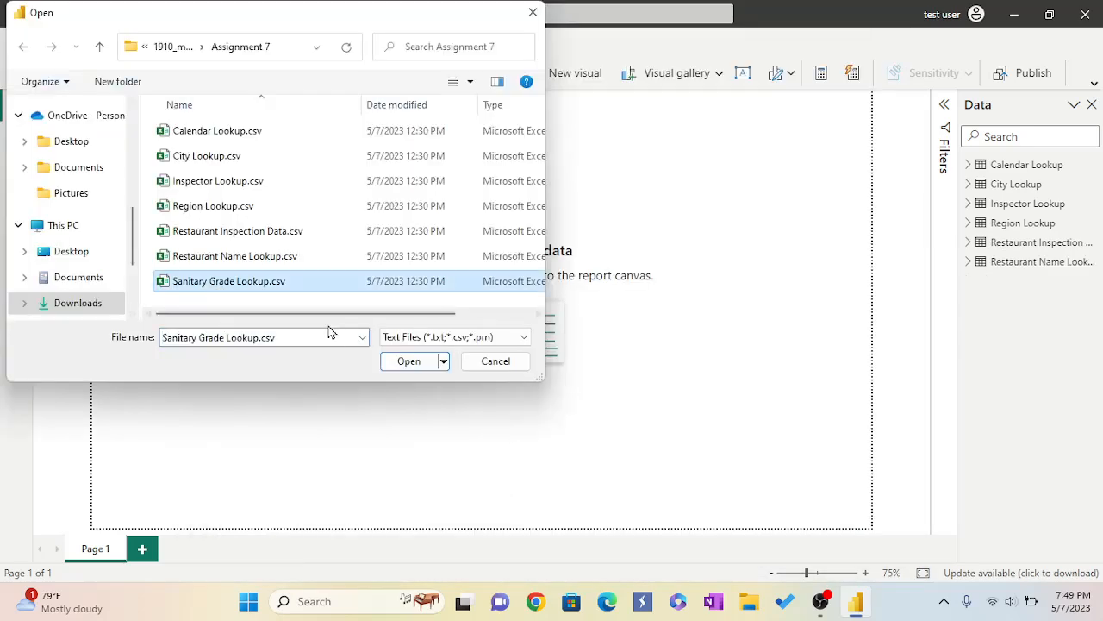
click(415, 362)
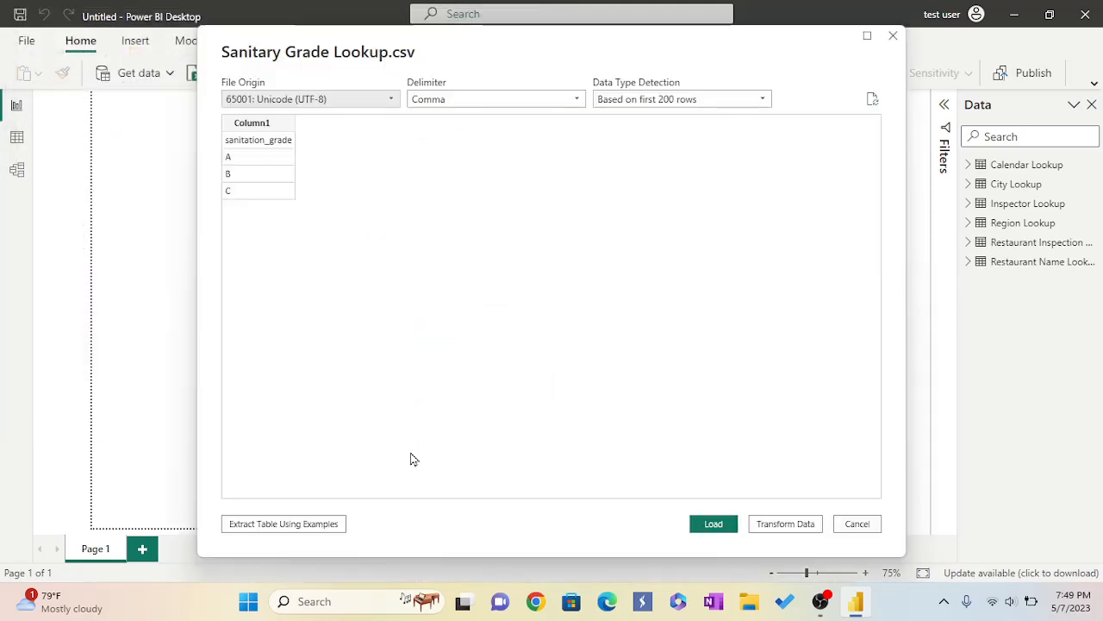
click(726, 529)
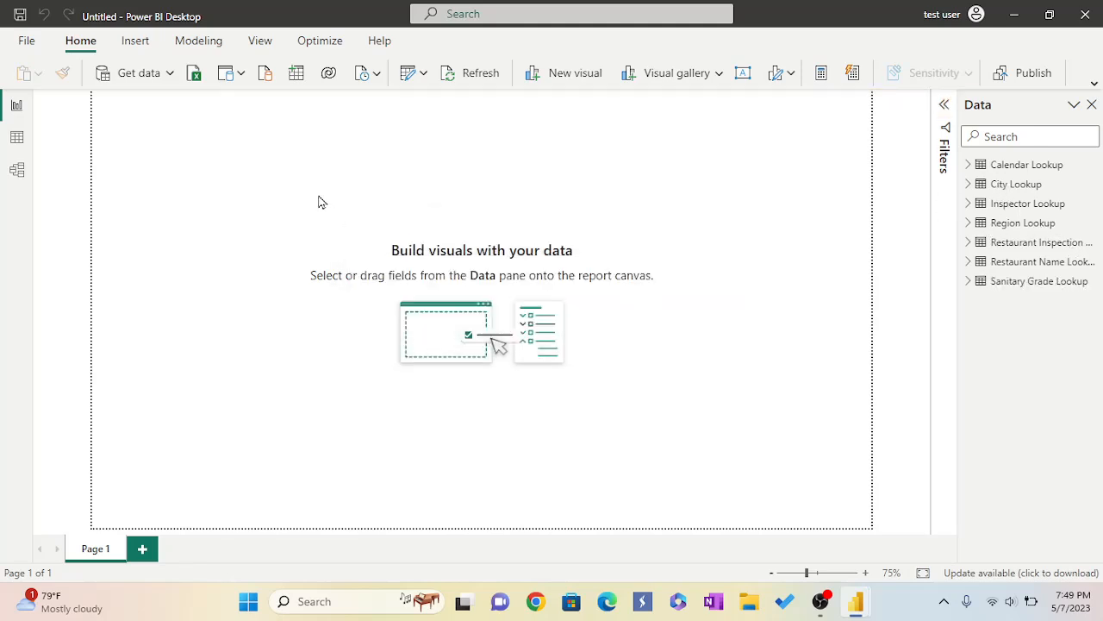
click(169, 73)
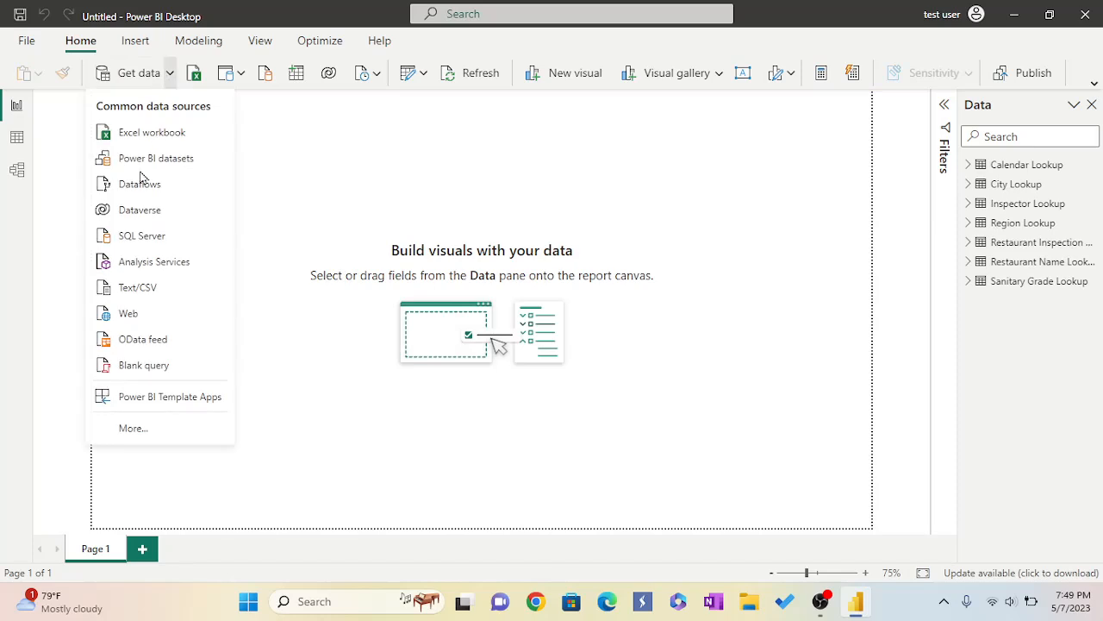
click(135, 287)
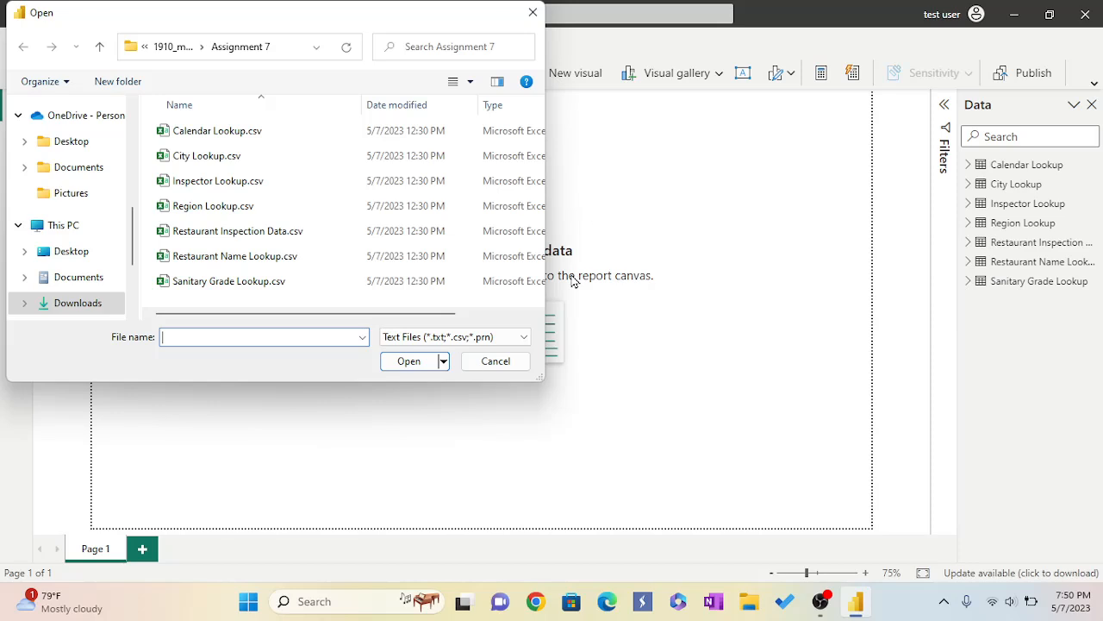
click(495, 363)
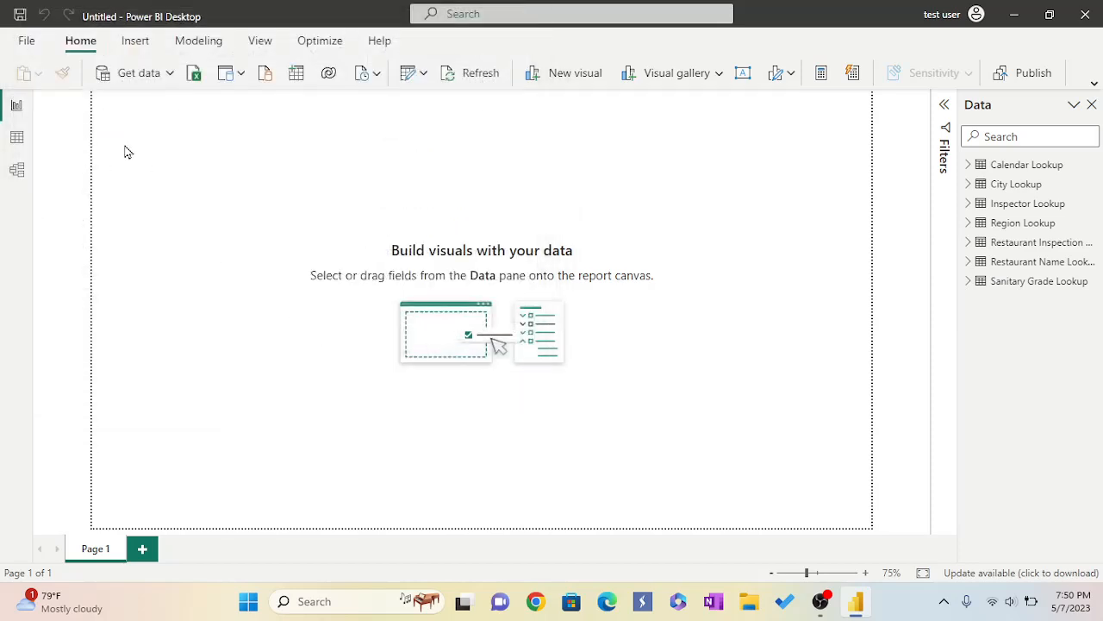
Set the report canvas background colour to black with 0% transparency.
click(257, 45)
click(620, 79)
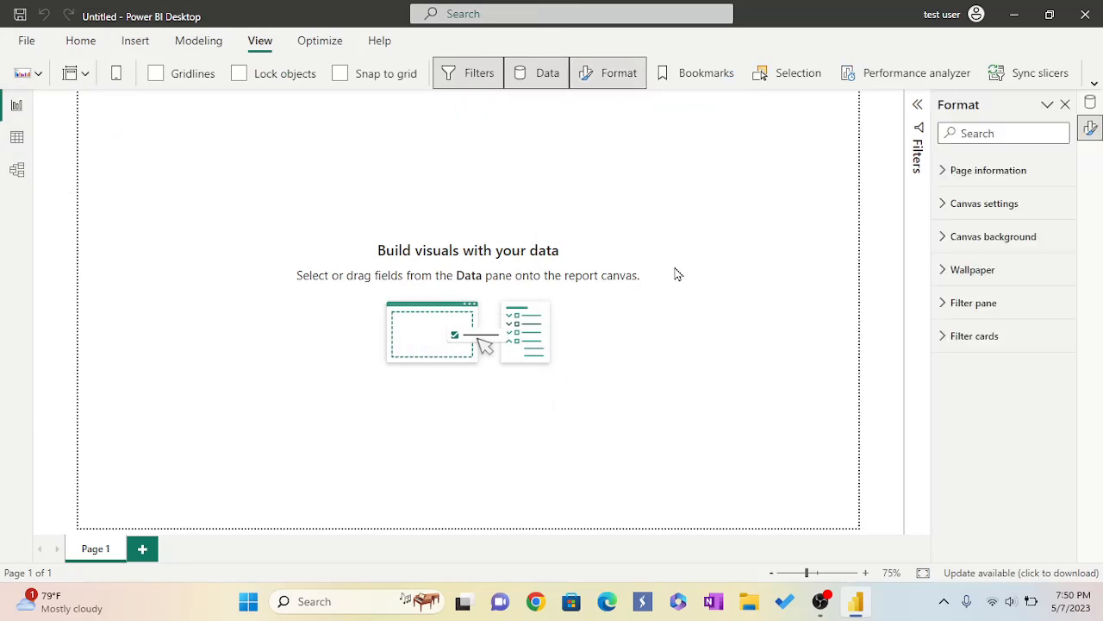
click(943, 245)
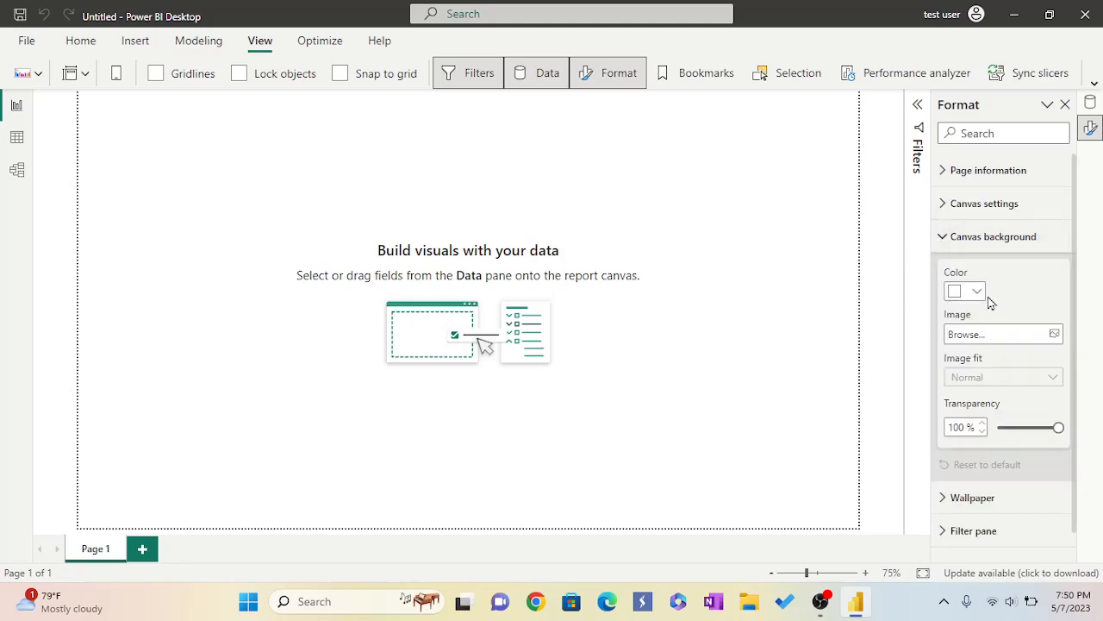
click(978, 293)
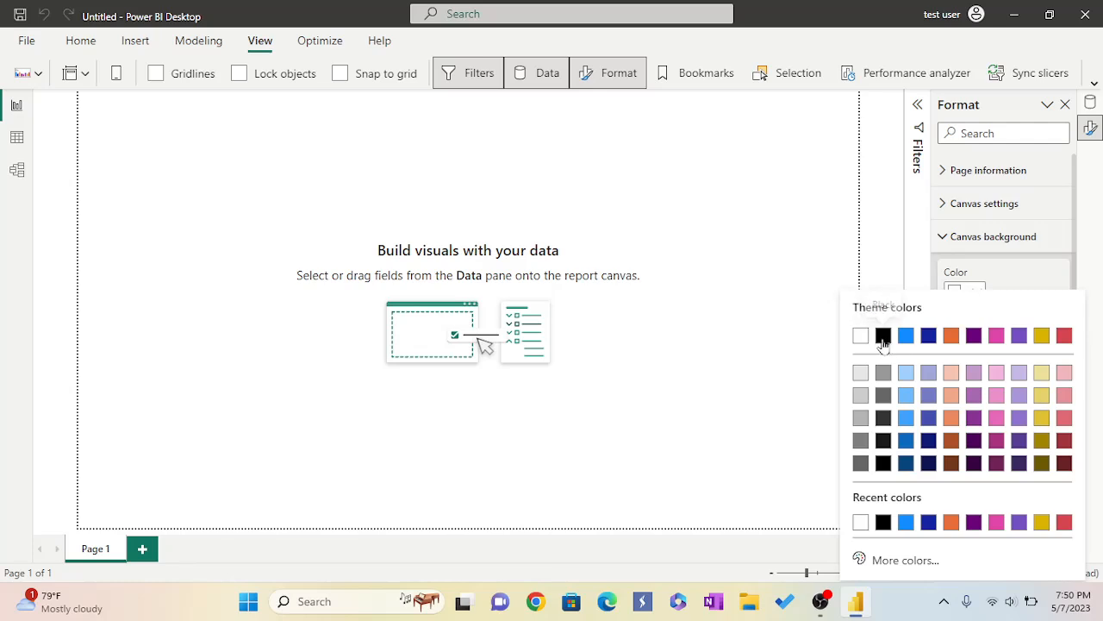
click(882, 337)
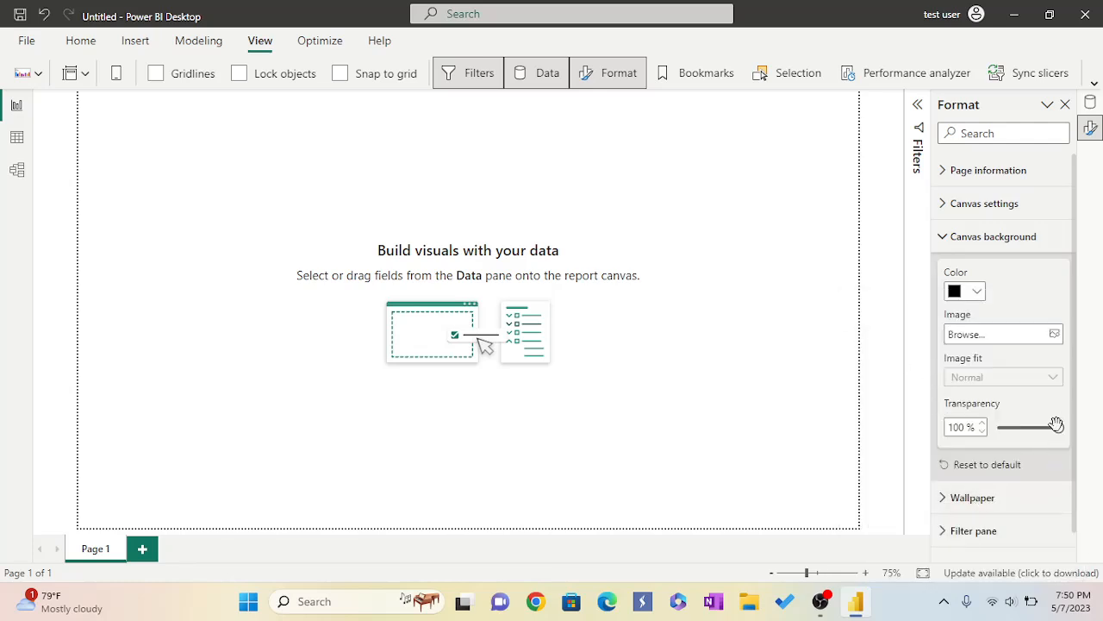
drag(1058, 428, 996, 429)
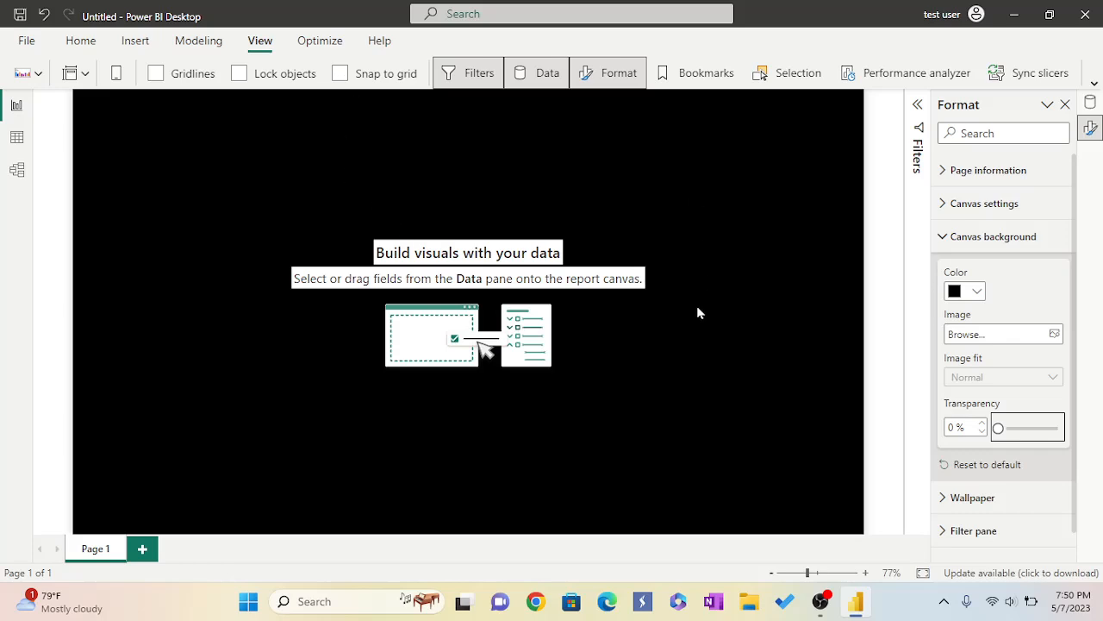
Switch to data view and browse the Calendar Lookup, City Lookup and Inspector Lookup tables and their fields.
click(18, 138)
click(956, 168)
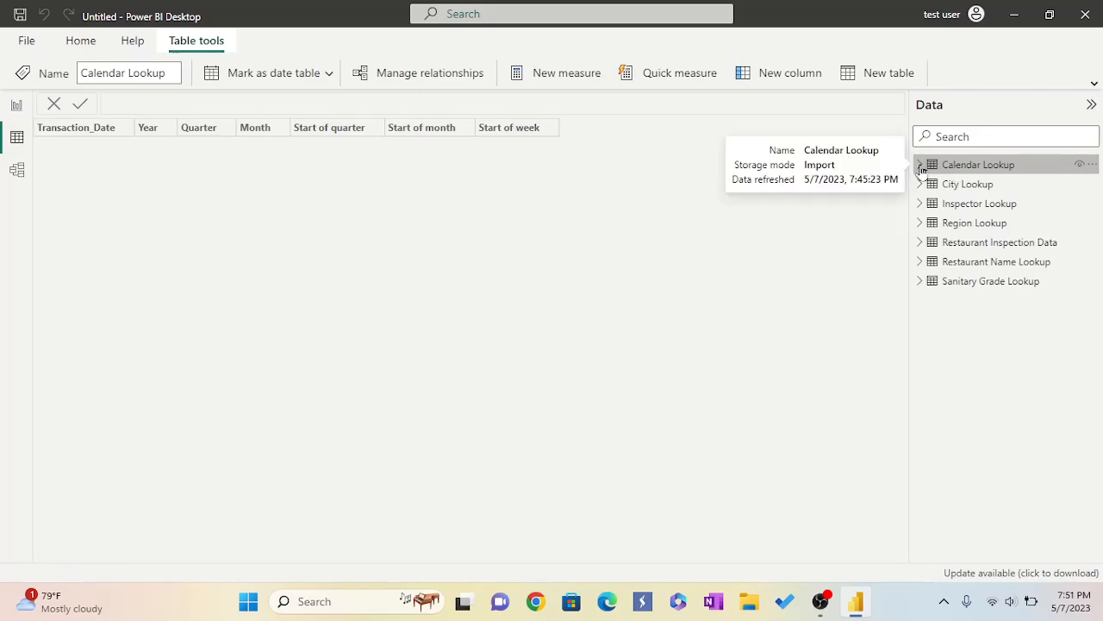
click(920, 165)
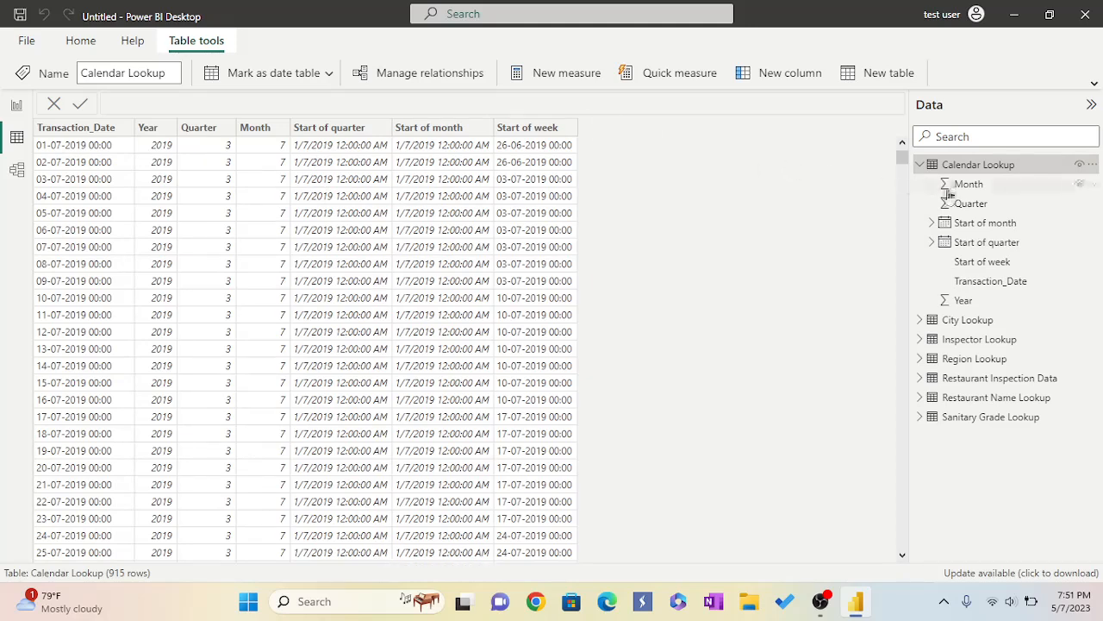
click(920, 321)
click(966, 323)
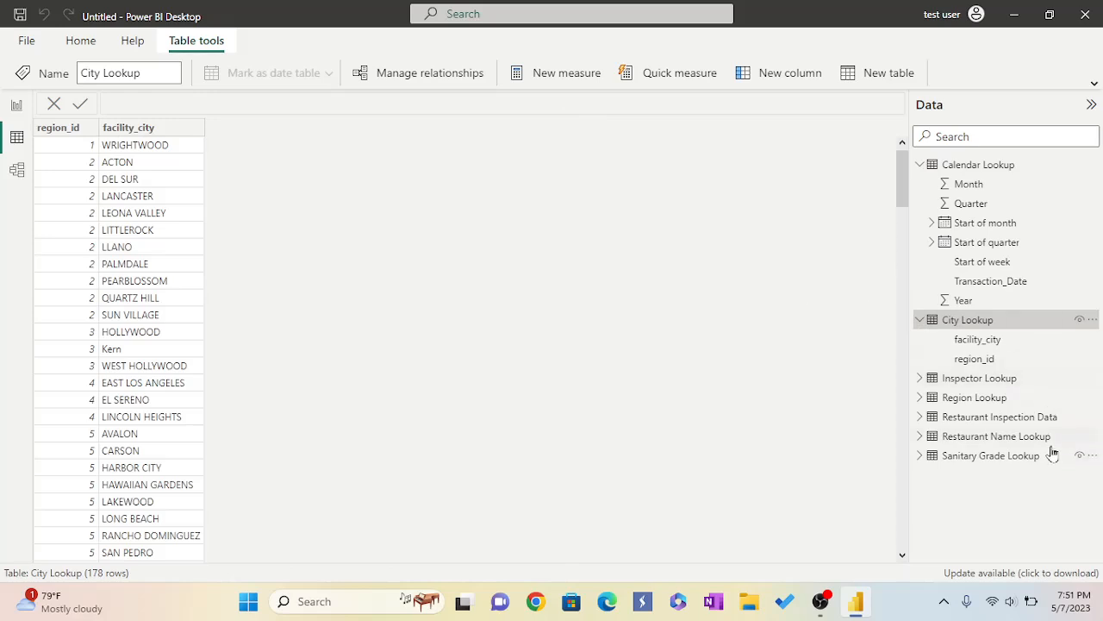
click(920, 379)
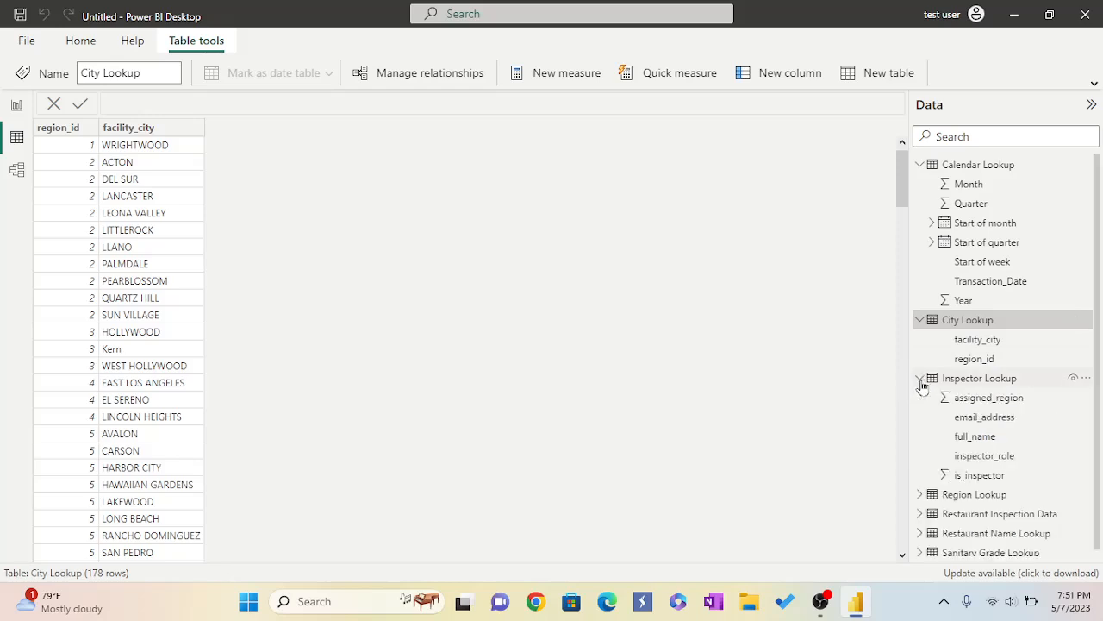
click(980, 384)
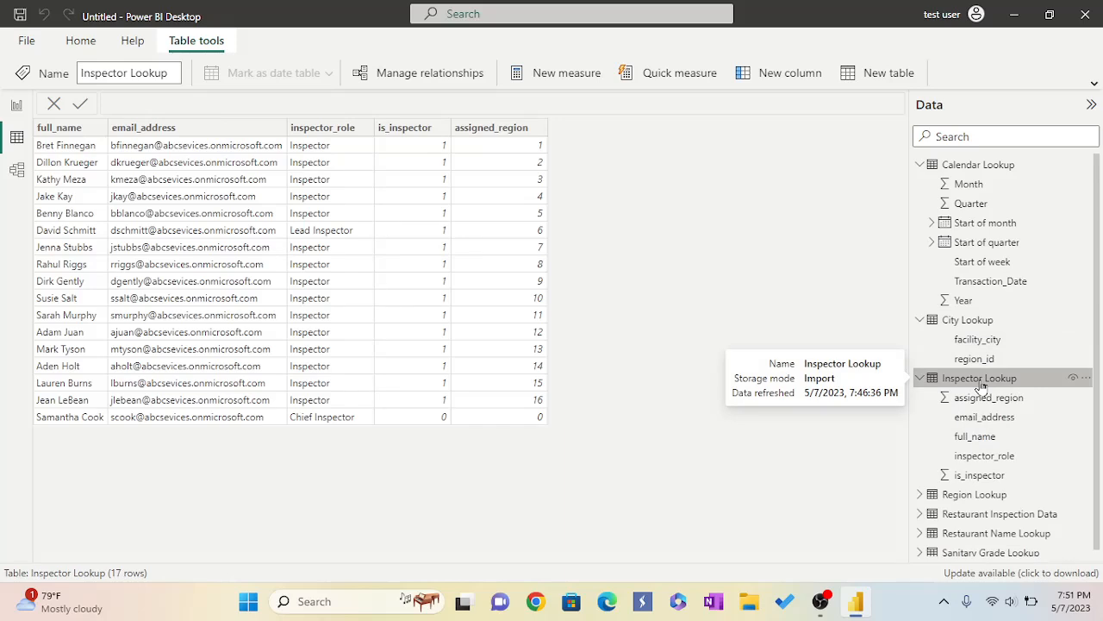
Browse the Region Lookup and Restaurant Inspection Data tables in data view, scrolling across the inspection columns.
click(920, 495)
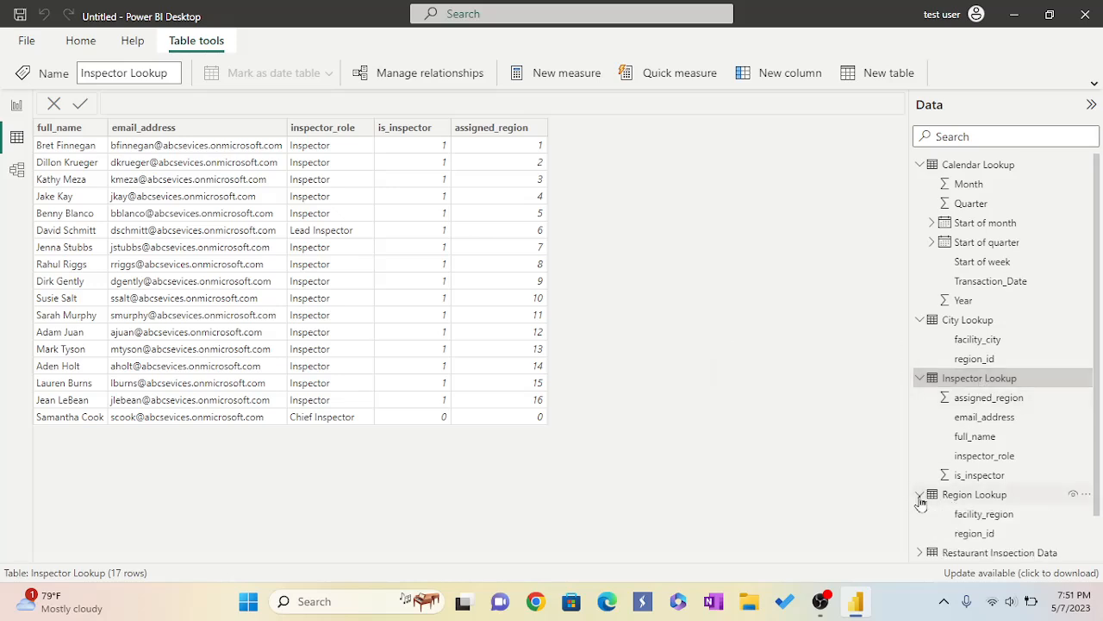
click(967, 497)
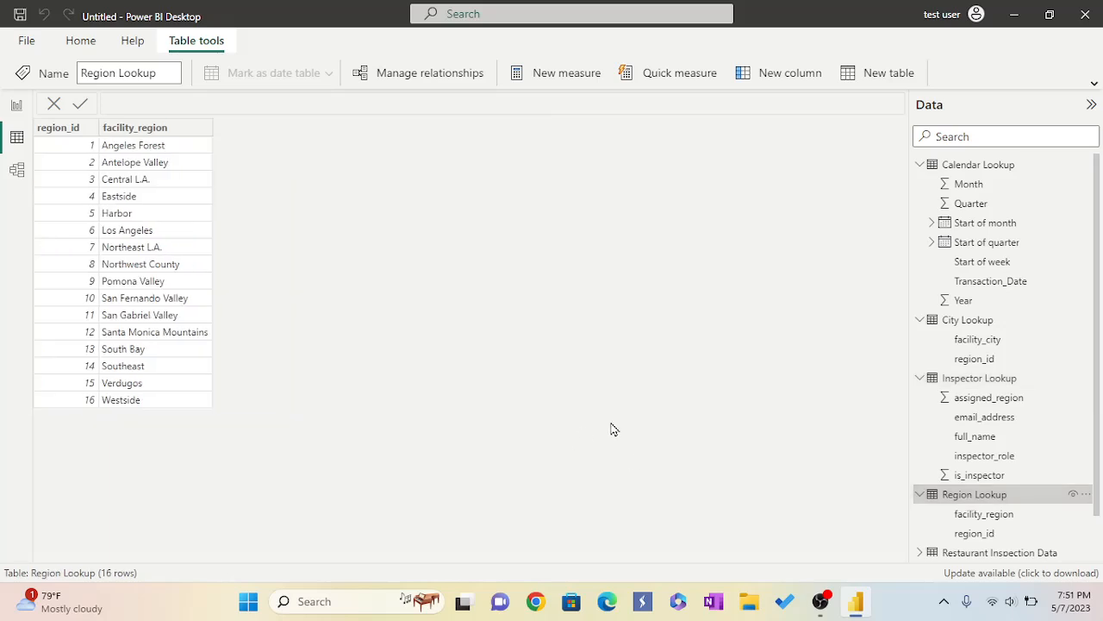
scroll(1000, 373, down, 1)
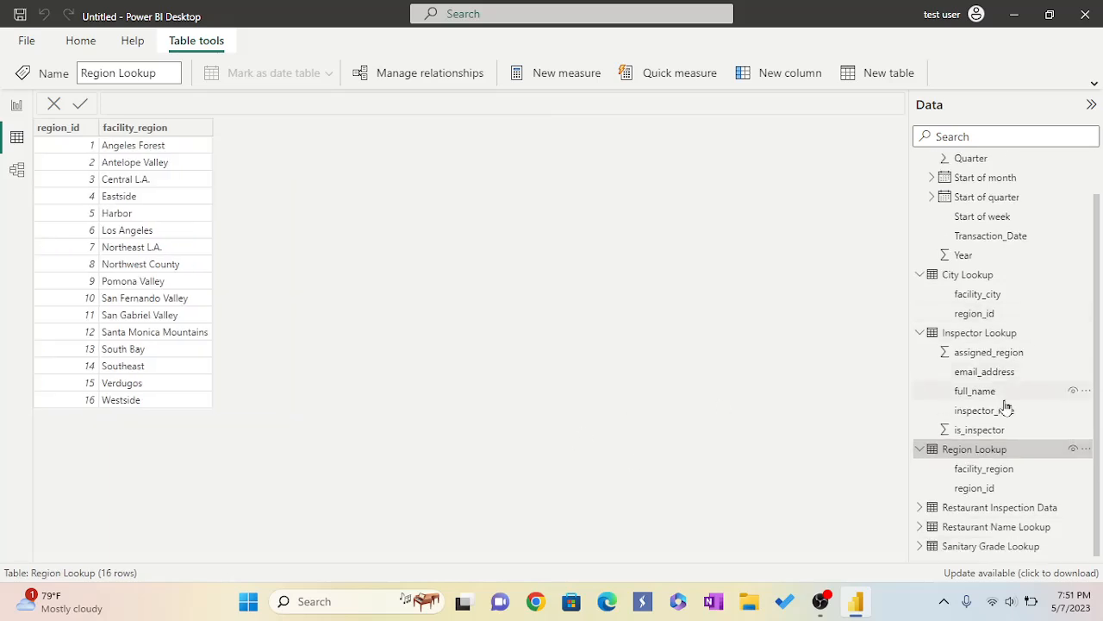
click(921, 509)
scroll(953, 511, down, 1)
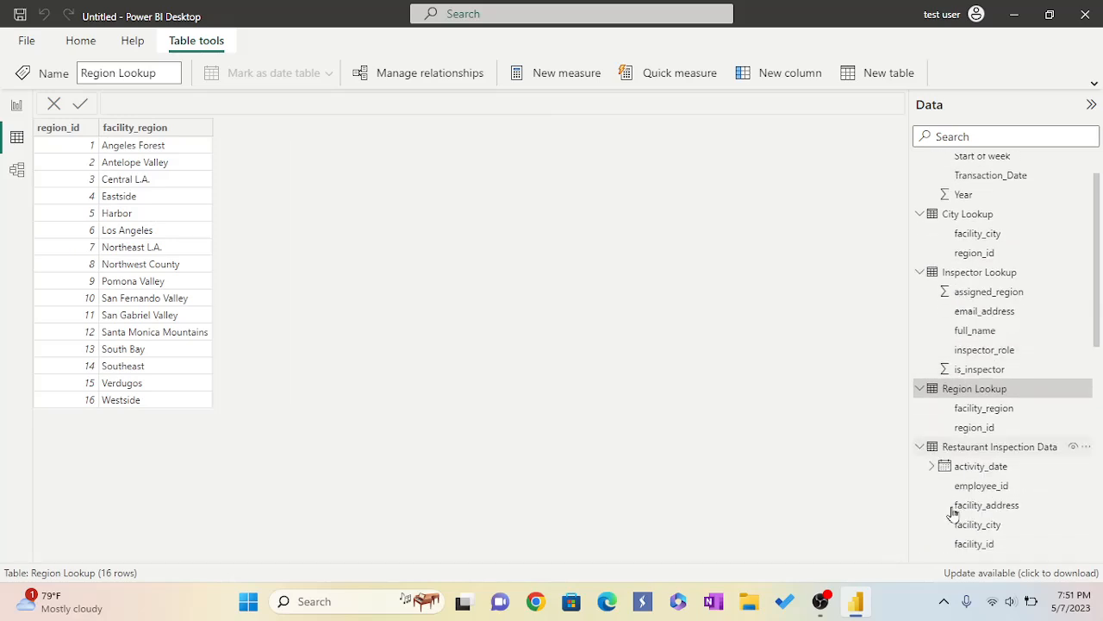
click(998, 448)
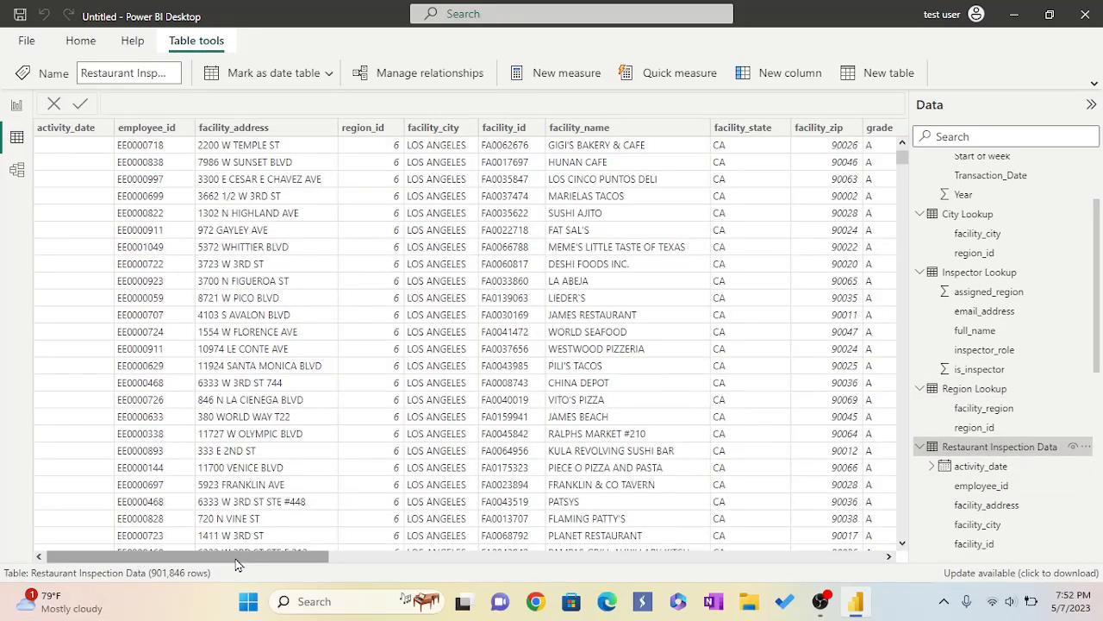
drag(243, 563, 808, 564)
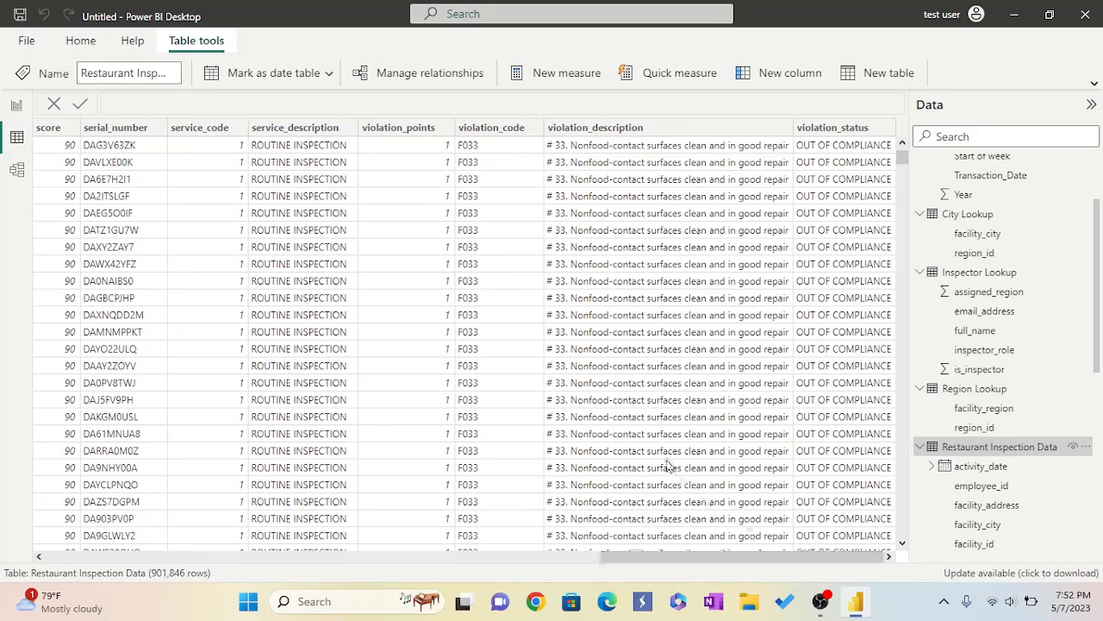
Open the Restaurant Name Lookup query in Power Query Editor and promote its first row to column headers.
scroll(953, 470, down, 10)
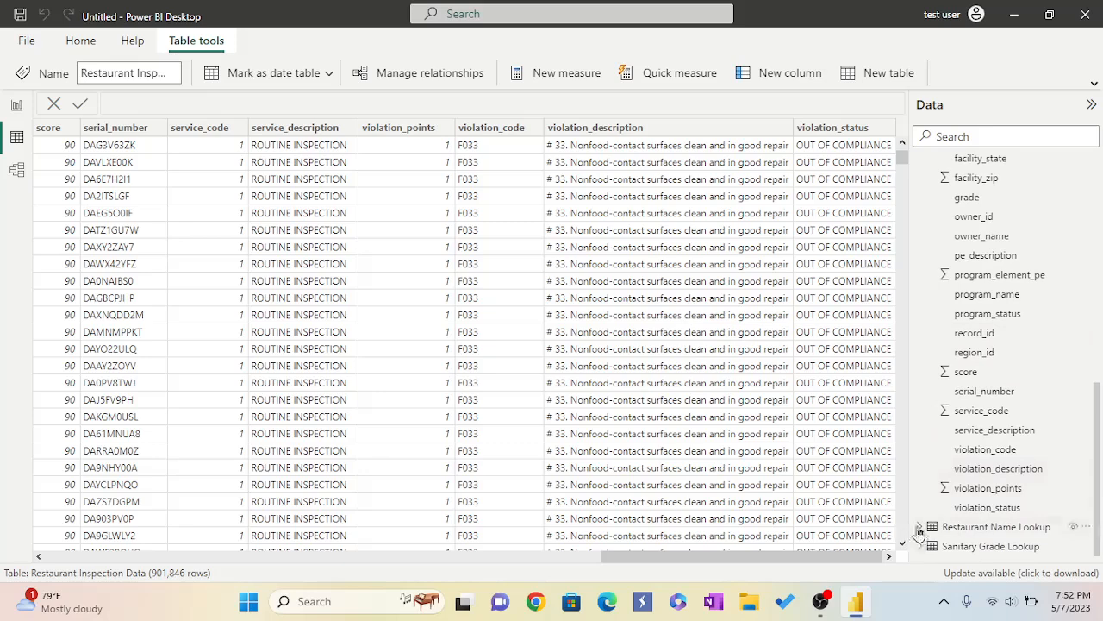
click(921, 528)
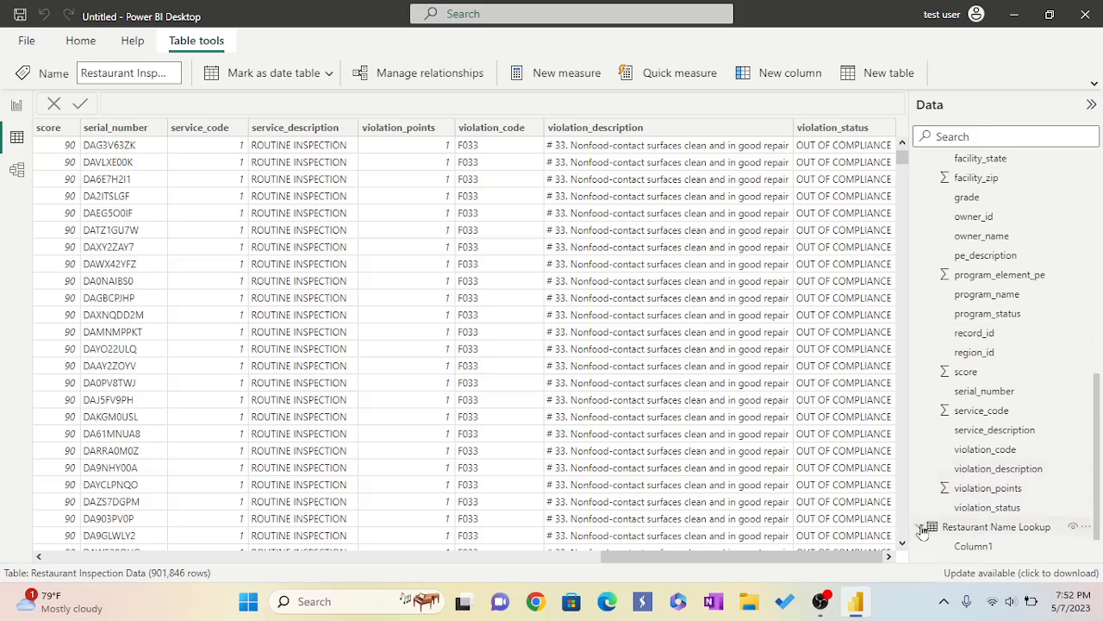
click(959, 528)
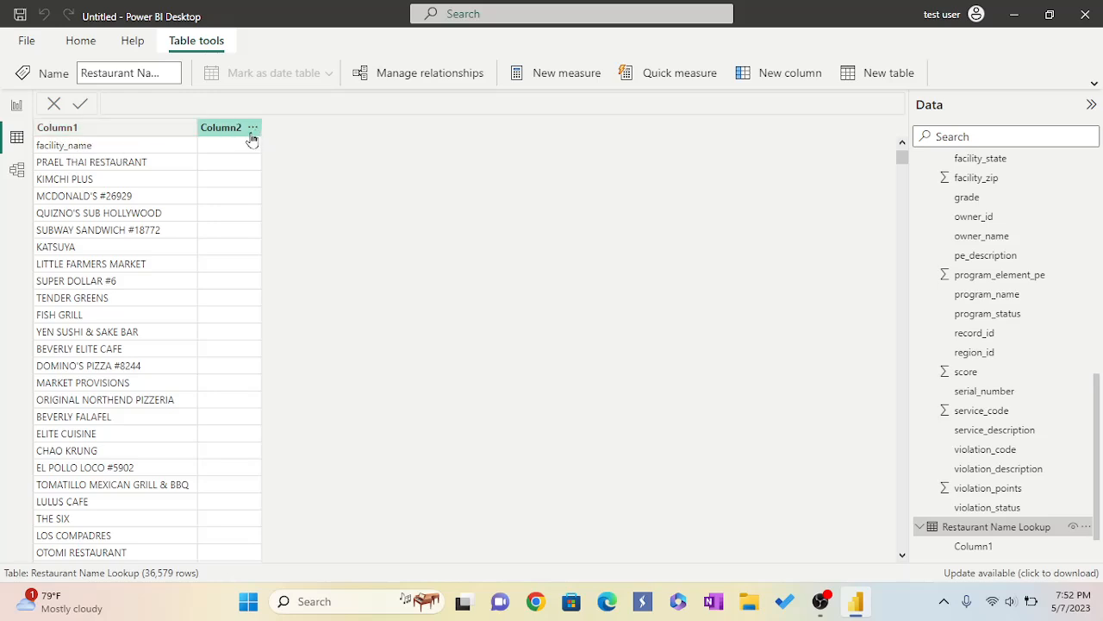
click(77, 43)
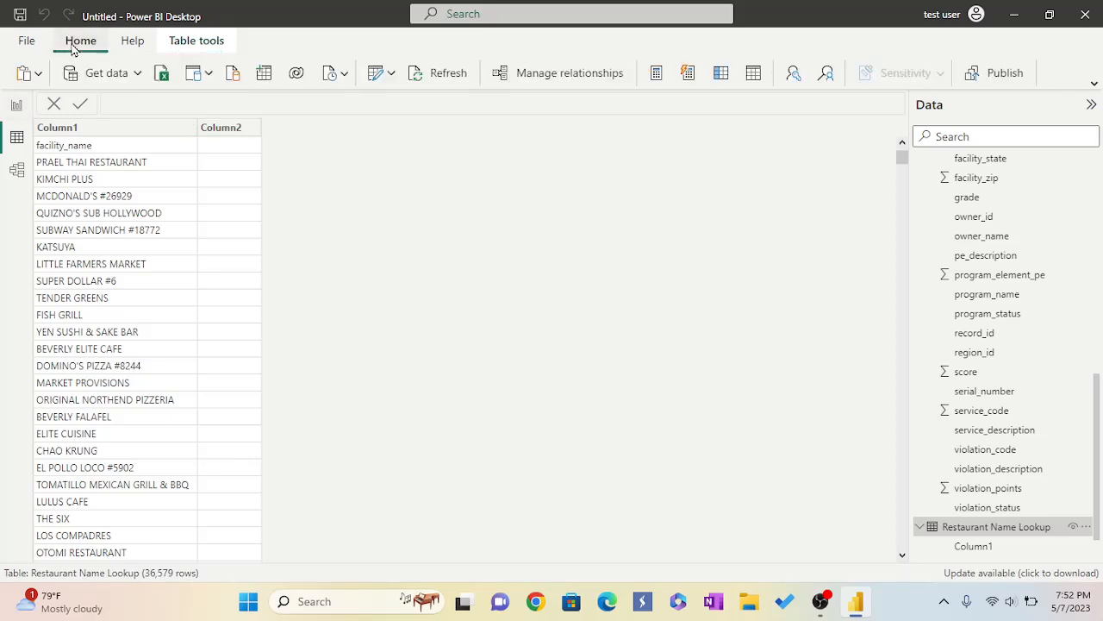
click(393, 74)
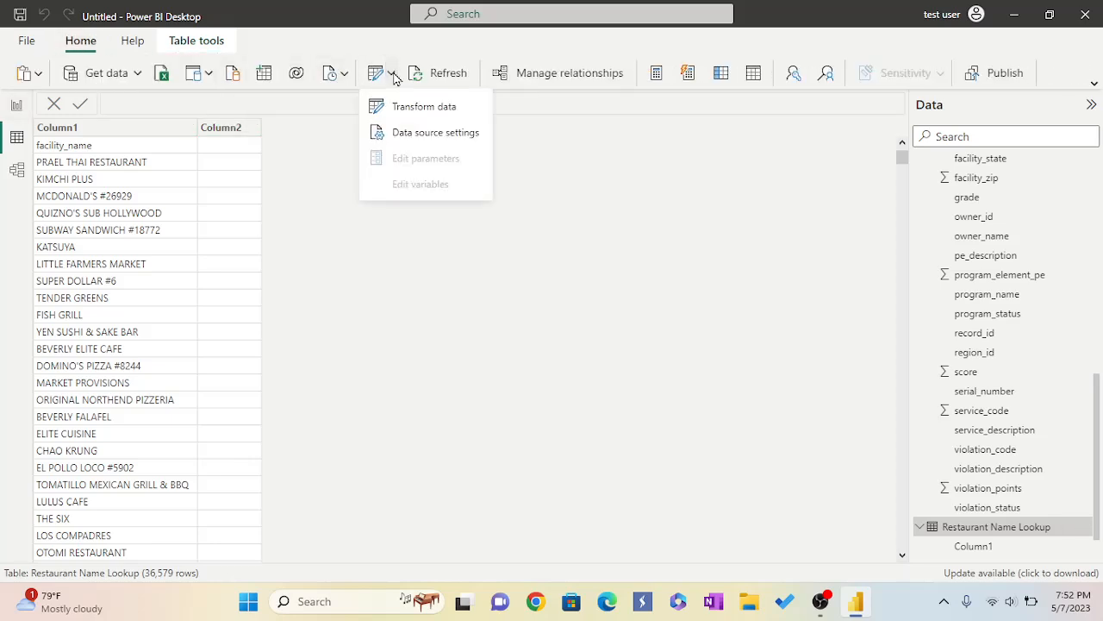
click(418, 112)
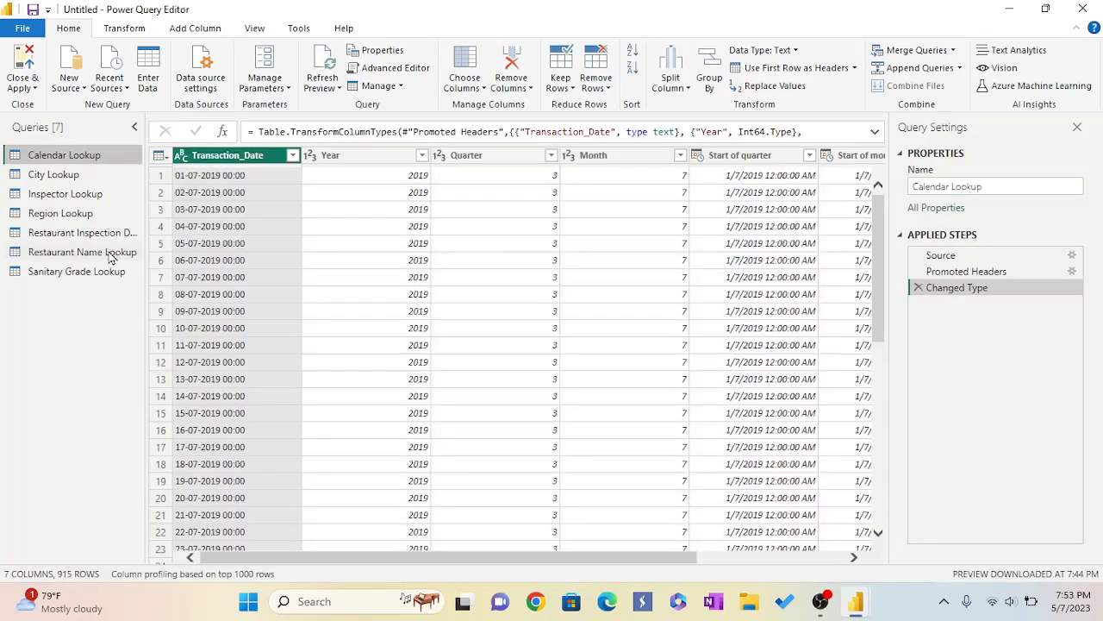
click(110, 255)
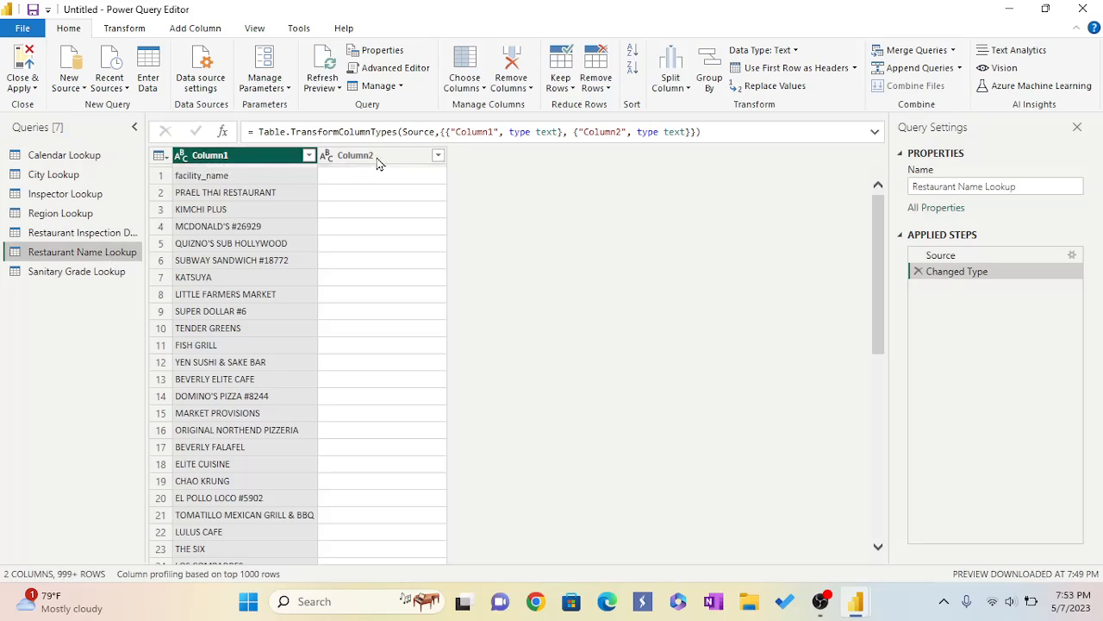
click(803, 72)
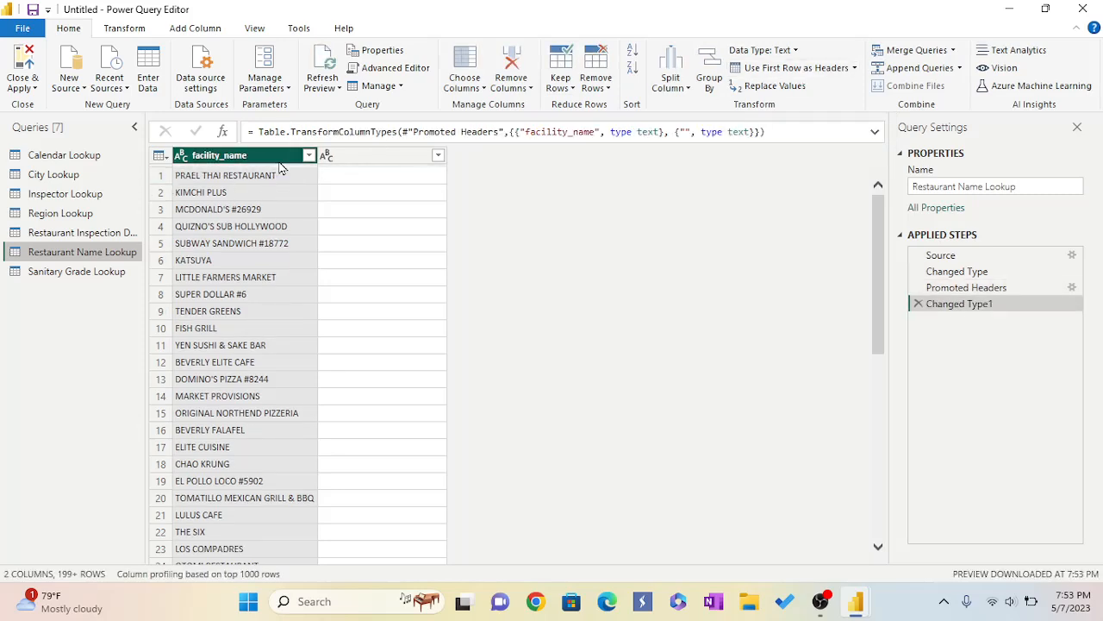
Promote the first row to headers in the Sanitary Grade Lookup query, then close and apply the changes.
click(63, 276)
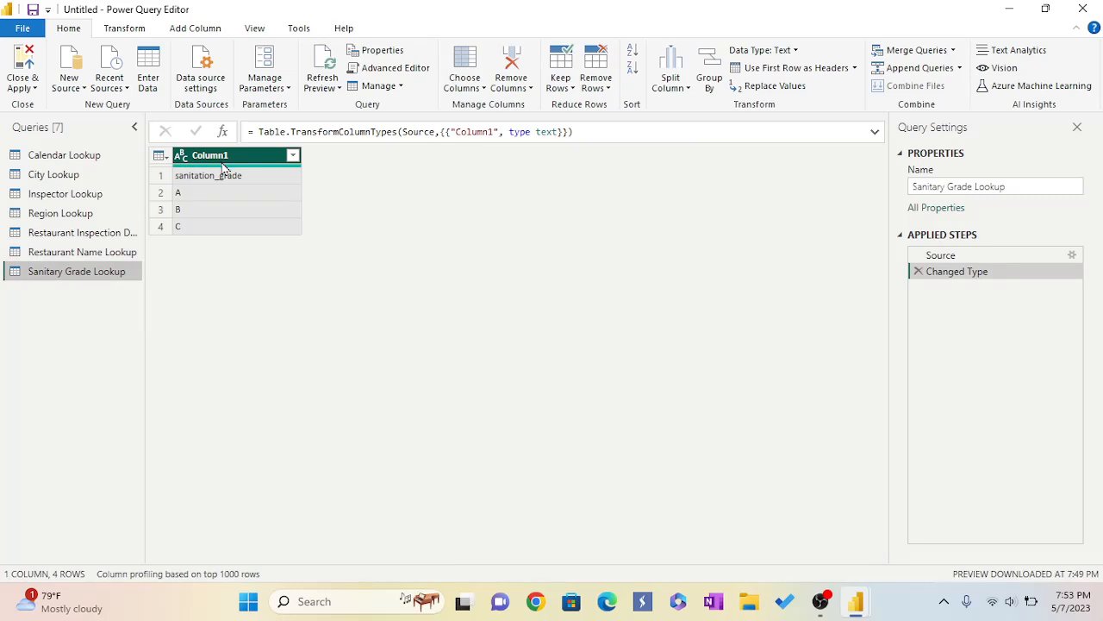
click(780, 72)
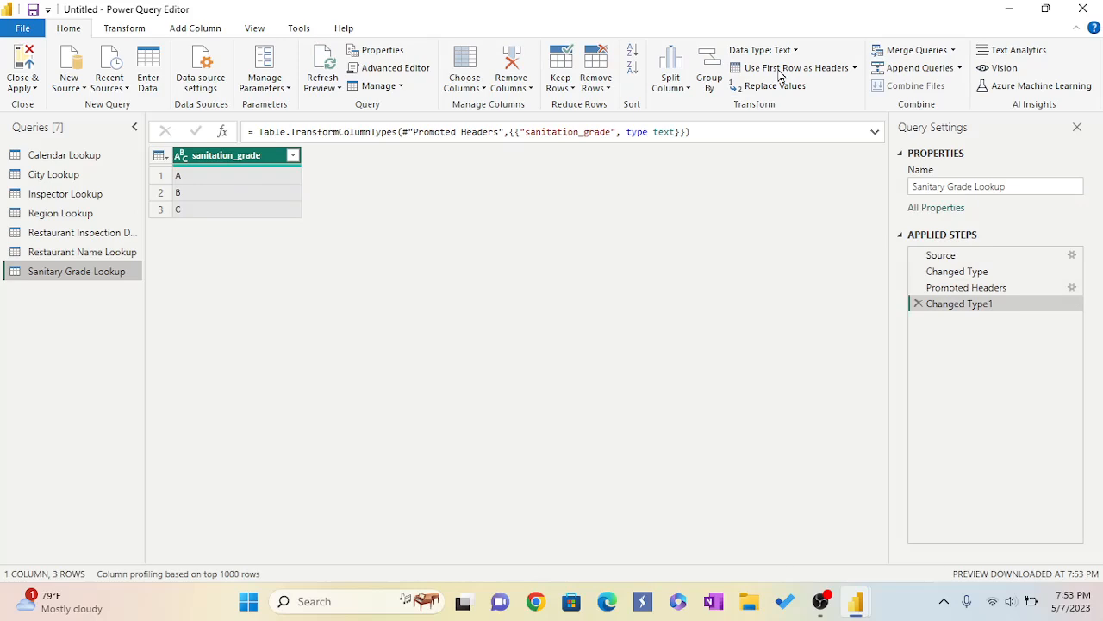
click(22, 64)
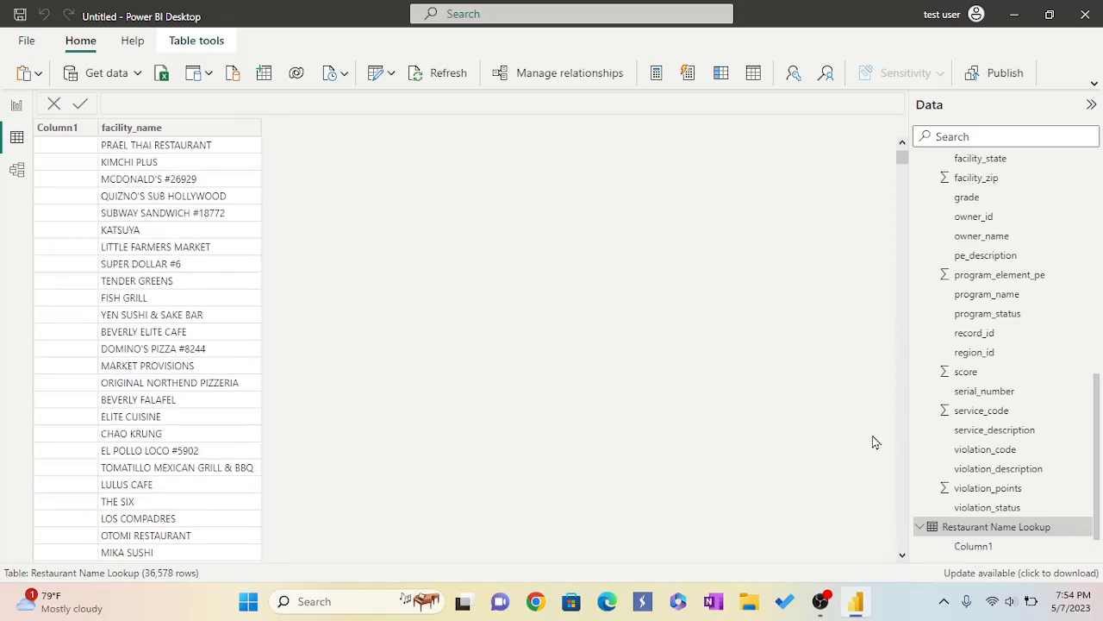
Reopen Power Query Editor to review the Restaurant Name Lookup and Sanitary Grade Lookup queries, then close and apply.
scroll(897, 435, down, 3)
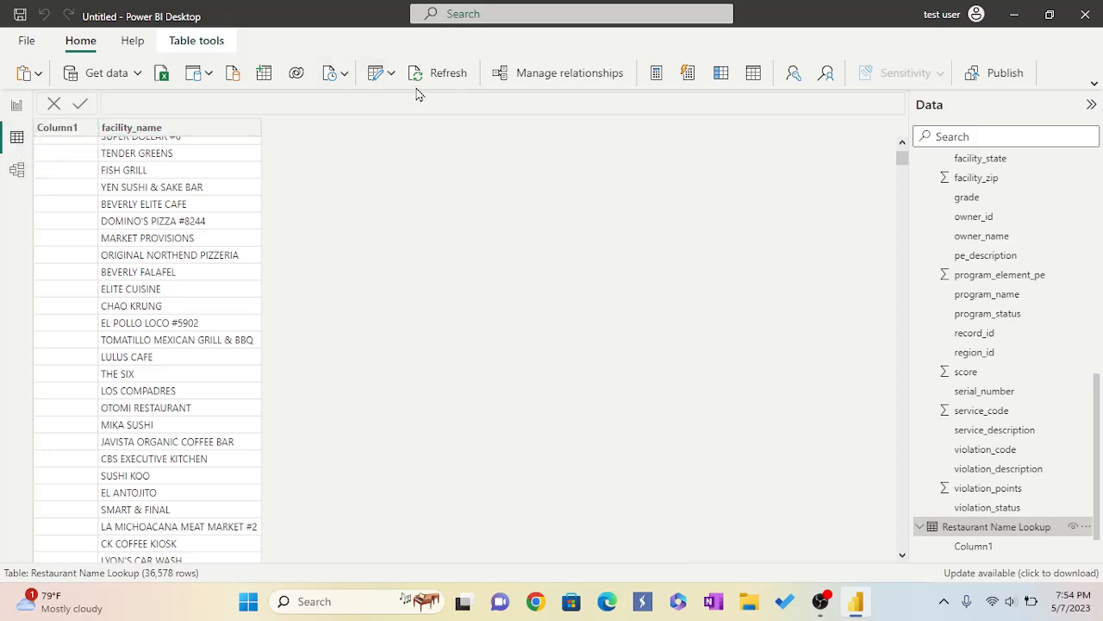
click(391, 74)
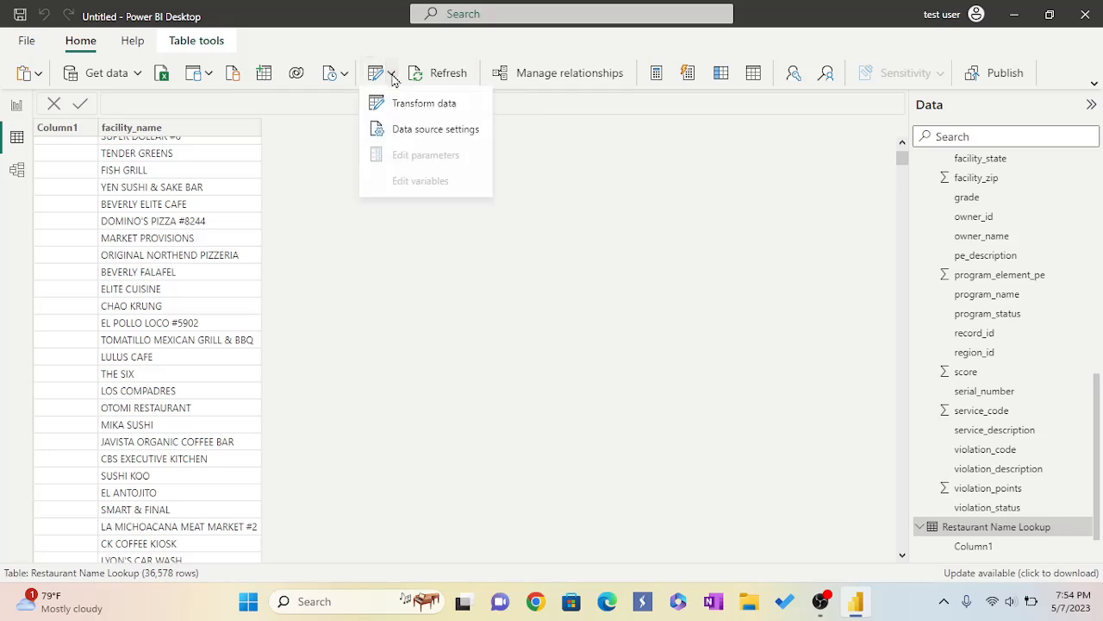
click(408, 119)
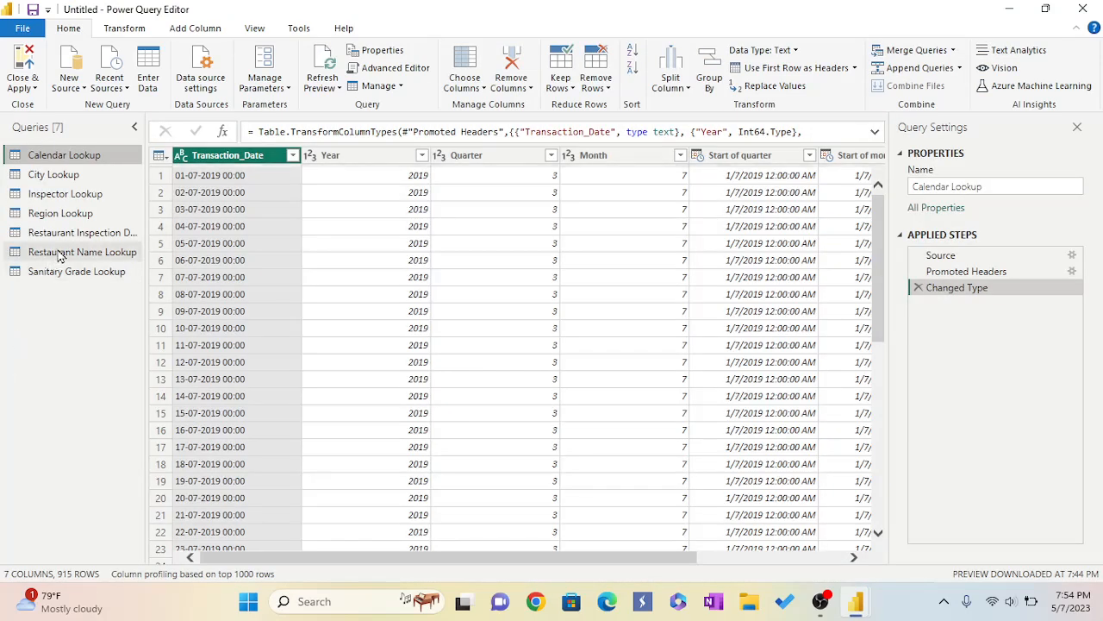
click(61, 255)
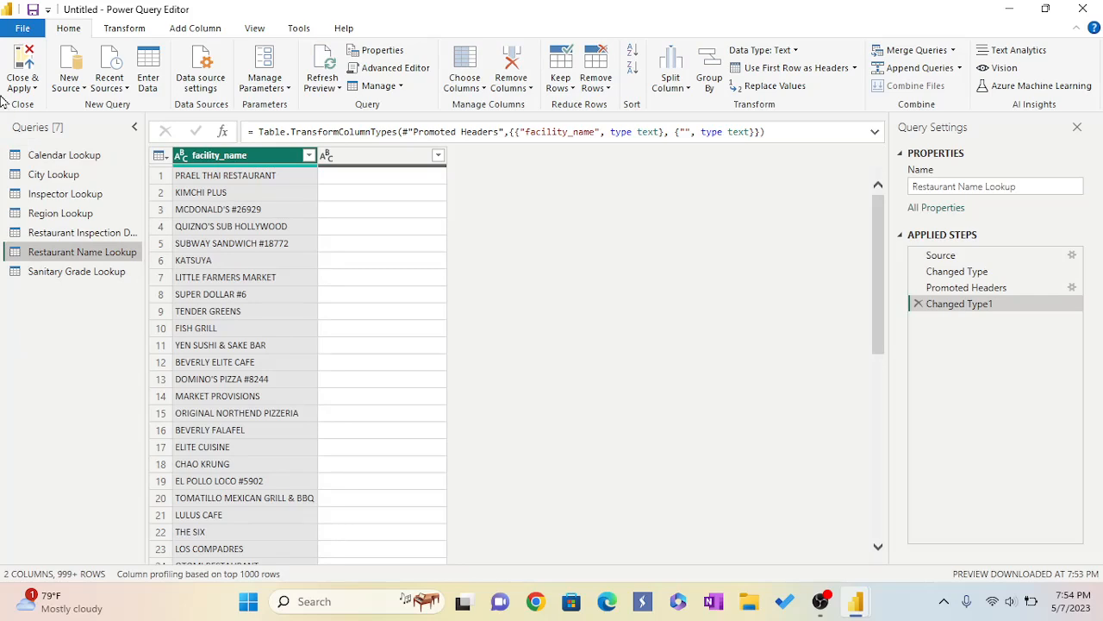
click(108, 273)
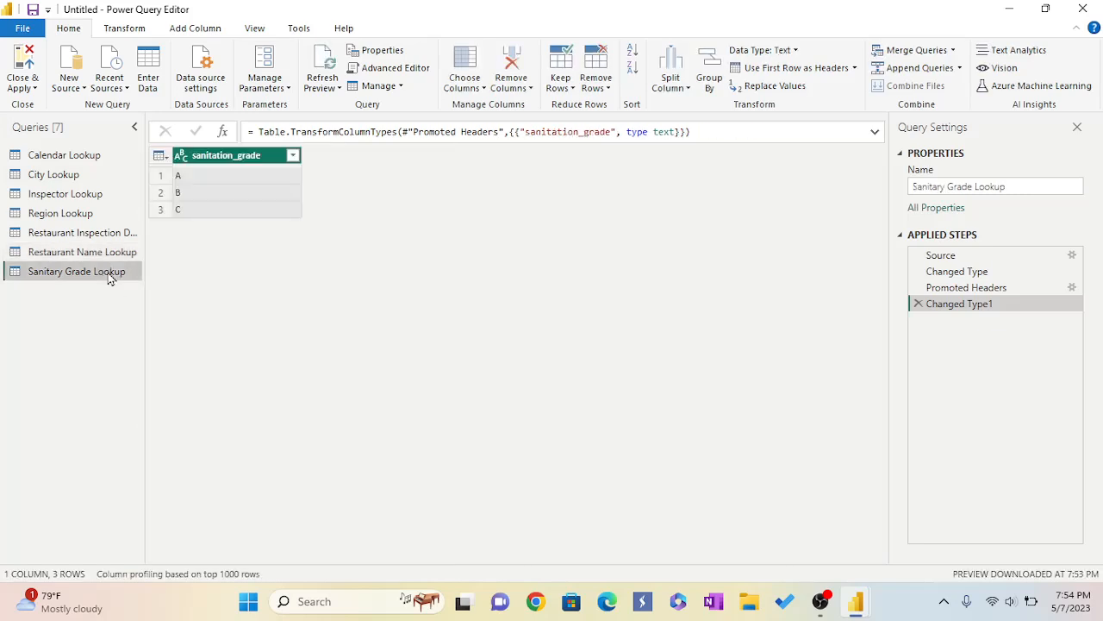
click(27, 69)
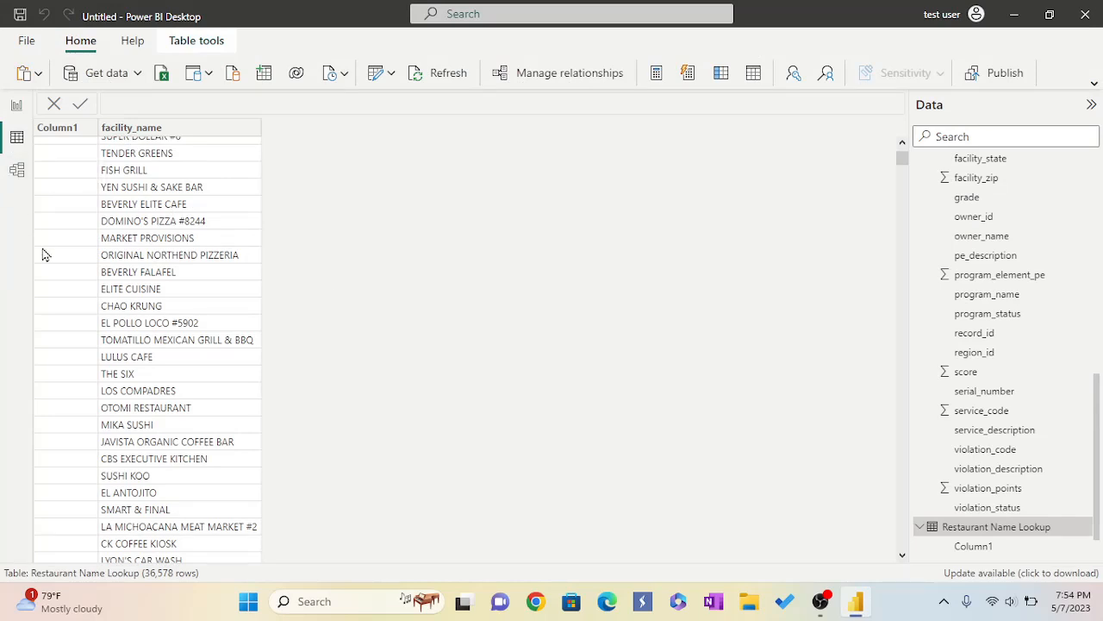
Switch to model view and collapse the Properties and Data panes.
click(17, 171)
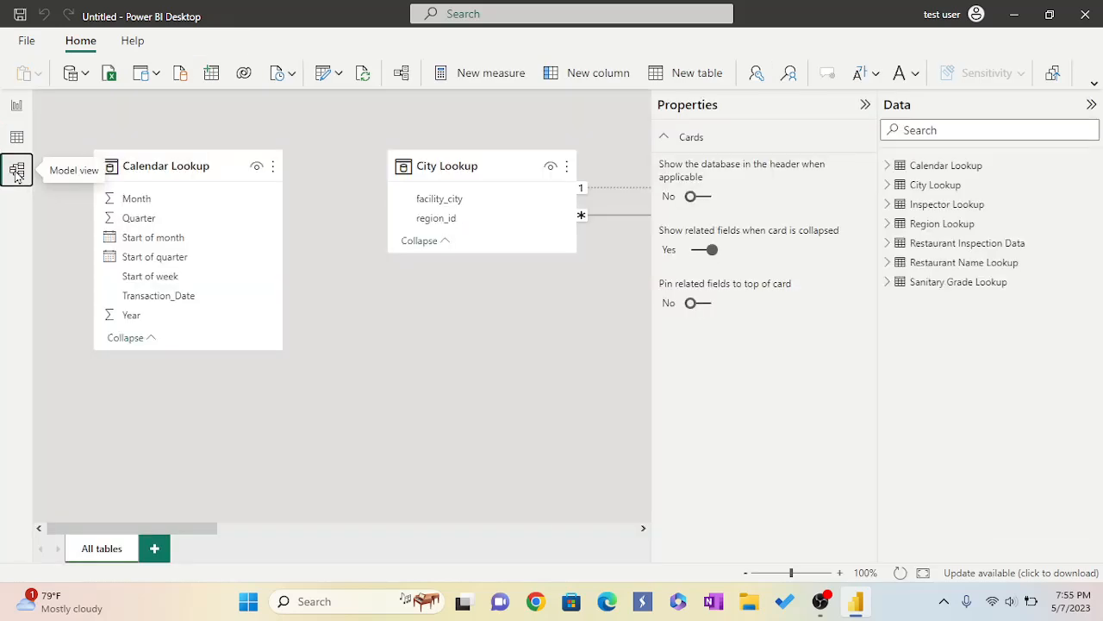
click(865, 107)
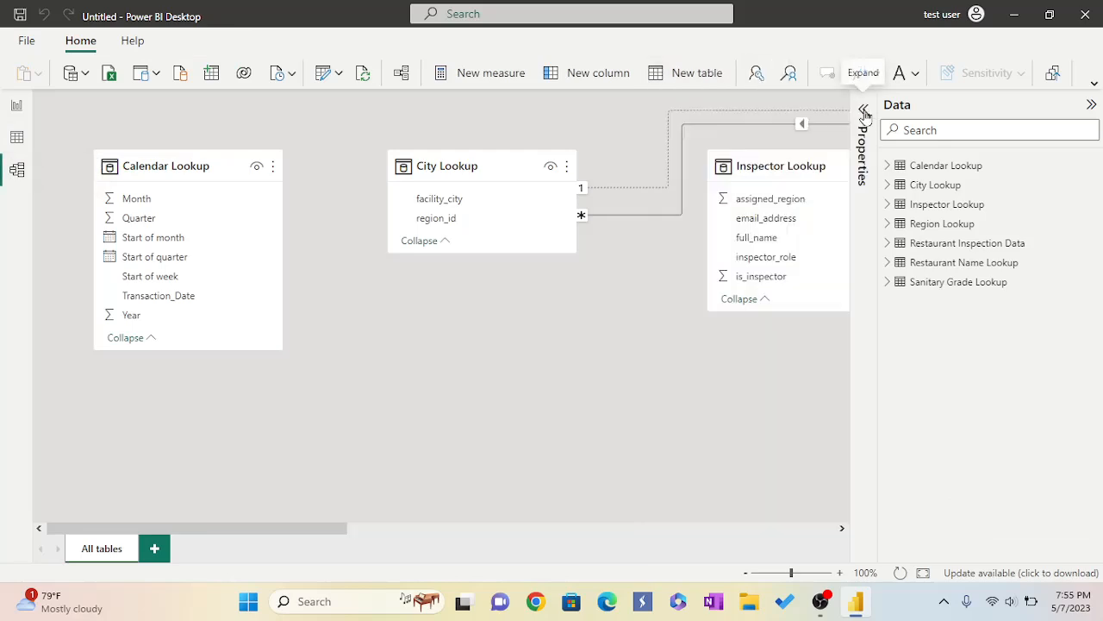
click(1092, 105)
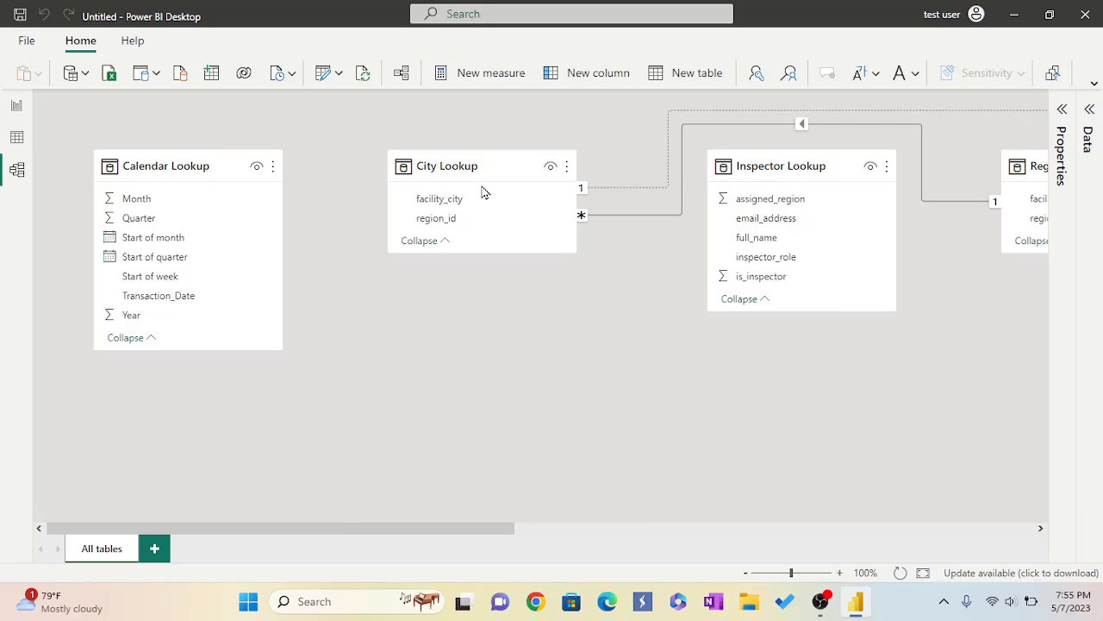
Rearrange the table cards in the model diagram so all lookup tables sit around Restaurant Inspection Data.
drag(502, 169, 414, 168)
drag(758, 165, 620, 171)
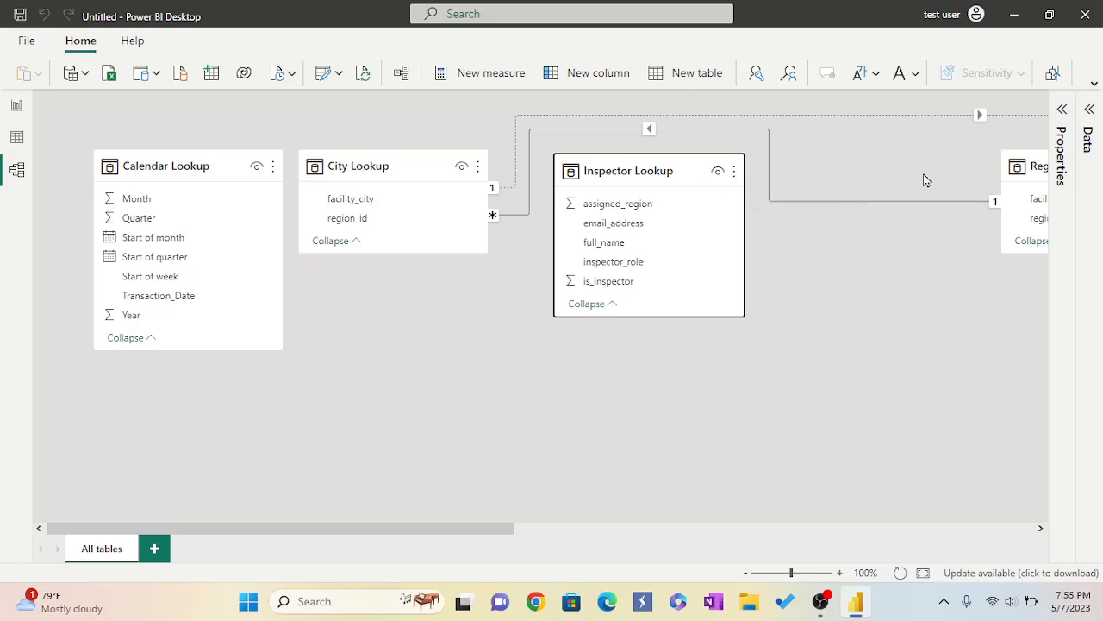
drag(1025, 160, 354, 313)
drag(505, 529, 792, 530)
drag(825, 157, 259, 180)
drag(685, 540, 922, 567)
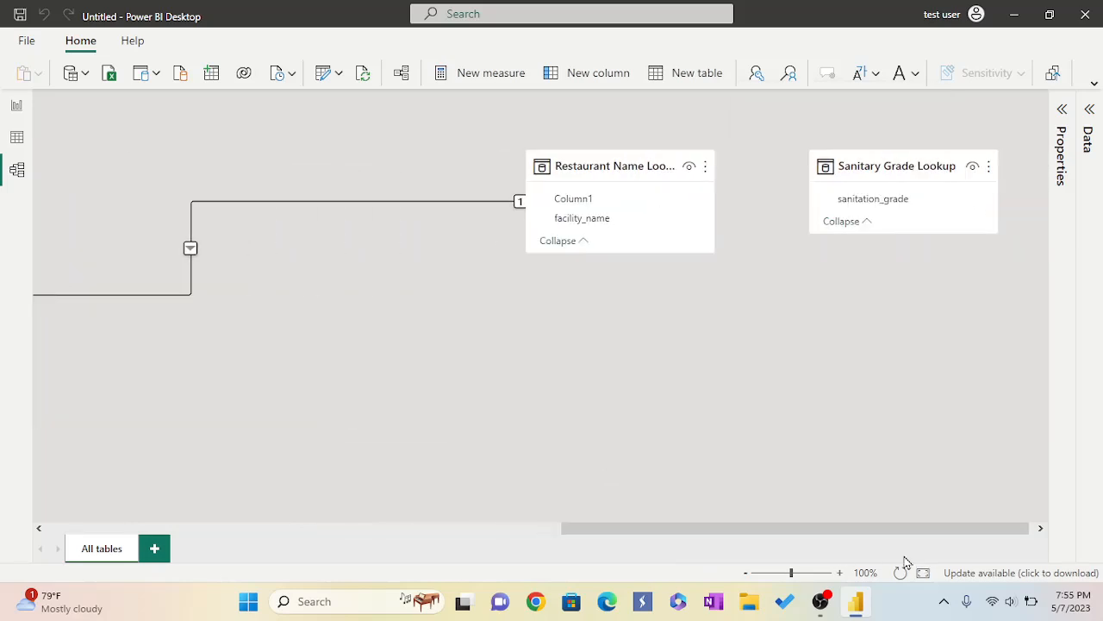
drag(632, 165, 131, 218)
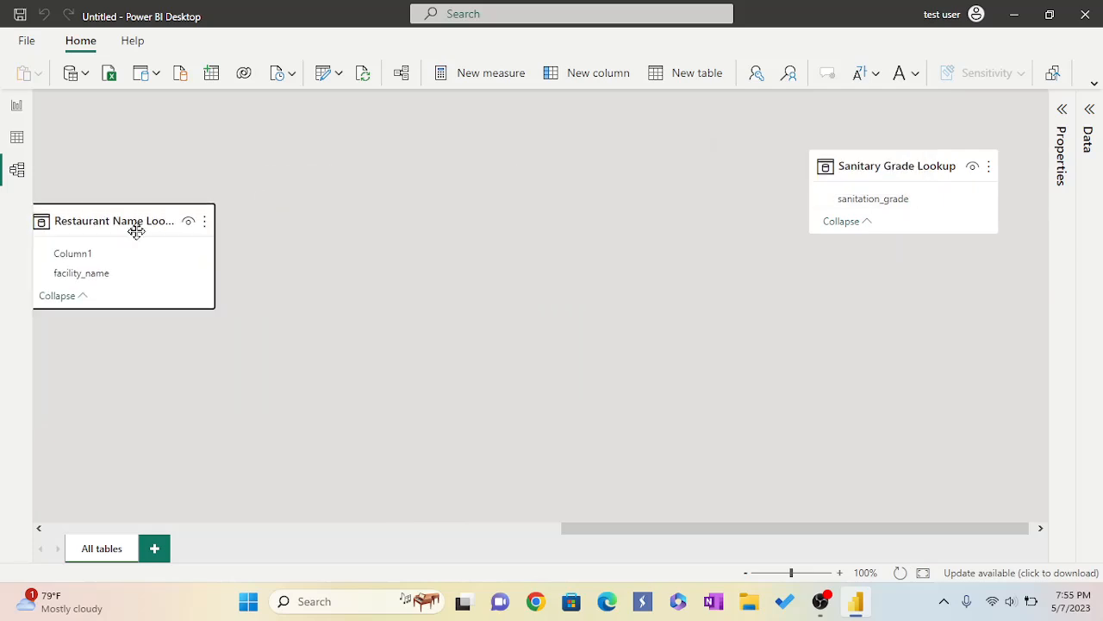
drag(902, 167, 314, 420)
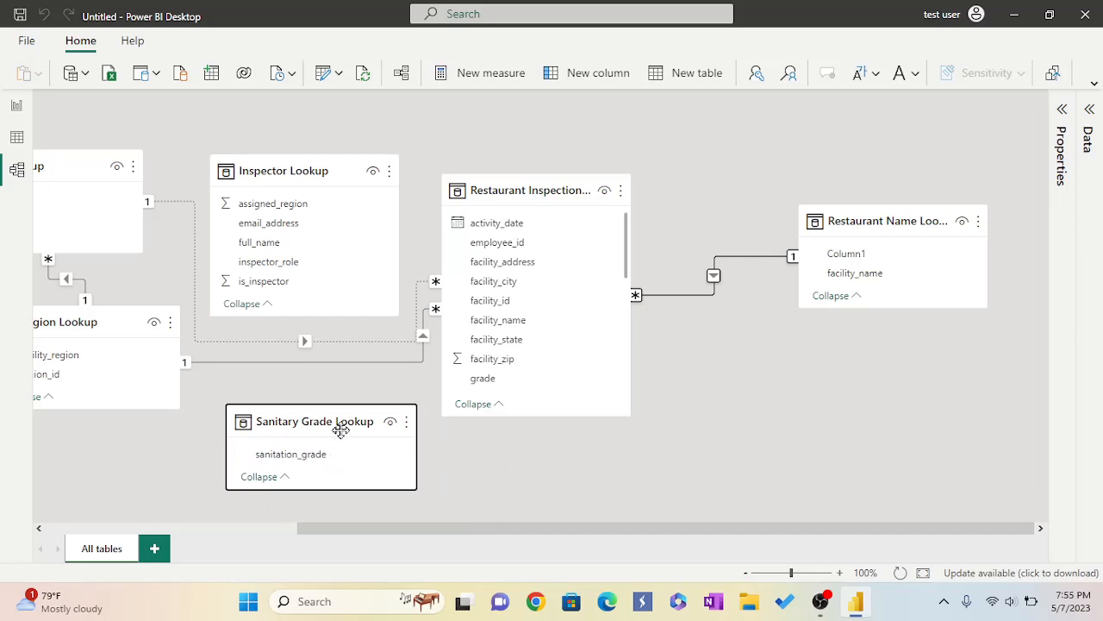
drag(345, 420, 326, 418)
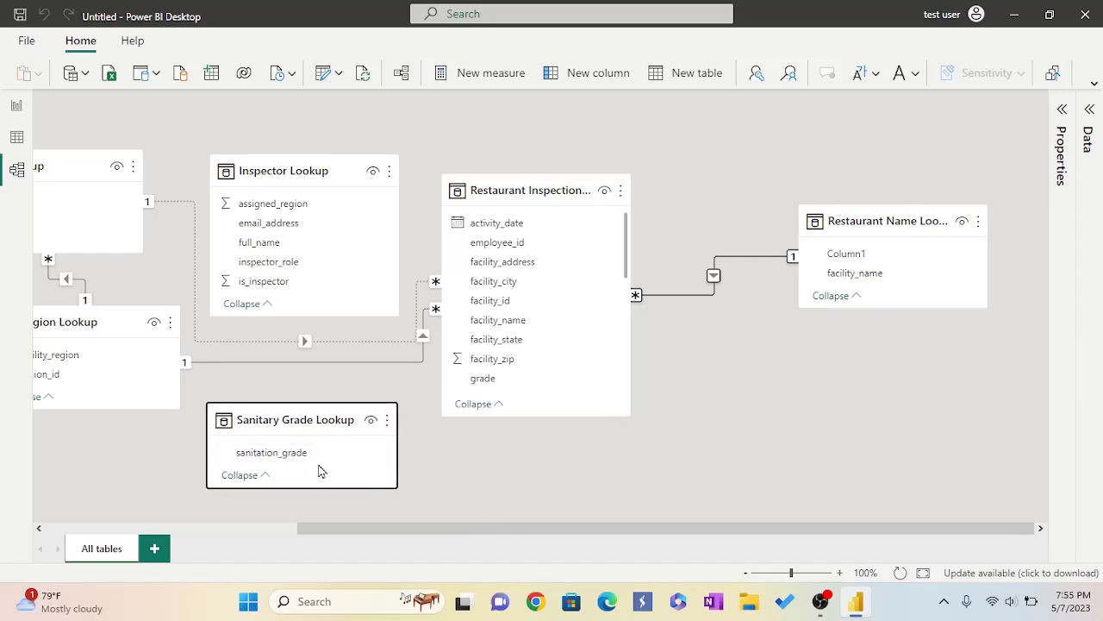
Relate Sanitary Grade Lookup's sanitation_grade to the grade field in Restaurant Inspection Data.
drag(302, 463, 506, 396)
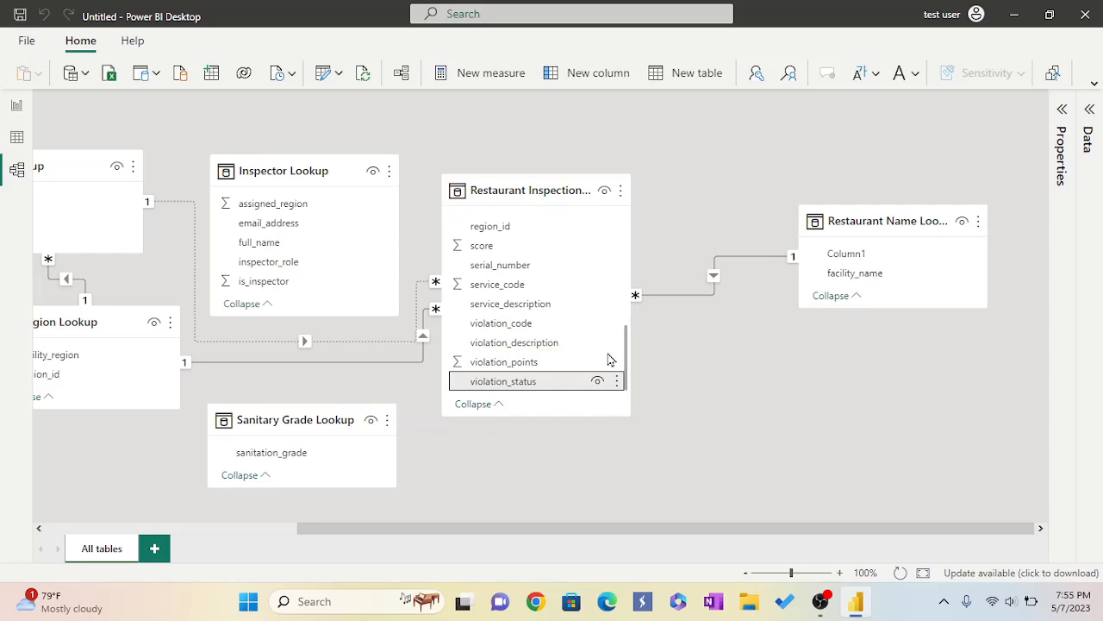
drag(627, 356, 618, 259)
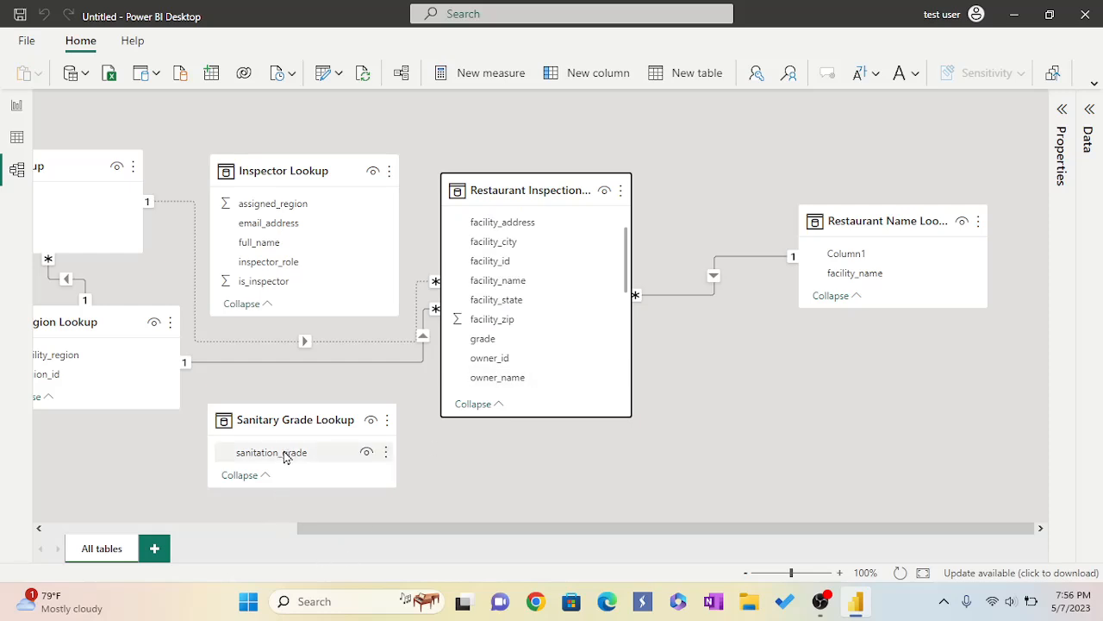
drag(286, 457, 506, 346)
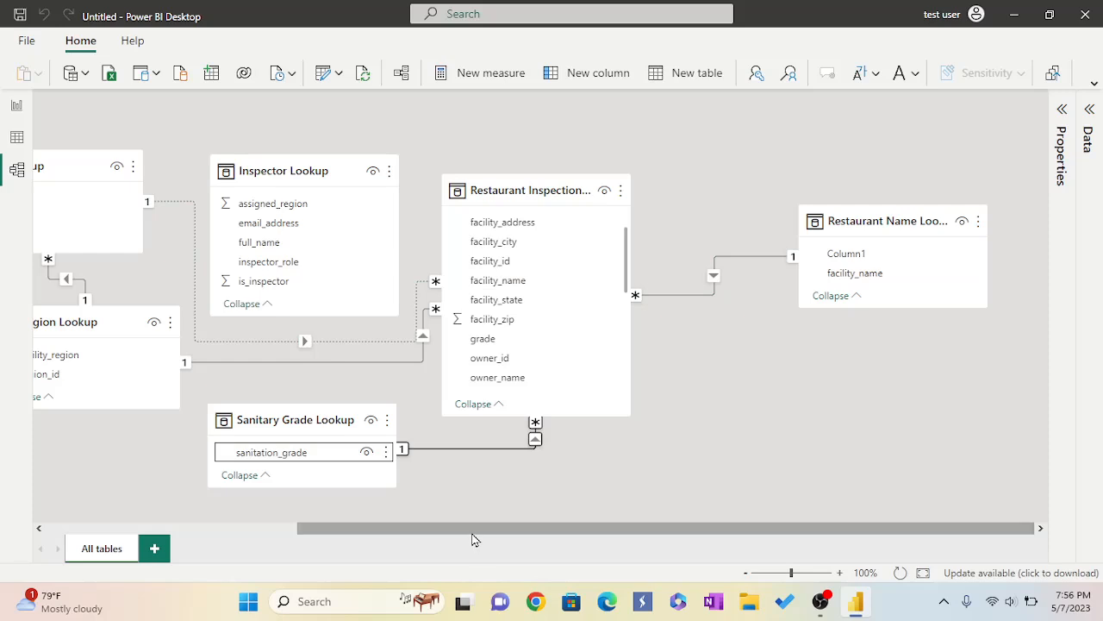
drag(394, 526, 332, 536)
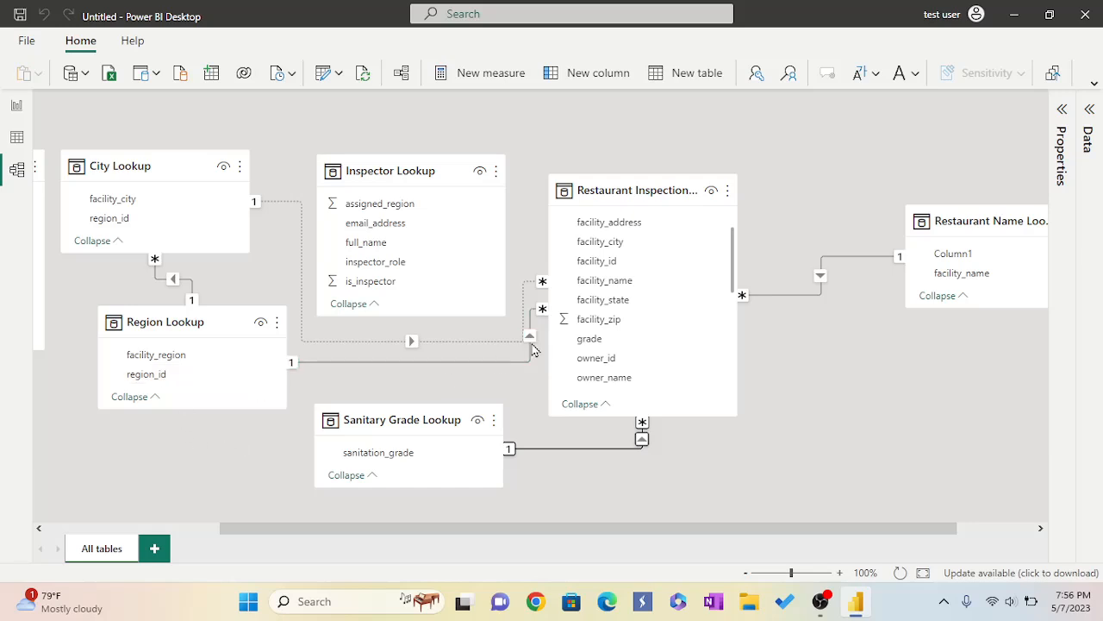
Reposition the Restaurant Name Lookup card beside Restaurant Inspection Data in the model diagram.
scroll(714, 278, down, 4)
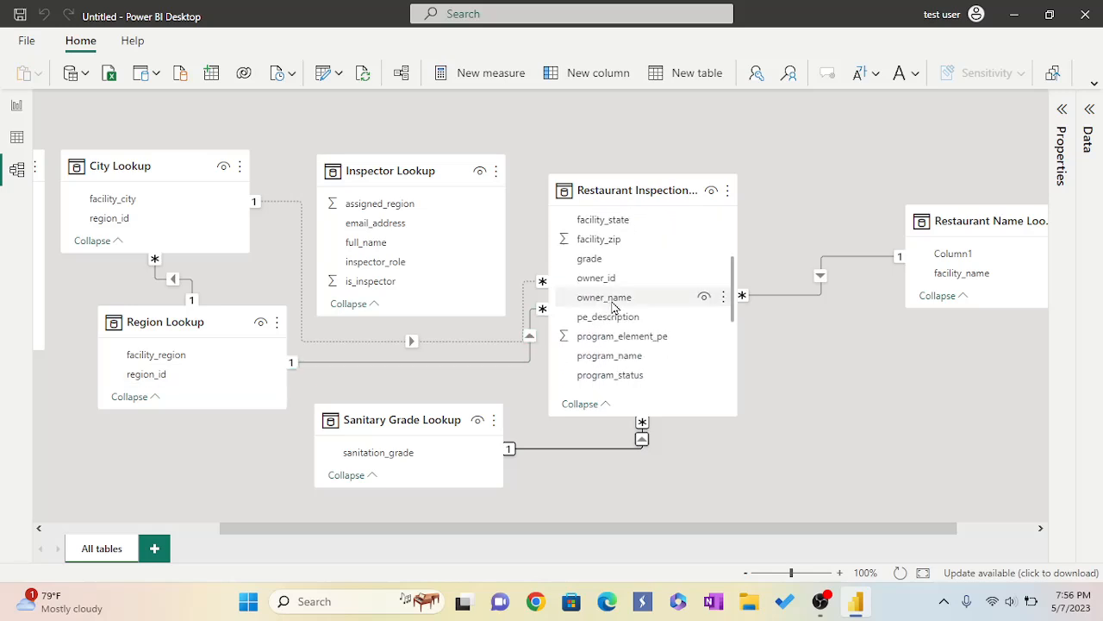
scroll(613, 308, down, 5)
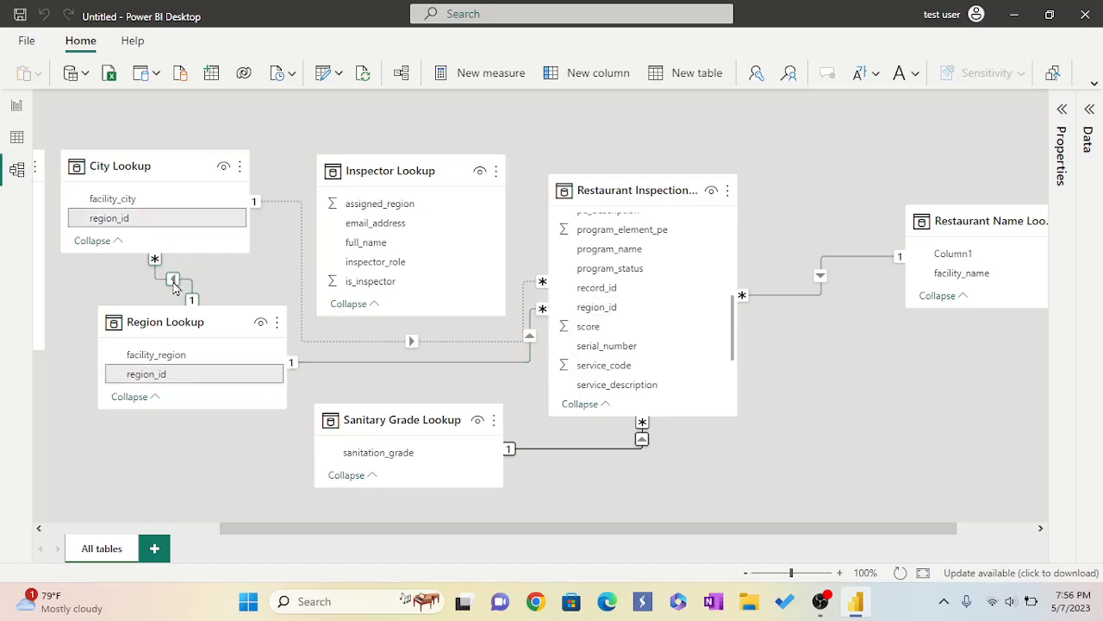
drag(357, 529, 164, 545)
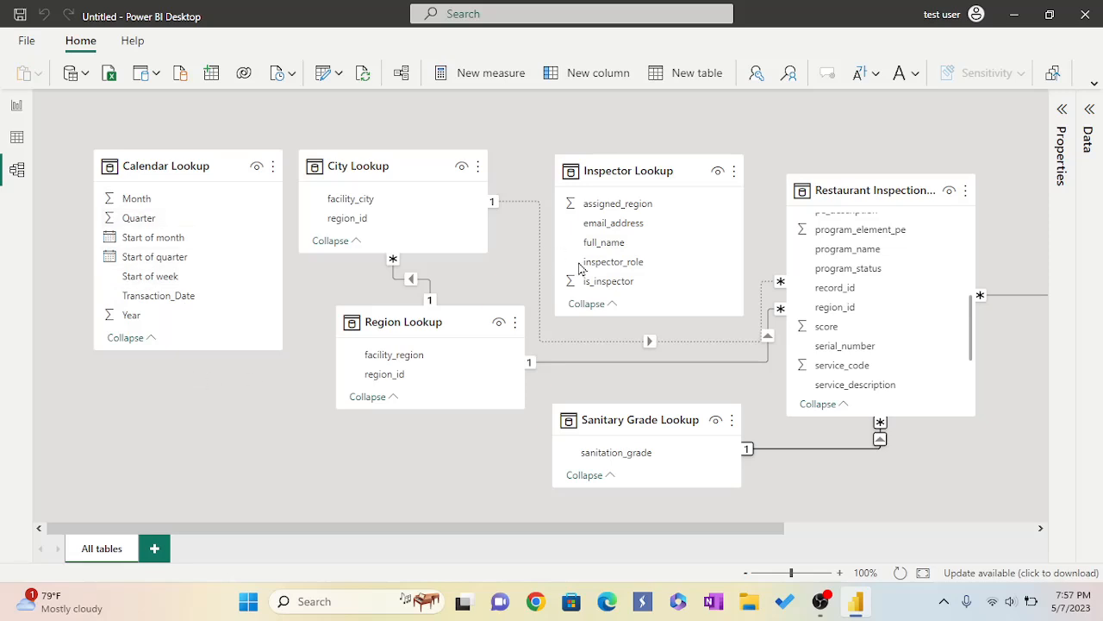
drag(630, 537, 993, 544)
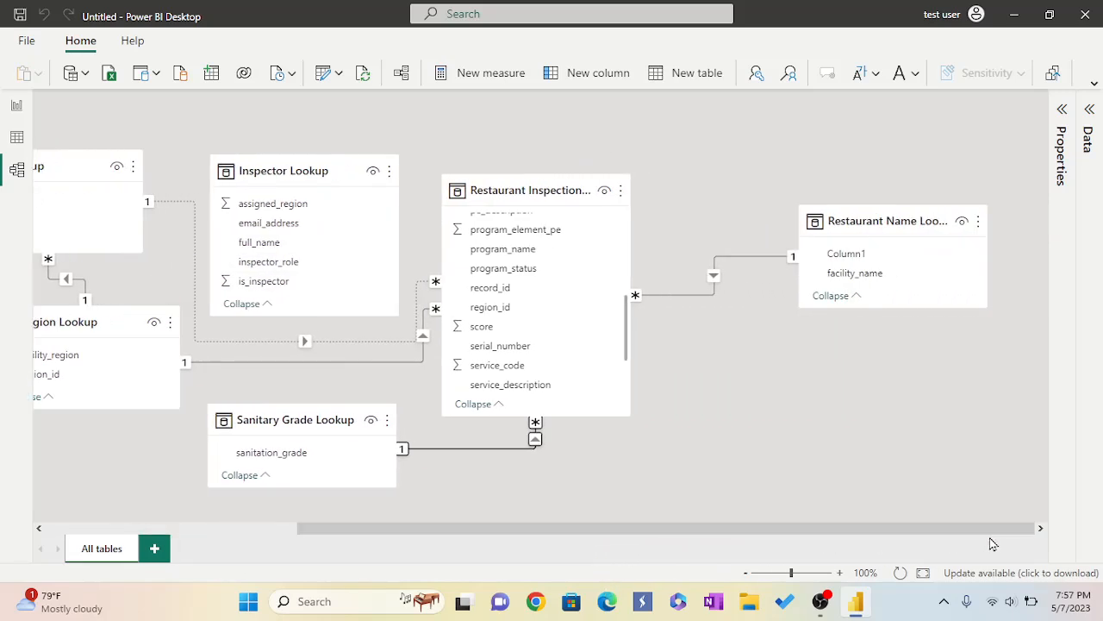
drag(879, 215, 1036, 308)
drag(887, 532, 1017, 537)
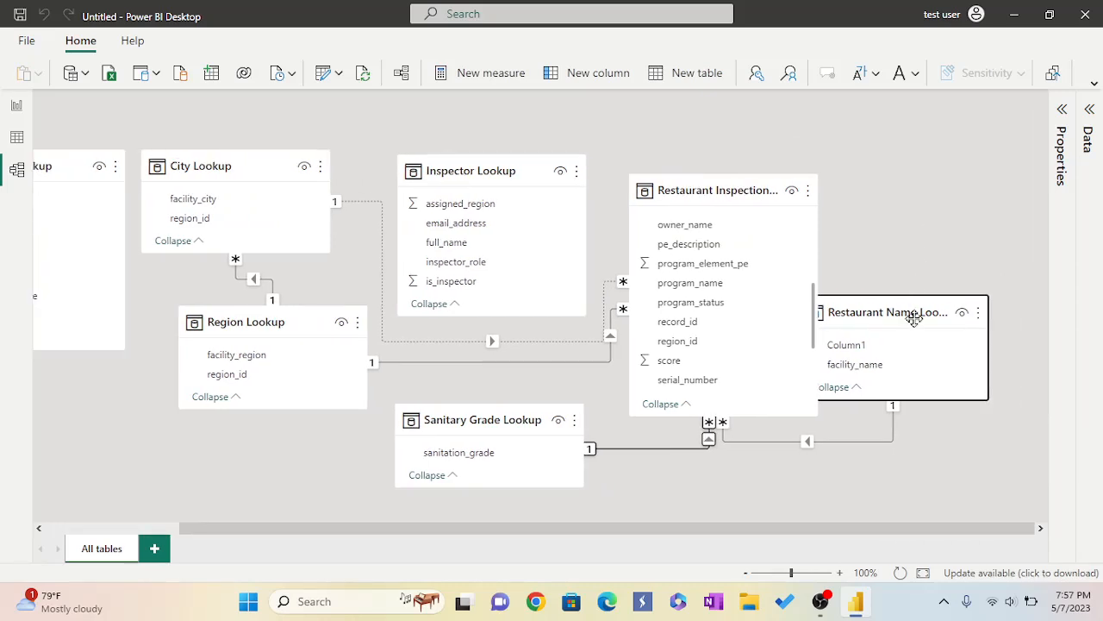
drag(916, 306, 941, 244)
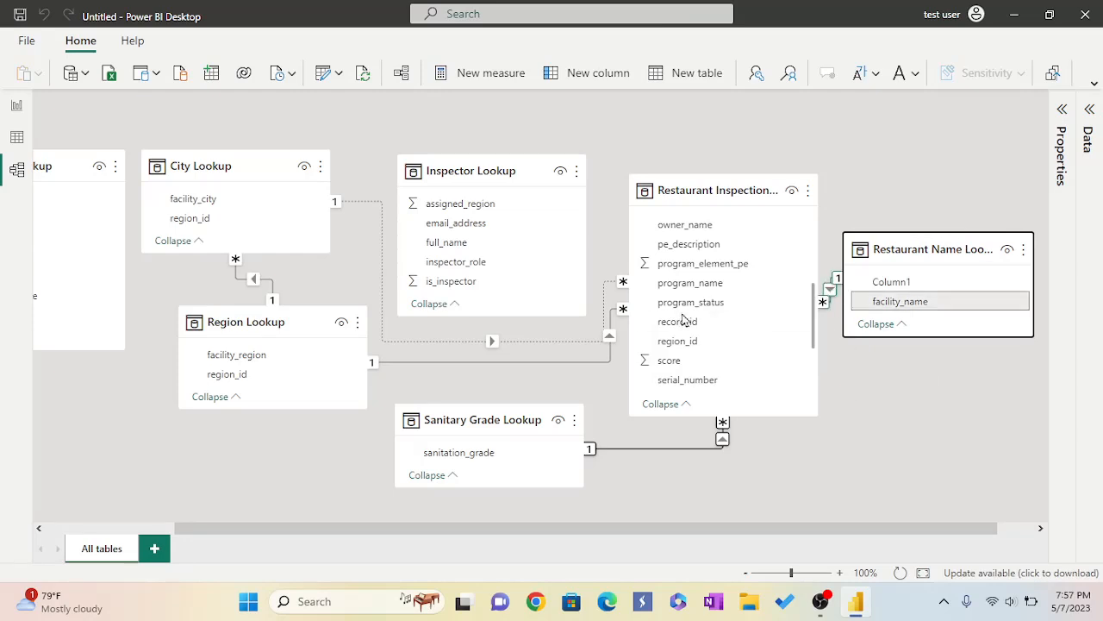
scroll(681, 319, down, 3)
scroll(684, 319, up, 5)
scroll(686, 319, up, 3)
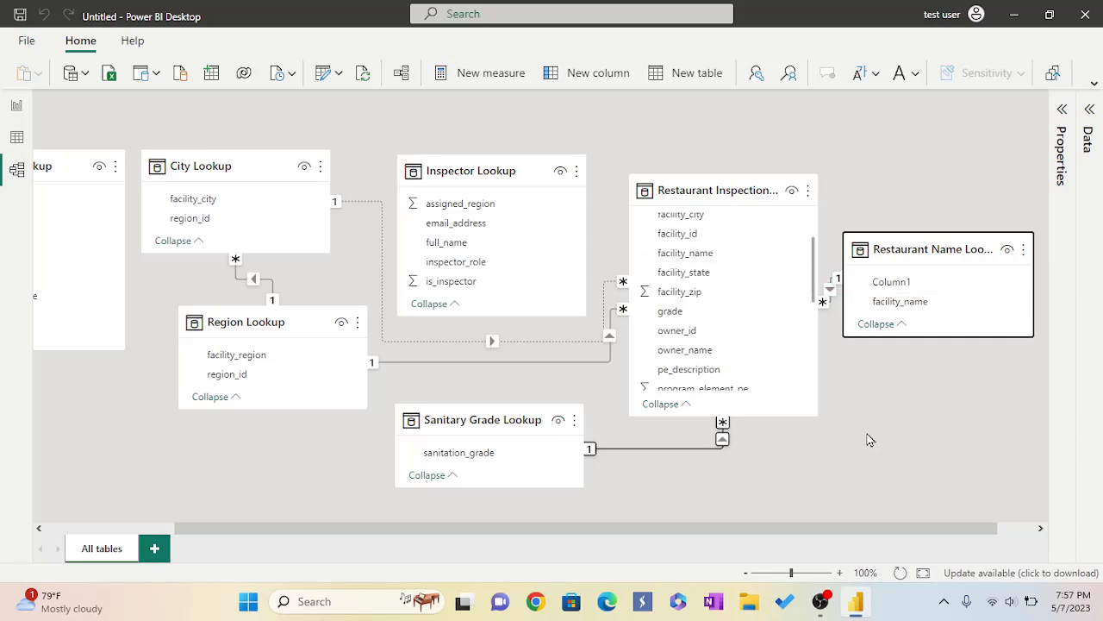
drag(382, 537, 213, 533)
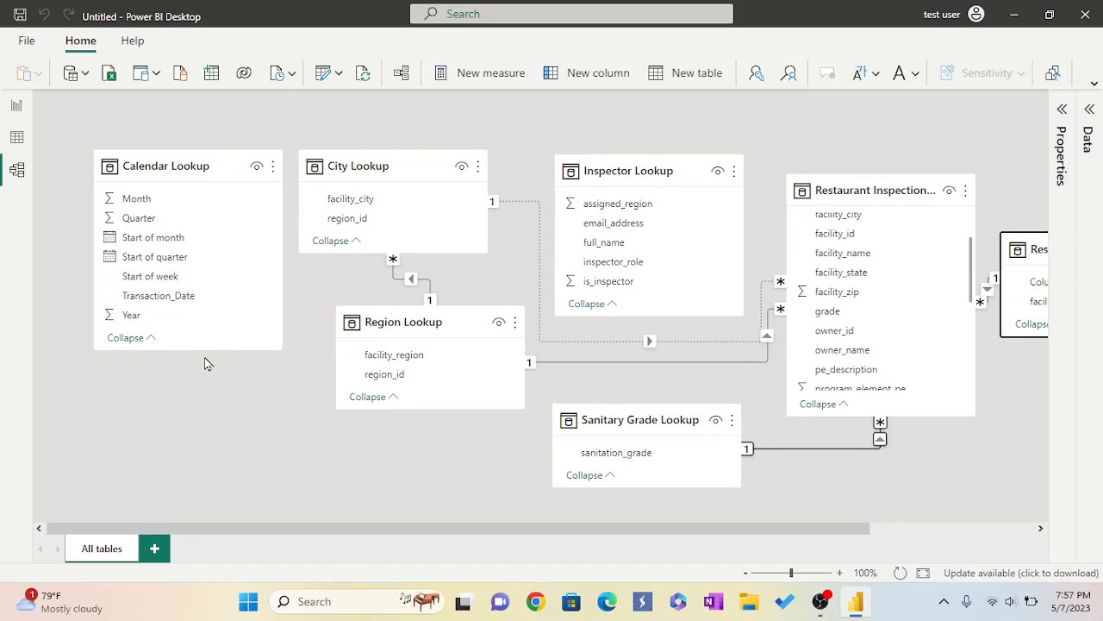
drag(365, 531, 601, 567)
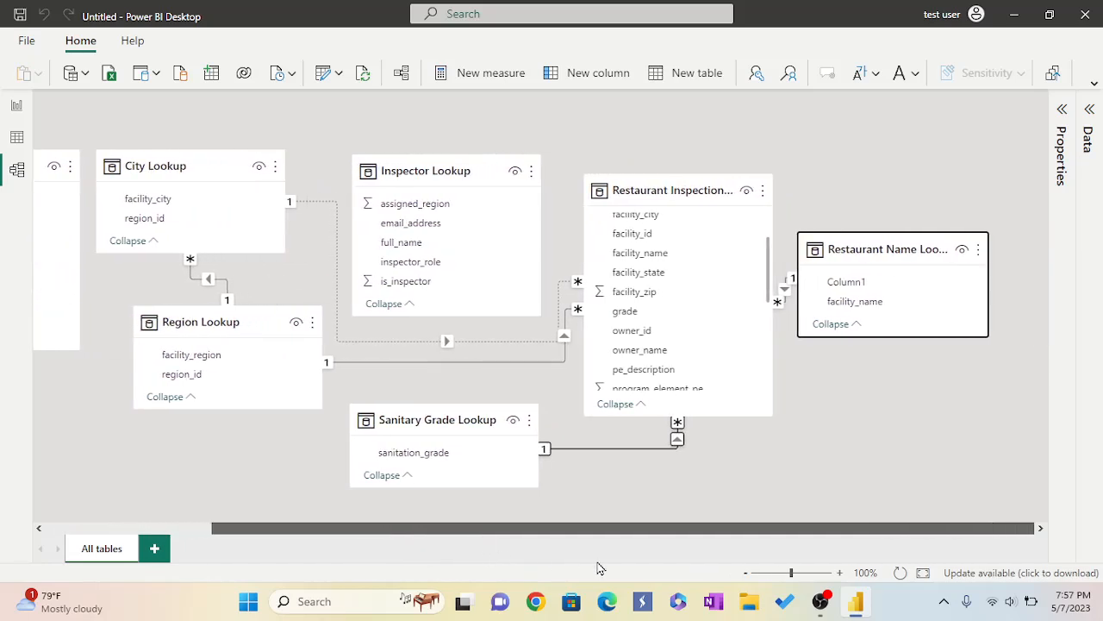
drag(524, 532, 372, 554)
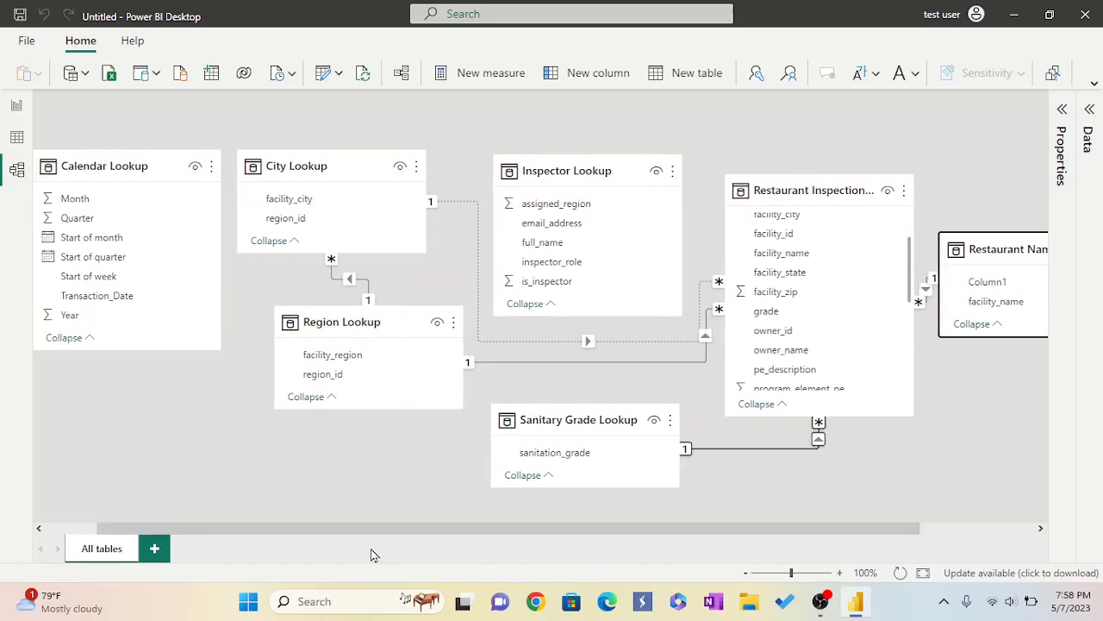
Switch to the report page and insert a stacked column chart.
click(16, 105)
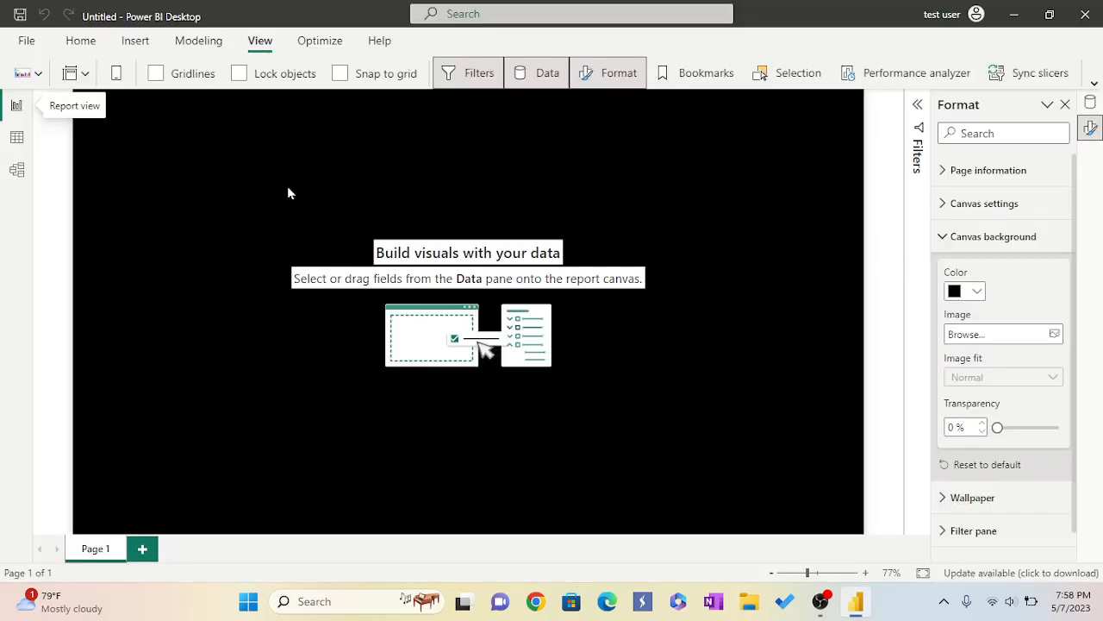
click(80, 45)
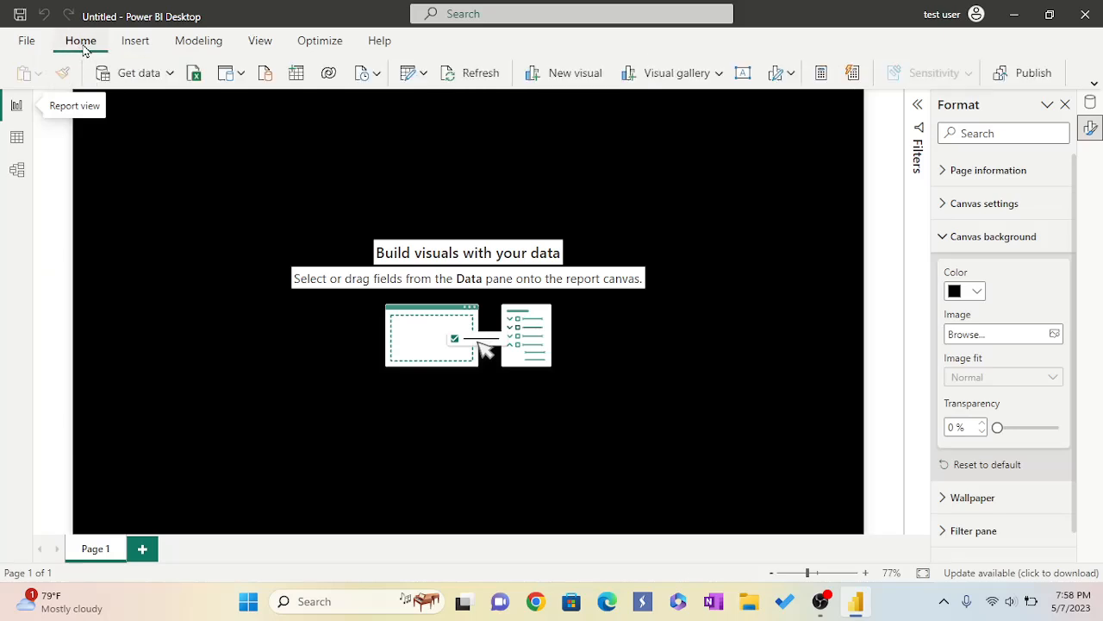
click(720, 74)
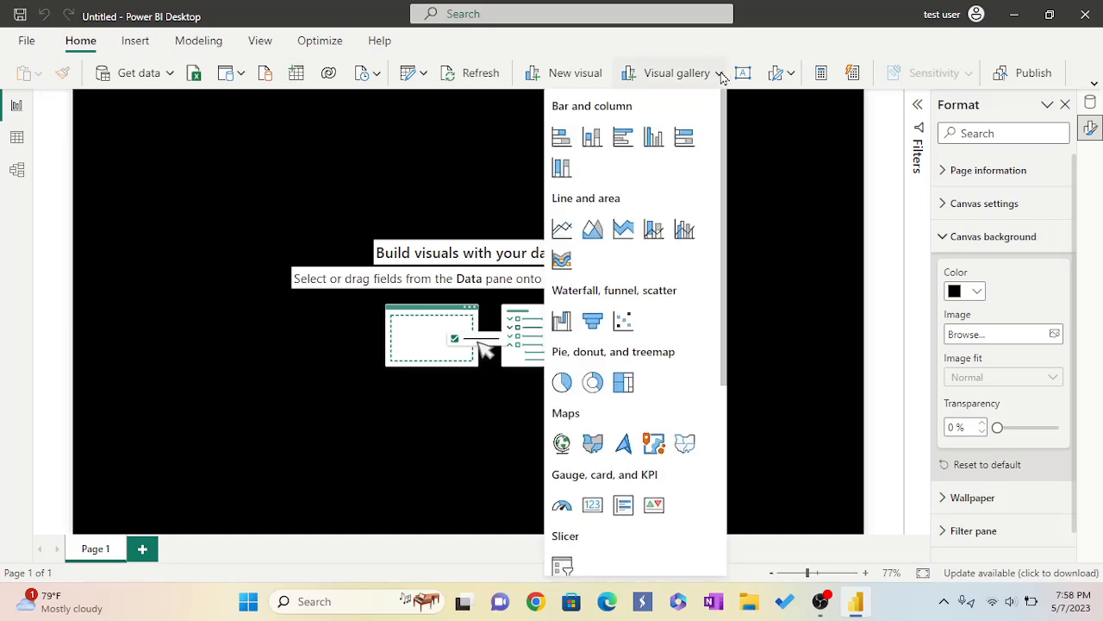
click(592, 145)
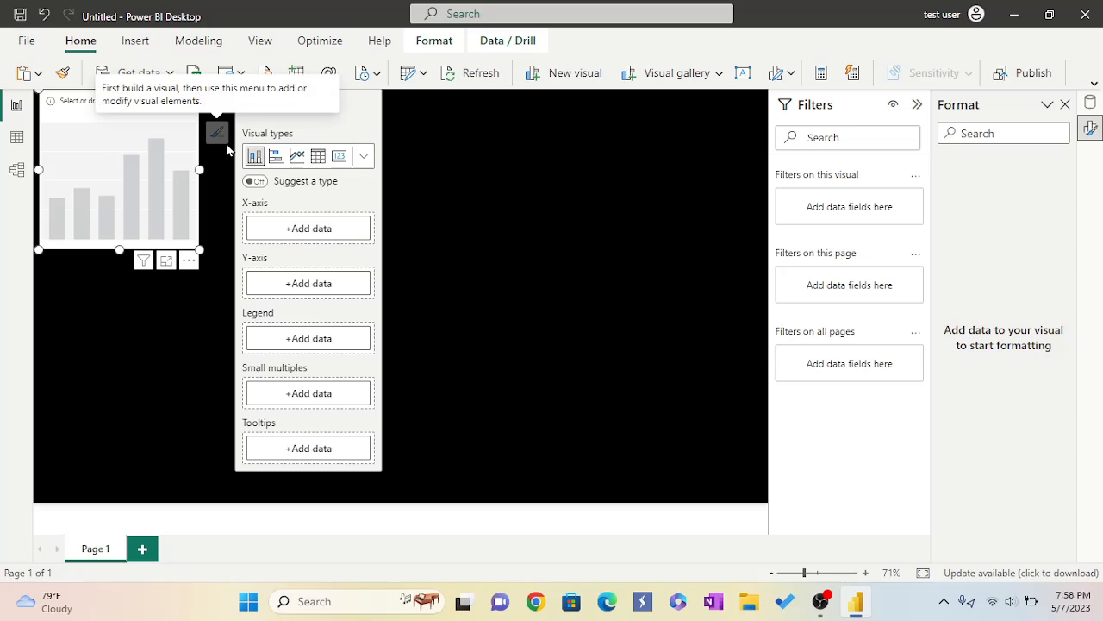
Put facility_region from Region Lookup on the chart's X-axis, searching fields for "faci".
click(294, 229)
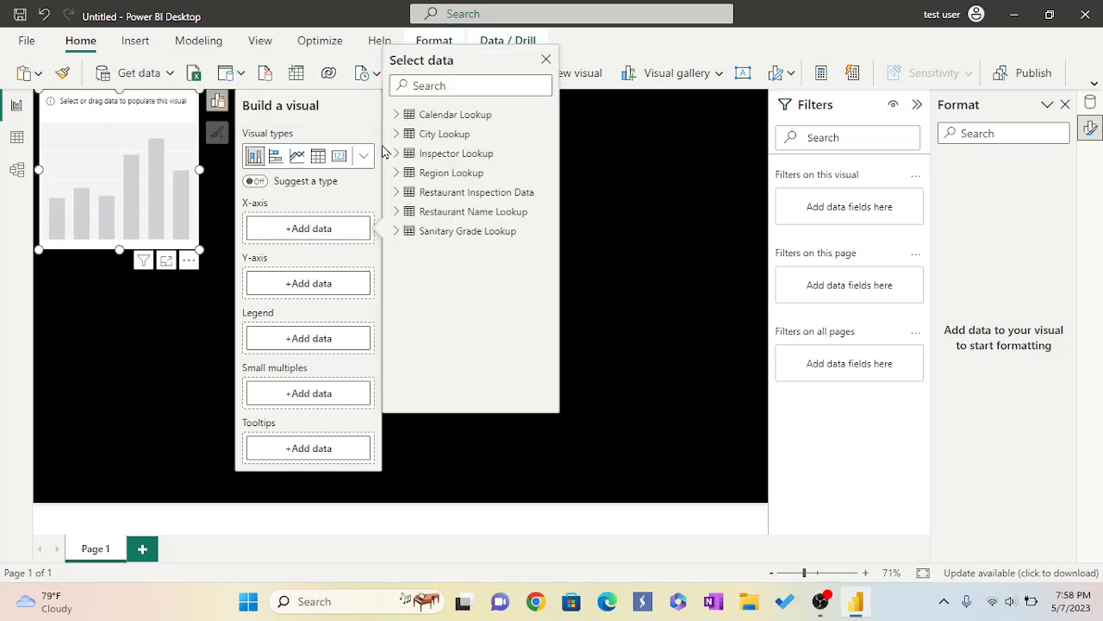
click(429, 90)
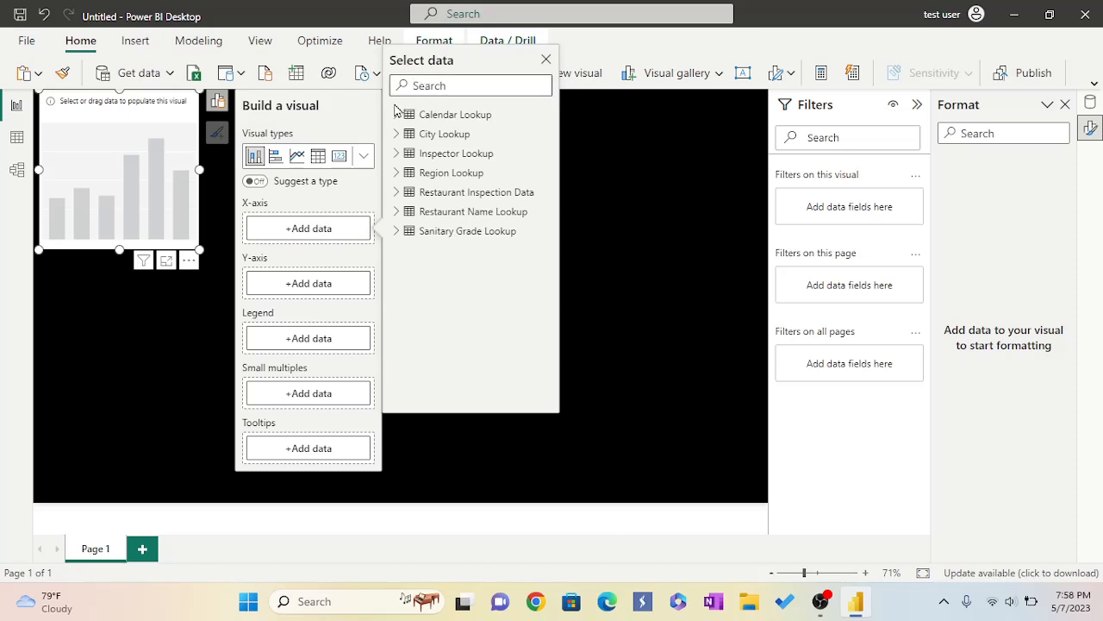
text(faci)
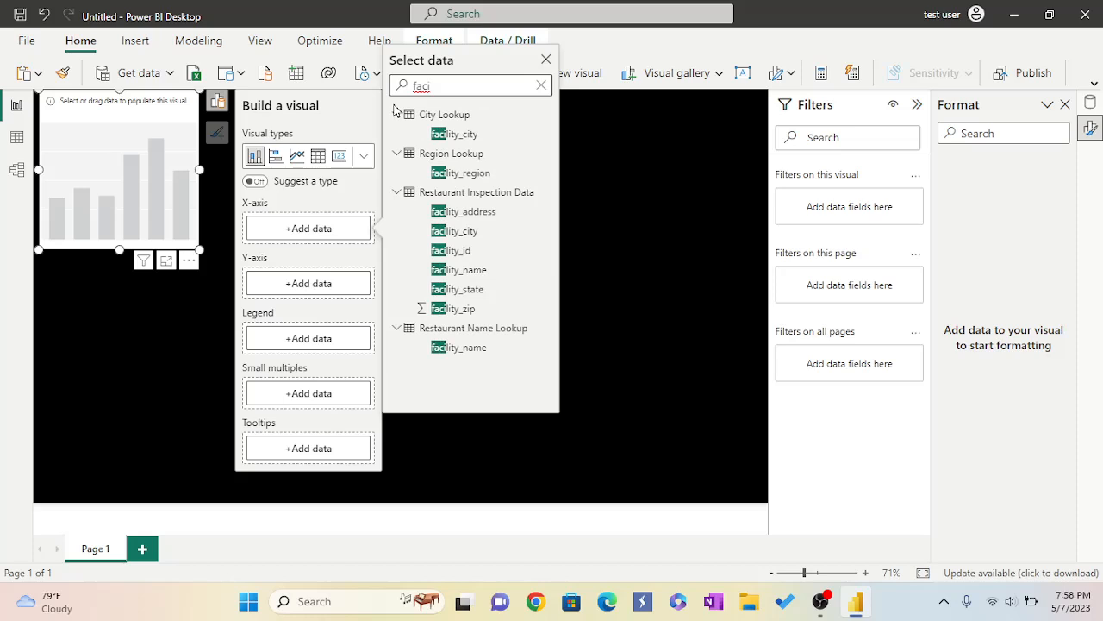
click(455, 175)
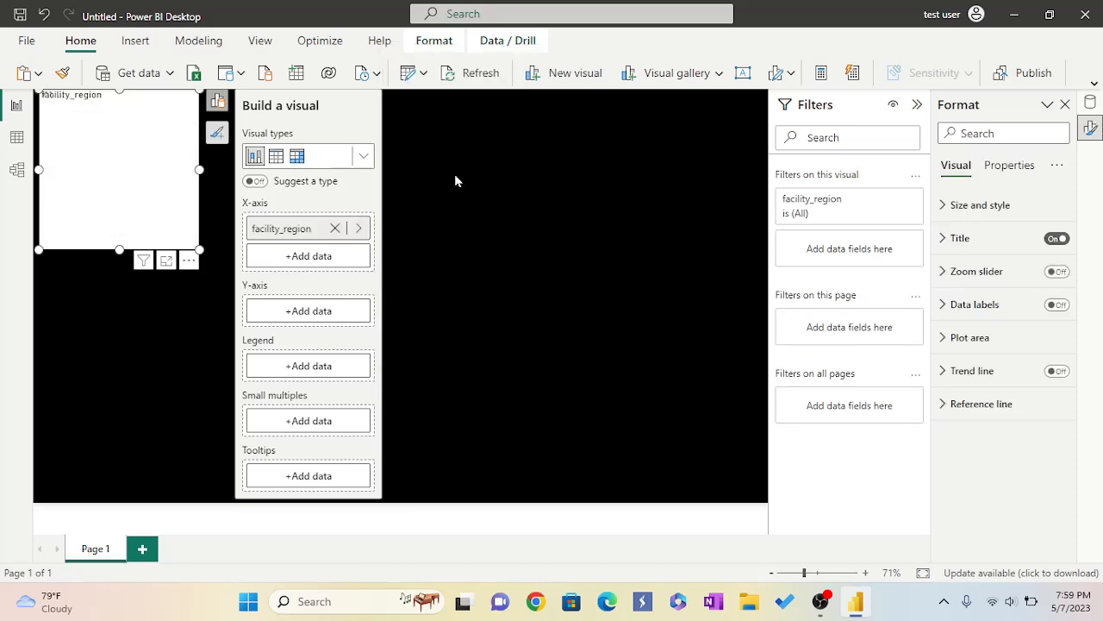
Try searching the fields for "count of sanitaion" to fill the Y-axis, then clear the search.
click(300, 312)
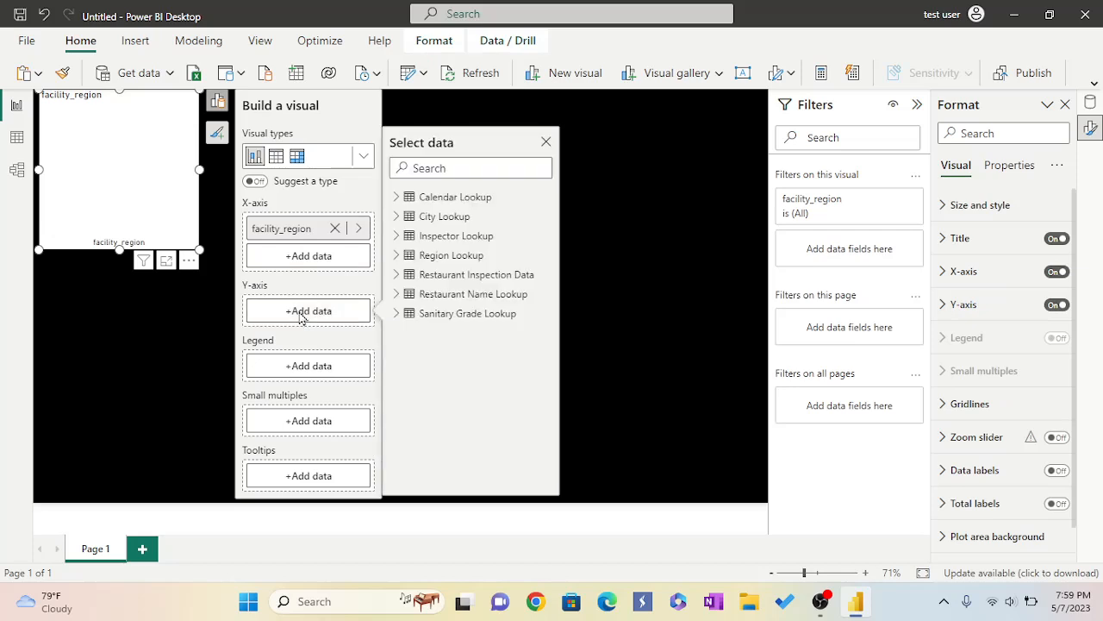
click(408, 169)
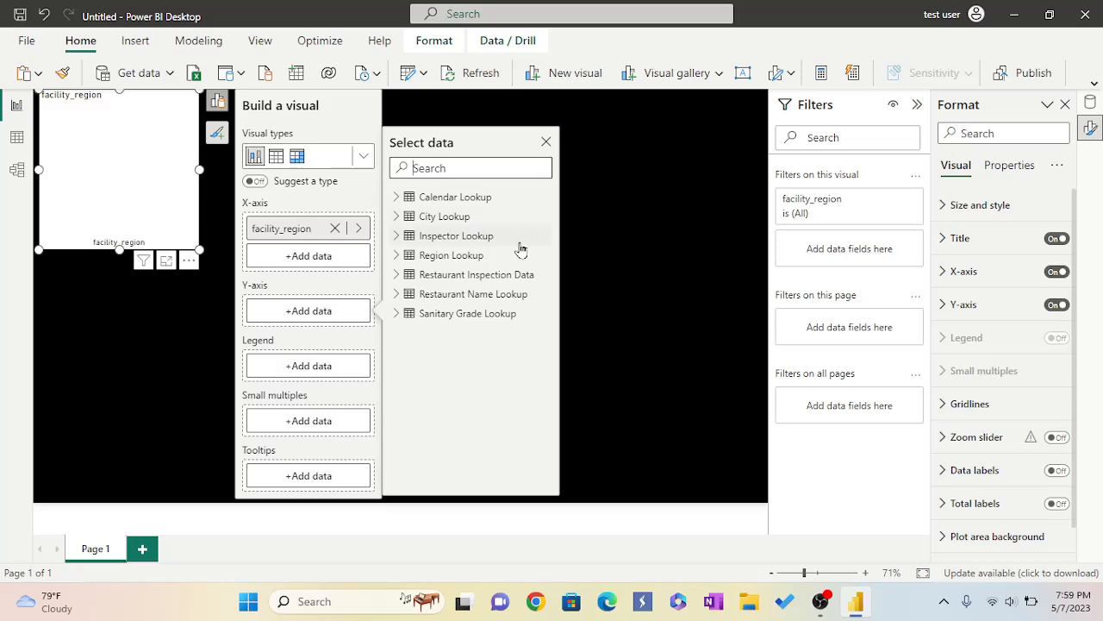
text(count of sanitaion)
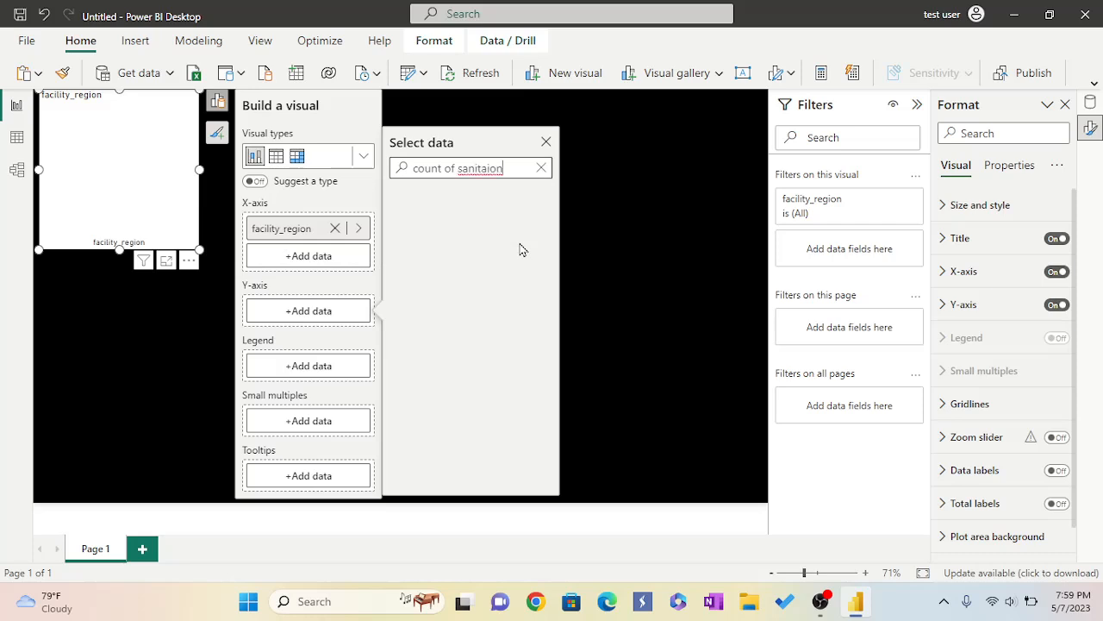
click(541, 168)
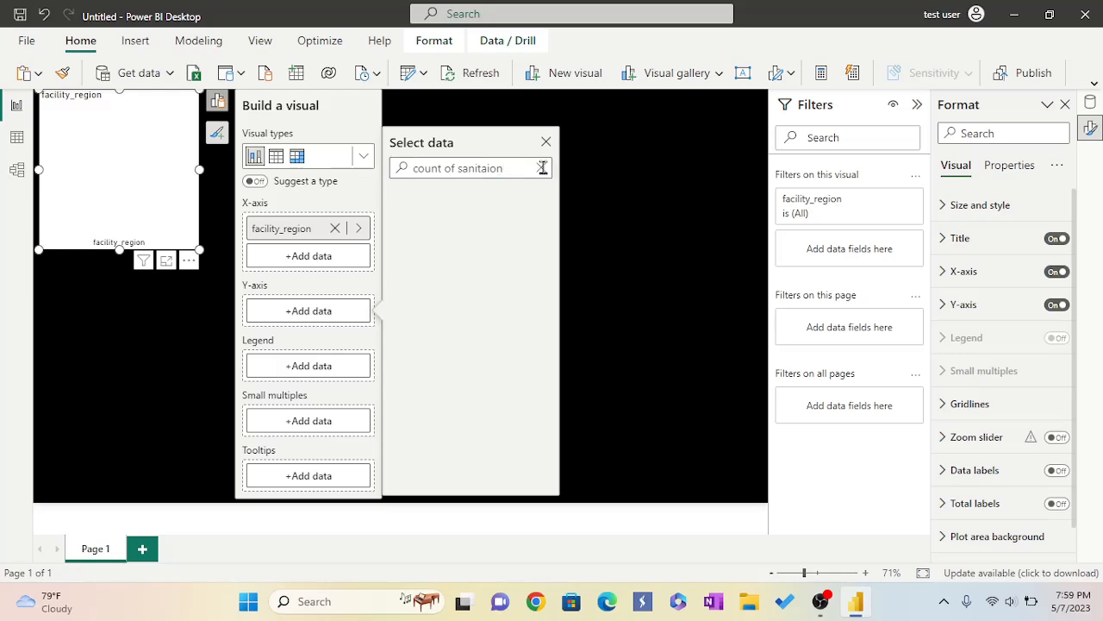
Add facility_city from Restaurant Inspection Data to the chart's Legend.
click(16, 141)
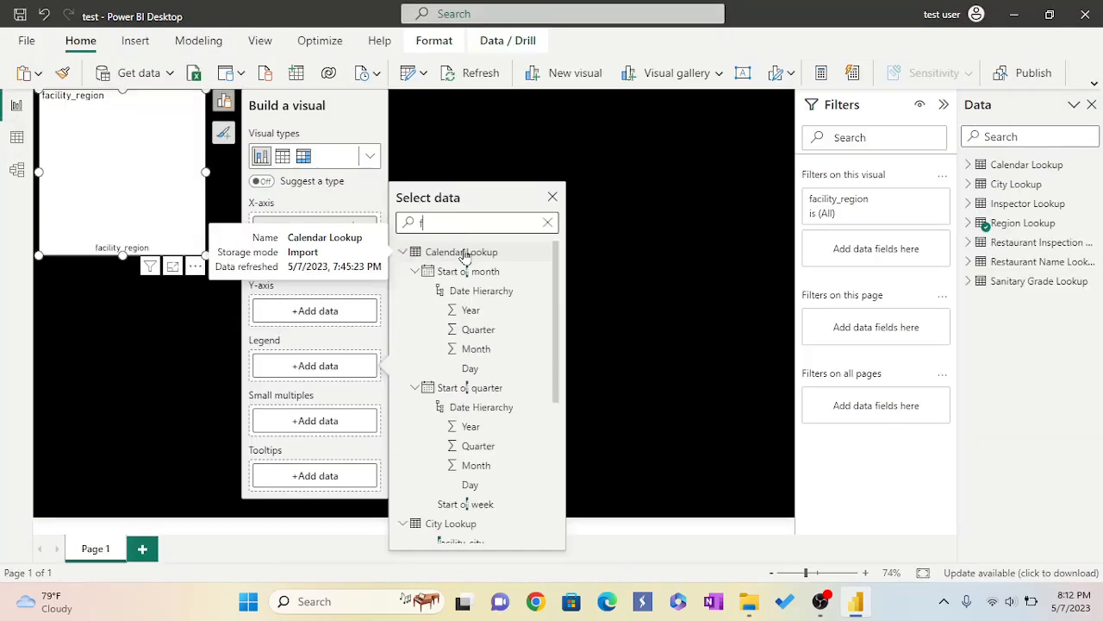
text(acility)
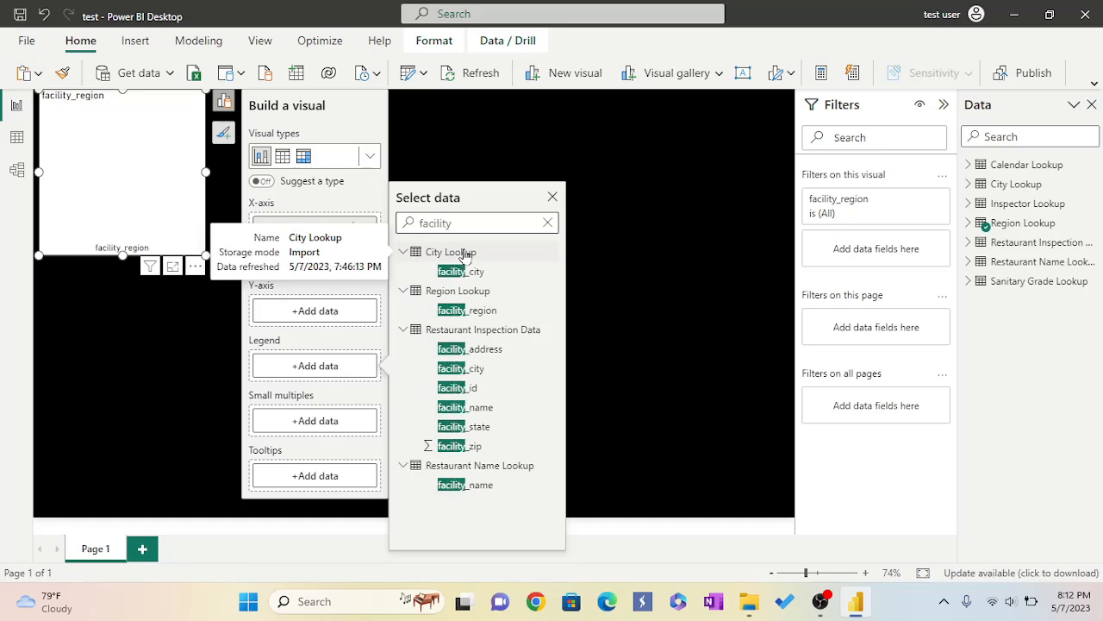
click(473, 371)
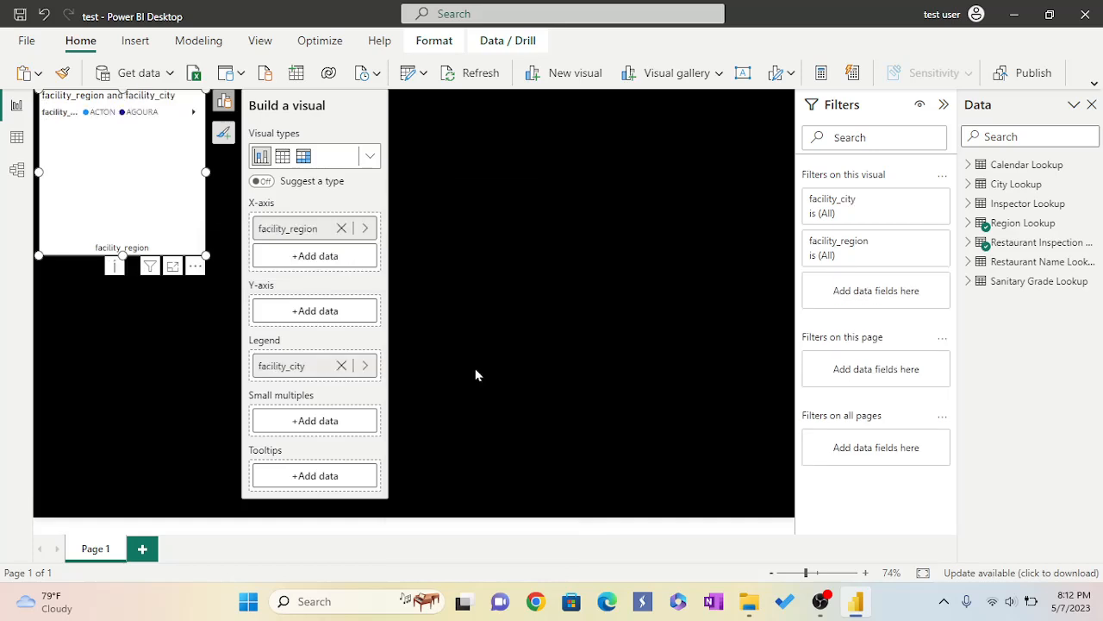
Set the Y-axis to sanitation_grade from Sanitary Grade Lookup and preview the chart in focus mode.
click(295, 312)
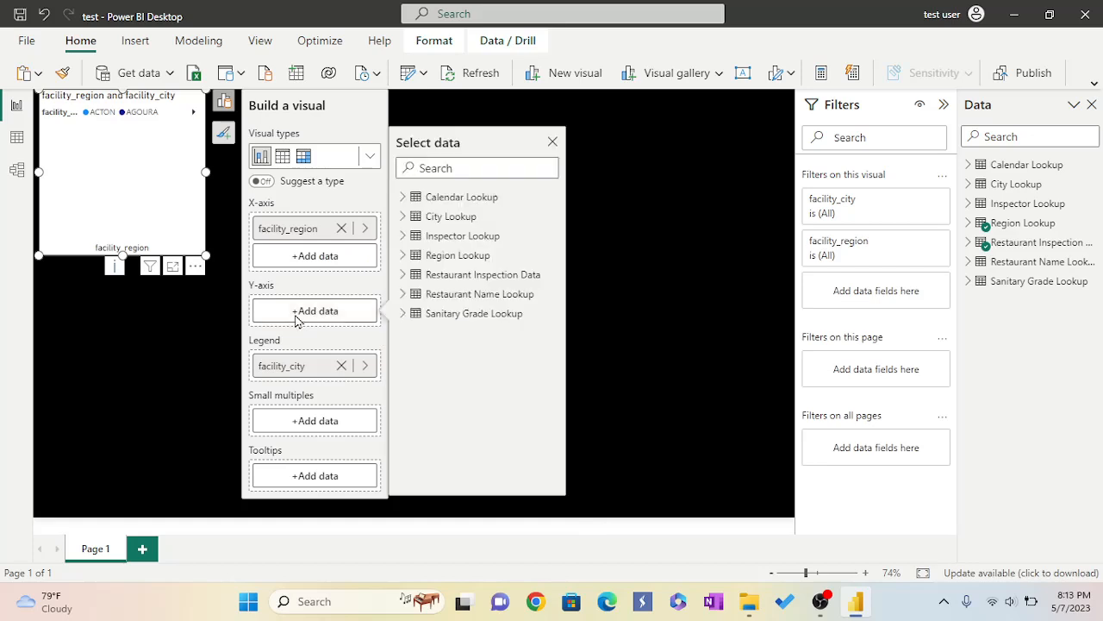
click(403, 316)
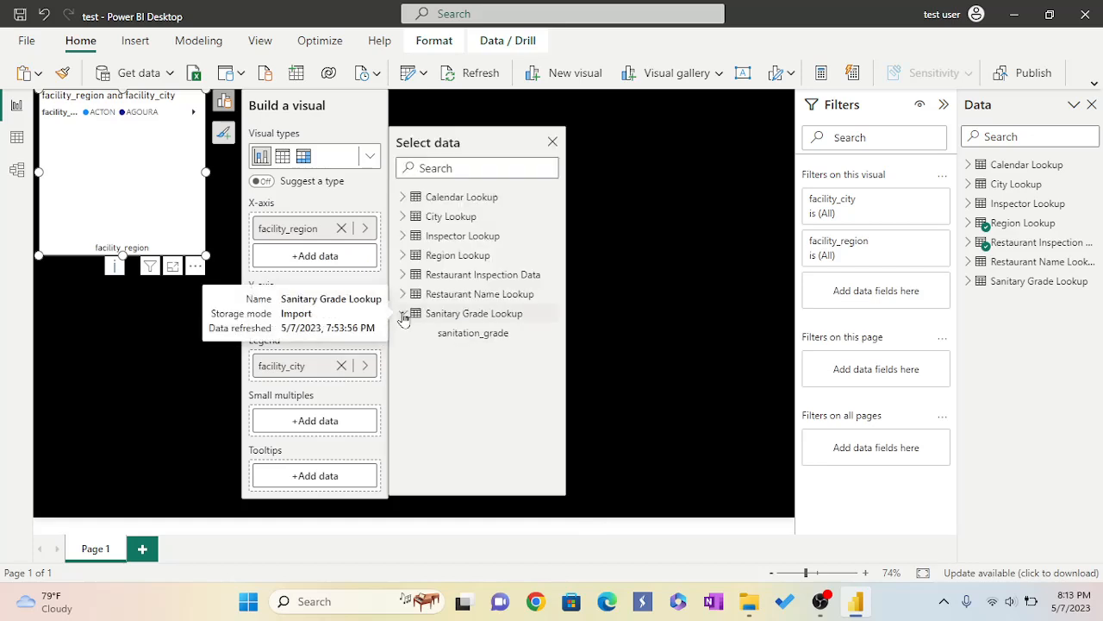
click(448, 339)
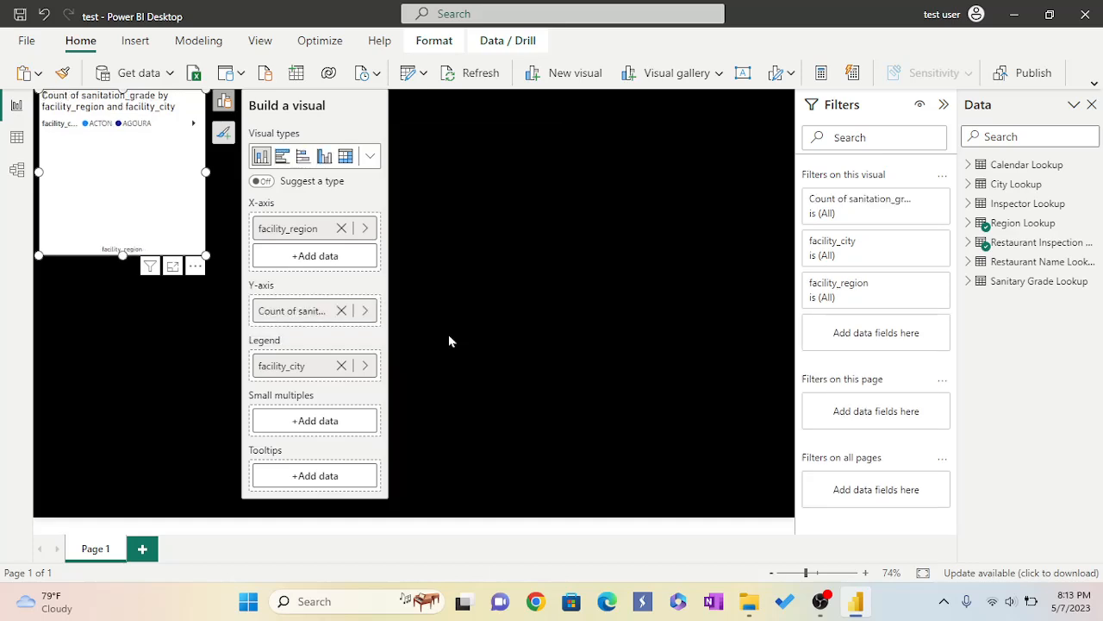
click(172, 267)
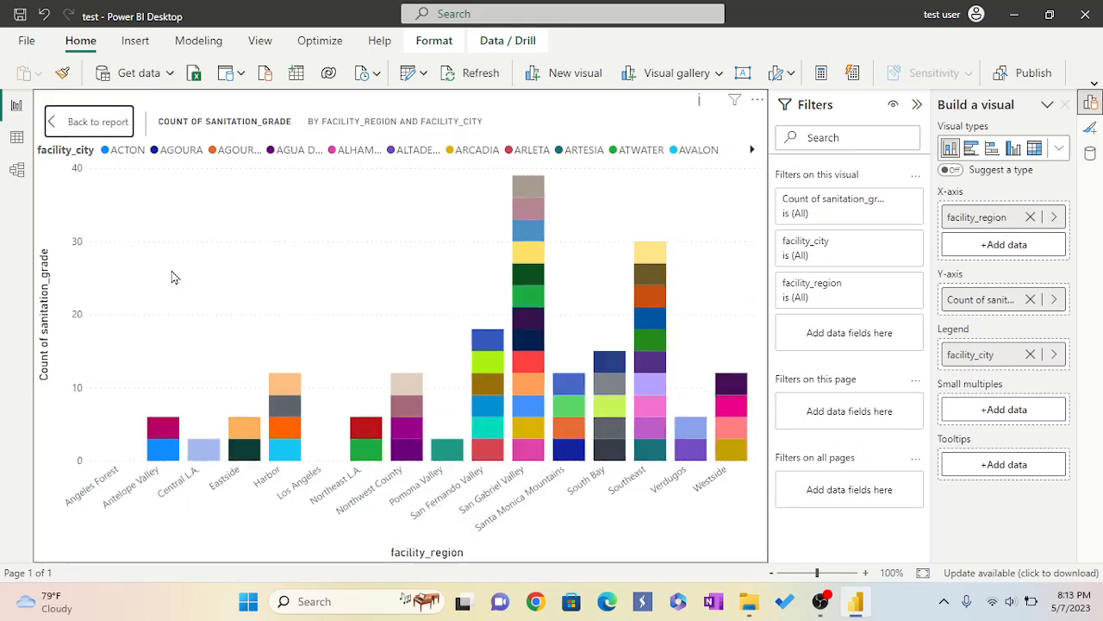
click(97, 124)
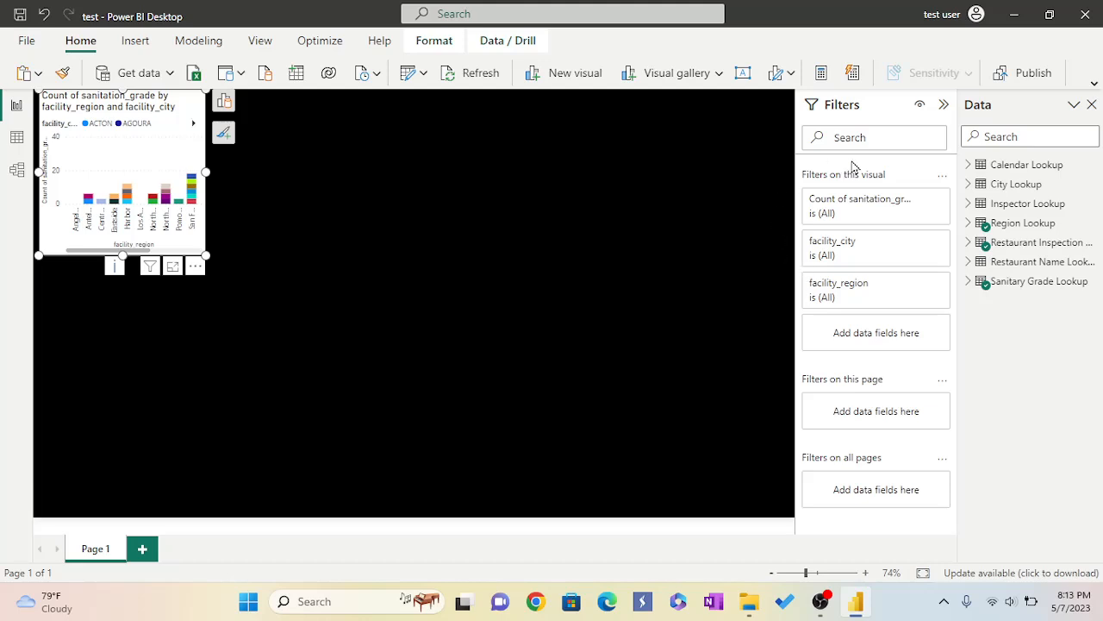
Open the Format pane and set the chart's background colour to black (#000000).
click(260, 43)
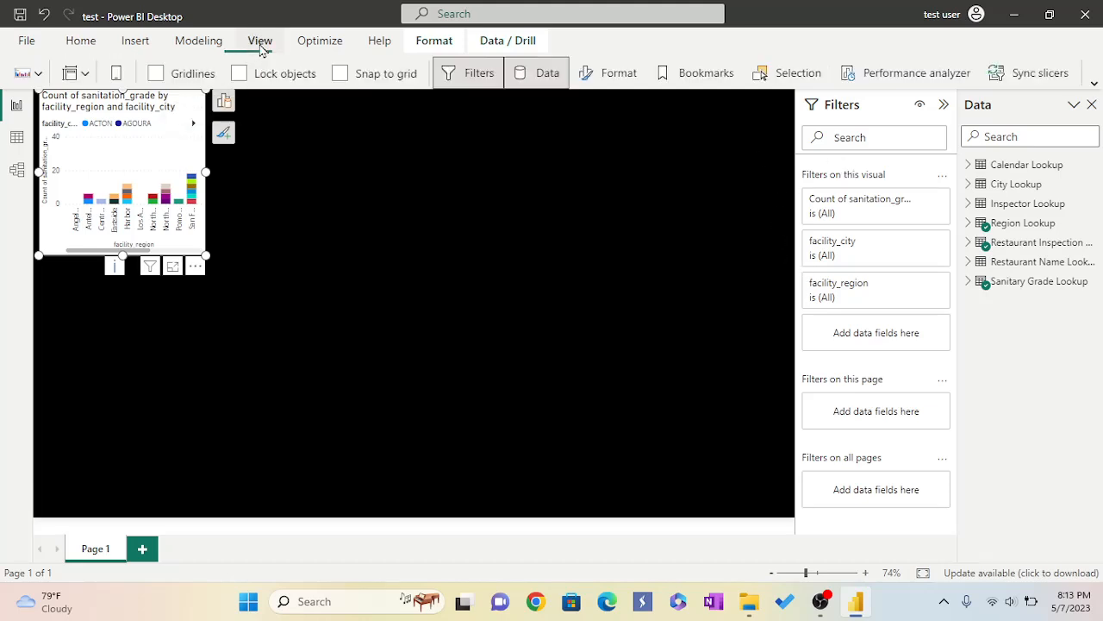
click(606, 75)
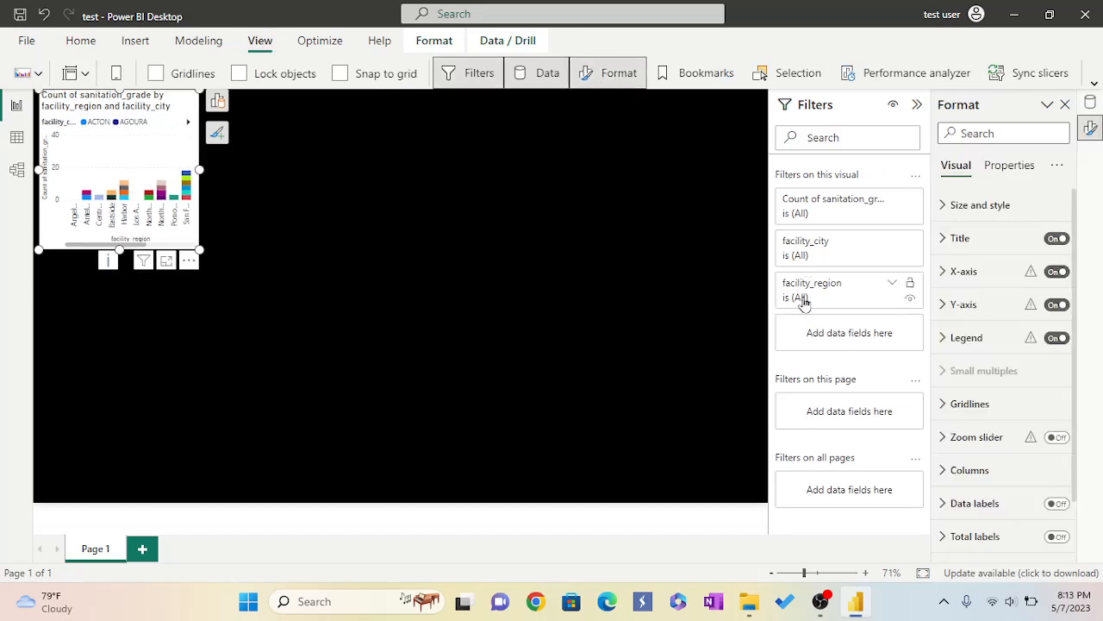
click(942, 215)
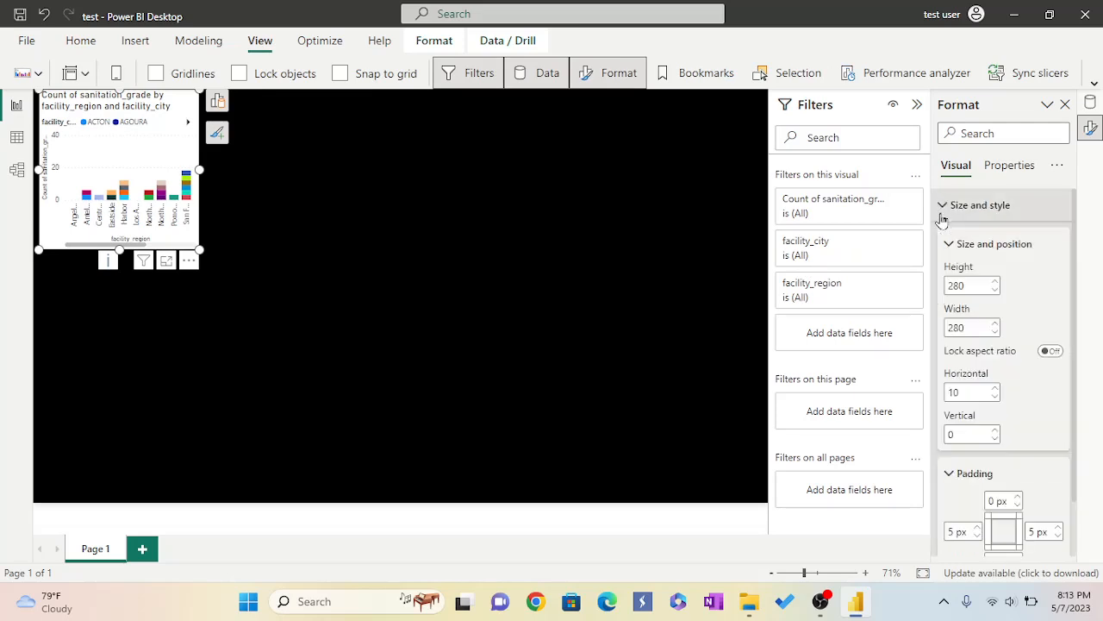
scroll(1023, 388, down, 2)
scroll(1022, 388, down, 4)
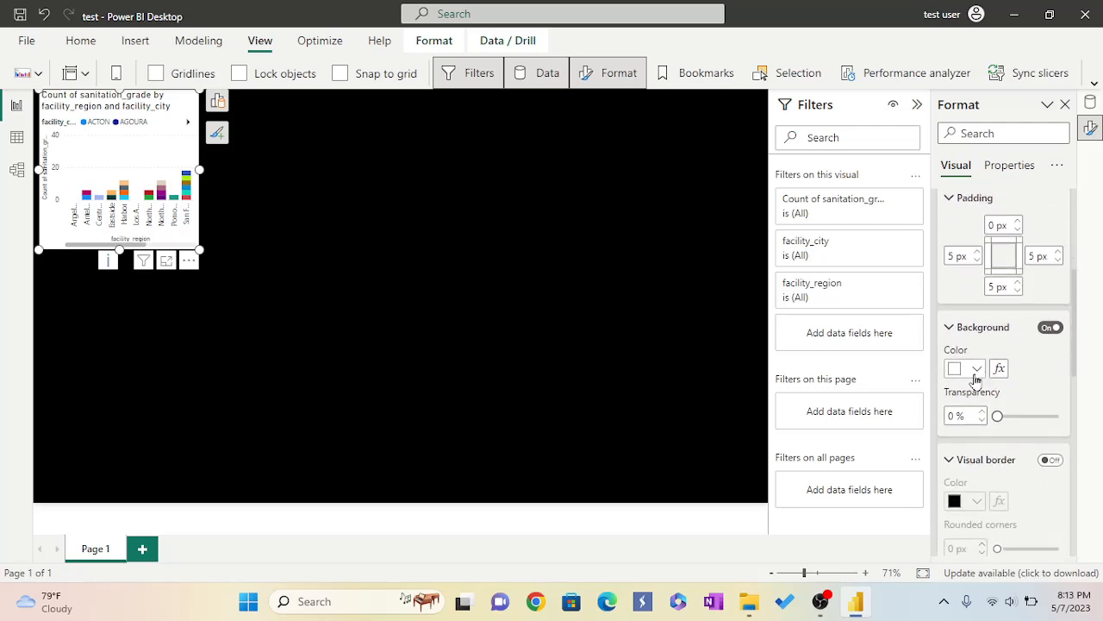
click(977, 370)
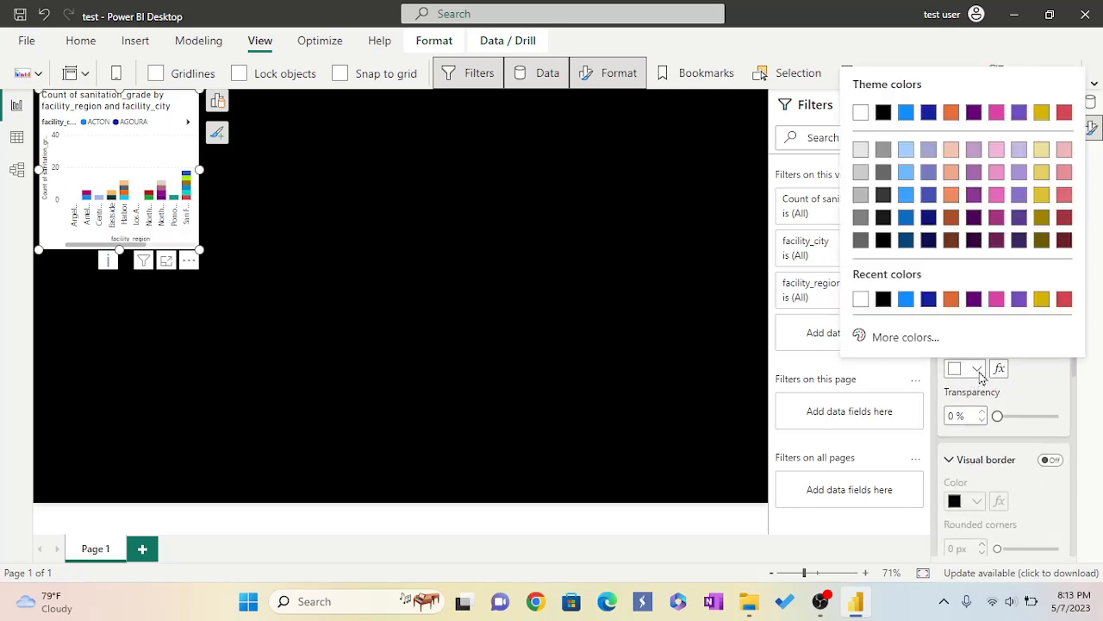
click(883, 299)
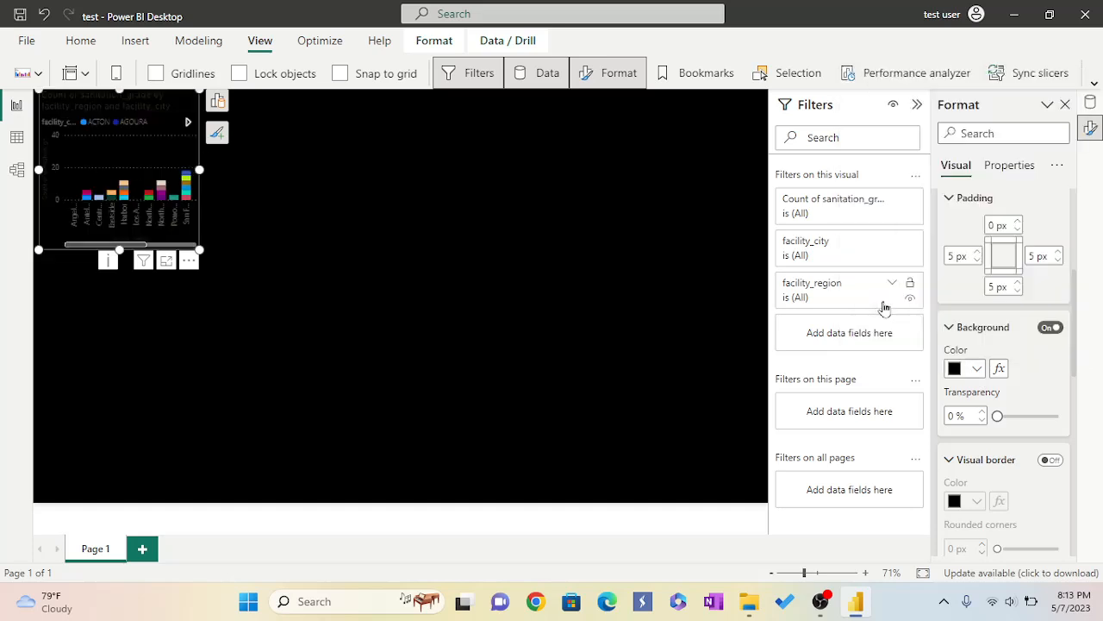
Turn on the chart's visual border and set its colour to light grey.
scroll(1000, 396, down, 2)
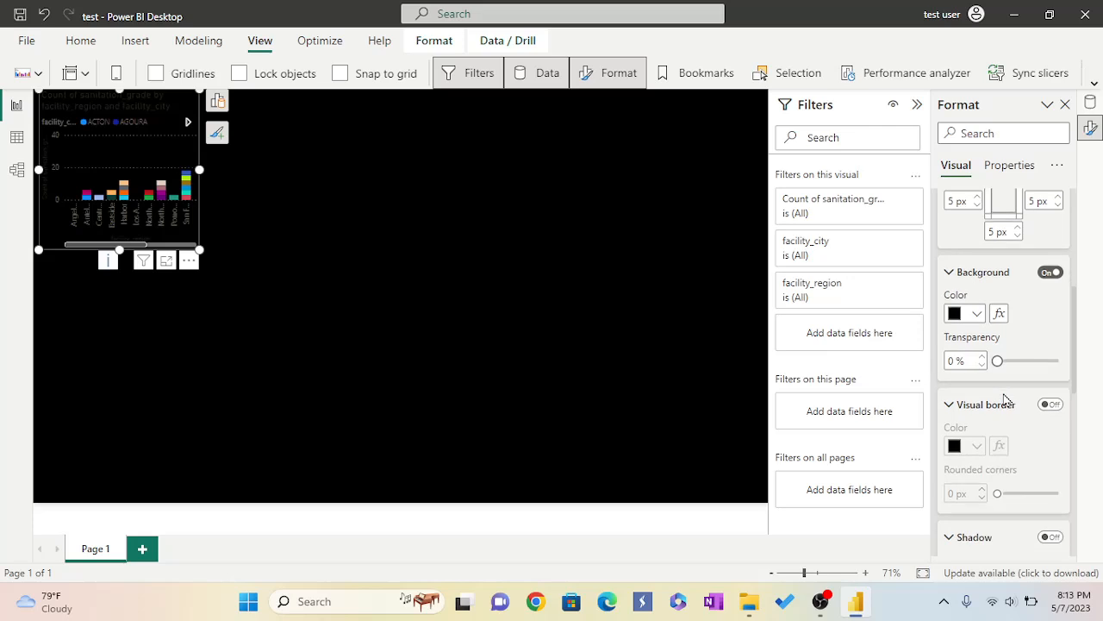
scroll(1004, 398, down, 1)
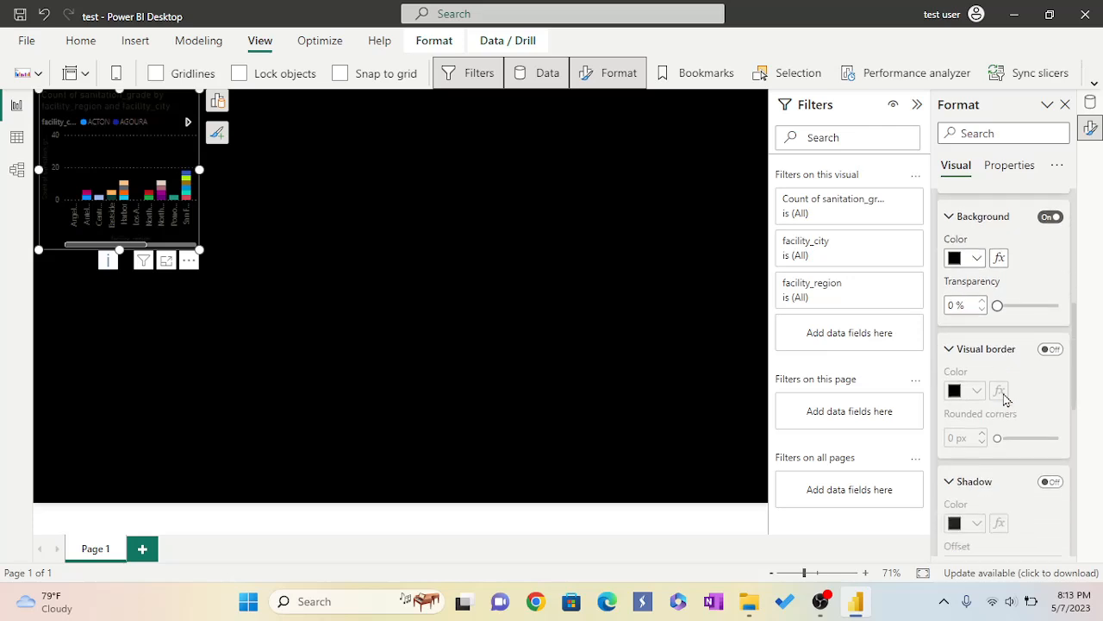
click(1048, 350)
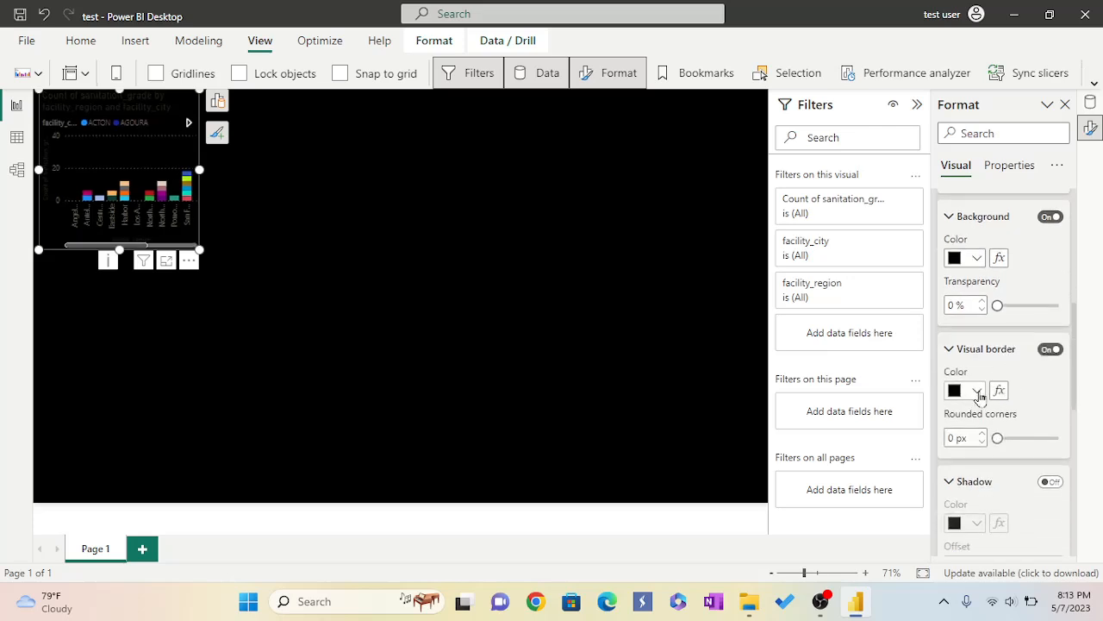
click(978, 392)
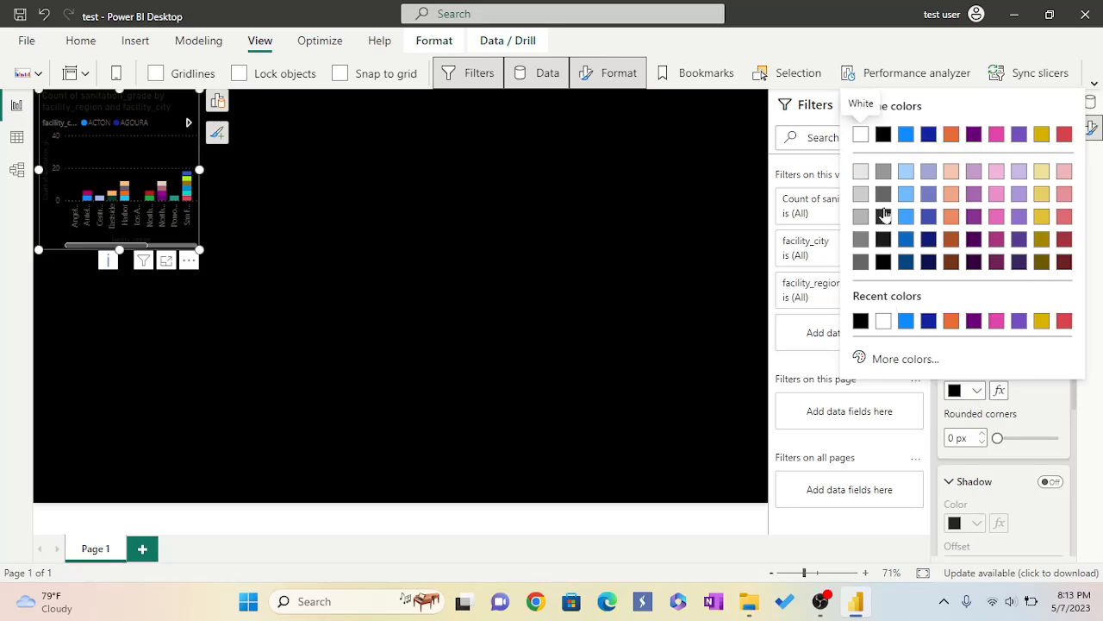
click(860, 171)
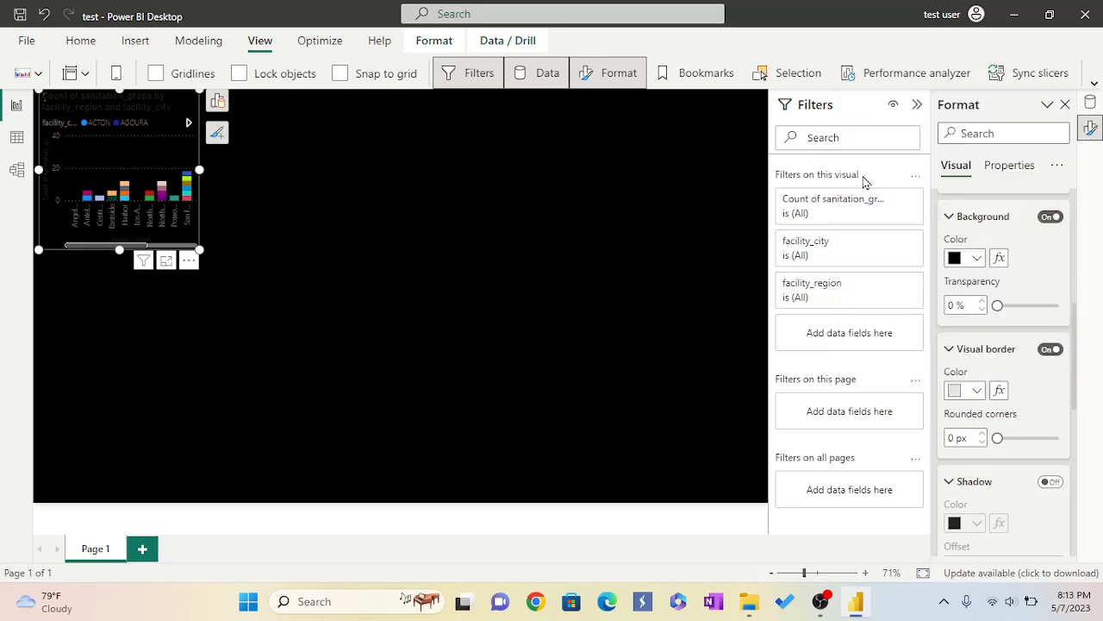
Turn on the chart's shadow.
scroll(1022, 426, down, 1)
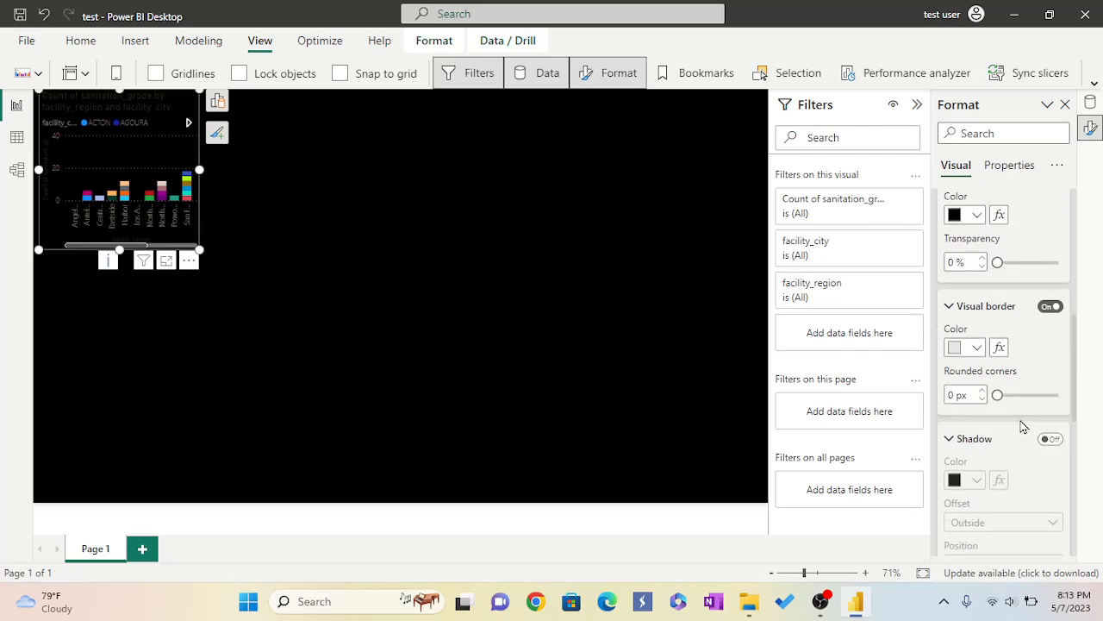
scroll(1022, 426, down, 1)
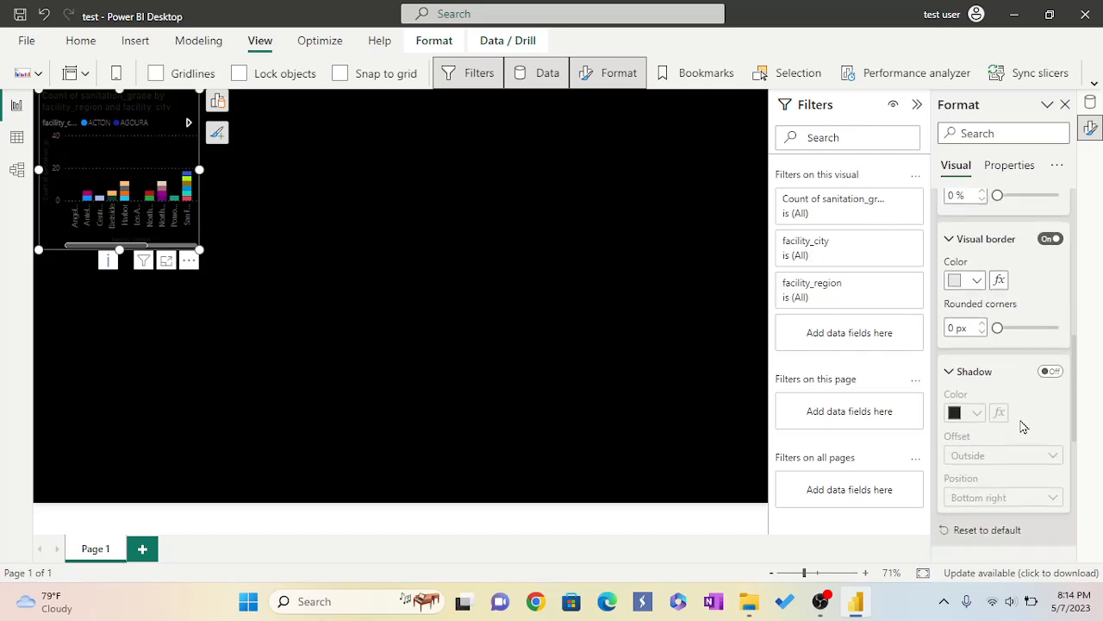
click(1050, 372)
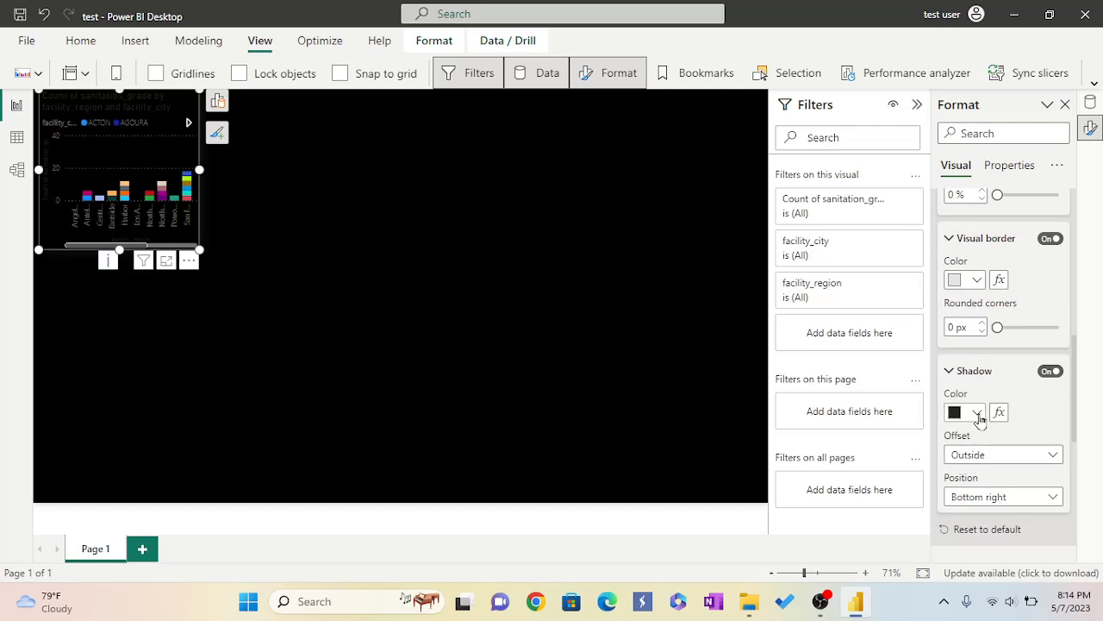
Replace the chart's title text with "Inspection Volume".
scroll(980, 417, down, 3)
key(BackSpace)
key(BackSpace)
key(BackSpace)
key(BackSpace)
key(BackSpace)
key(BackSpace)
key(BackSpace)
key(BackSpace)
key(BackSpace)
key(BackSpace)
key(BackSpace)
key(BackSpace)
key(BackSpace)
key(BackSpace)
key(BackSpace)
key(BackSpace)
key(BackSpace)
key(BackSpace)
key(BackSpace)
key(Delete)
key(Delete)
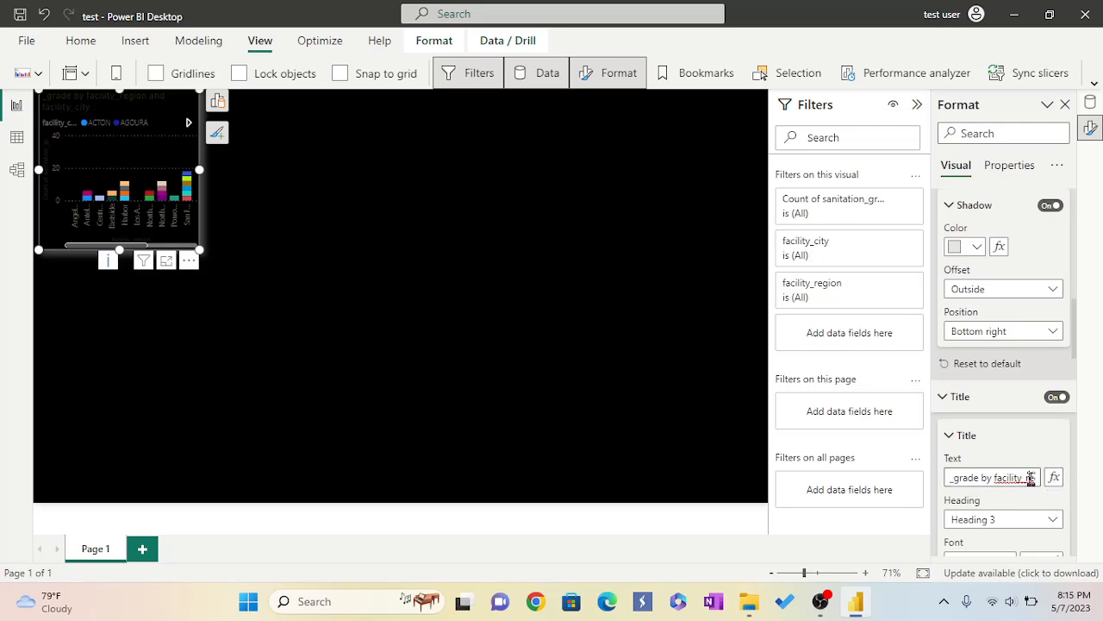
key(Delete)
key(Delete)
key(Delete)
key(Delete)
key(Delete)
key(Delete)
key(Delete)
key(Delete)
key(Delete)
key(Delete)
key(Delete)
key(Delete)
key(Delete)
key(Delete)
key(Delete)
key(Delete)
key(Delete)
key(Delete)
key(Delete)
key(Delete)
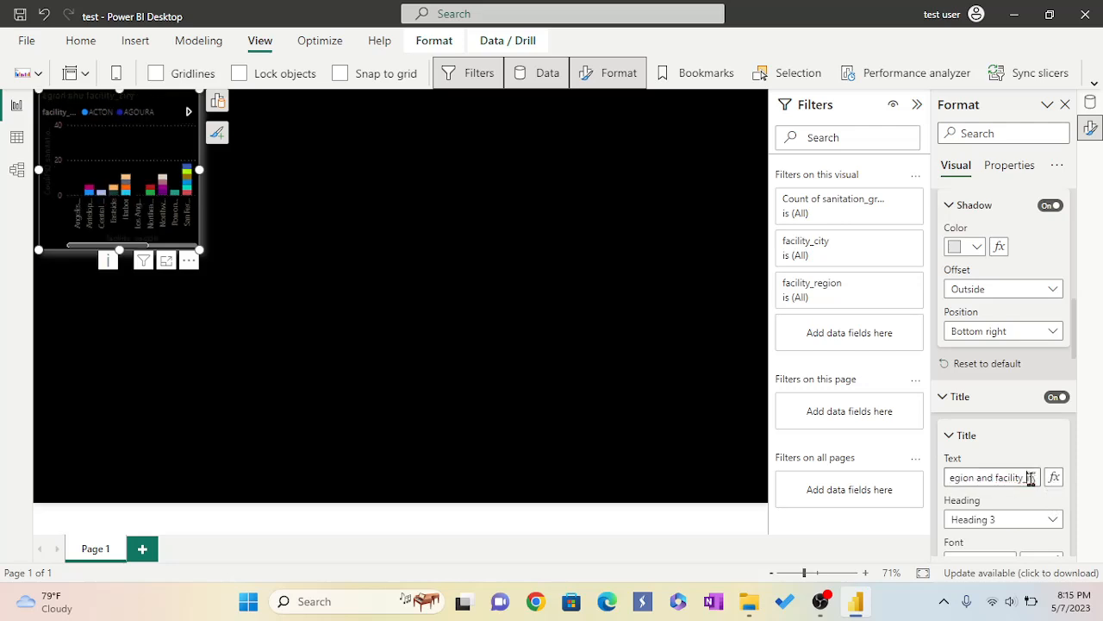
key(BackSpace)
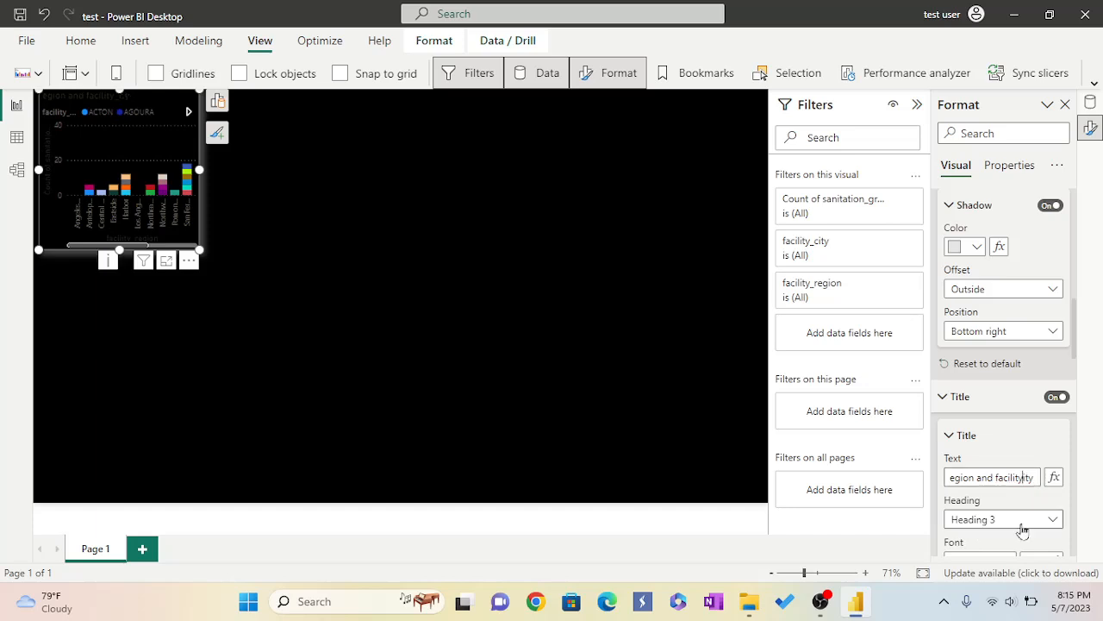
click(1037, 477)
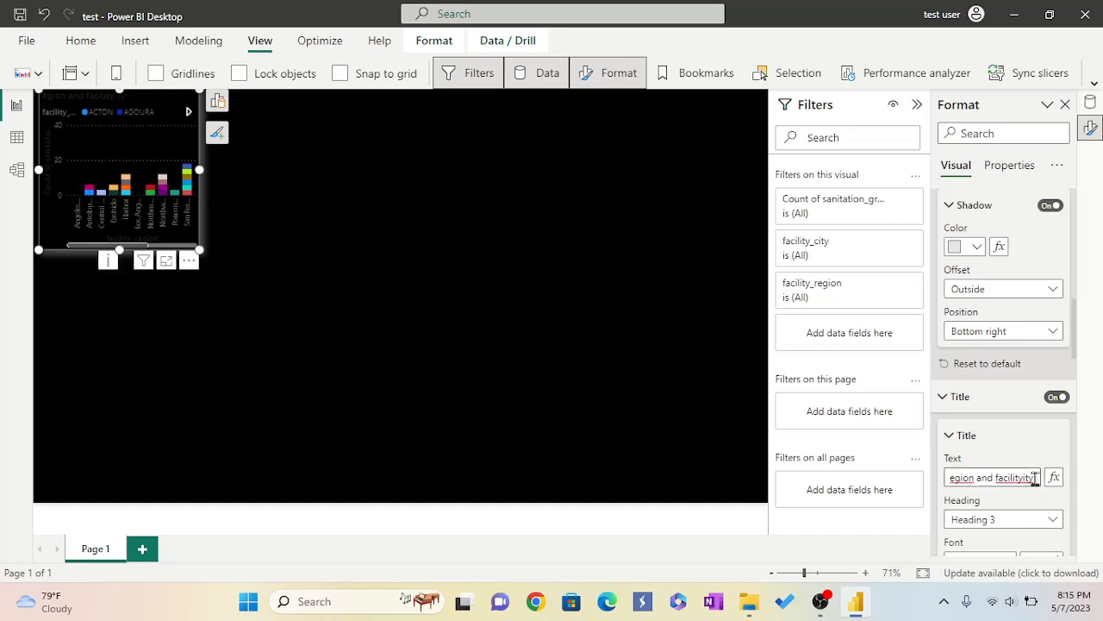
key(BackSpace)
key(BackSpace)
key(BackSpace)
key(BackSpace)
key(BackSpace)
key(BackSpace)
key(BackSpace)
key(BackSpace)
key(BackSpace)
key(BackSpace)
key(BackSpace)
key(BackSpace)
key(BackSpace)
key(BackSpace)
key(BackSpace)
key(BackSpace)
key(BackSpace)
key(BackSpace)
key(BackSpace)
key(BackSpace)
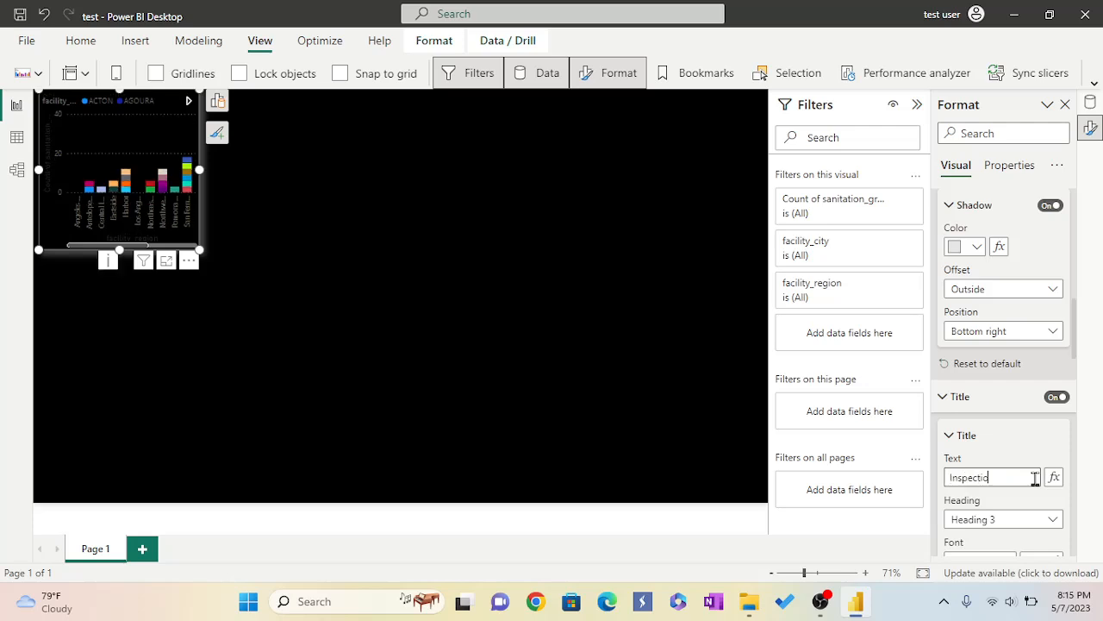
text(olume)
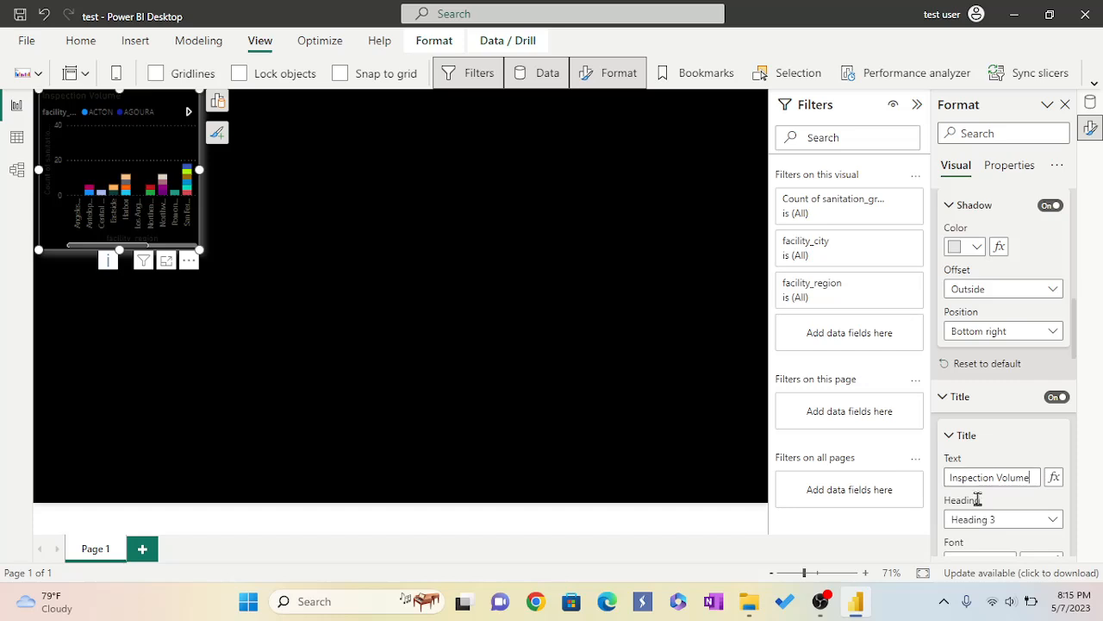
Format the chart title as bold, font size 15, with white text colour.
scroll(991, 507, down, 3)
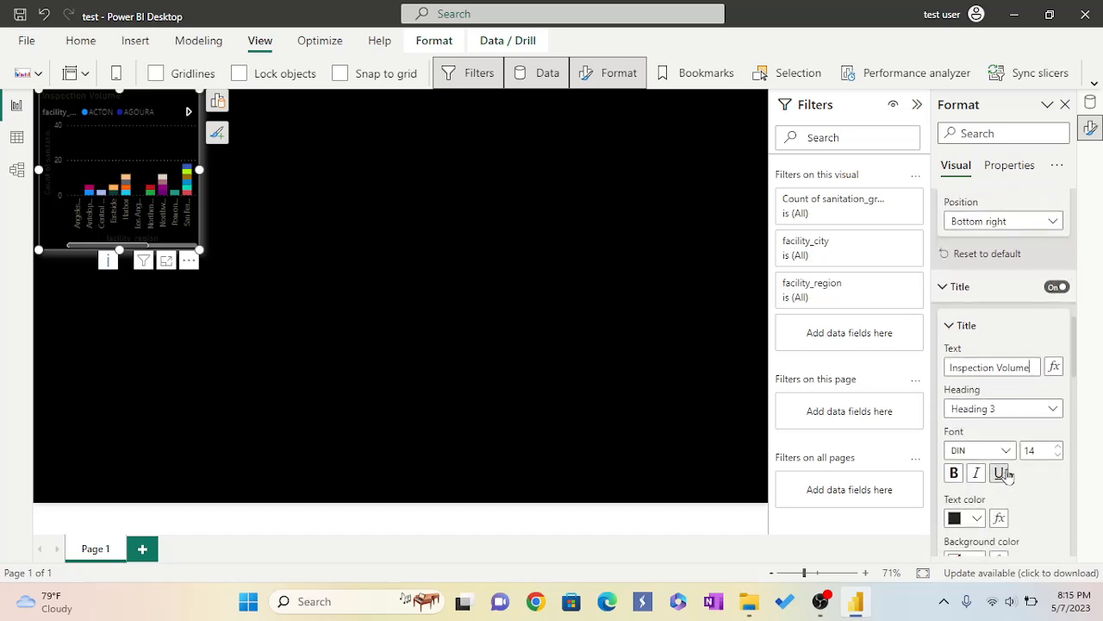
click(1059, 447)
click(956, 474)
scroll(1058, 472, down, 3)
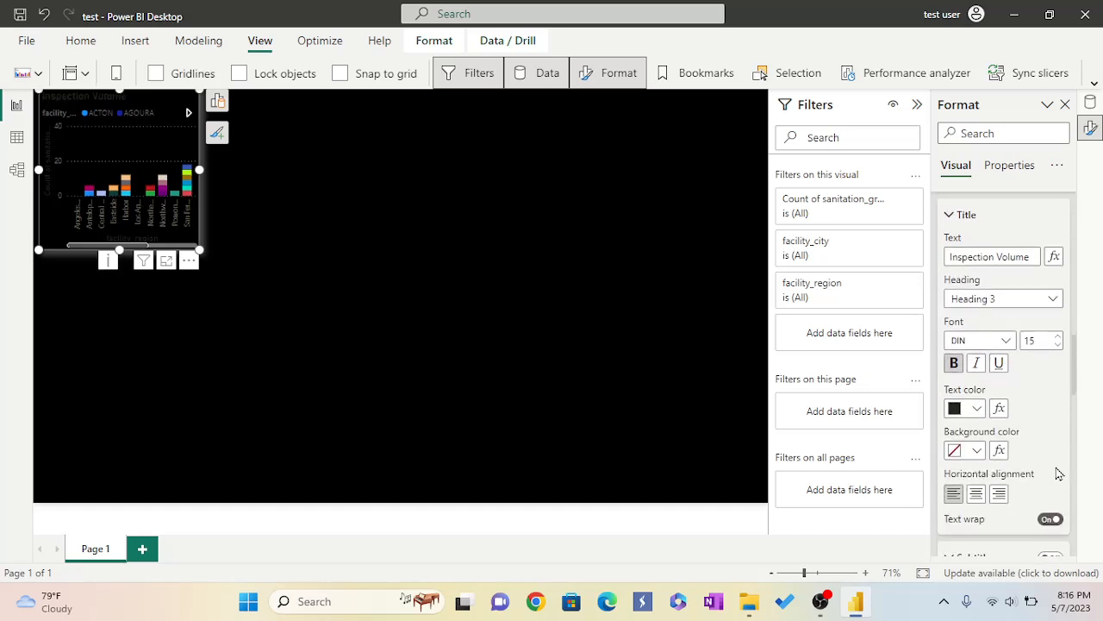
click(978, 410)
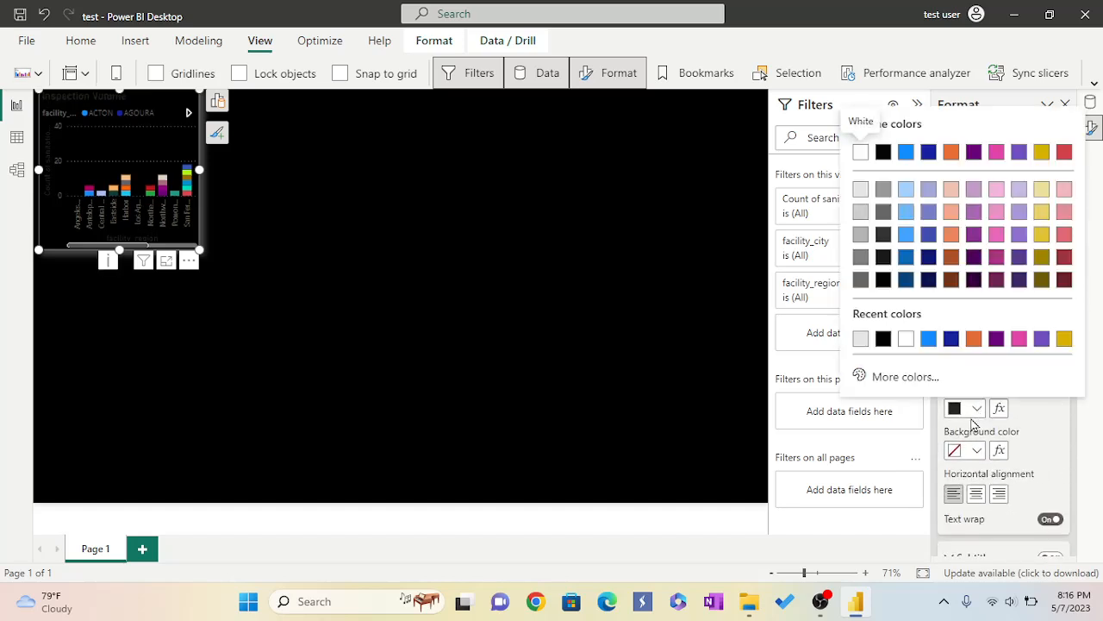
click(906, 339)
Set the X-axis title colour to white.
scroll(975, 463, down, 5)
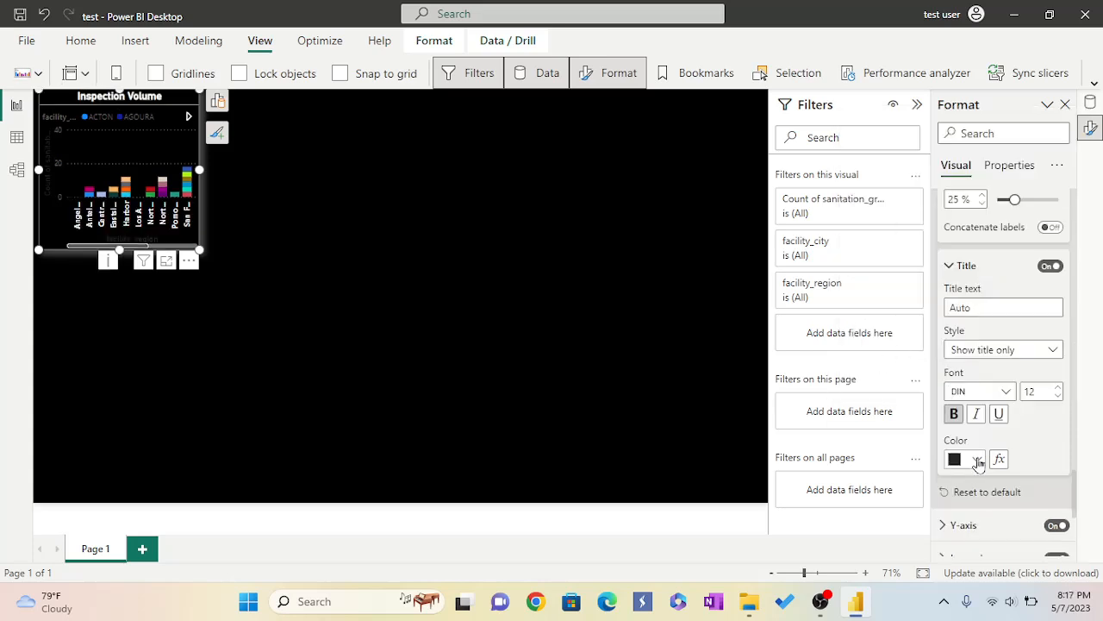
click(978, 461)
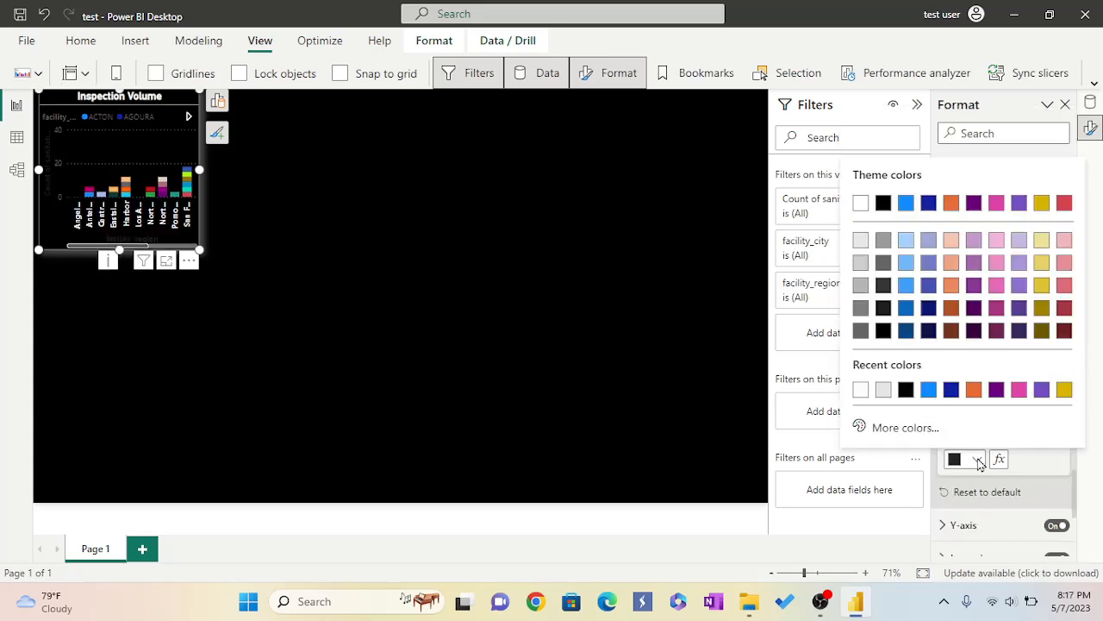
click(861, 391)
Expand the Y-axis settings and make its value labels bold and white.
scroll(1013, 451, down, 5)
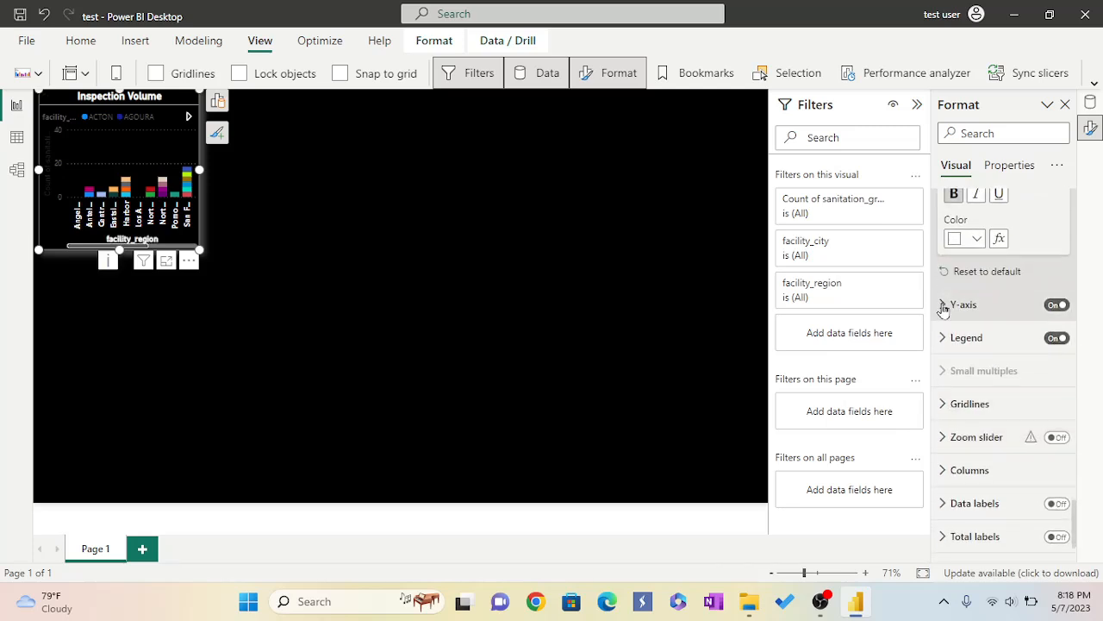
click(945, 306)
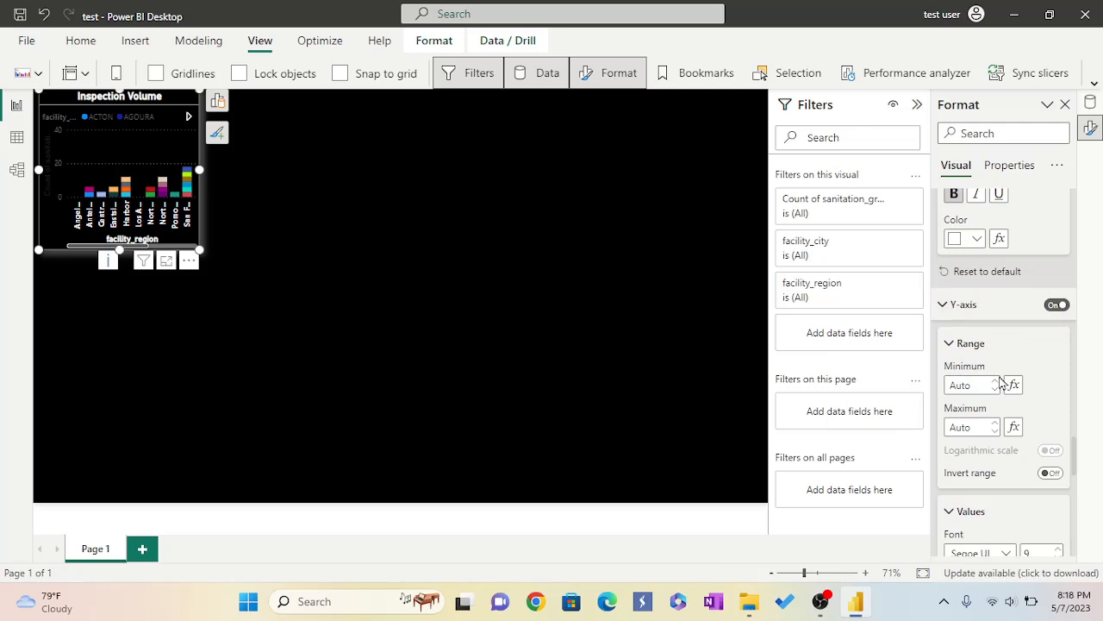
scroll(1000, 382, down, 2)
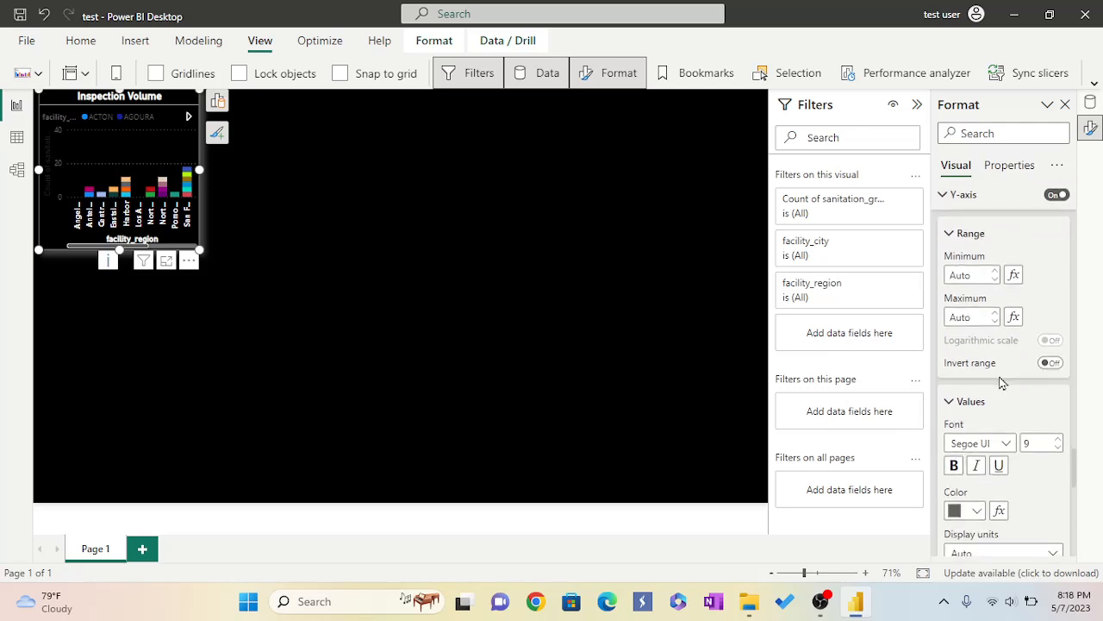
scroll(1002, 383, down, 1)
scroll(1002, 383, up, 2)
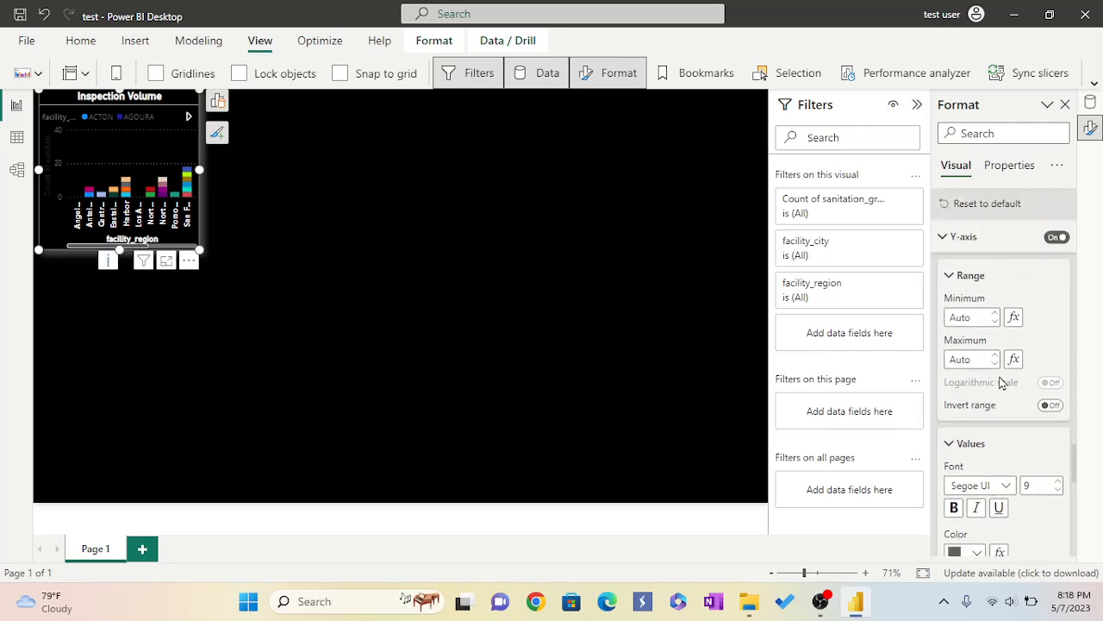
scroll(1002, 383, down, 1)
scroll(1003, 383, down, 1)
click(955, 409)
scroll(987, 431, down, 1)
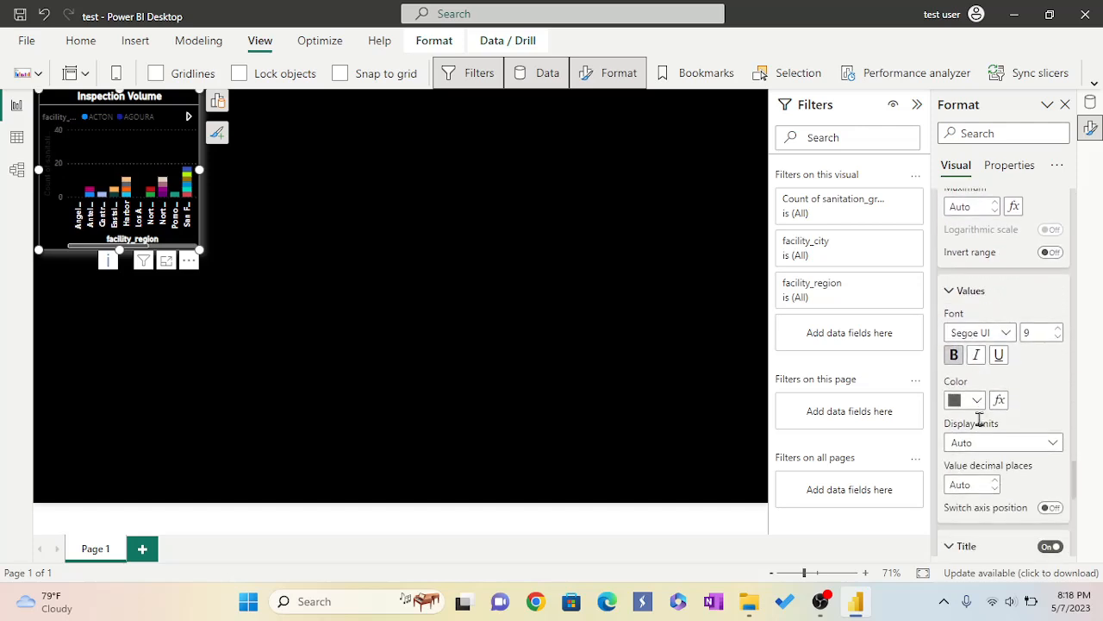
click(978, 401)
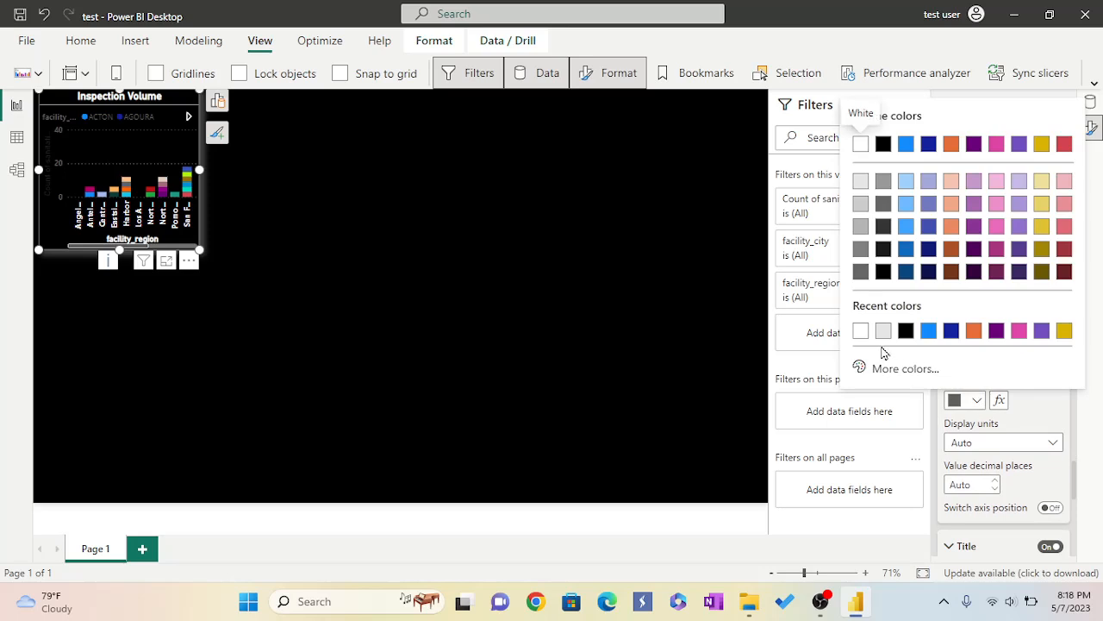
click(861, 331)
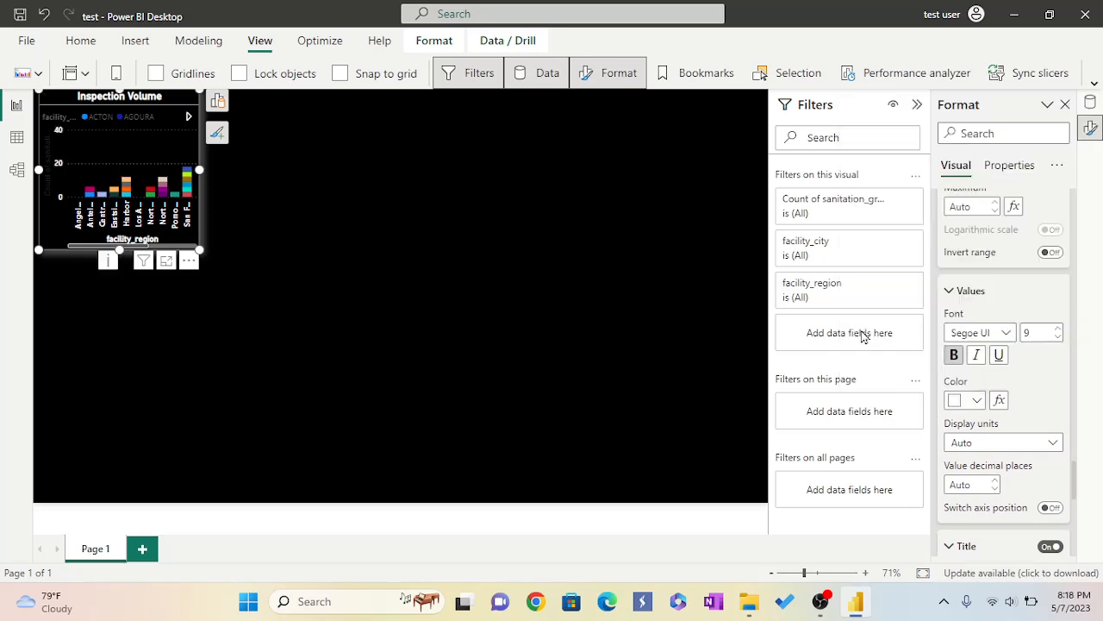
Set the Y-axis title colour to white.
scroll(1020, 428, down, 1)
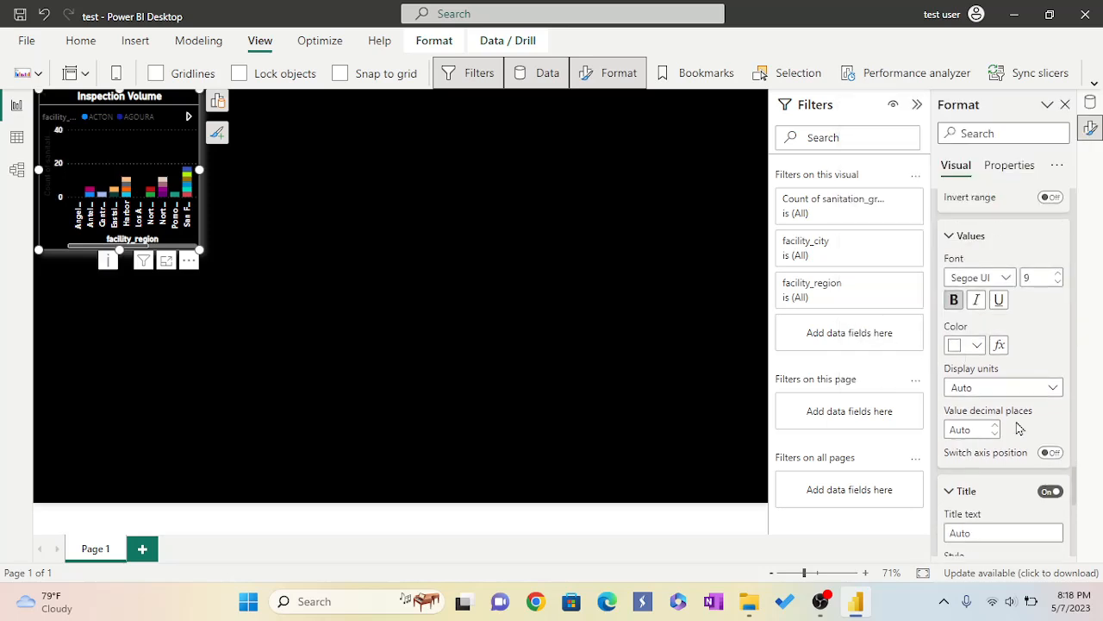
scroll(1020, 429, down, 3)
scroll(1019, 429, down, 1)
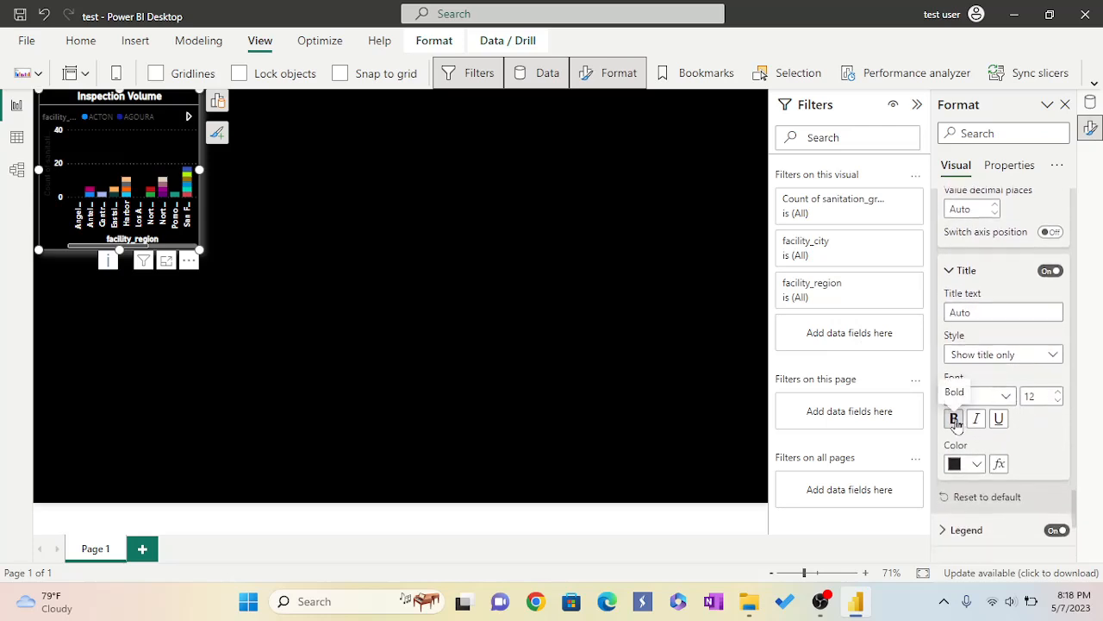
click(978, 468)
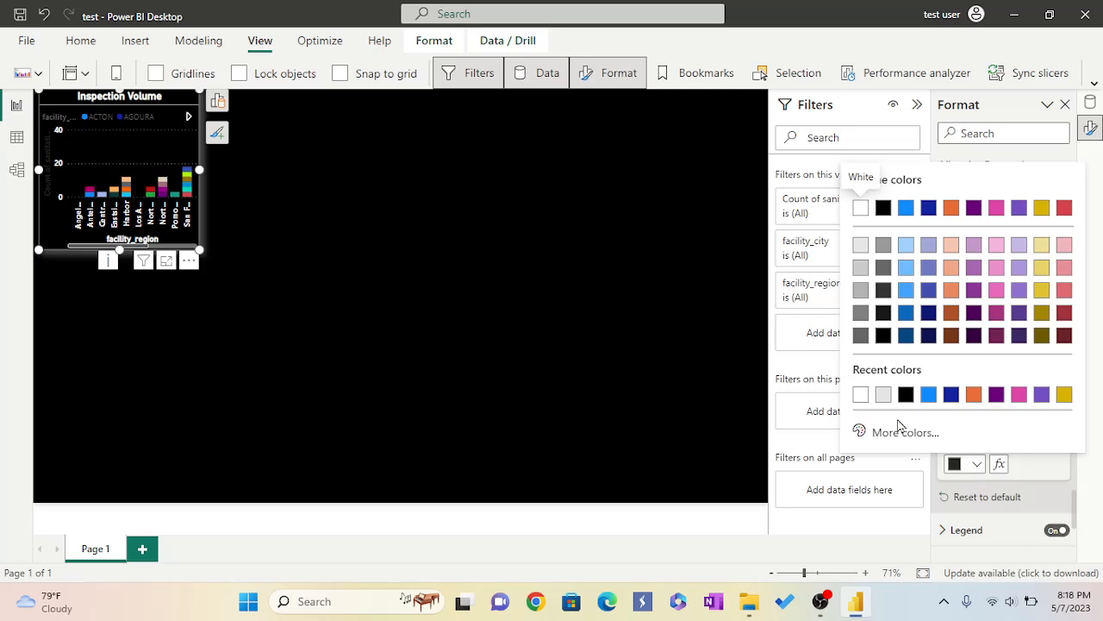
click(861, 396)
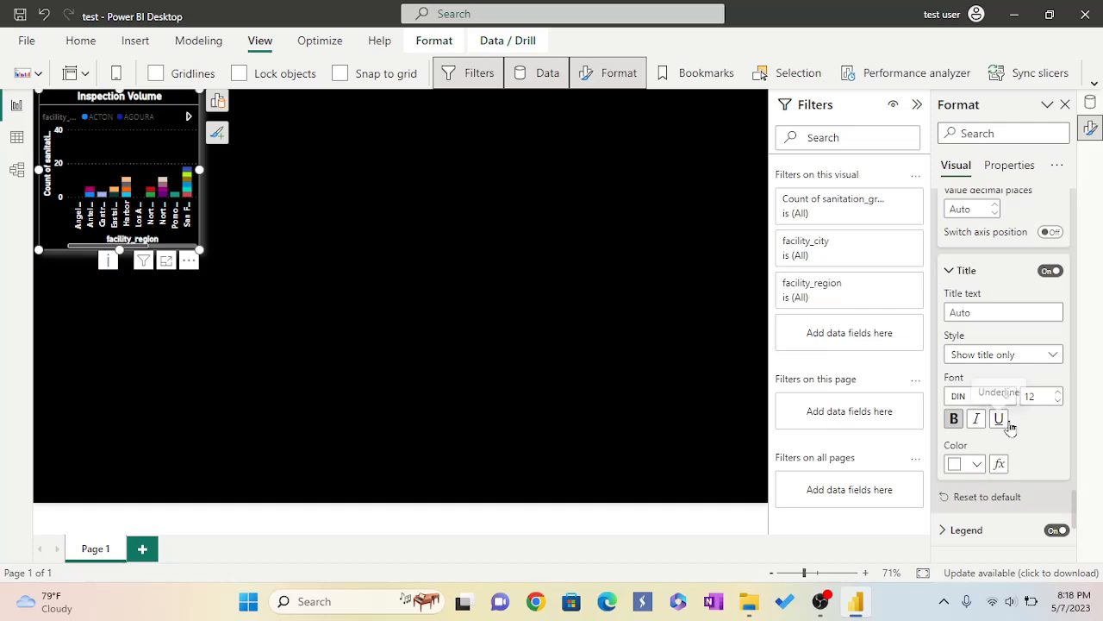
Expand the legend settings and make the legend text bold.
scroll(1015, 431, down, 3)
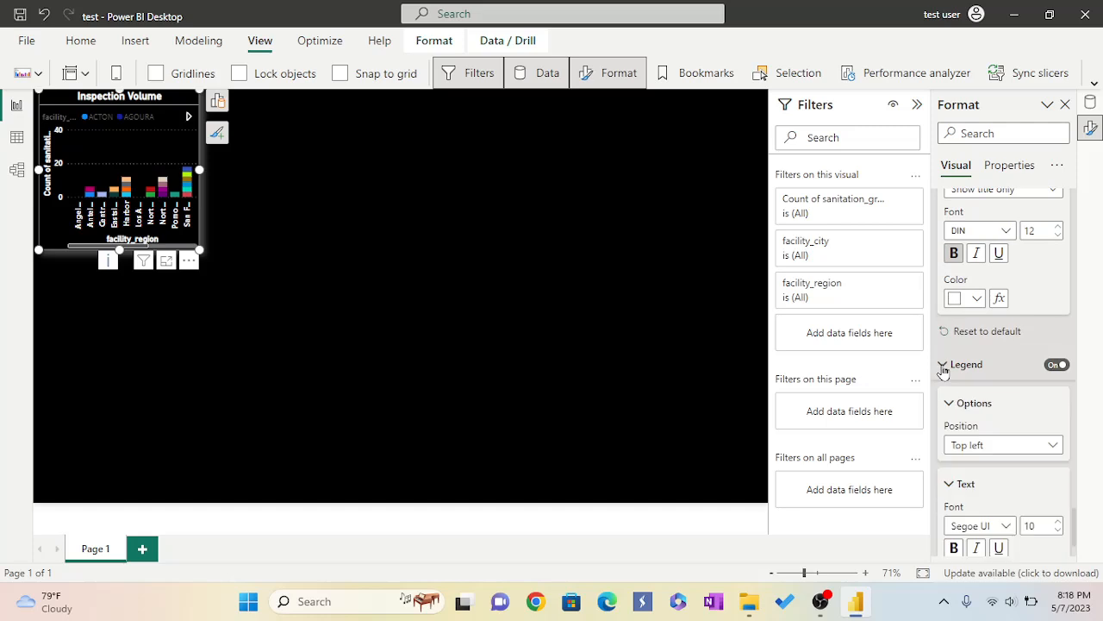
click(944, 369)
scroll(974, 440, down, 2)
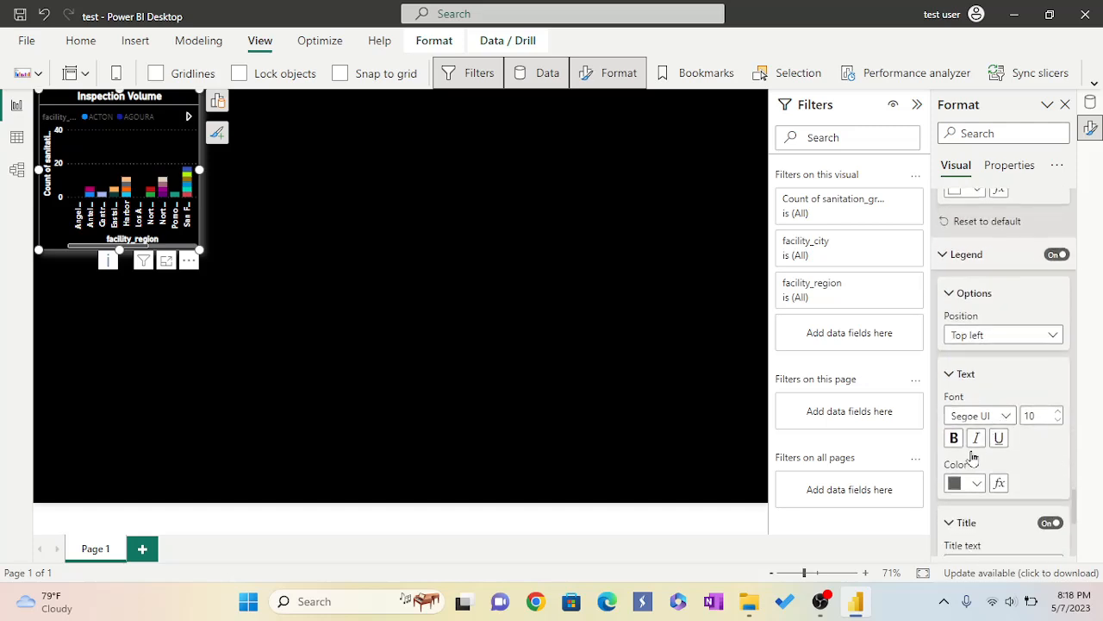
click(954, 438)
Set the legend text colour to white.
scroll(975, 448, down, 2)
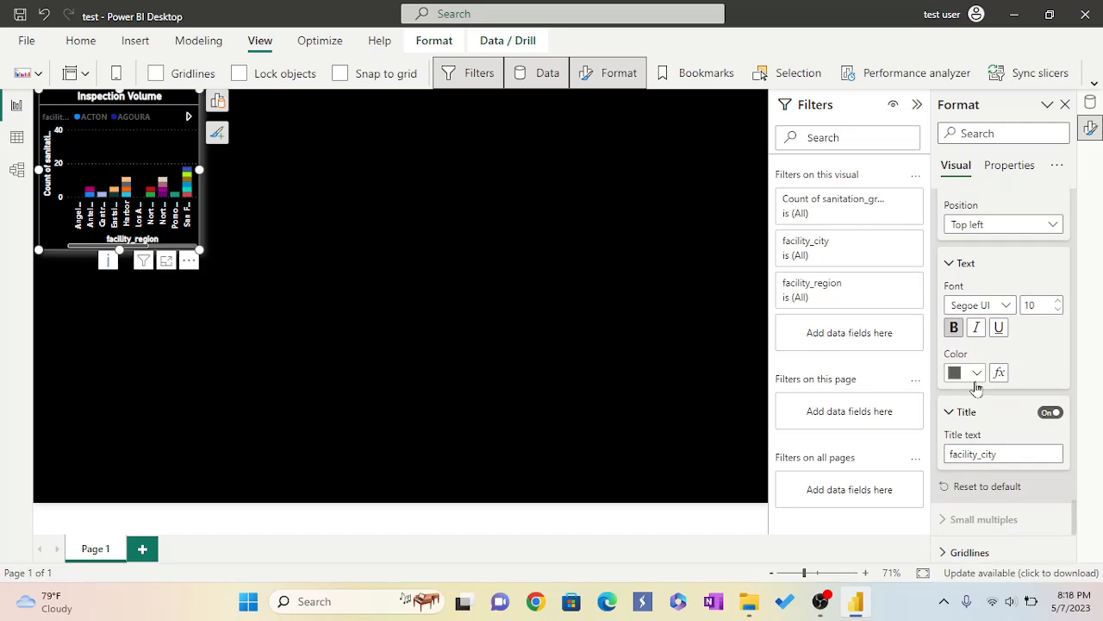
scroll(991, 343, up, 1)
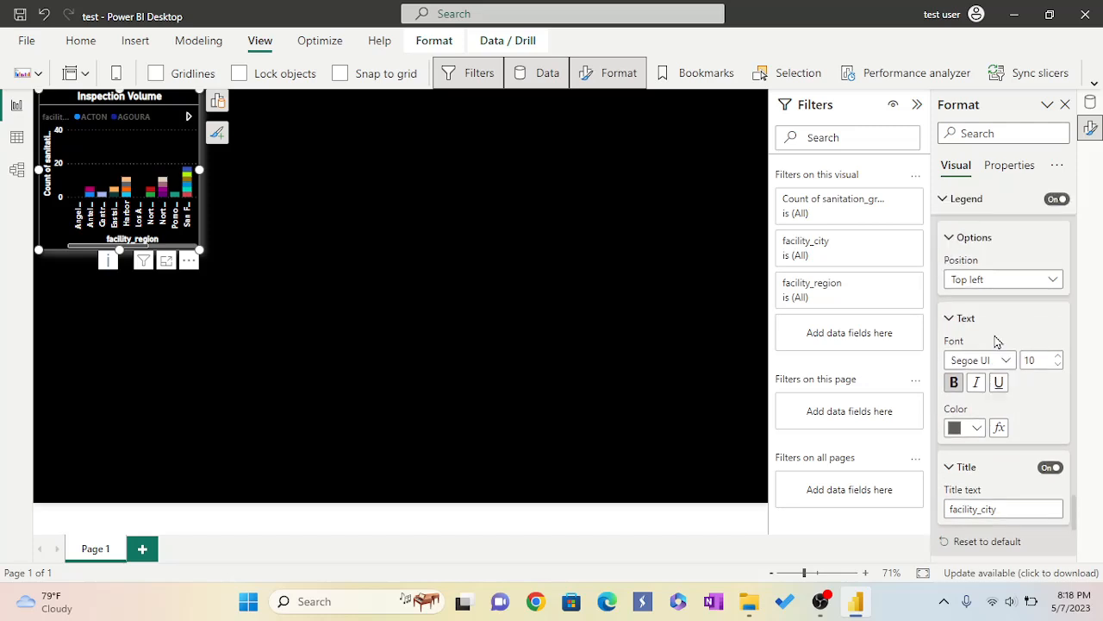
click(978, 430)
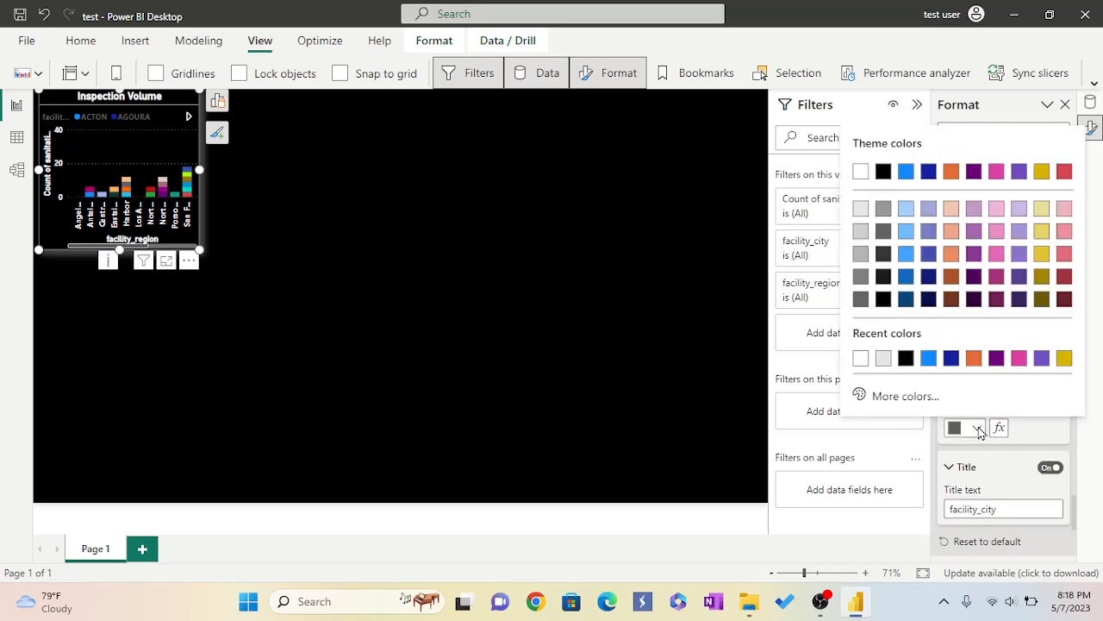
click(860, 359)
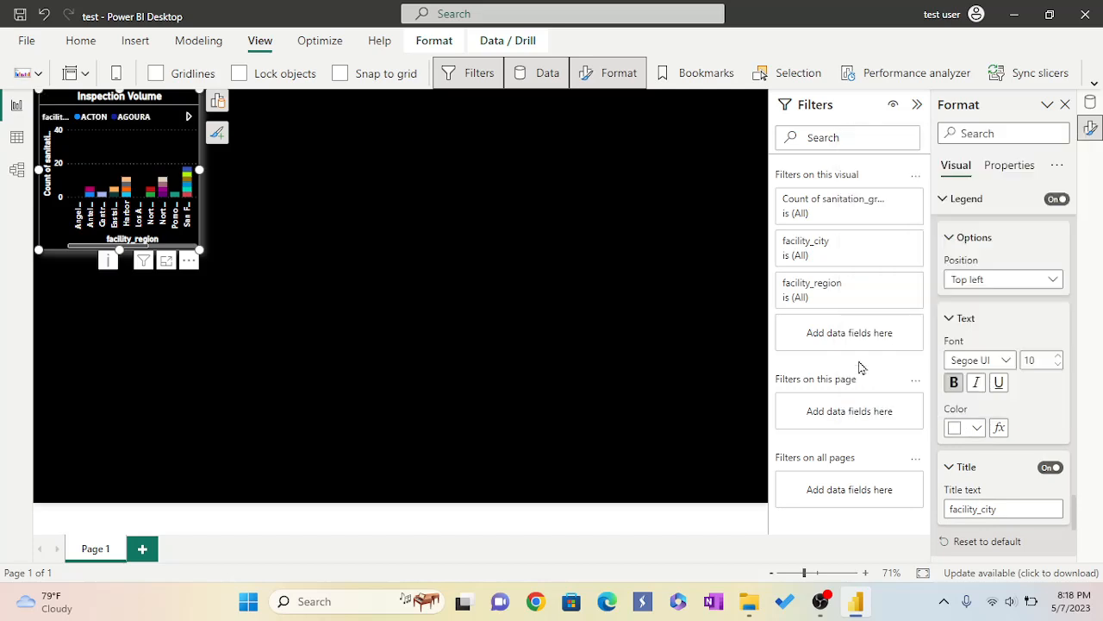
Turn on the chart's zoom slider.
scroll(995, 441, down, 1)
scroll(995, 444, down, 1)
scroll(996, 444, down, 1)
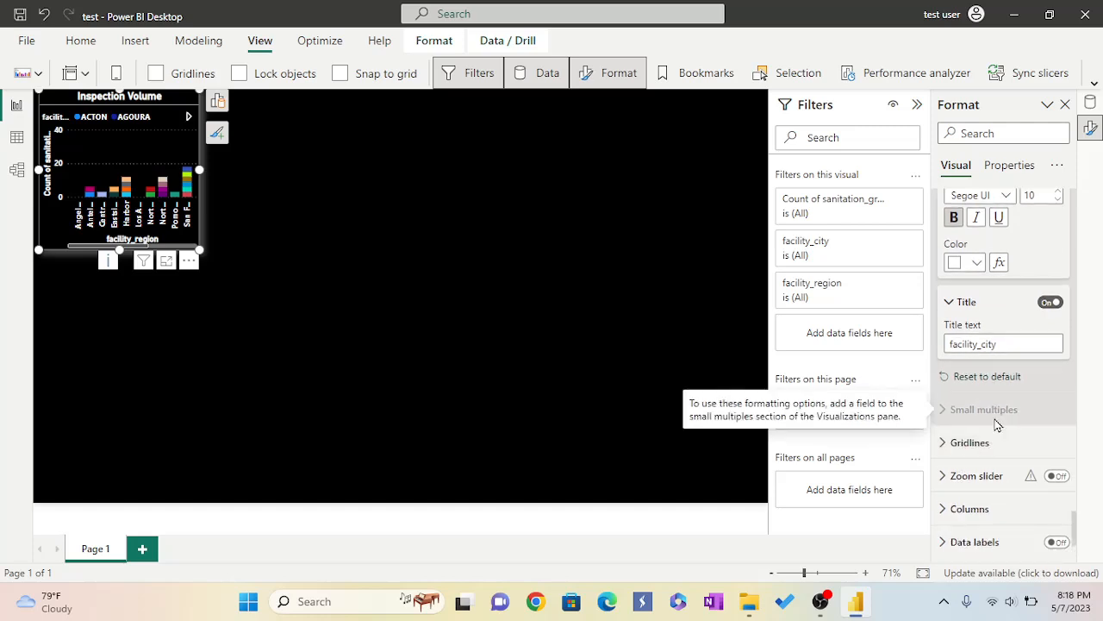
scroll(991, 422, down, 1)
click(941, 387)
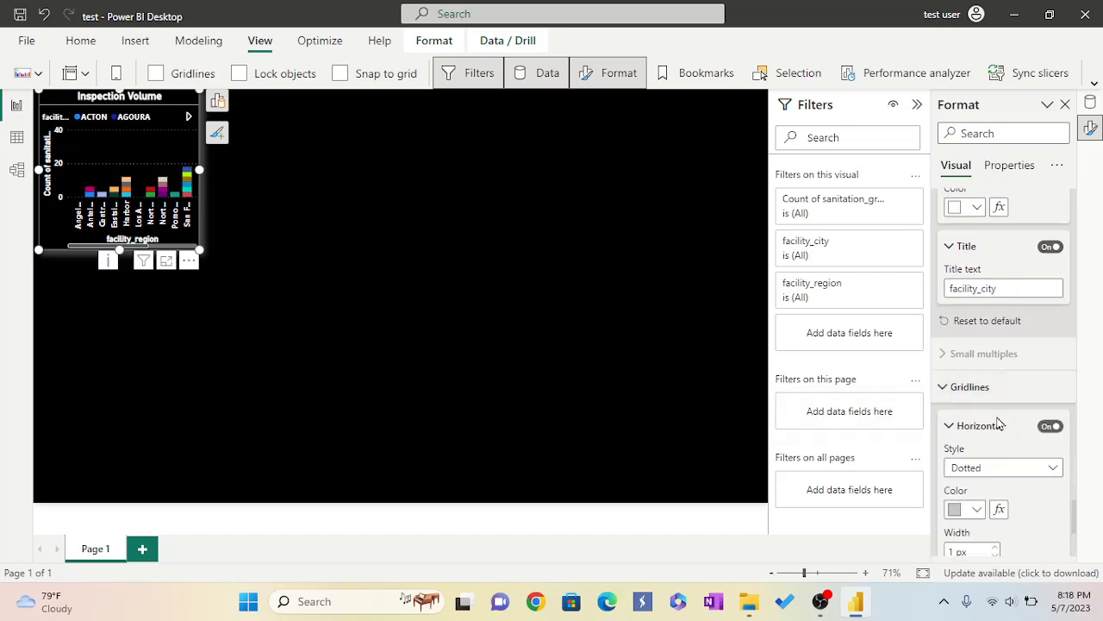
scroll(991, 414, down, 1)
scroll(1005, 431, down, 3)
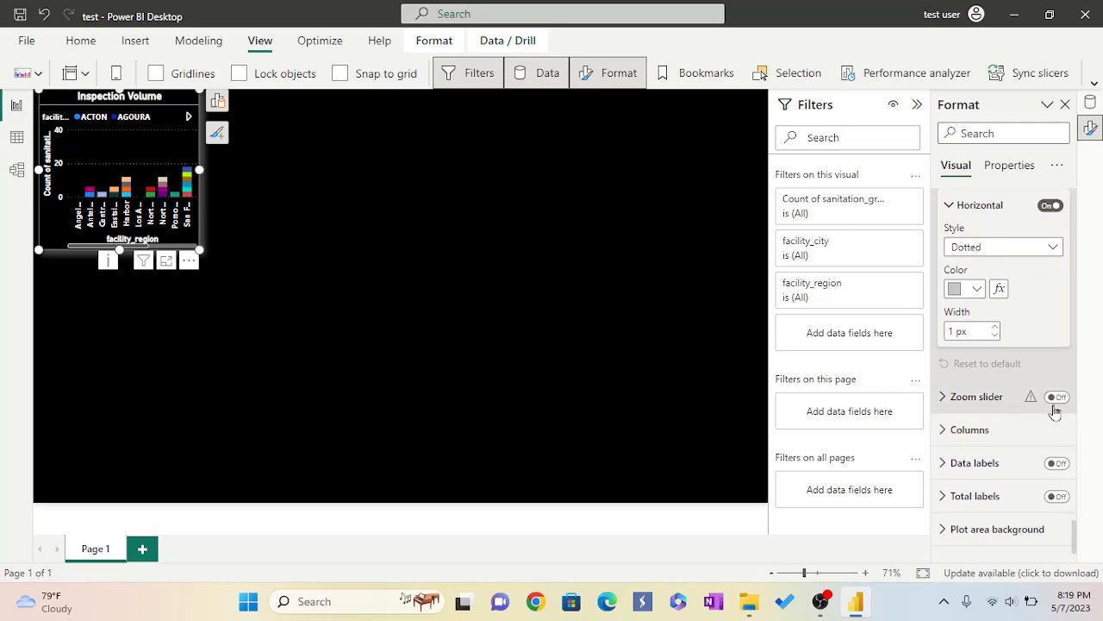
click(1059, 398)
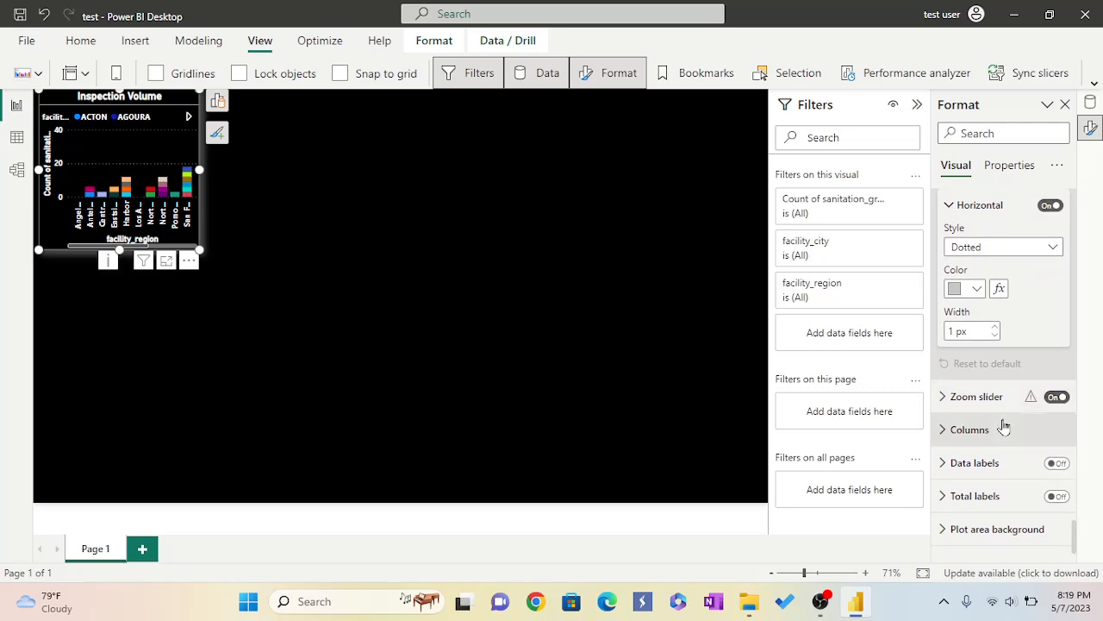
Expand the column settings and review the series colours assigned to each city.
scroll(1003, 424, down, 1)
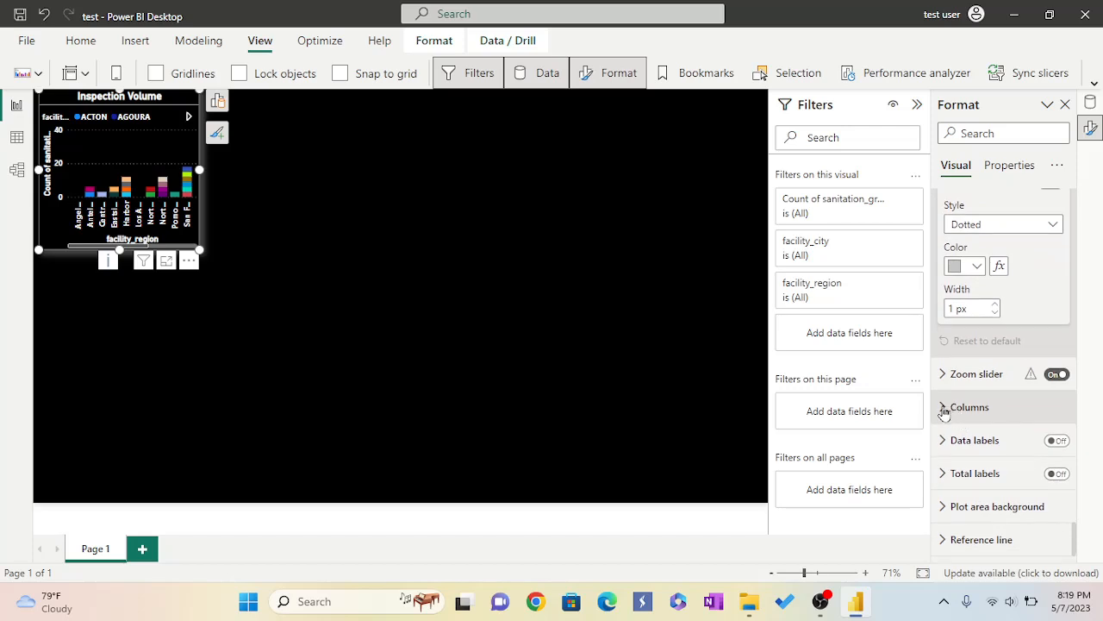
click(944, 408)
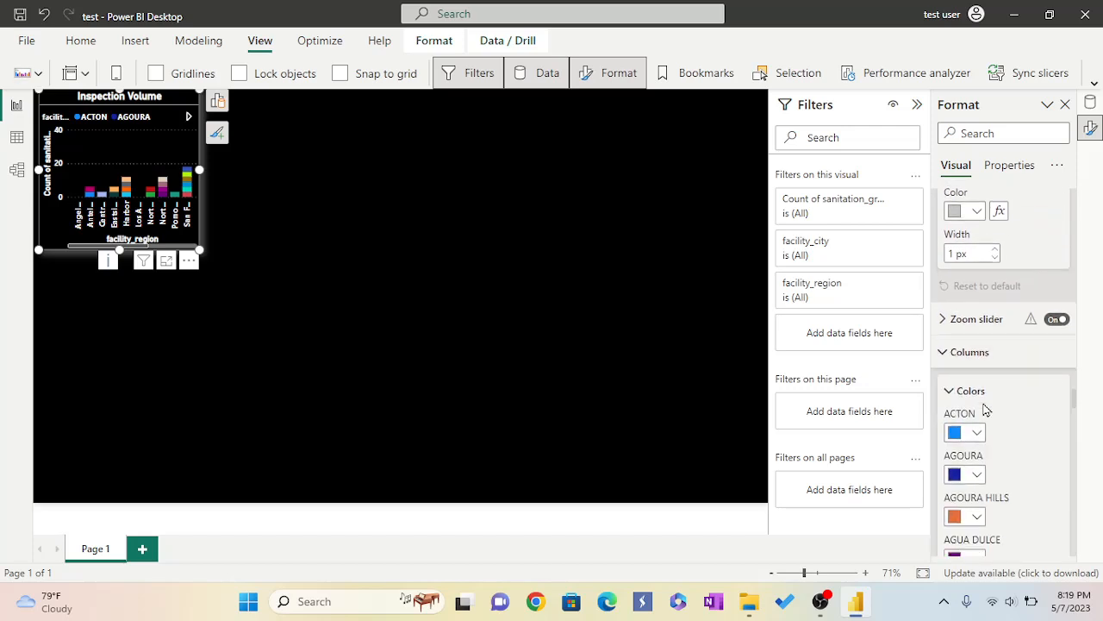
scroll(1011, 421, down, 10)
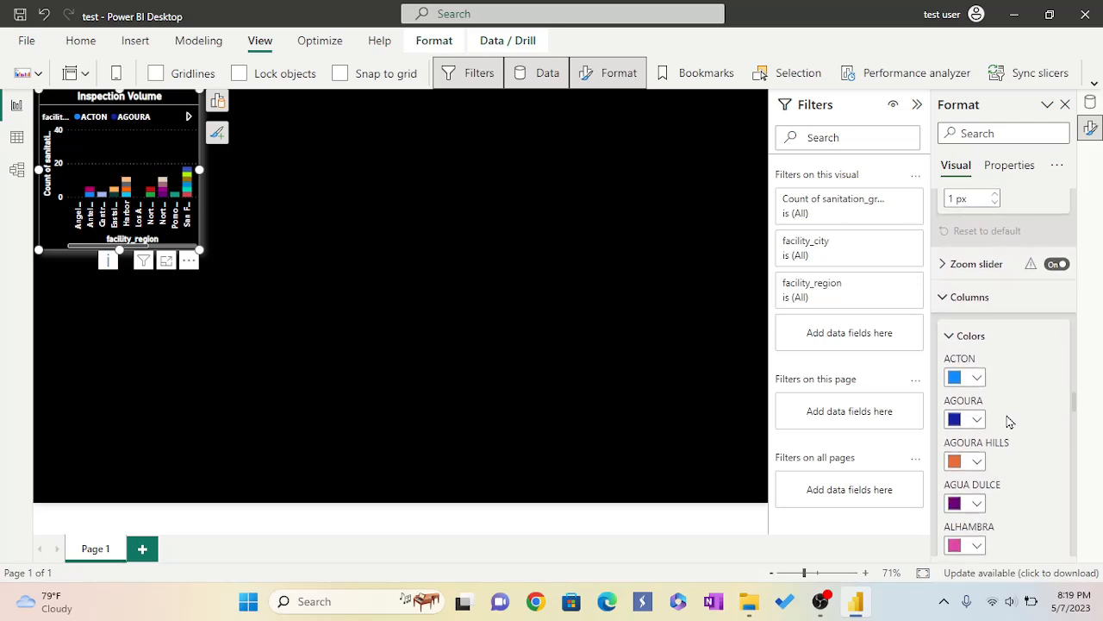
scroll(1011, 421, down, 10)
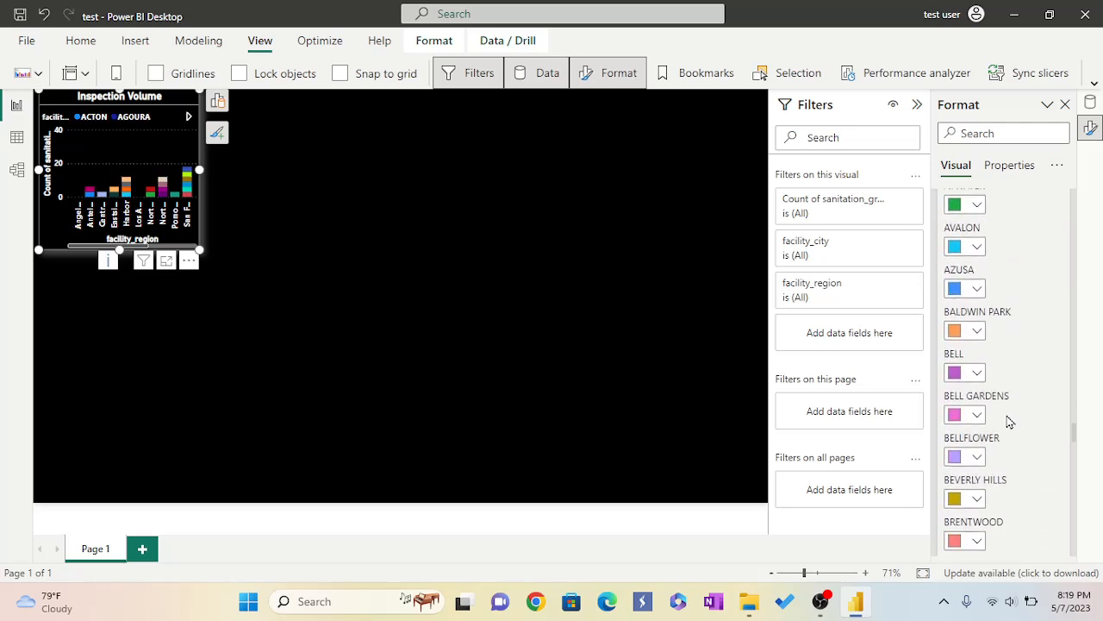
scroll(1010, 421, down, 10)
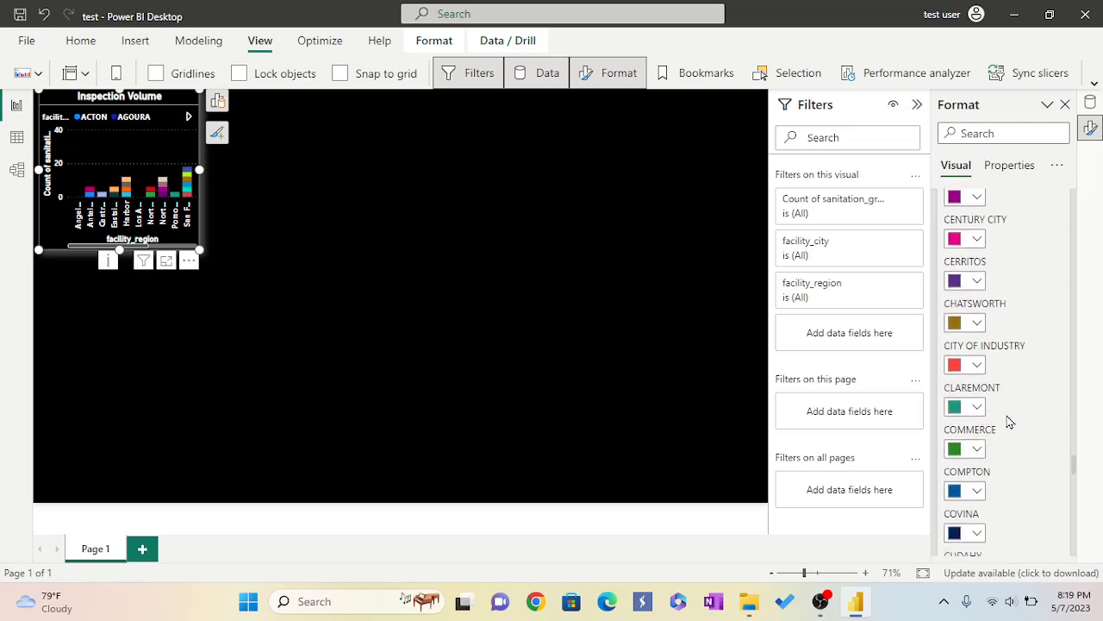
scroll(1010, 421, down, 10)
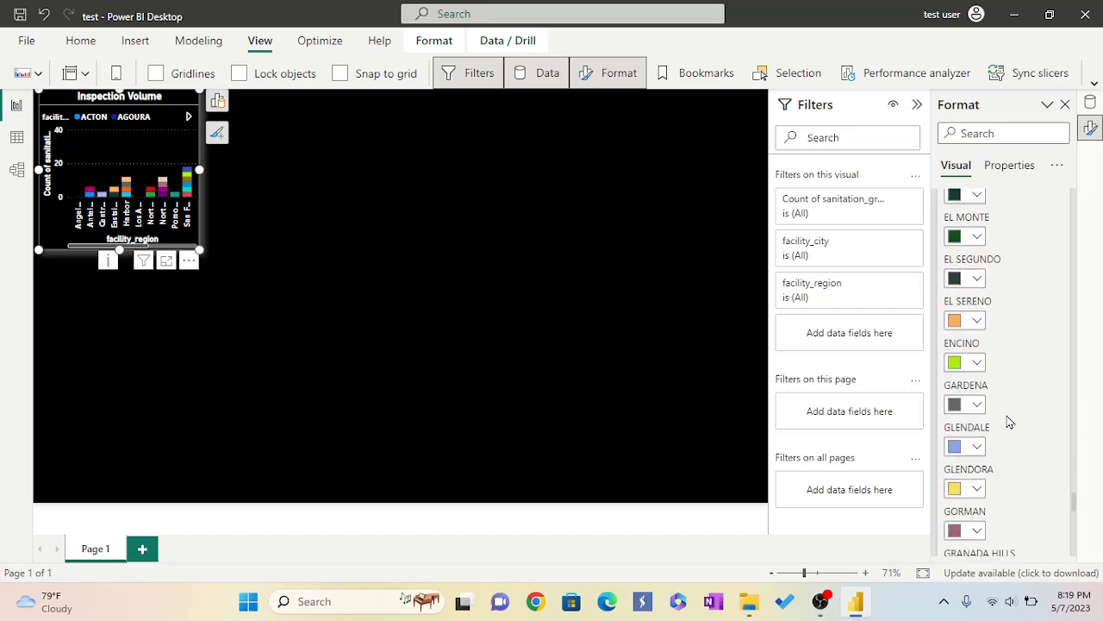
scroll(1011, 421, down, 3)
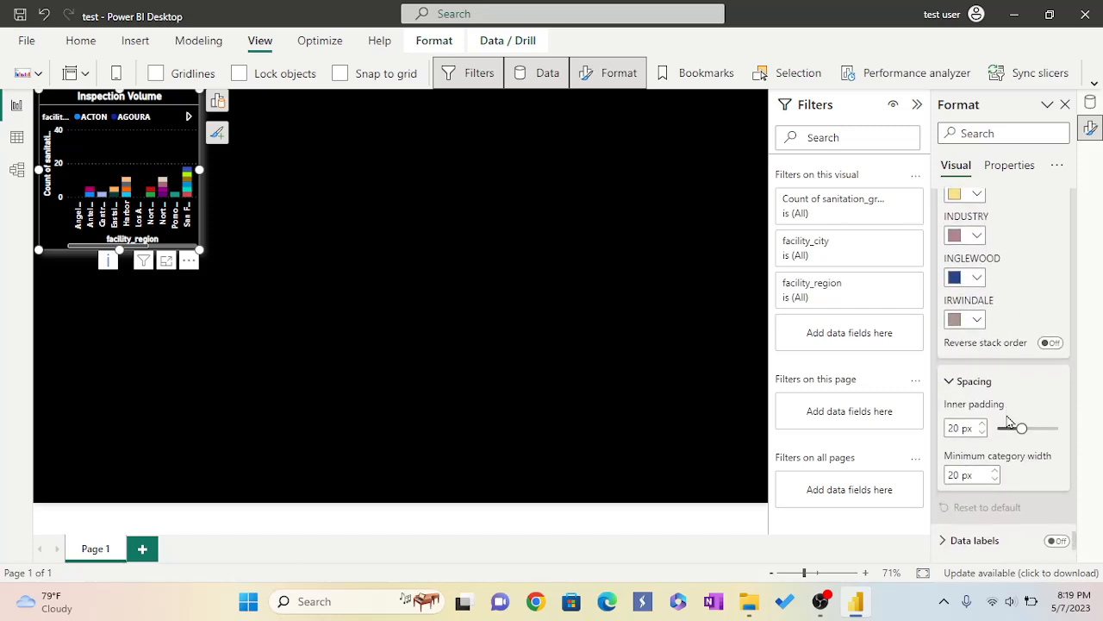
scroll(1010, 420, down, 3)
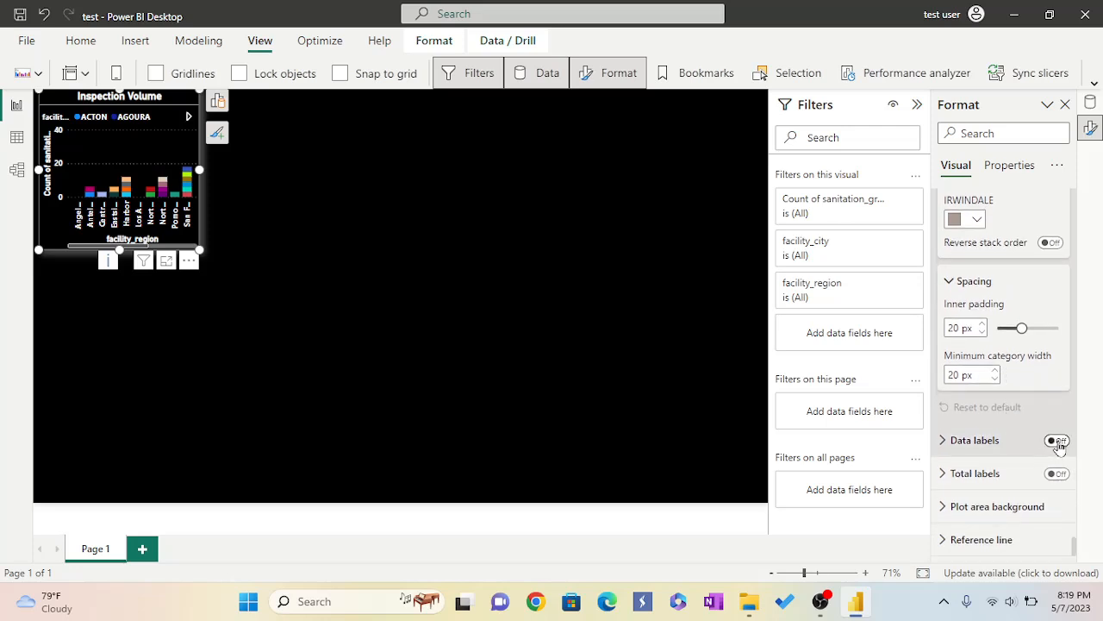
Turn on data labels and make their values bold and white.
click(1057, 441)
click(945, 444)
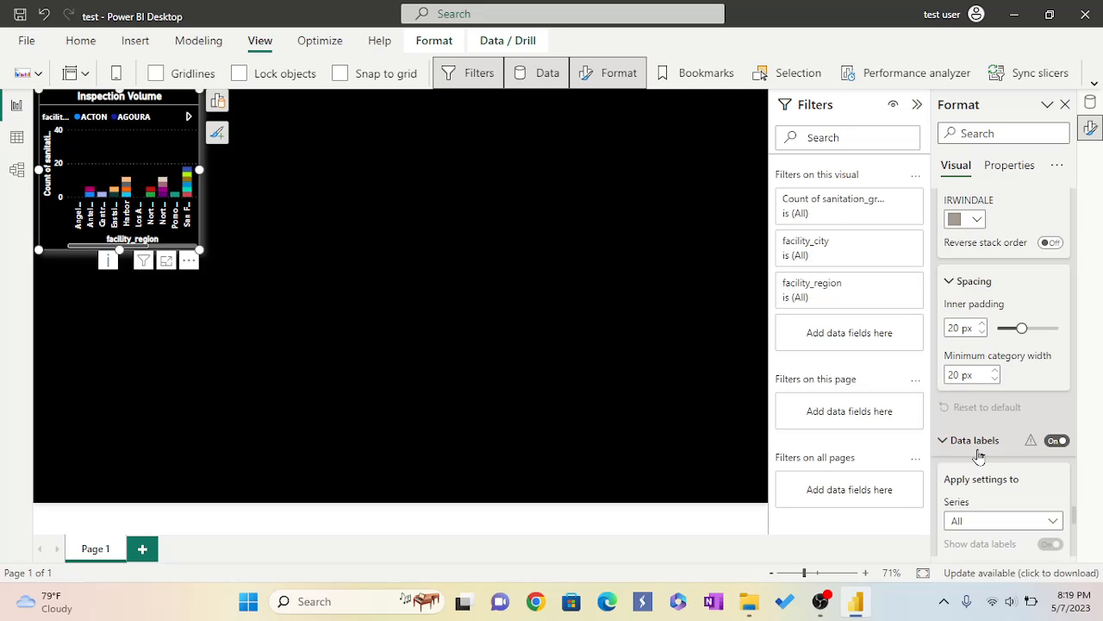
scroll(979, 455, down, 2)
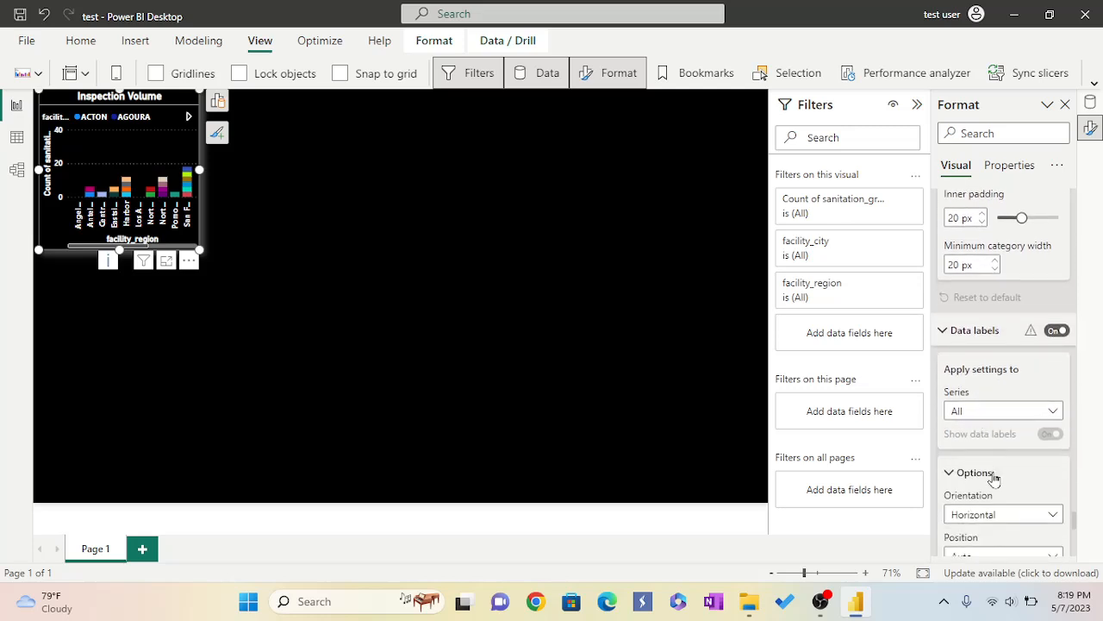
scroll(994, 480, down, 1)
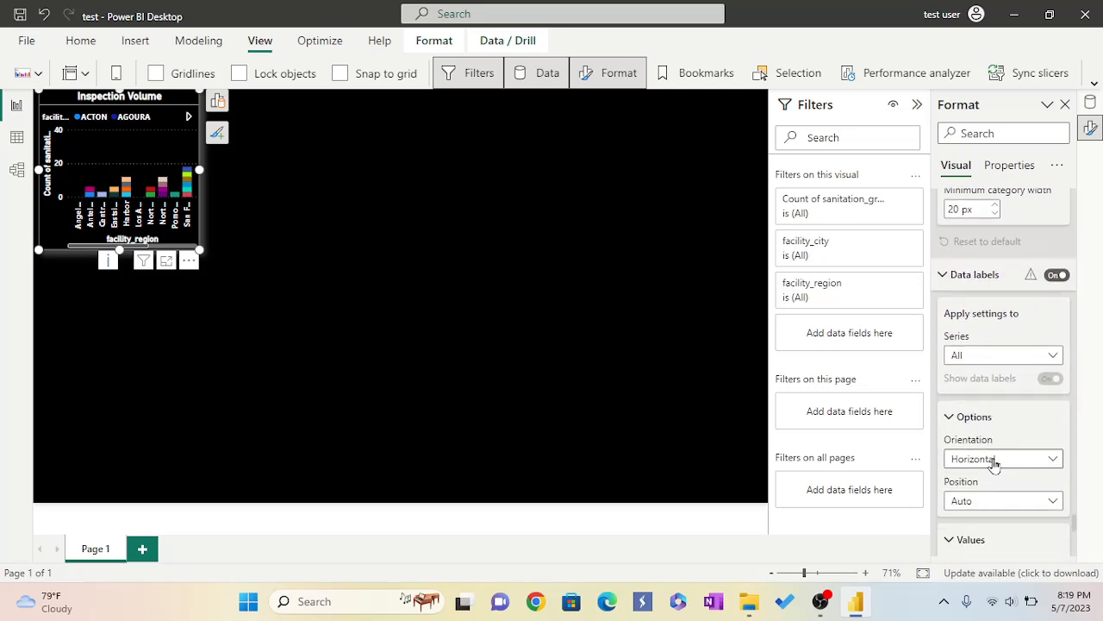
scroll(994, 463, down, 1)
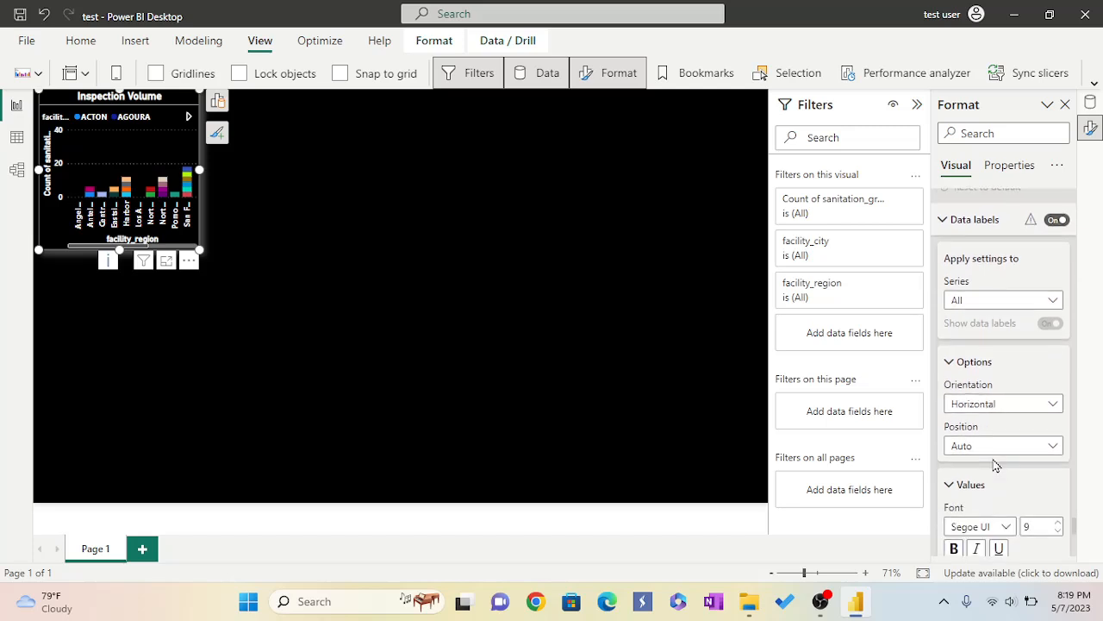
scroll(995, 466, down, 3)
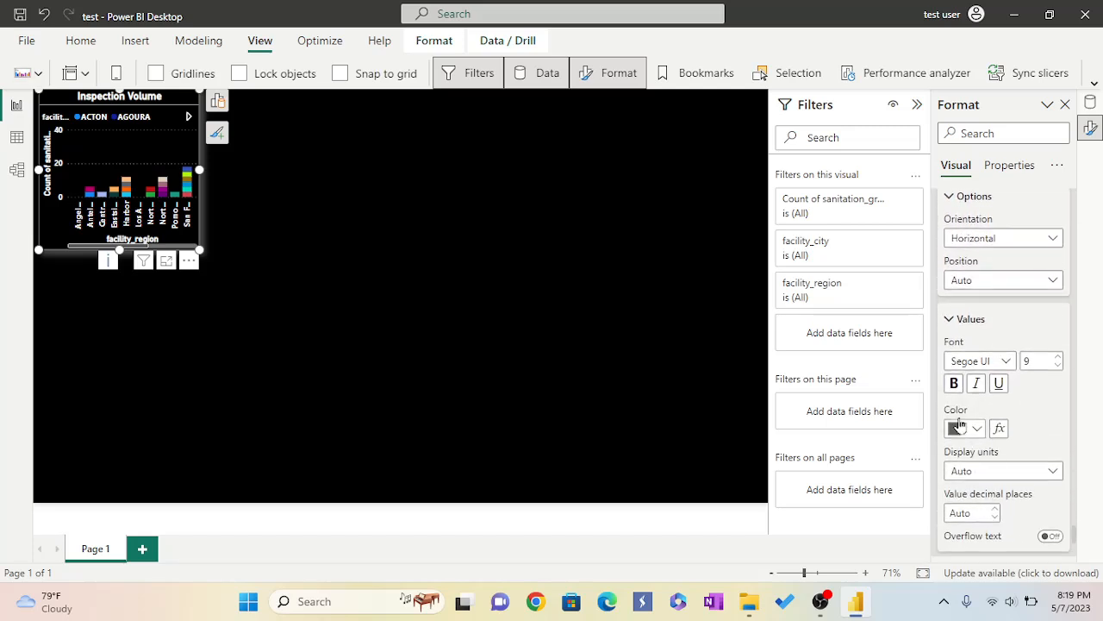
click(953, 382)
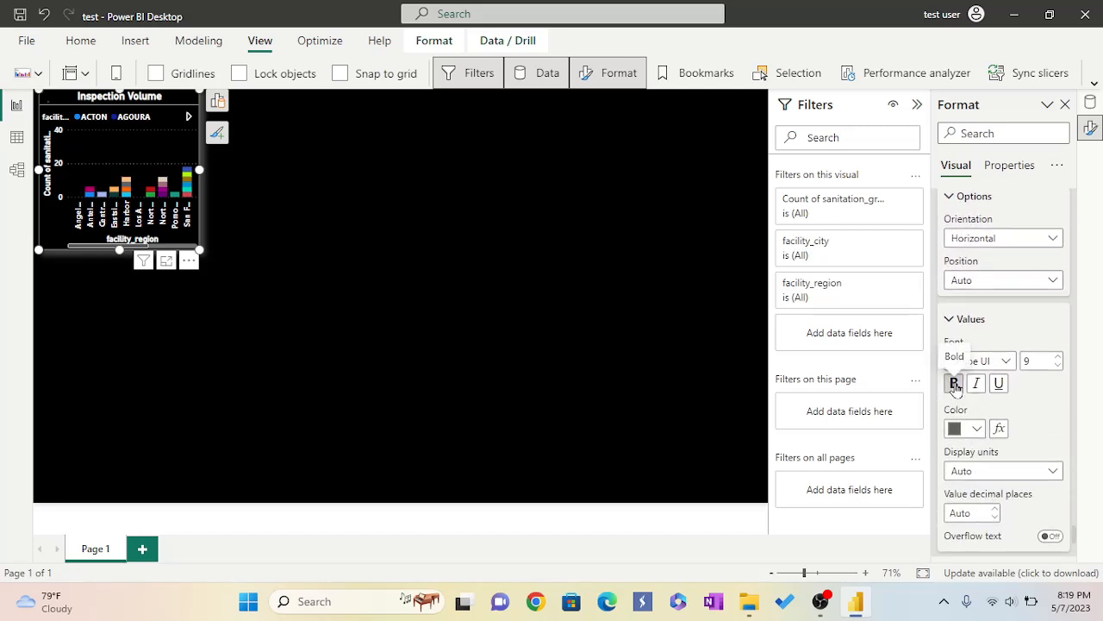
click(977, 430)
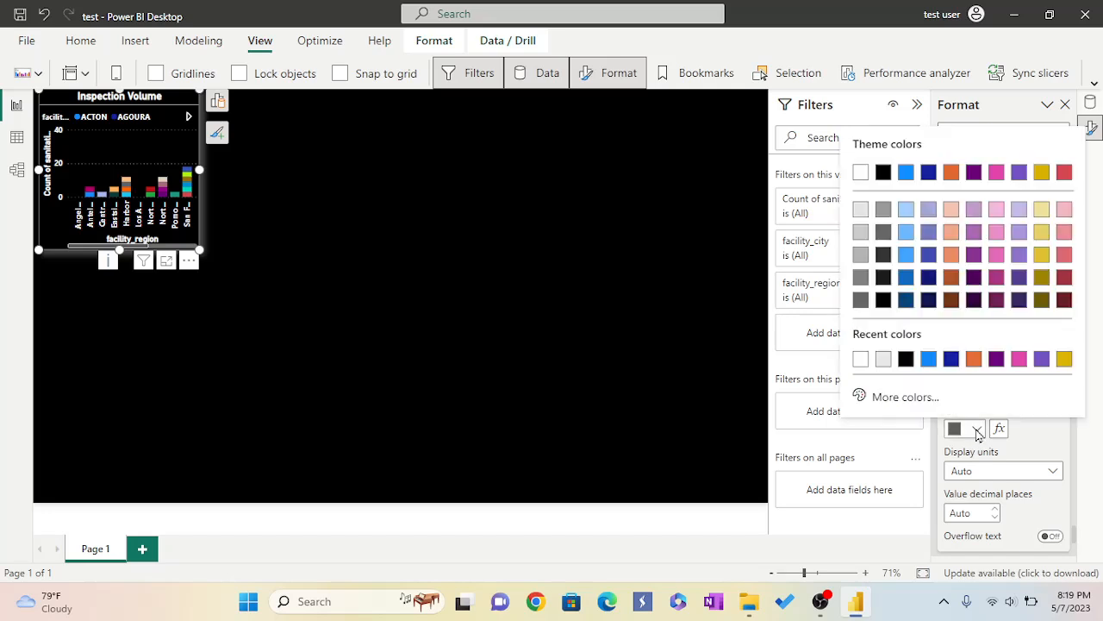
click(860, 359)
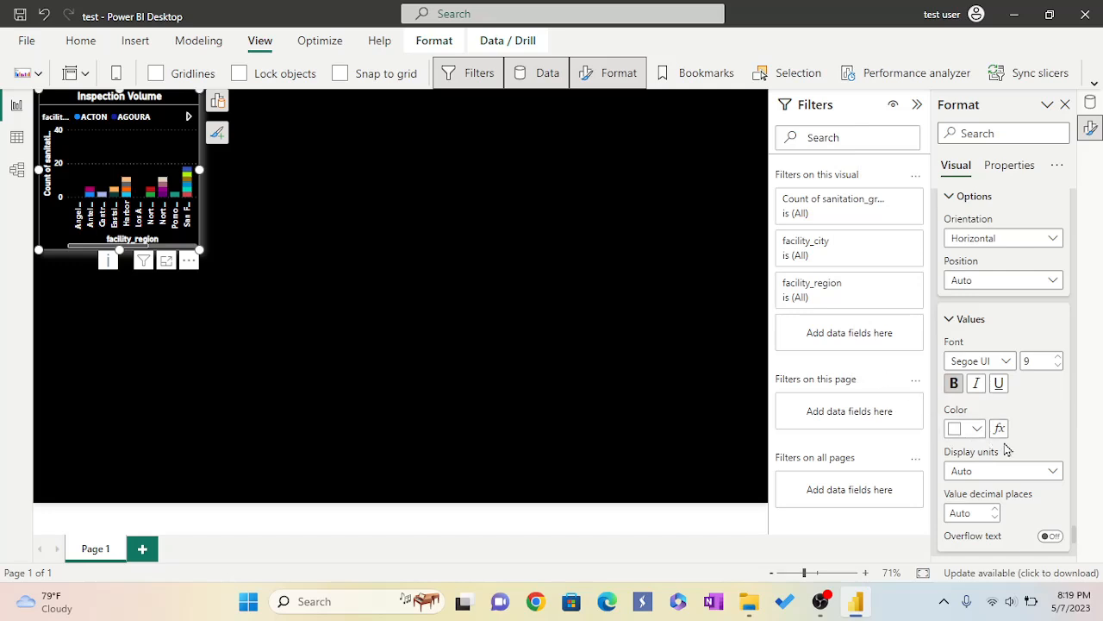
Turn on the data label background and set its colour to light grey.
scroll(1006, 447, down, 5)
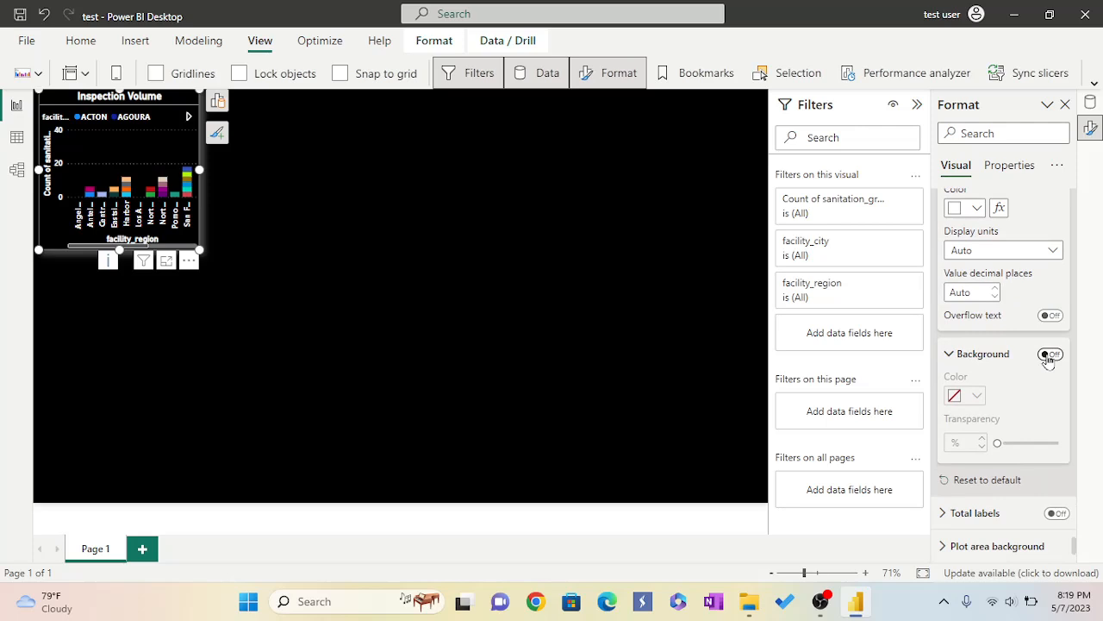
click(1049, 355)
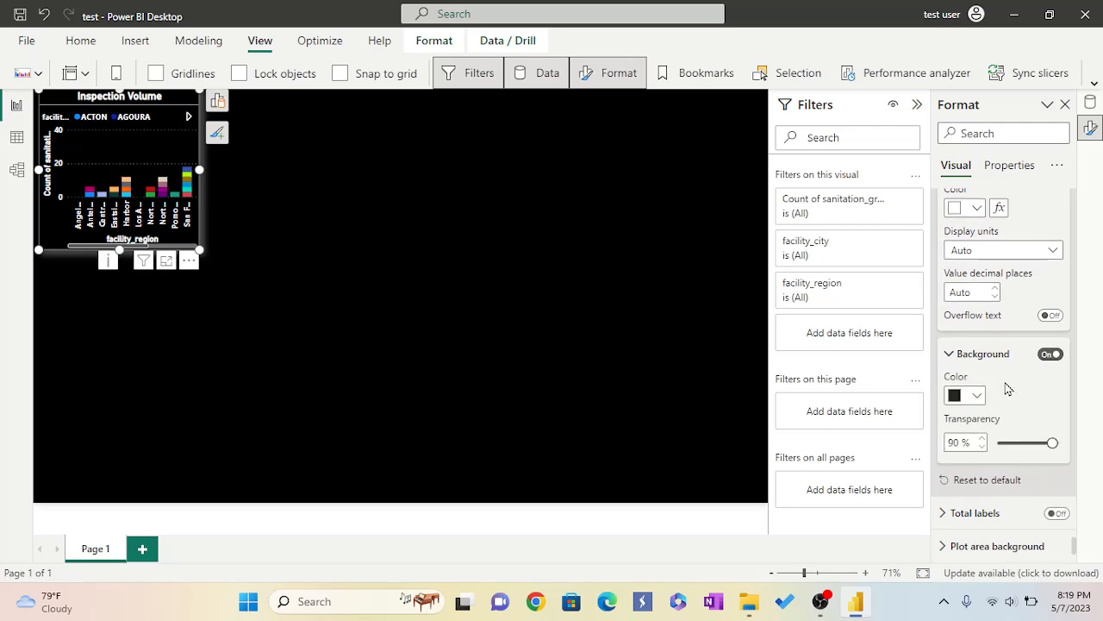
click(978, 396)
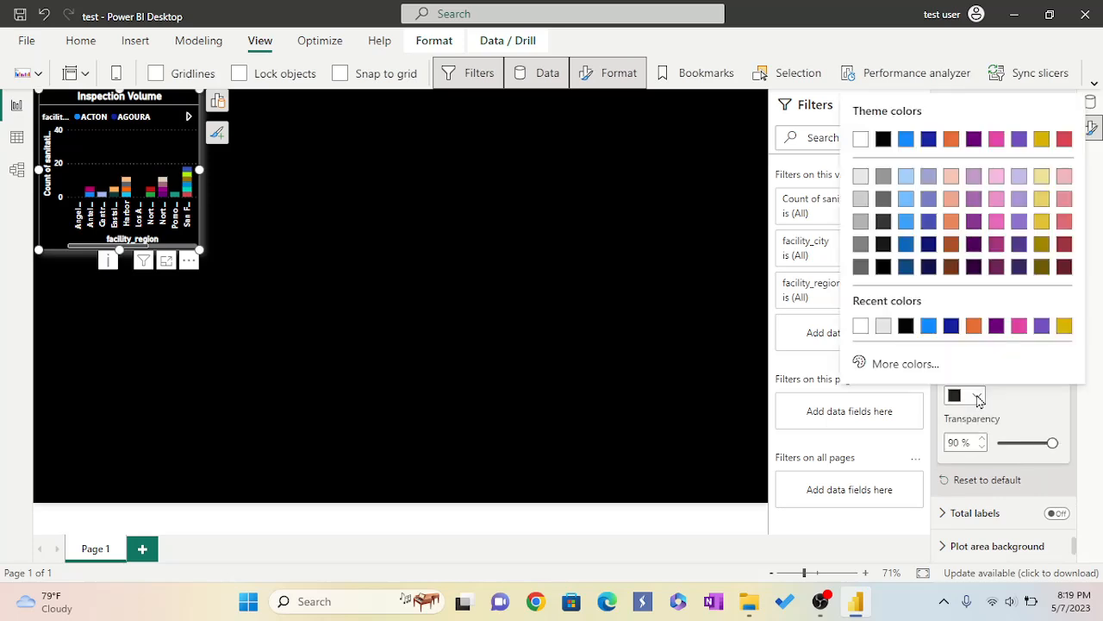
click(885, 328)
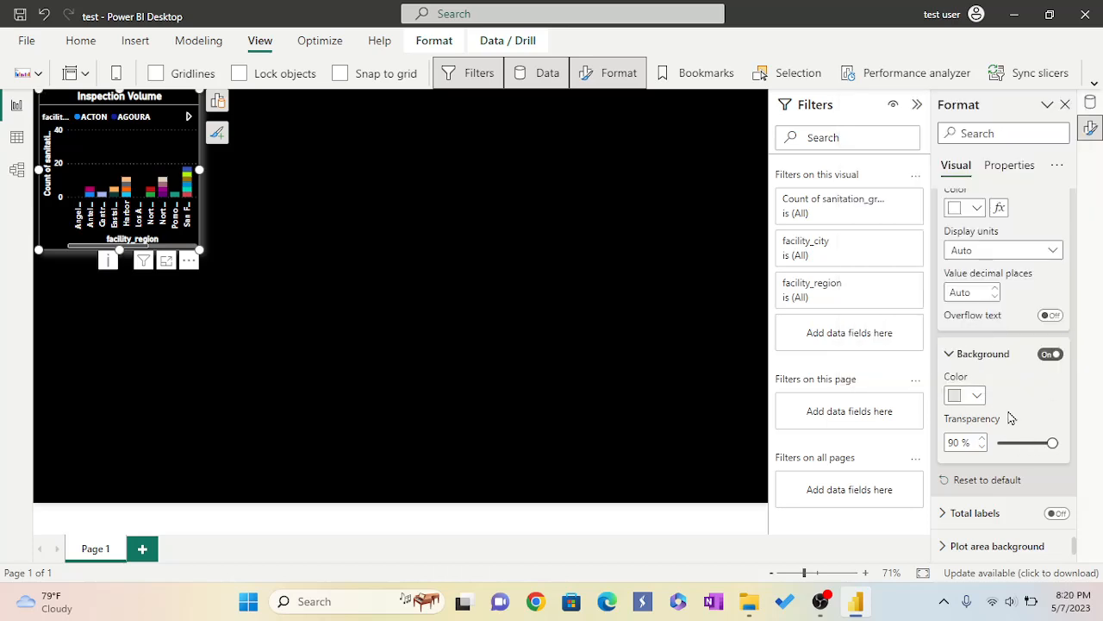
Expand the total labels settings and turn total labels on.
scroll(1011, 416, down, 1)
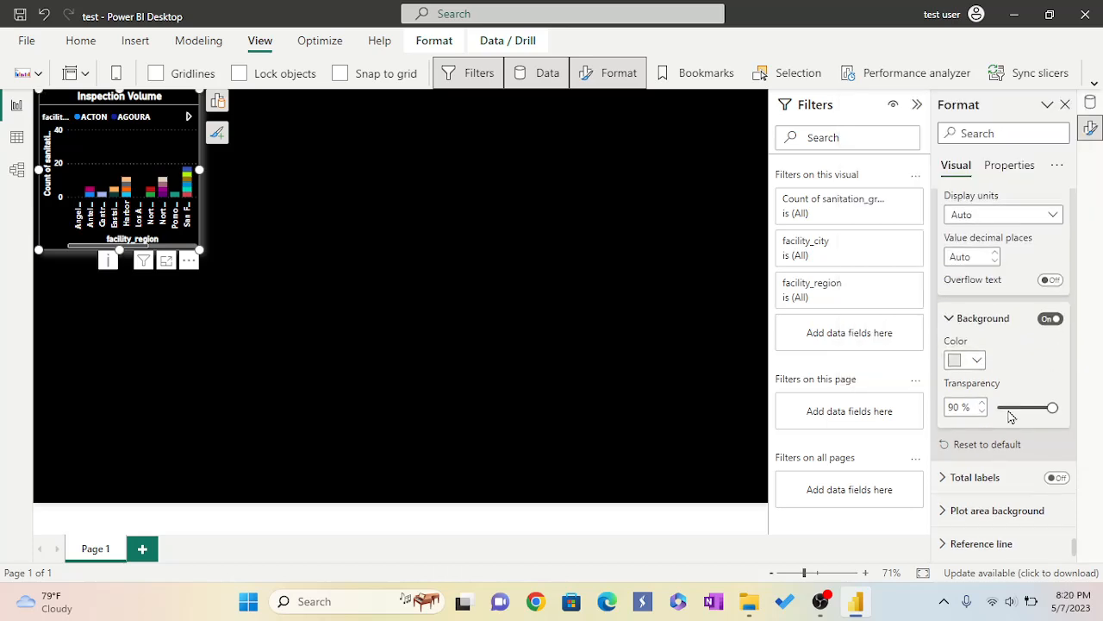
click(945, 477)
scroll(997, 431, down, 3)
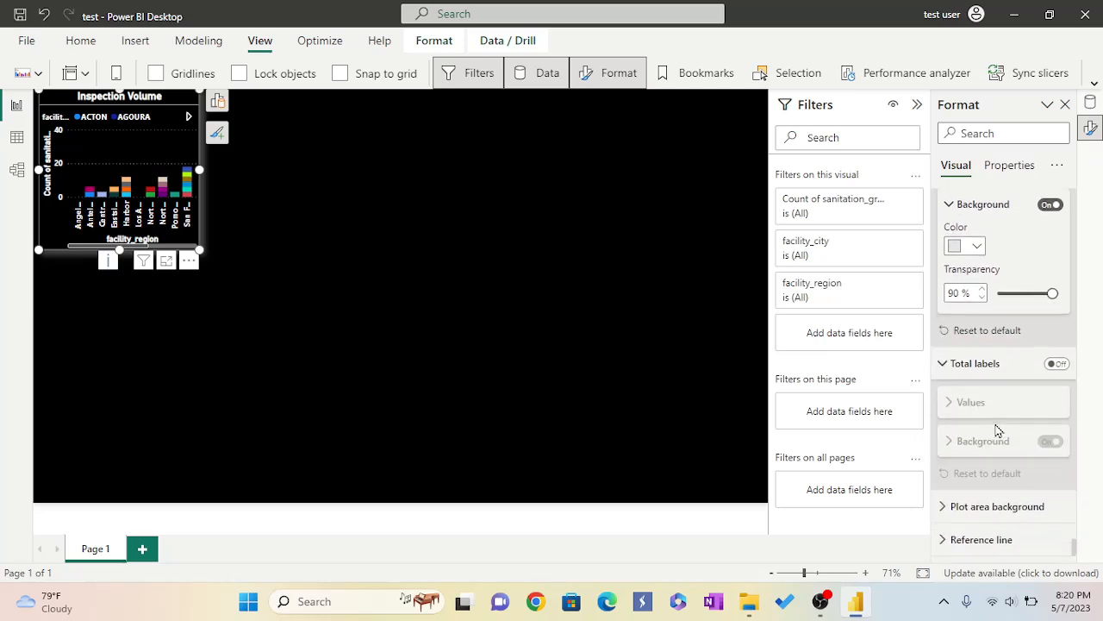
click(1058, 365)
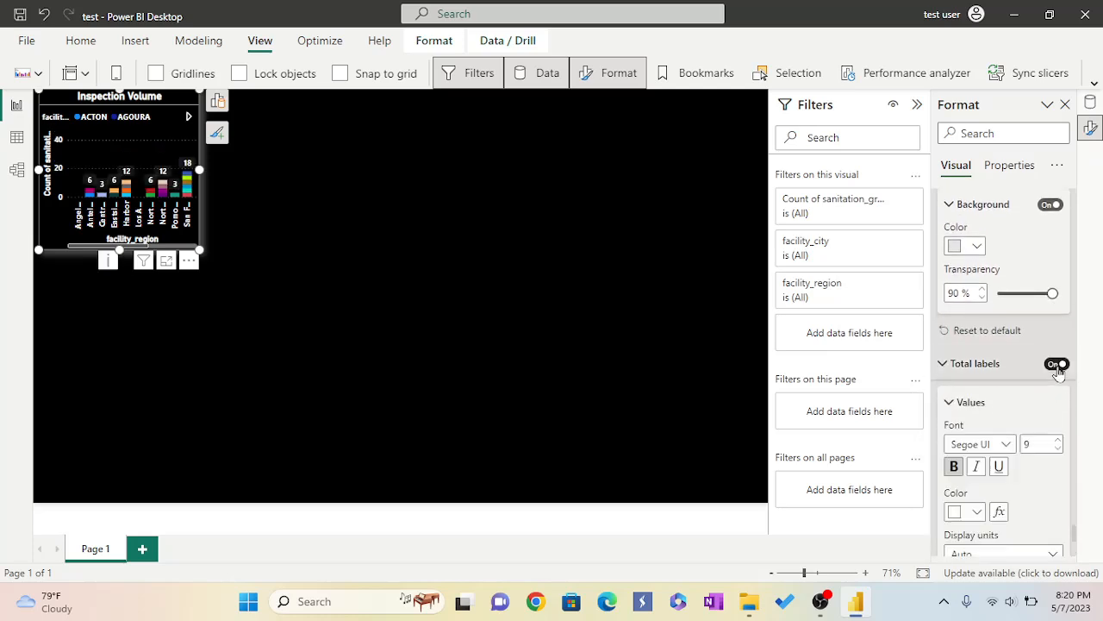
Adjust the total label values' bold setting and set their font size to 10.
scroll(1023, 414, down, 2)
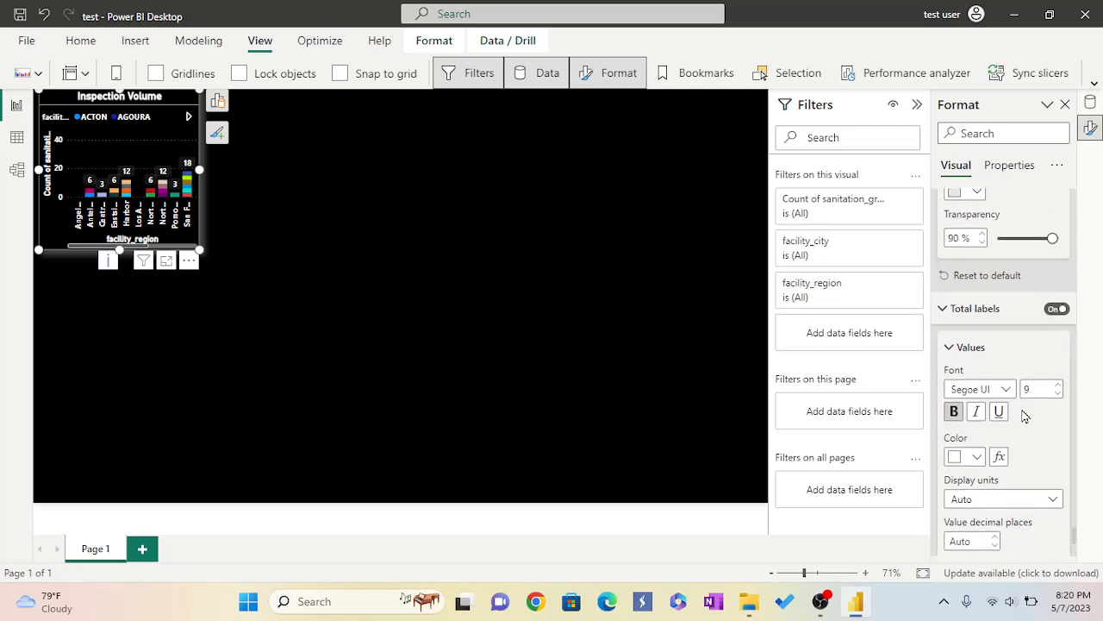
click(954, 412)
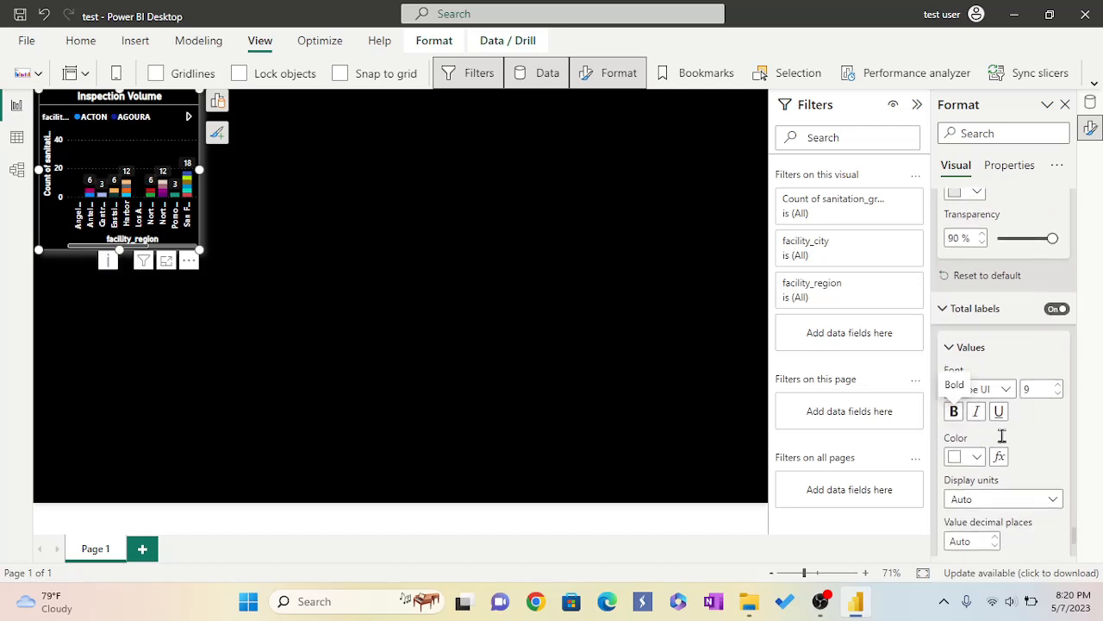
click(1059, 385)
scroll(1000, 447, down, 4)
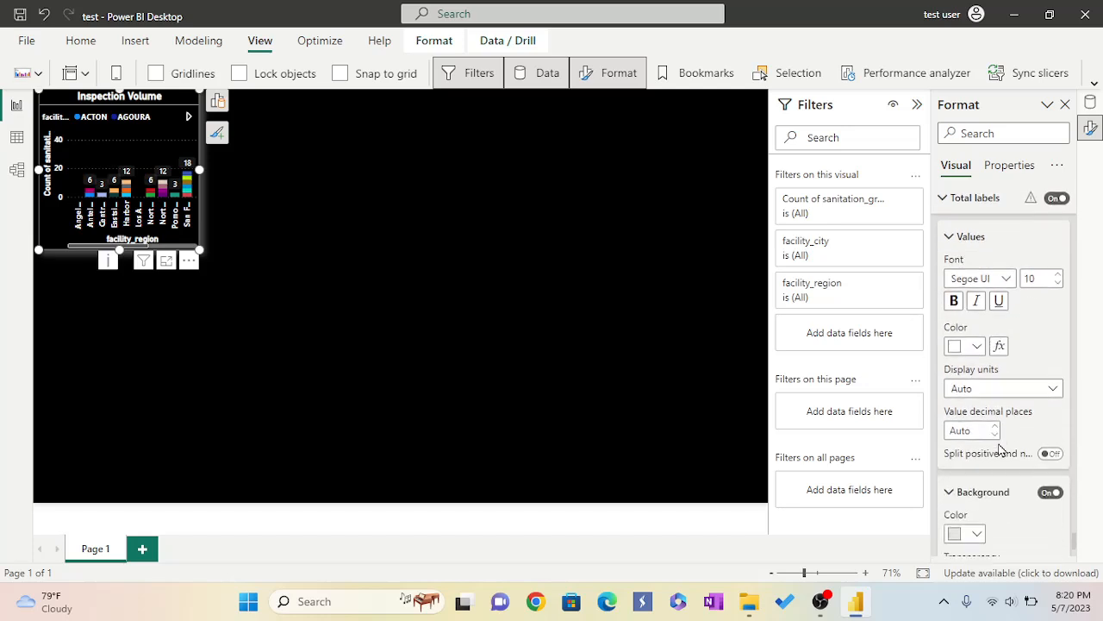
scroll(1000, 448, down, 2)
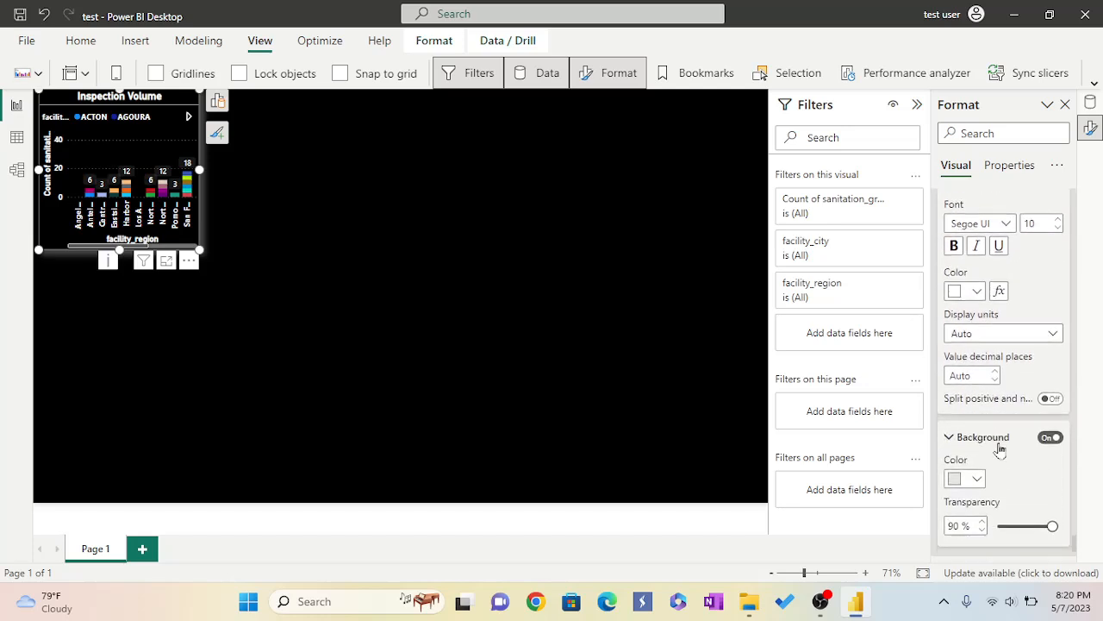
Expand the plot area background and reference line sections of the chart's visual format settings.
scroll(1000, 447, down, 3)
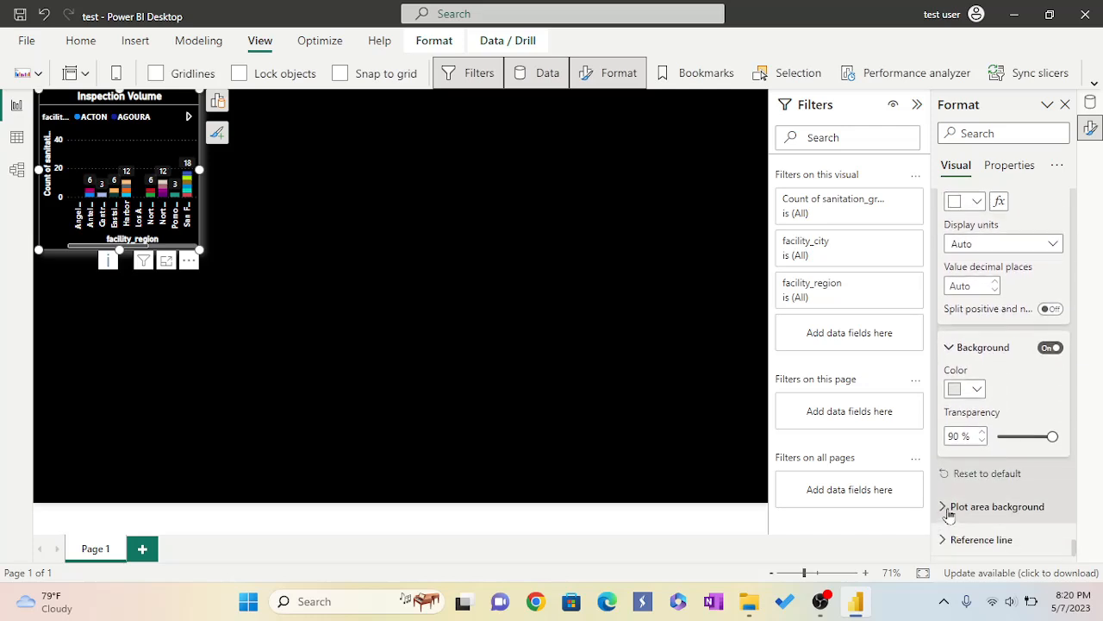
click(943, 506)
scroll(983, 440, down, 3)
scroll(983, 440, down, 2)
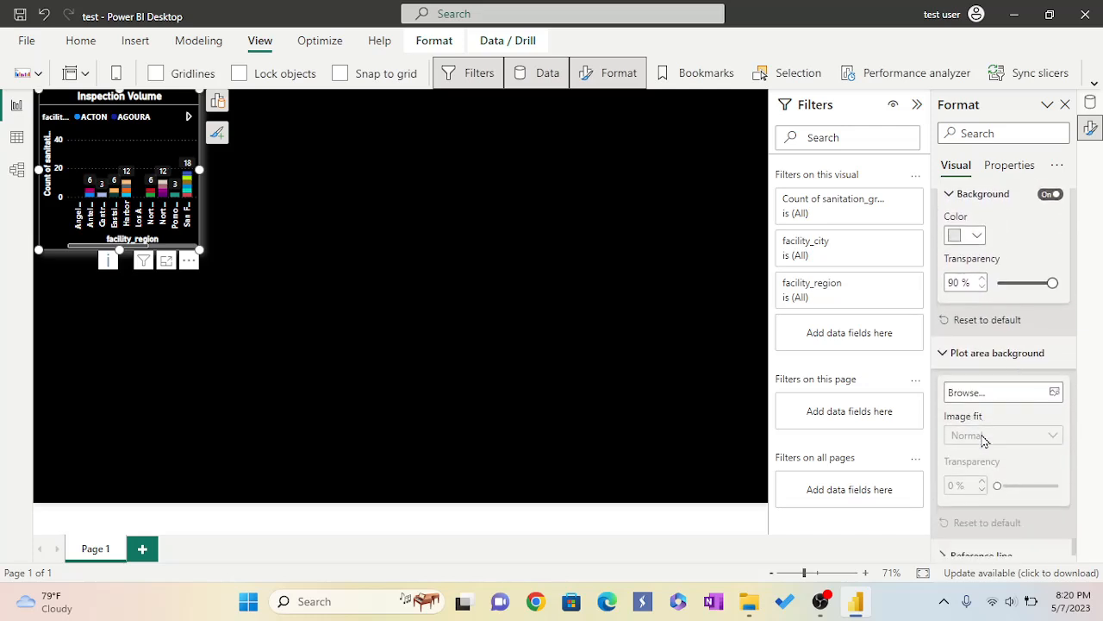
click(950, 541)
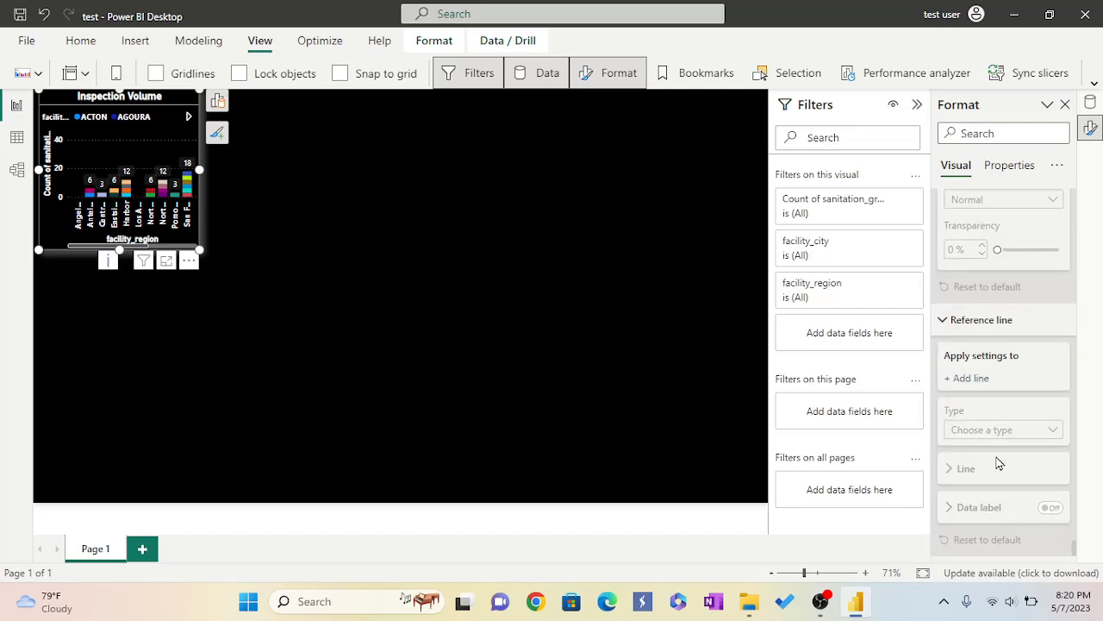
scroll(1000, 460, up, 10)
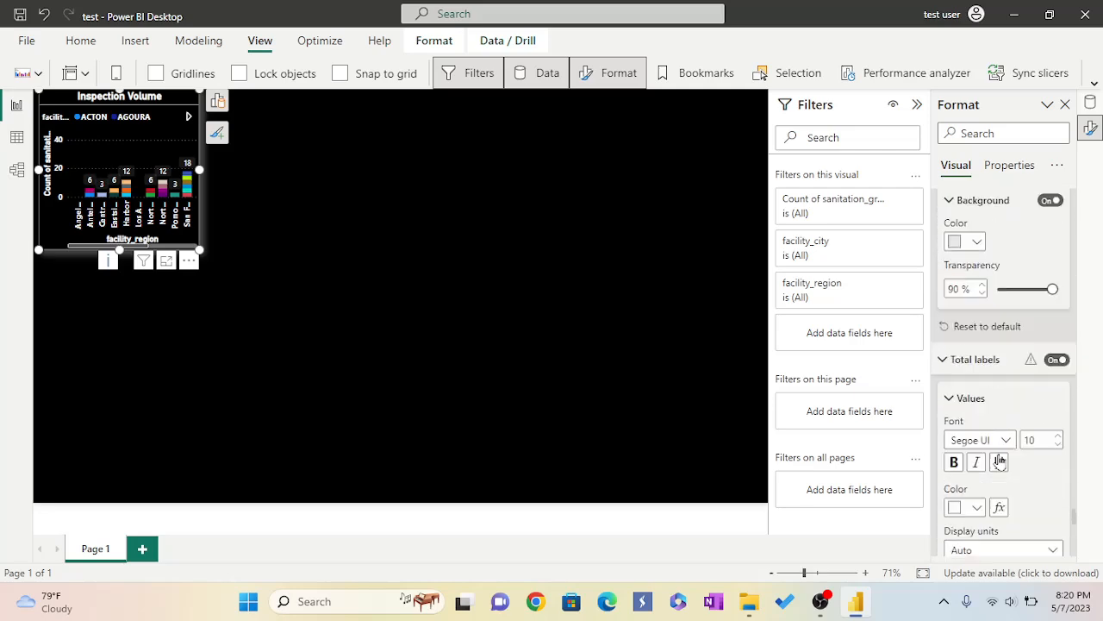
scroll(998, 452, up, 10)
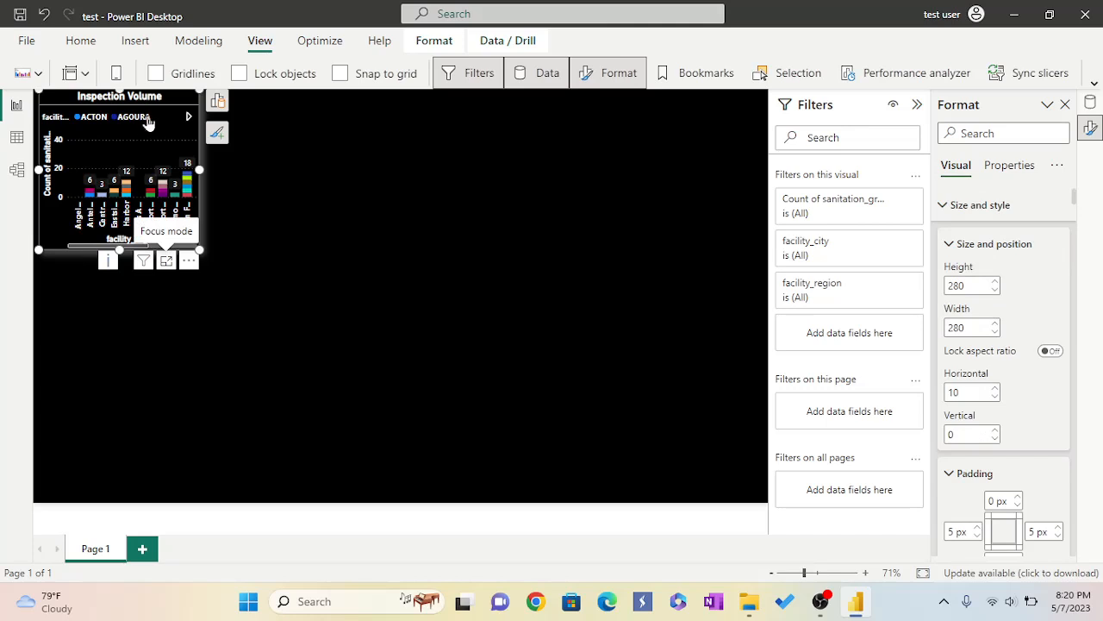
Open the Inspection Volume chart in focus mode and review its visual format settings.
click(166, 260)
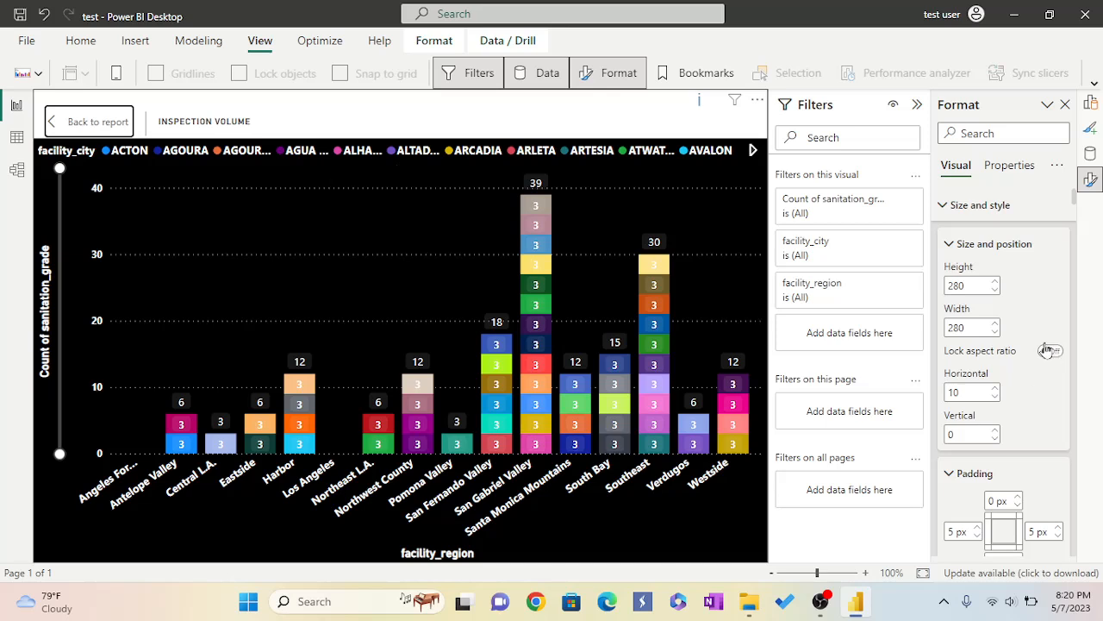
scroll(976, 372, down, 2)
scroll(977, 372, down, 8)
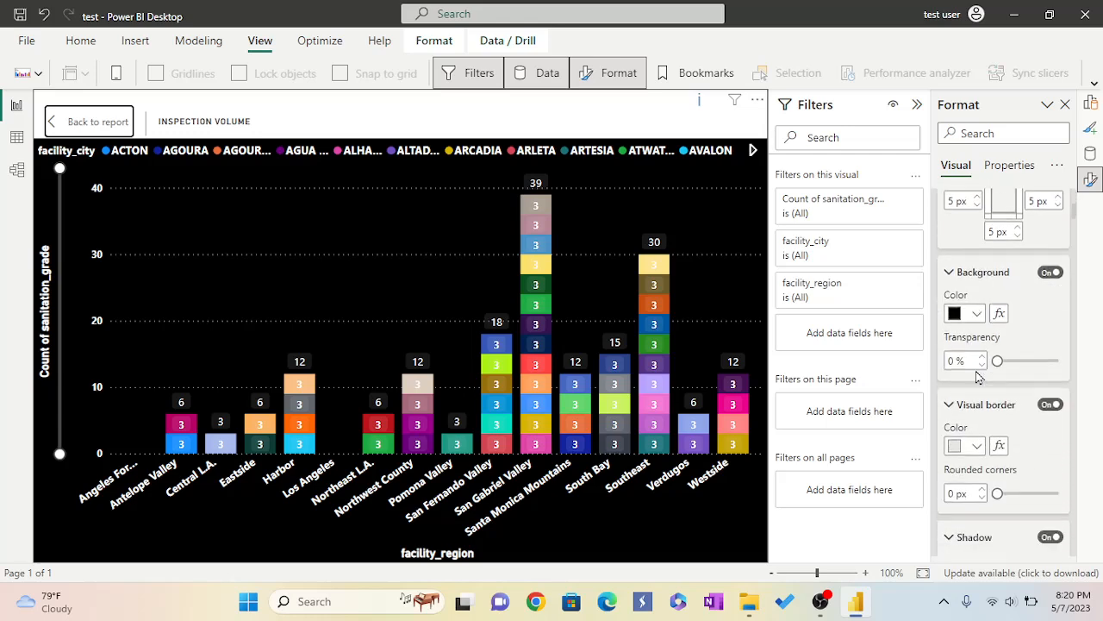
scroll(977, 372, down, 9)
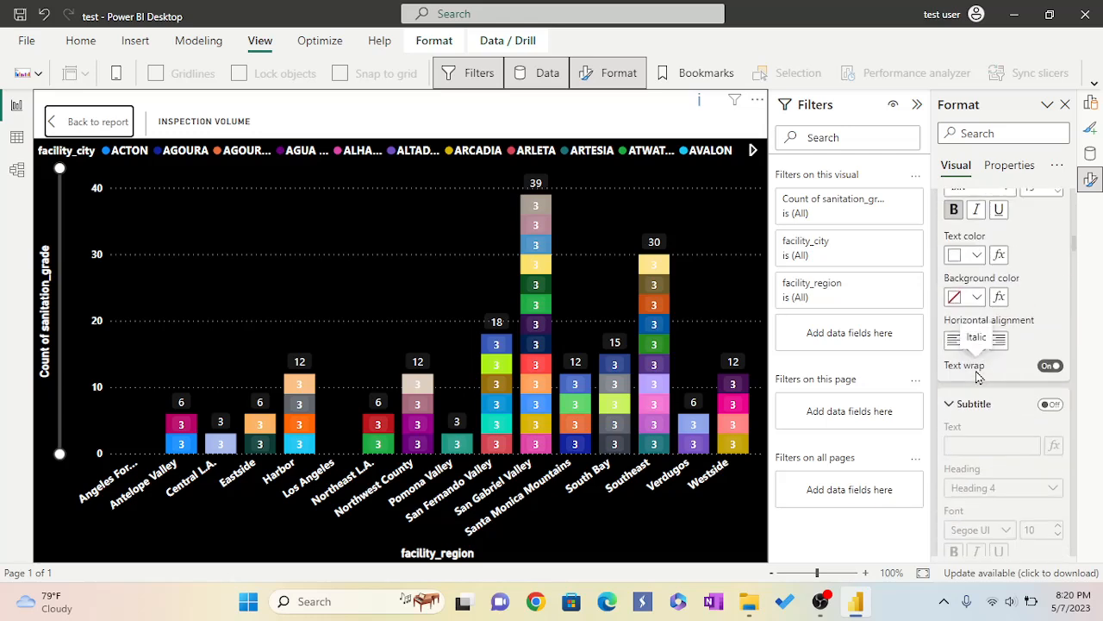
scroll(977, 372, down, 8)
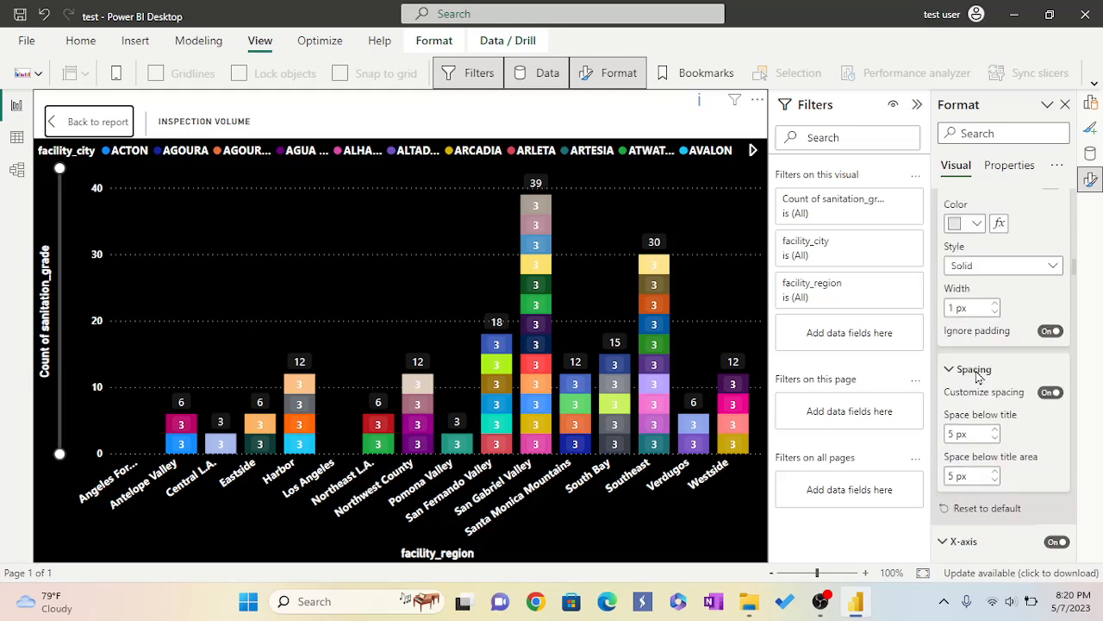
scroll(977, 373, down, 8)
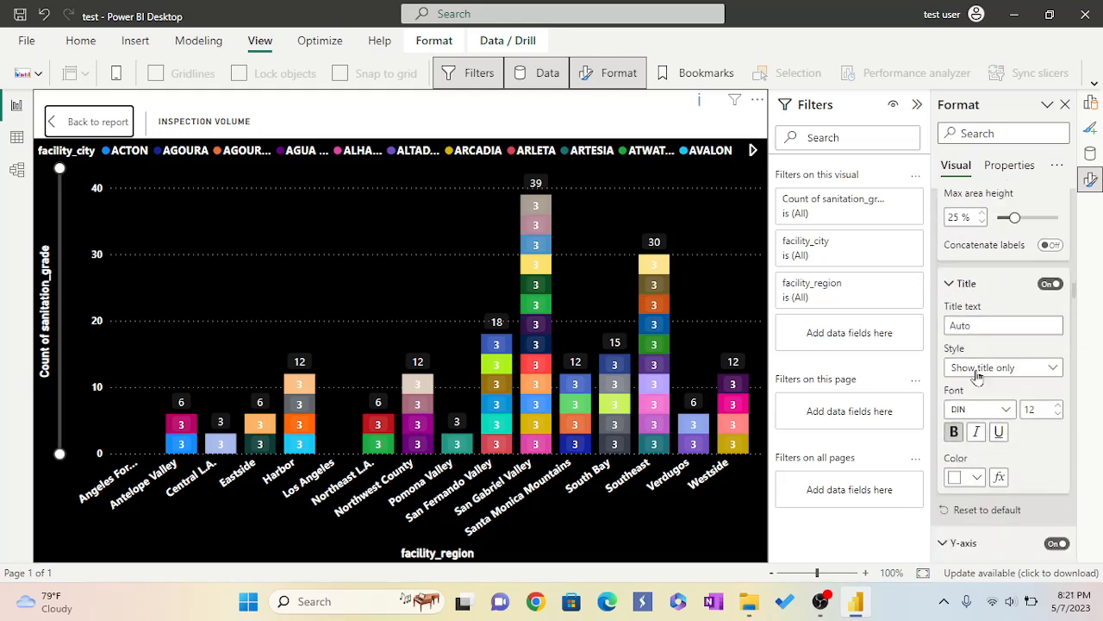
scroll(977, 371, down, 8)
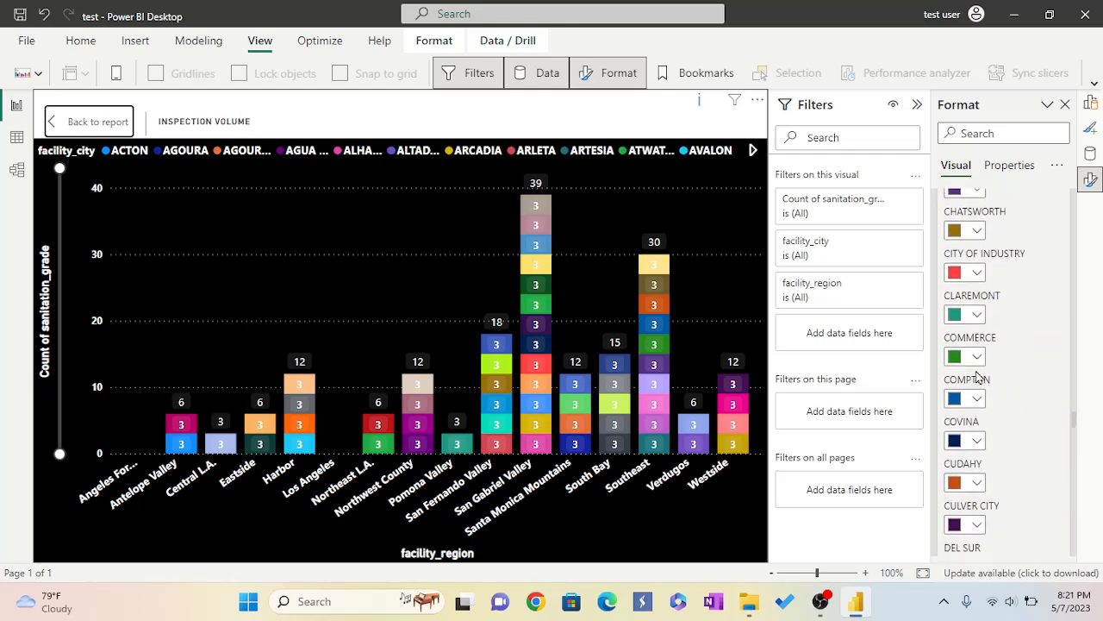
scroll(976, 370, down, 2)
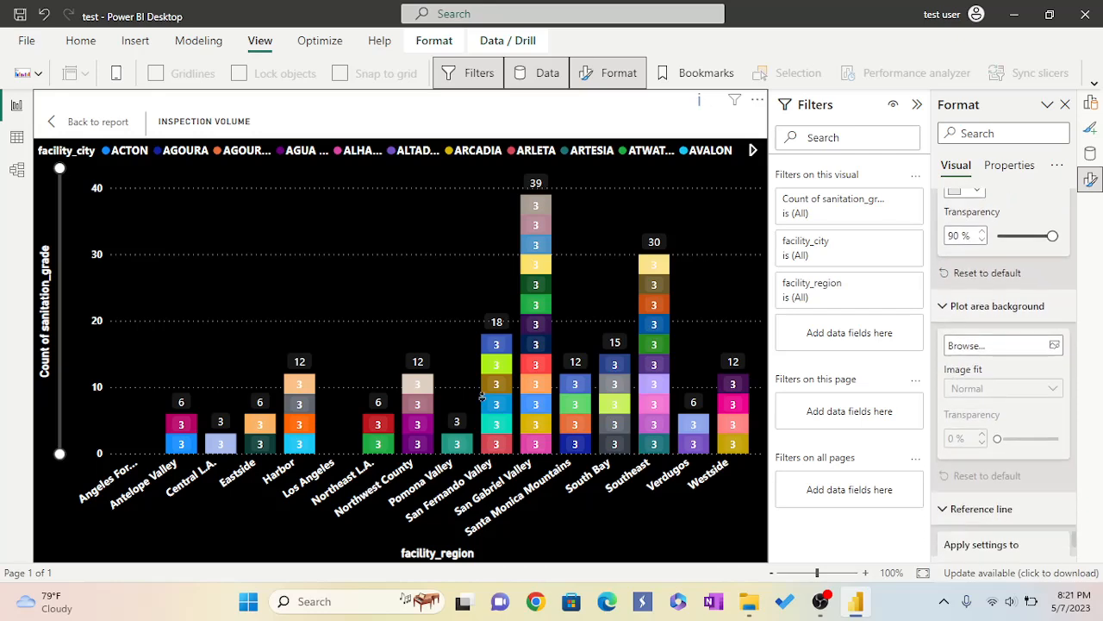
scroll(935, 489, down, 3)
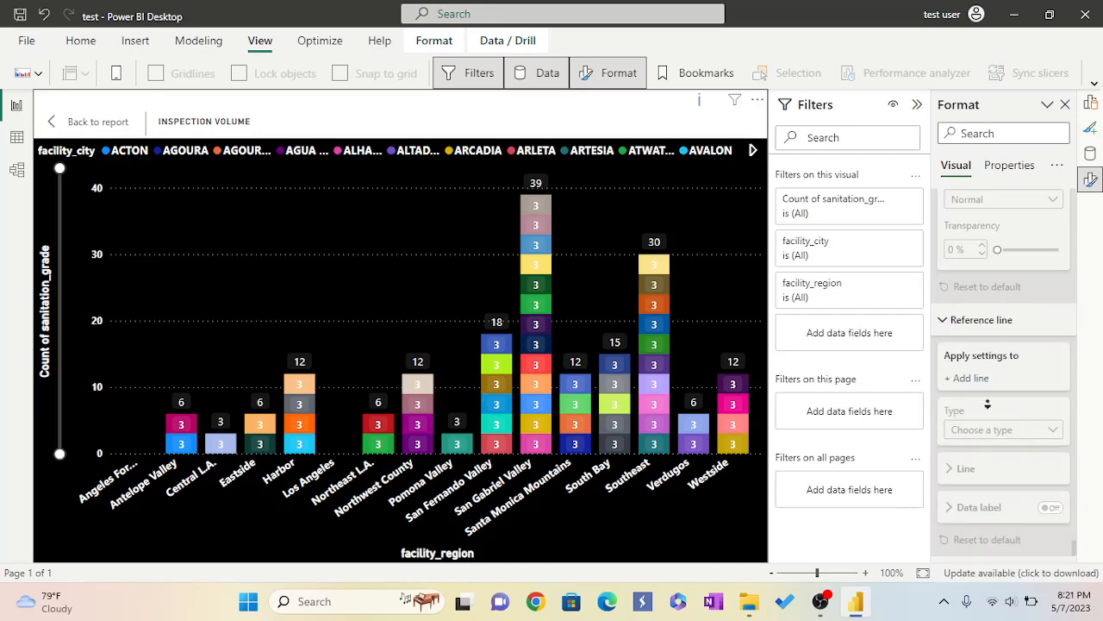
scroll(1016, 393, up, 10)
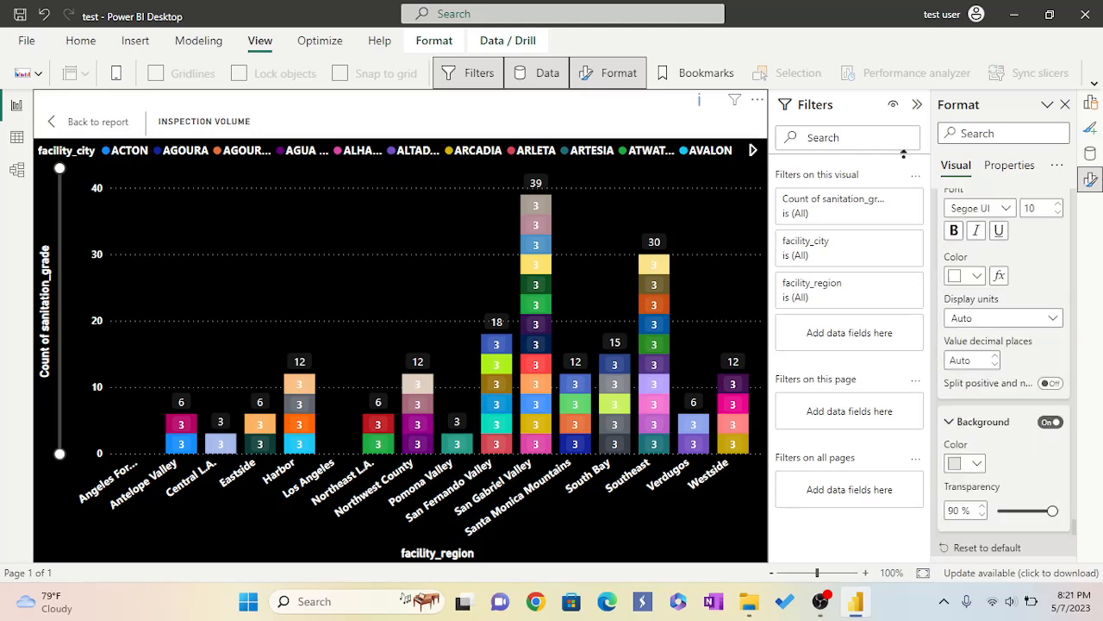
scroll(929, 271, down, 10)
scroll(929, 271, up, 6)
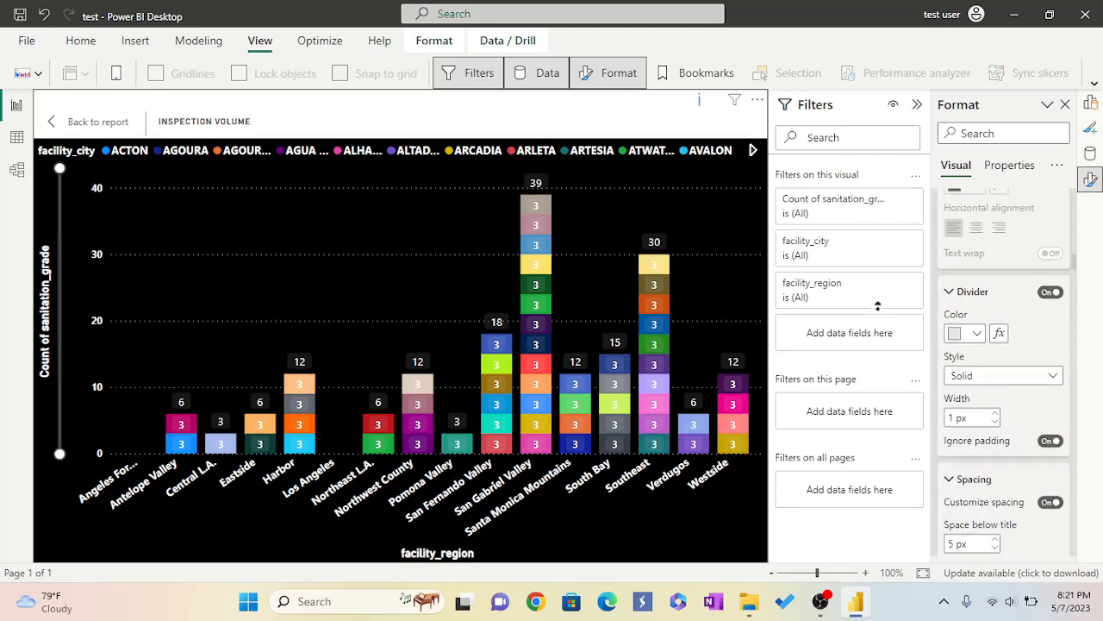
scroll(993, 412, down, 8)
scroll(993, 411, up, 2)
scroll(993, 411, down, 3)
scroll(993, 411, down, 5)
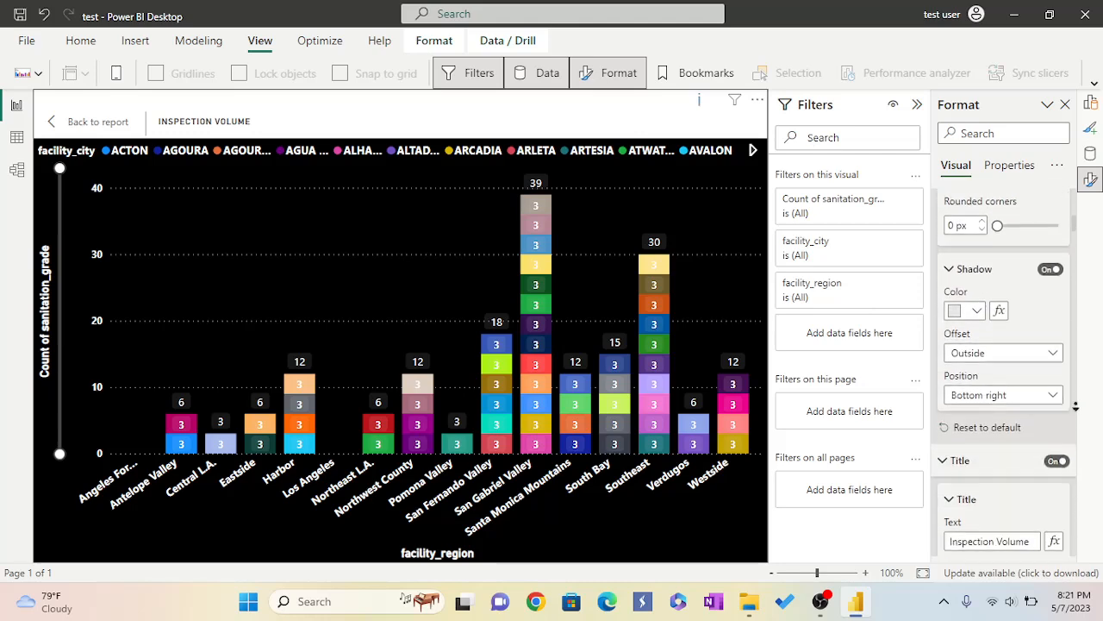
scroll(1031, 442, down, 5)
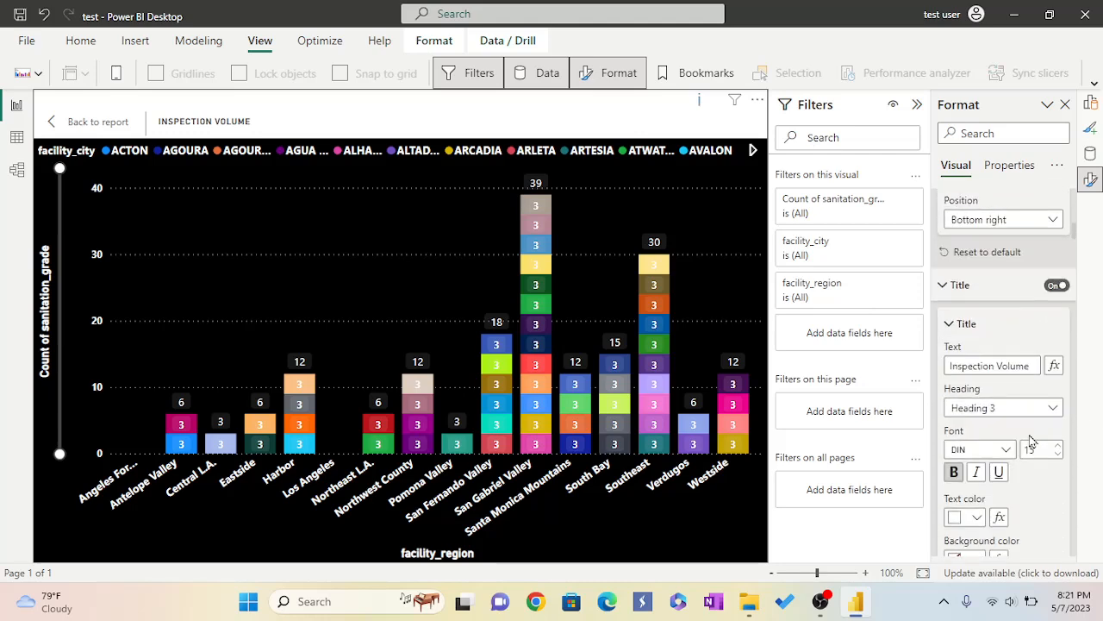
scroll(1032, 442, down, 10)
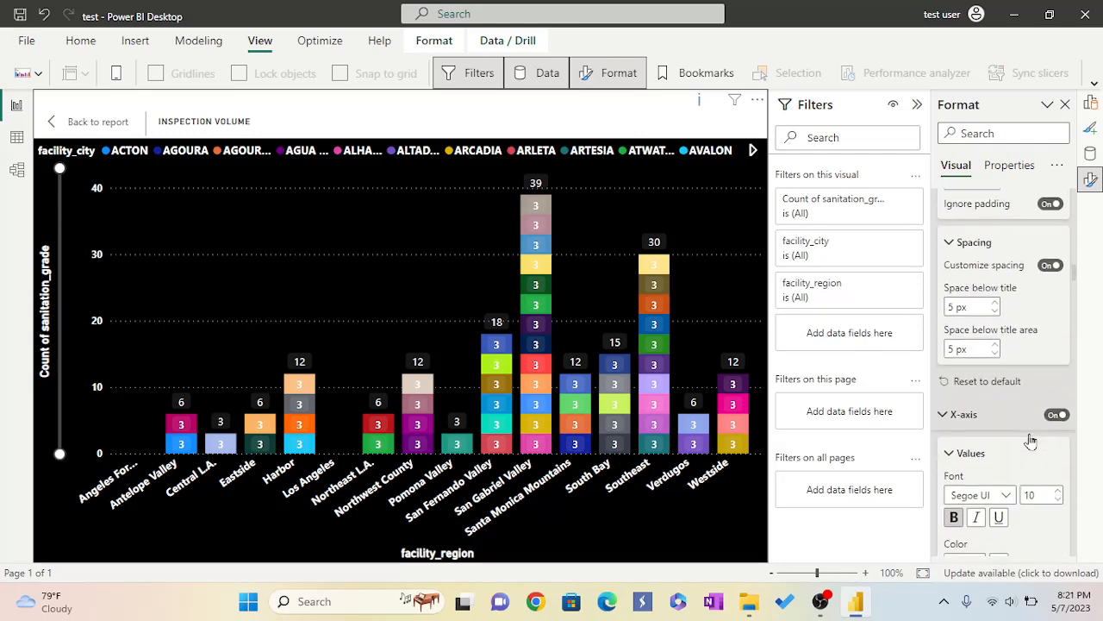
scroll(1032, 441, down, 10)
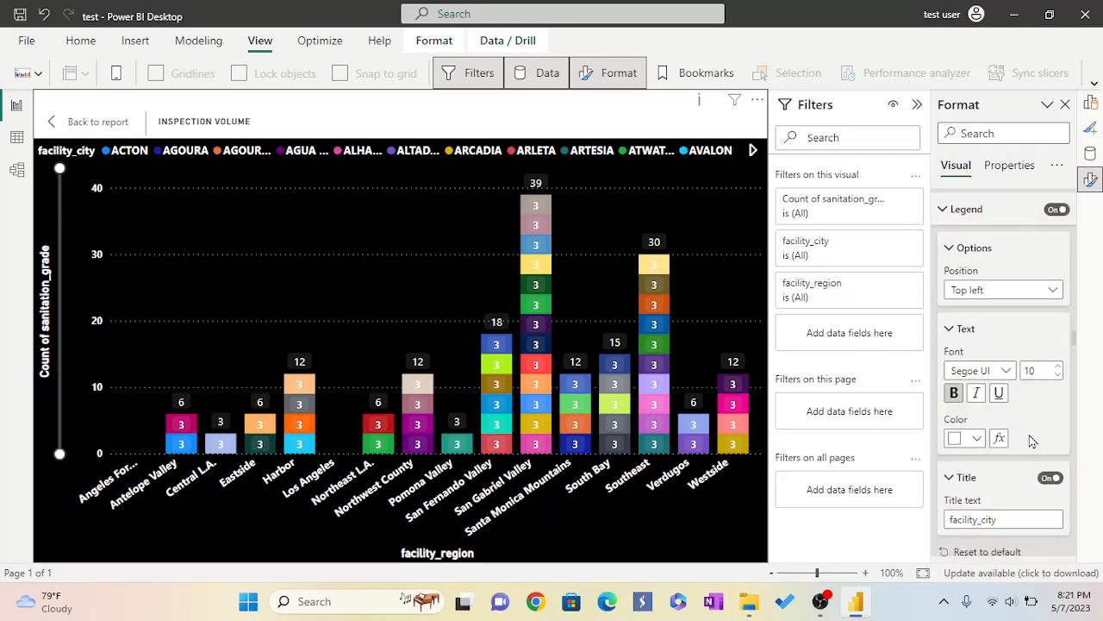
scroll(1031, 441, down, 10)
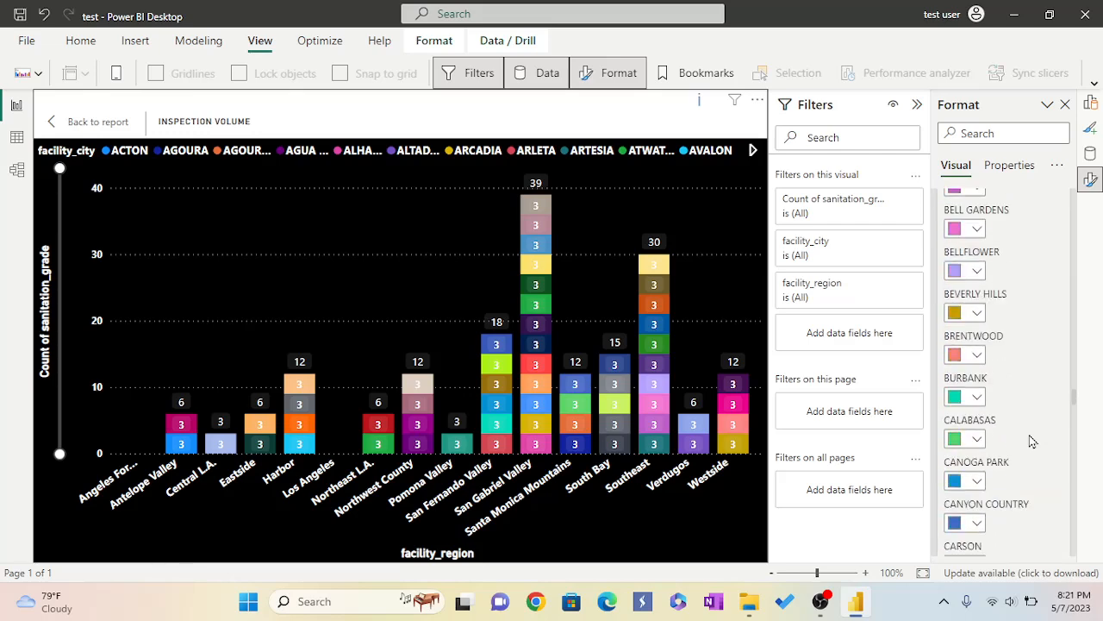
scroll(1032, 441, down, 10)
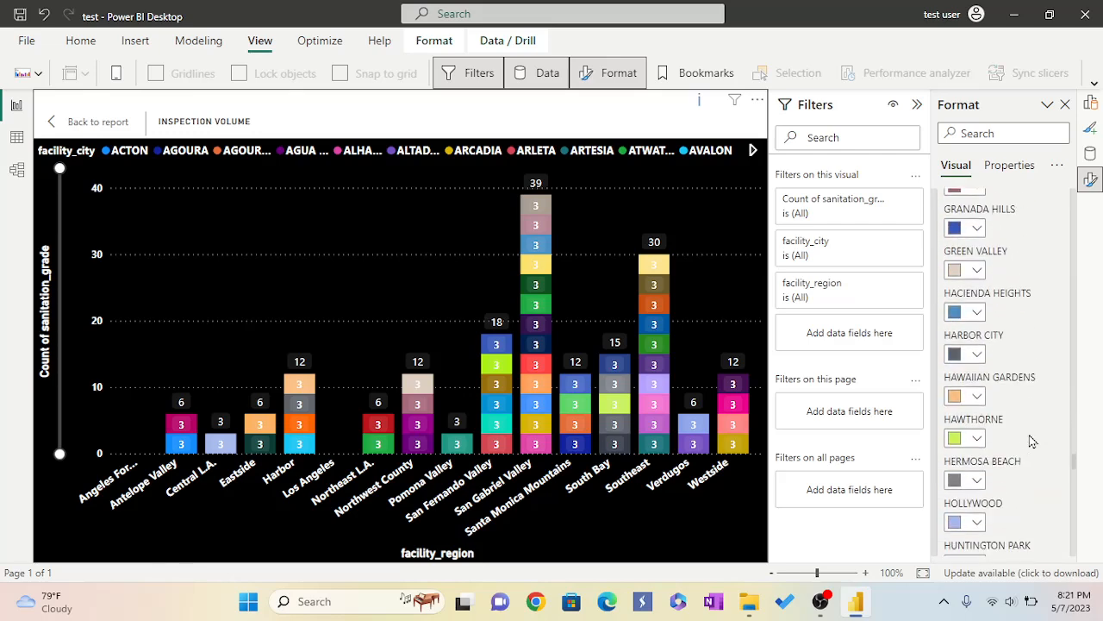
scroll(1031, 440, down, 3)
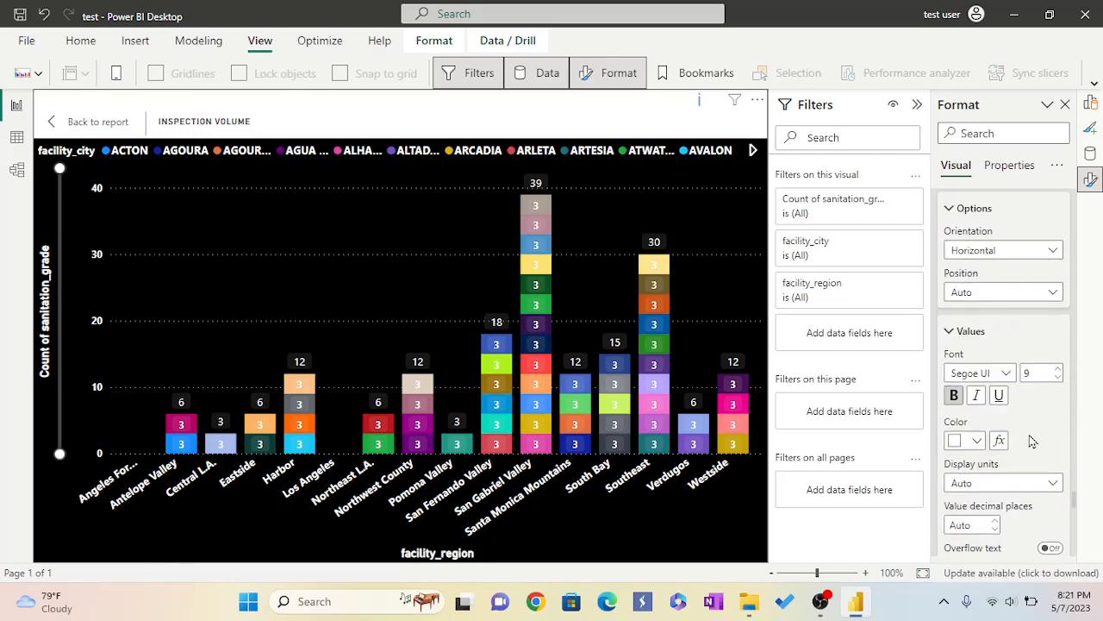
scroll(1032, 441, down, 8)
scroll(1032, 441, down, 8)
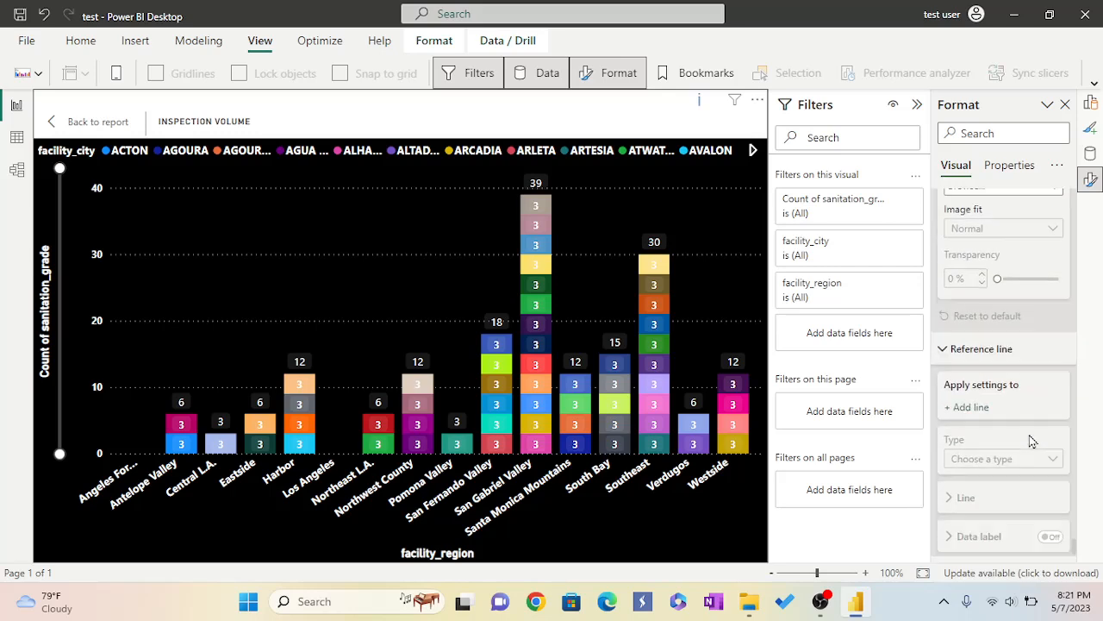
scroll(1032, 441, down, 1)
scroll(1031, 441, up, 3)
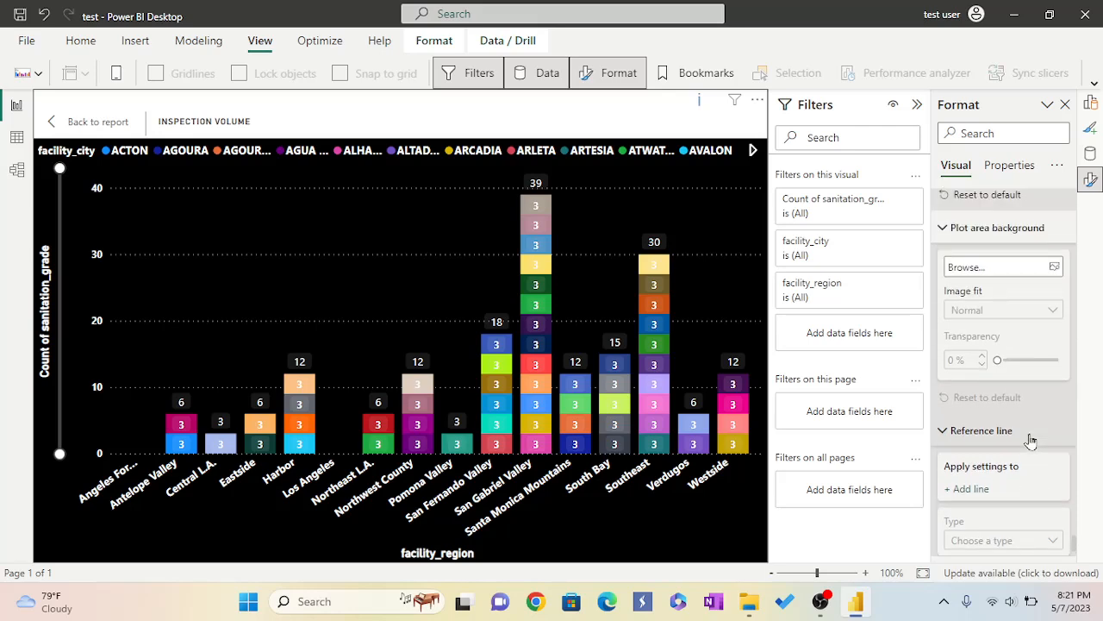
scroll(1032, 442, up, 4)
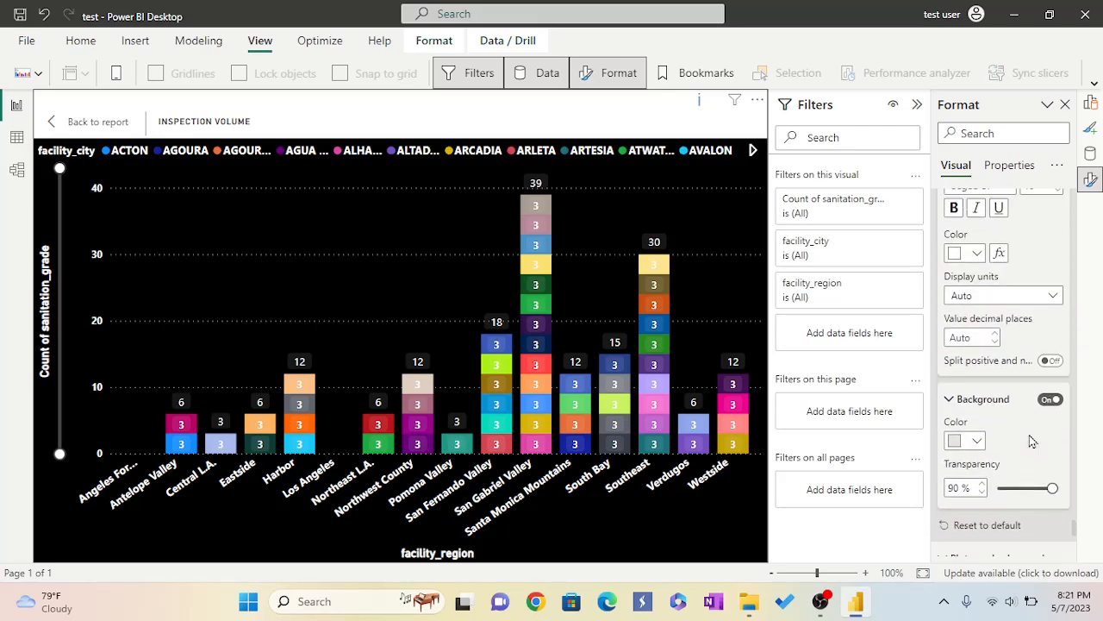
scroll(1032, 442, up, 2)
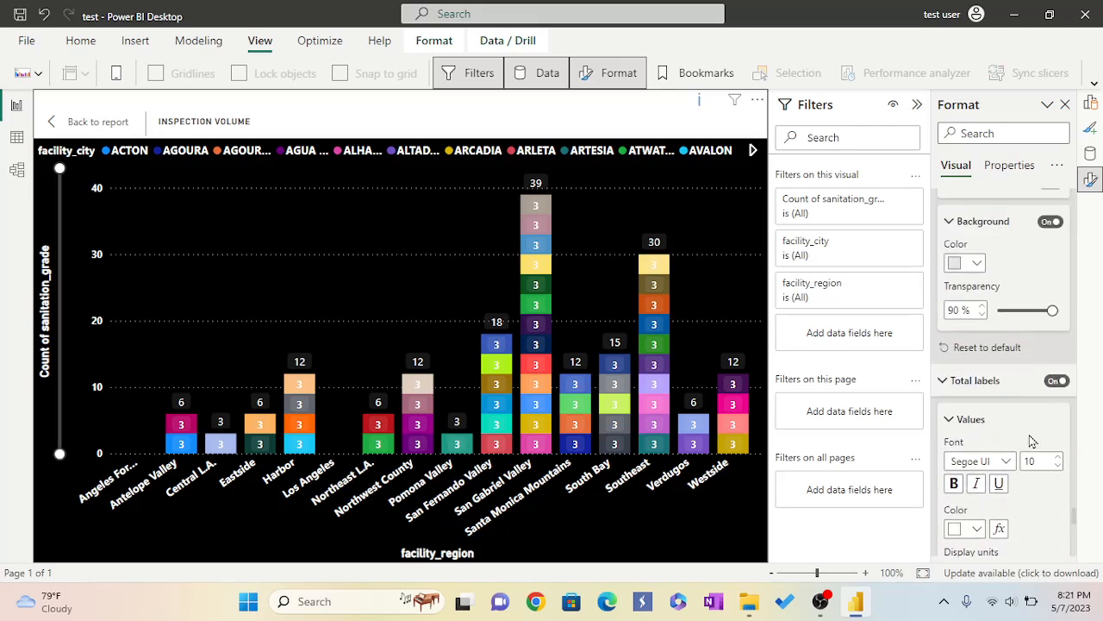
Turn off the background behind the chart's total labels.
click(1056, 381)
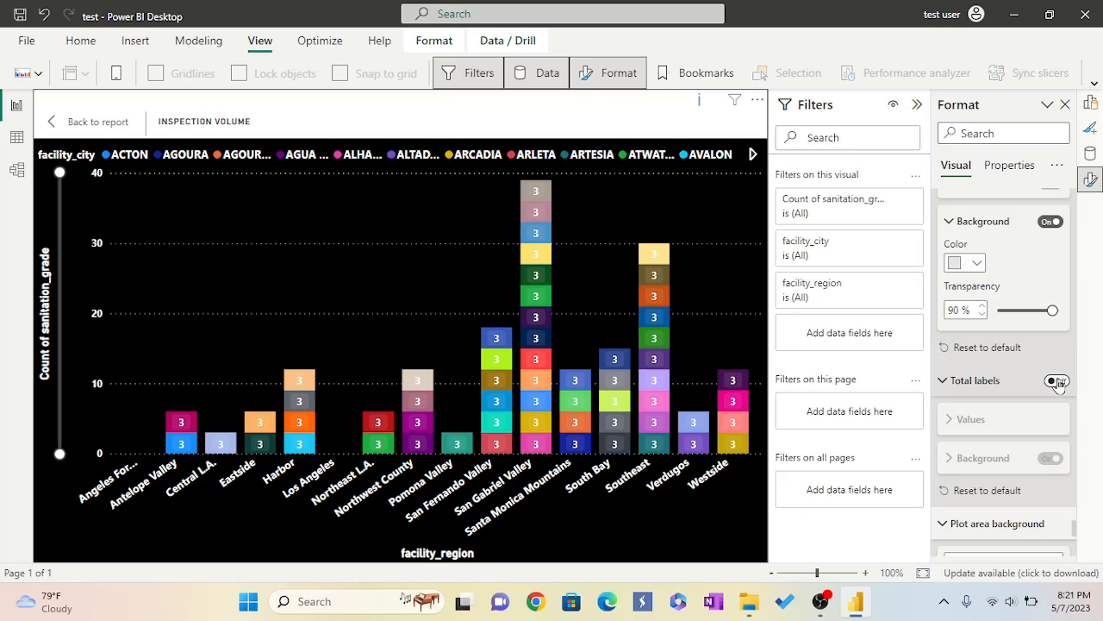
click(1057, 381)
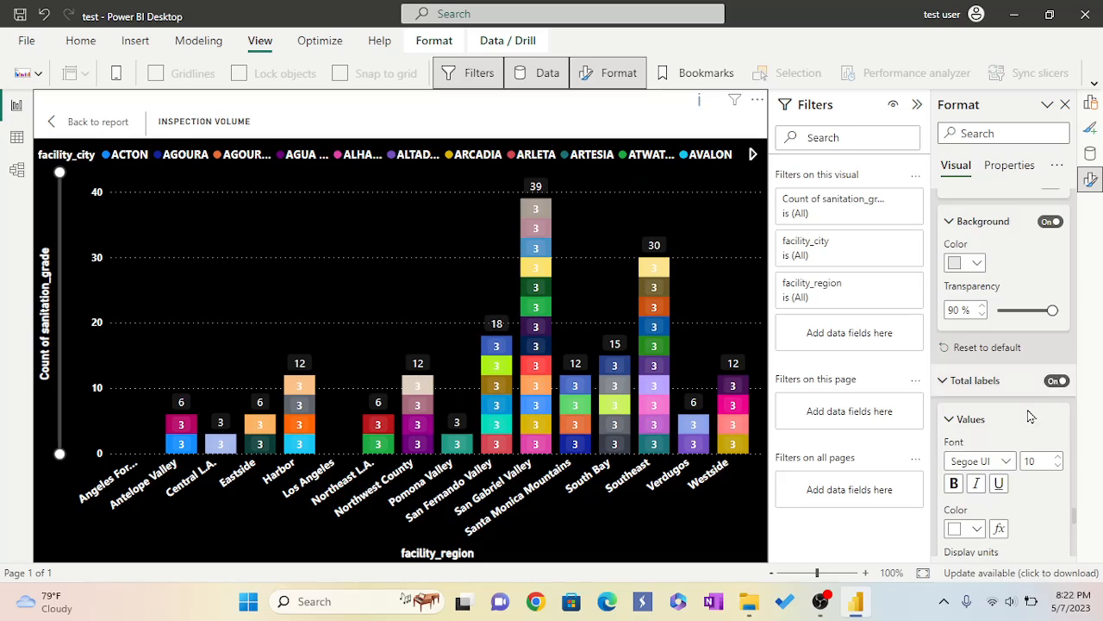
scroll(1031, 416, down, 3)
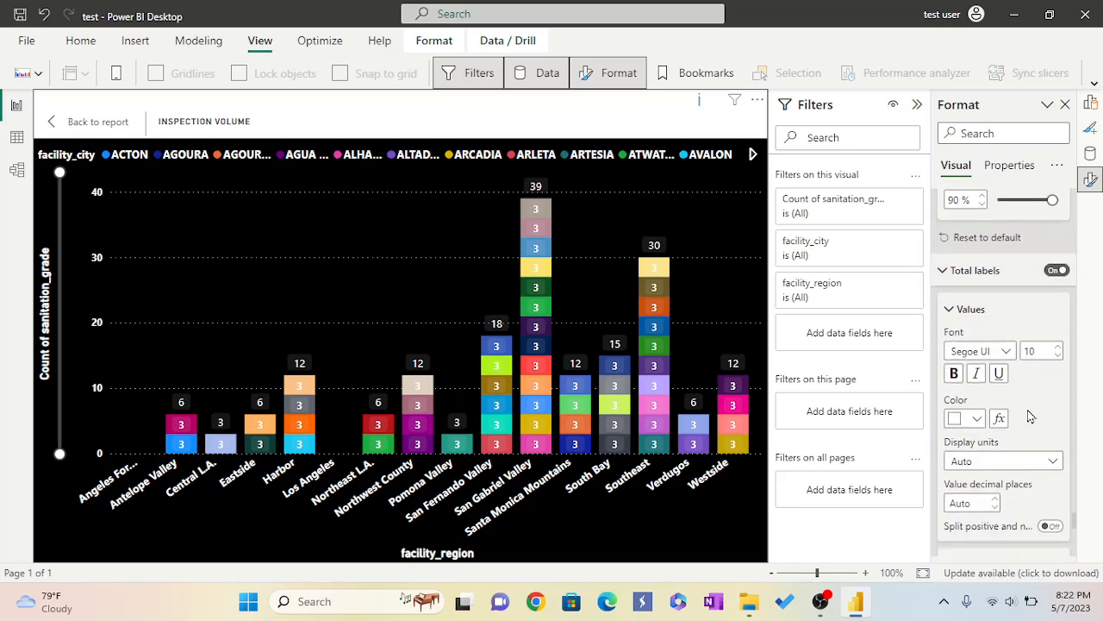
scroll(1031, 416, down, 2)
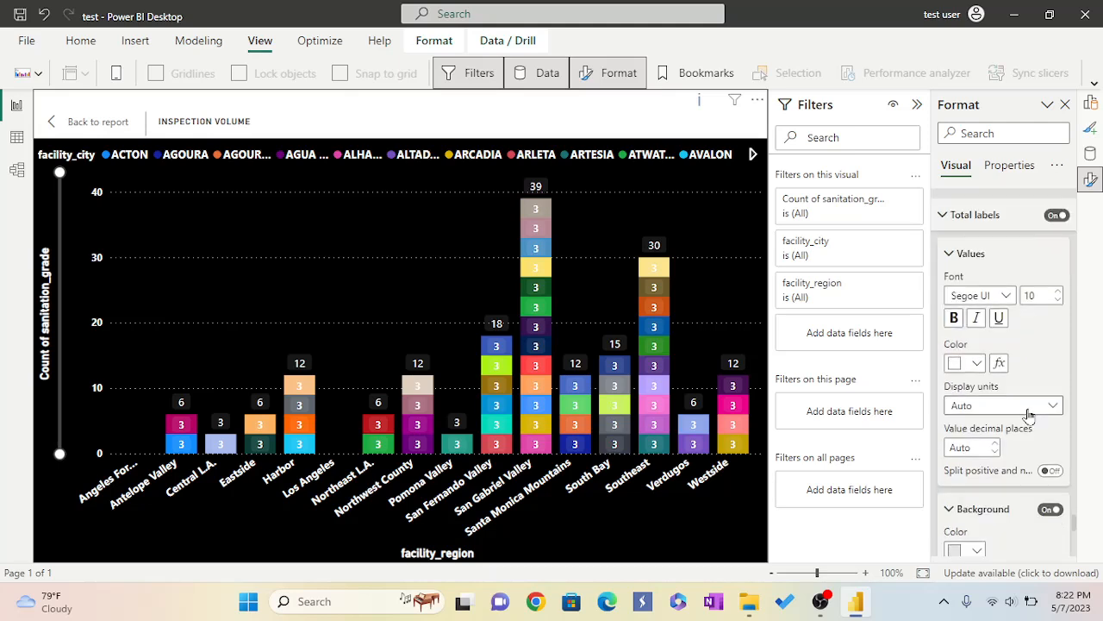
scroll(1028, 415, down, 2)
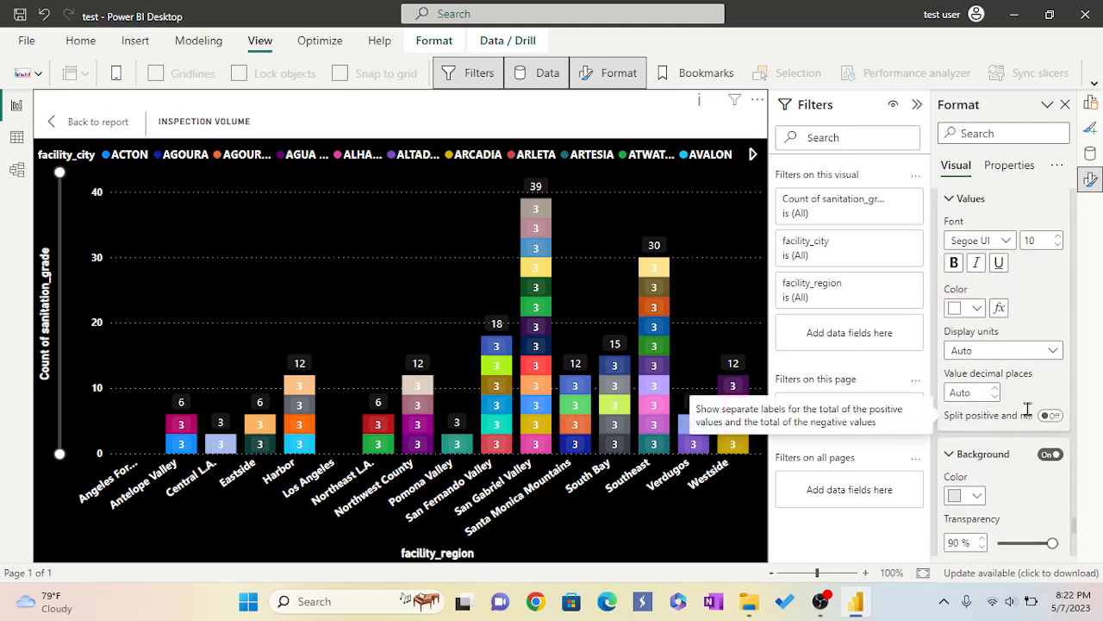
click(1054, 455)
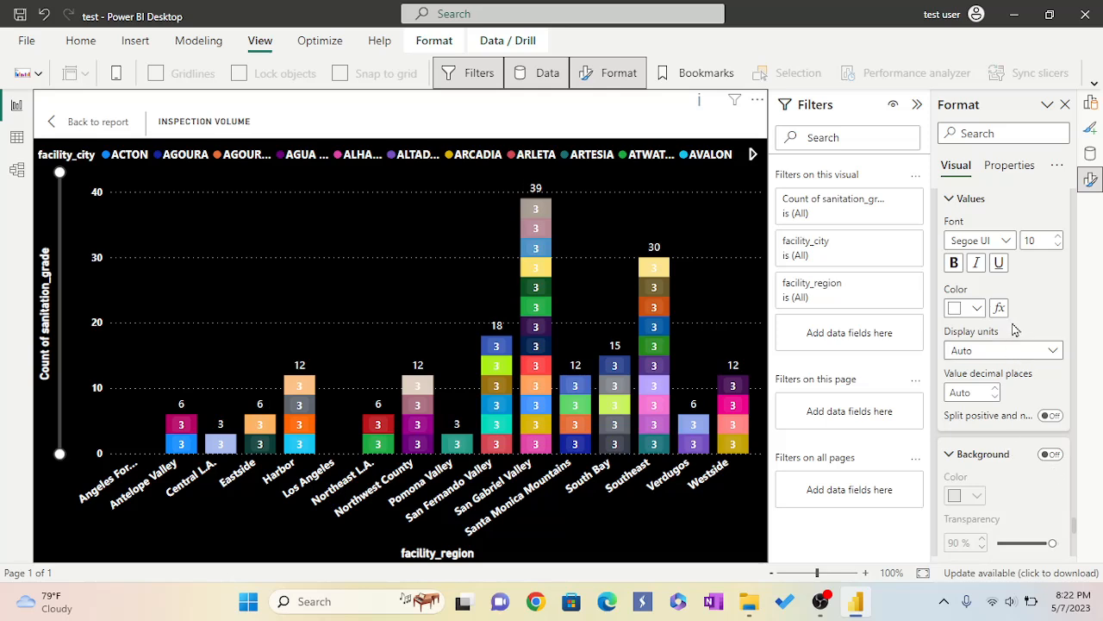
Review the chart's data label and spacing settings.
scroll(1013, 331, down, 5)
scroll(1020, 333, down, 3)
scroll(1022, 334, up, 3)
scroll(1020, 334, up, 6)
scroll(1020, 335, up, 4)
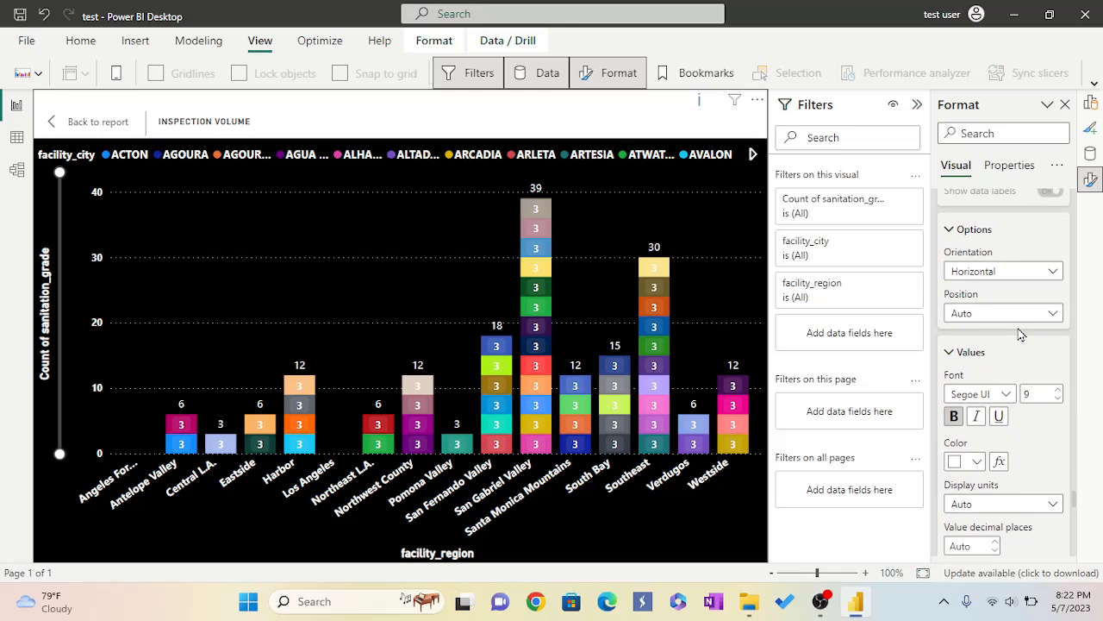
scroll(1019, 333, up, 4)
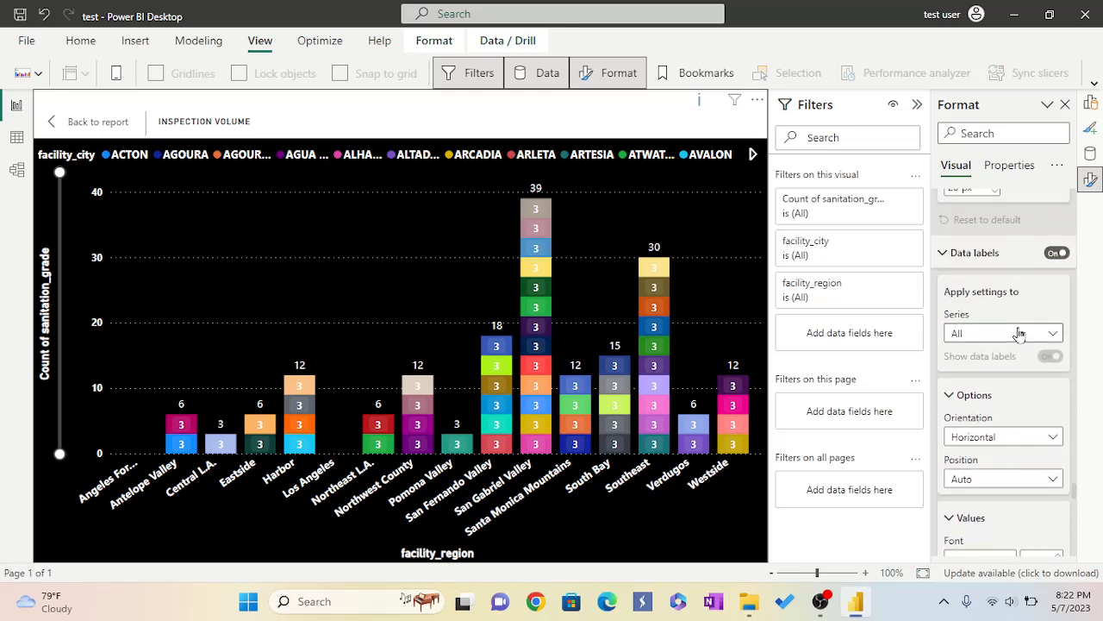
scroll(1020, 333, up, 4)
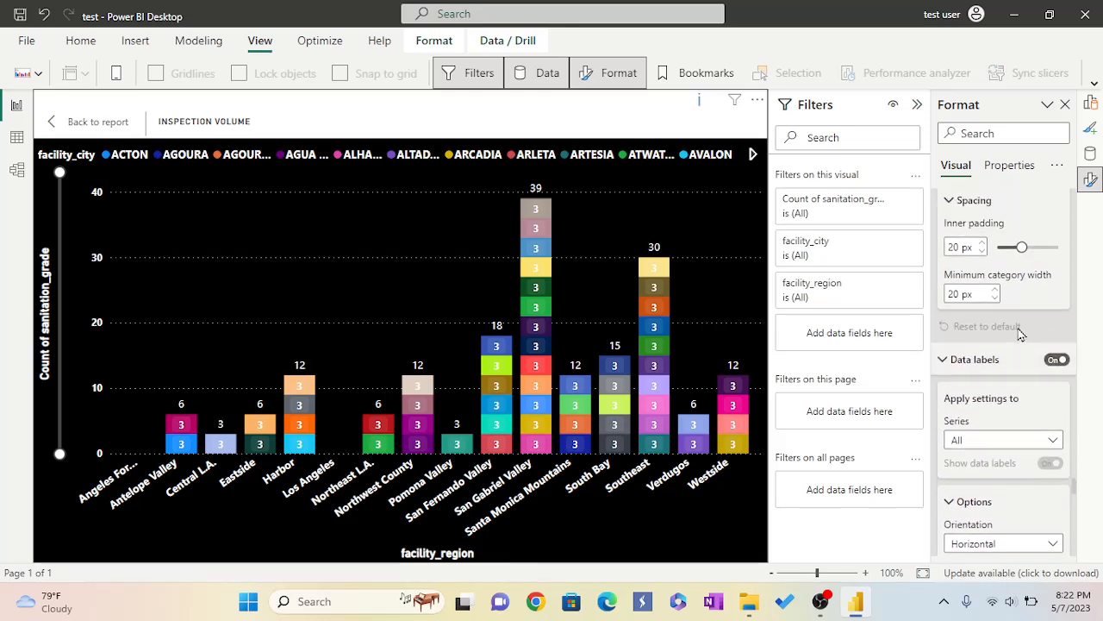
Turn off the data labels on the Inspection Volume chart.
scroll(1020, 331, up, 2)
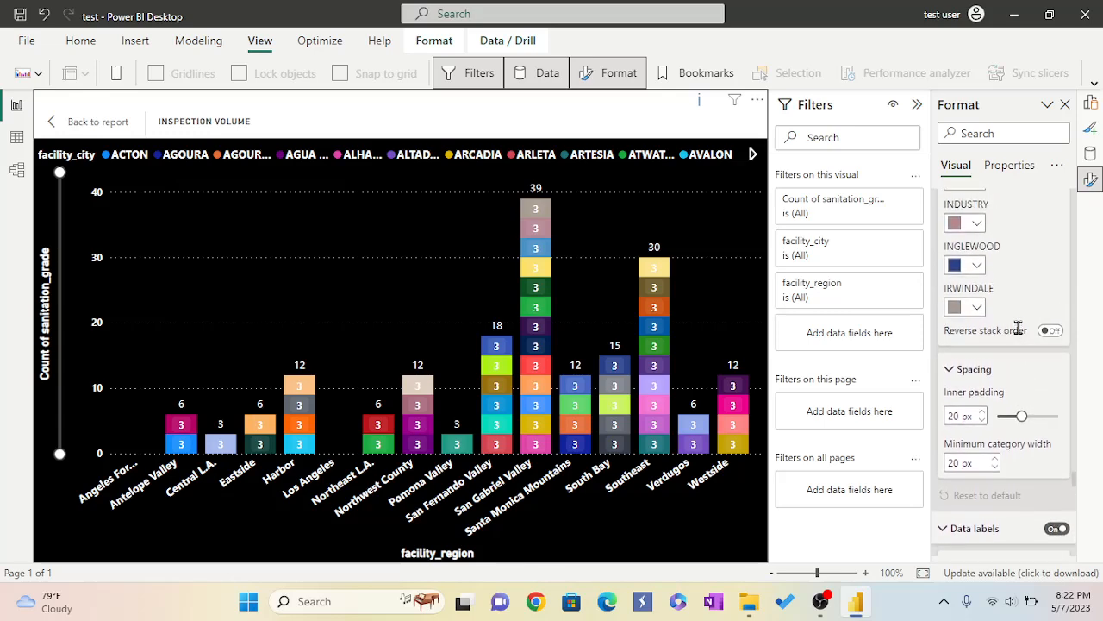
scroll(1020, 334, down, 2)
scroll(1020, 328, down, 2)
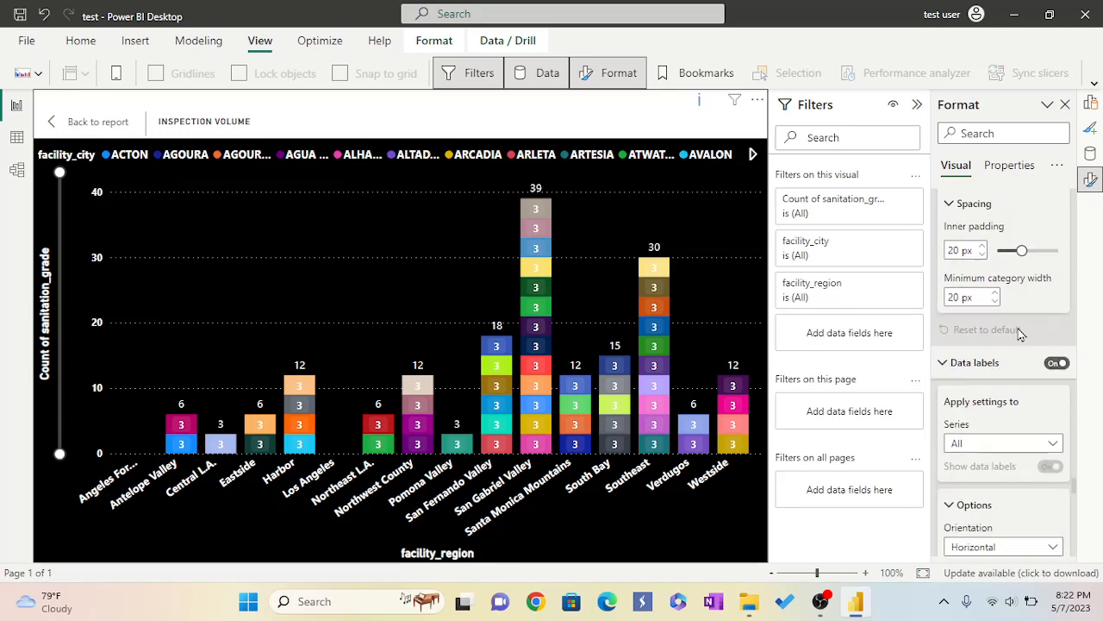
click(1057, 363)
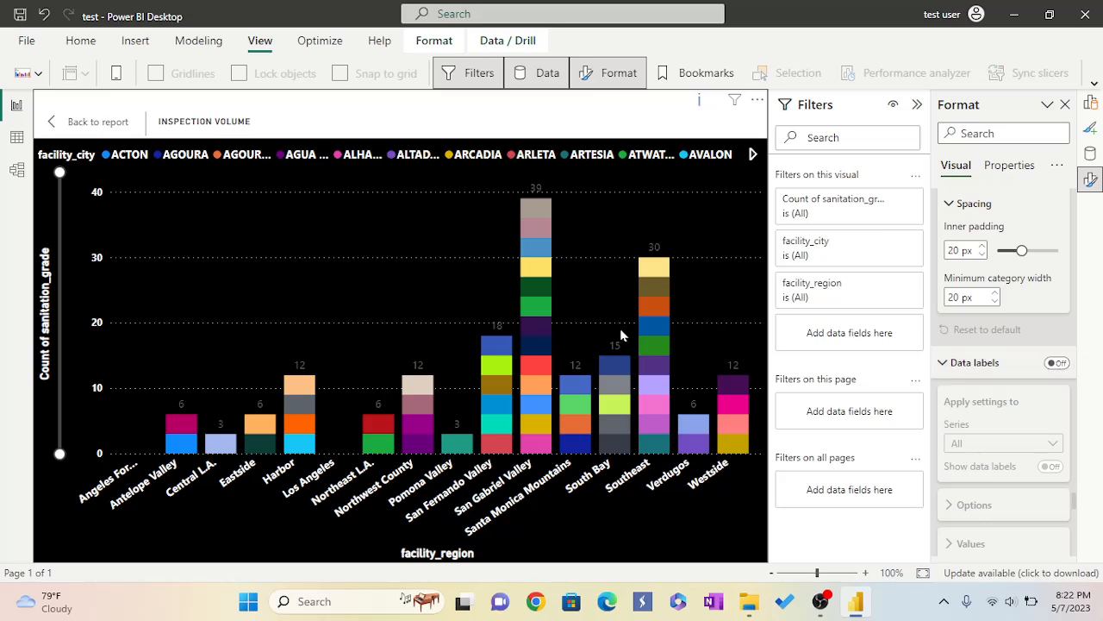
Return to the report page and enlarge the Inspection Volume chart.
click(86, 123)
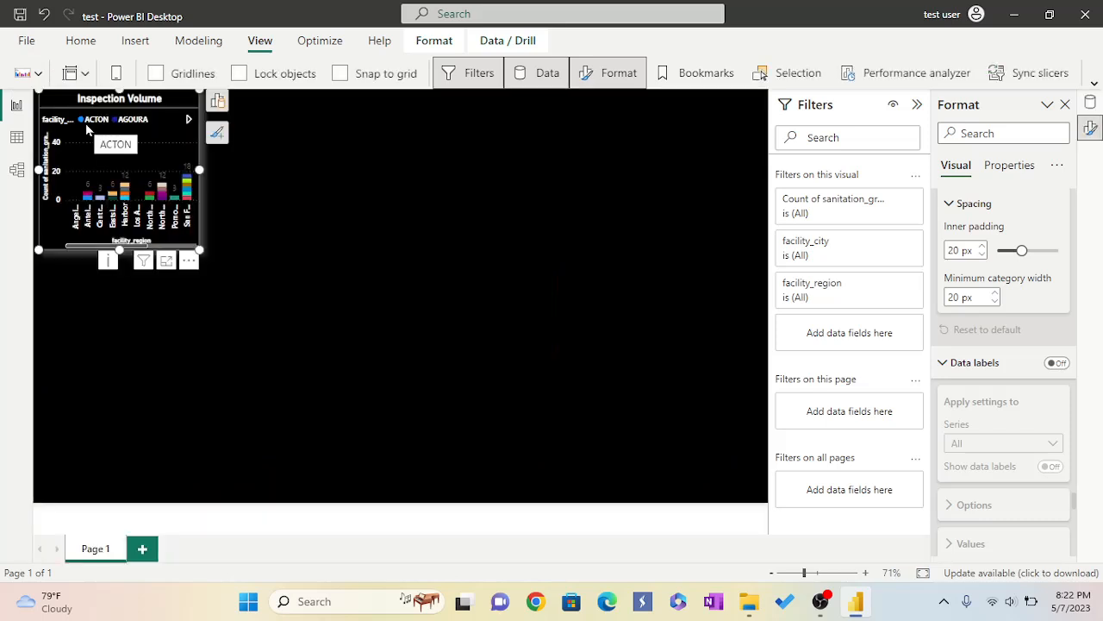
drag(199, 249, 251, 271)
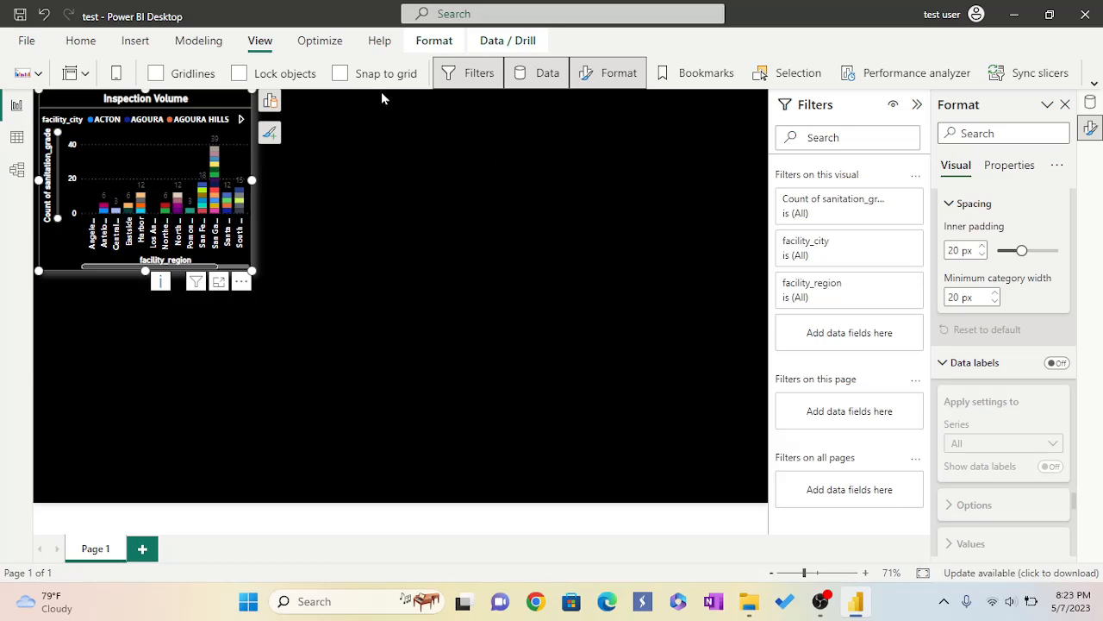
In the data view, add a measure Violation = COUNT('Restaurant Inspection Data'[violation_code]) to the Restaurant Inspection Data table.
click(79, 41)
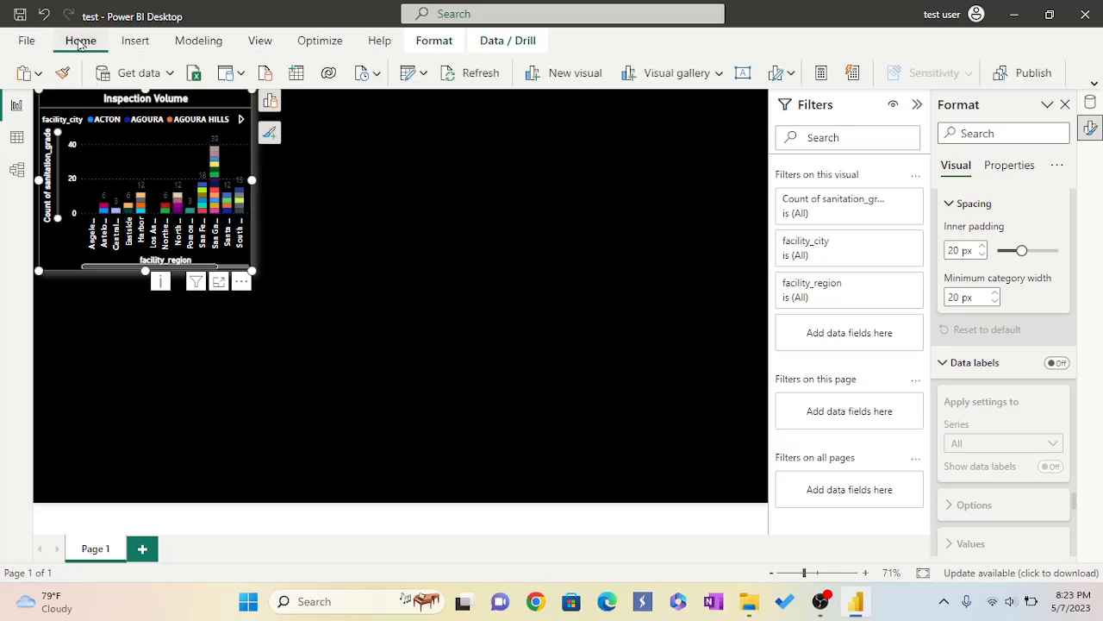
click(16, 139)
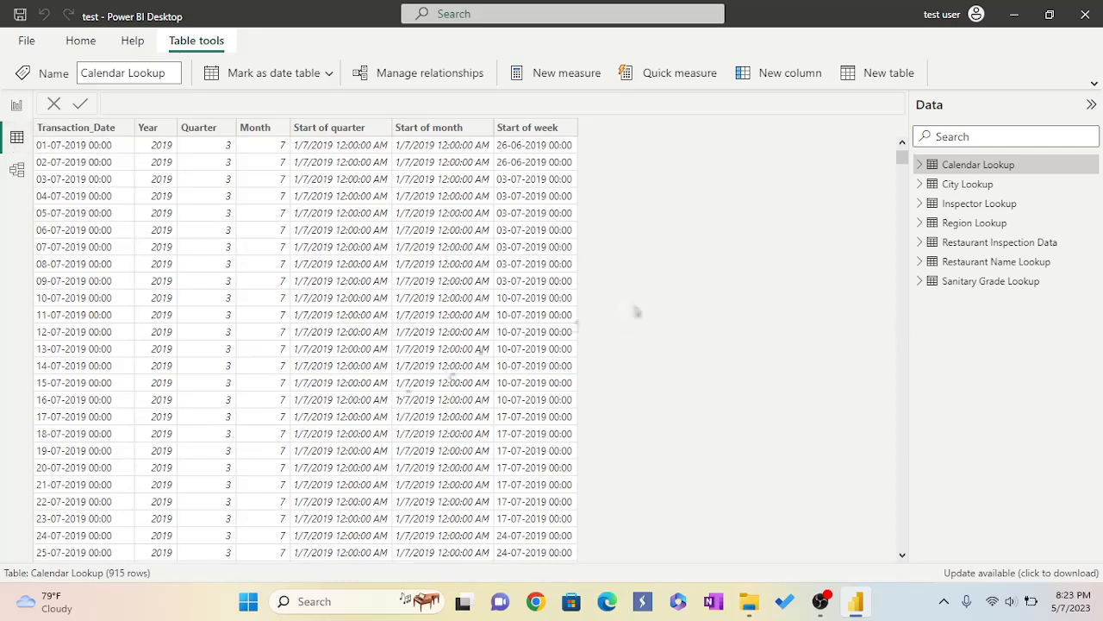
right_click(921, 248)
click(944, 255)
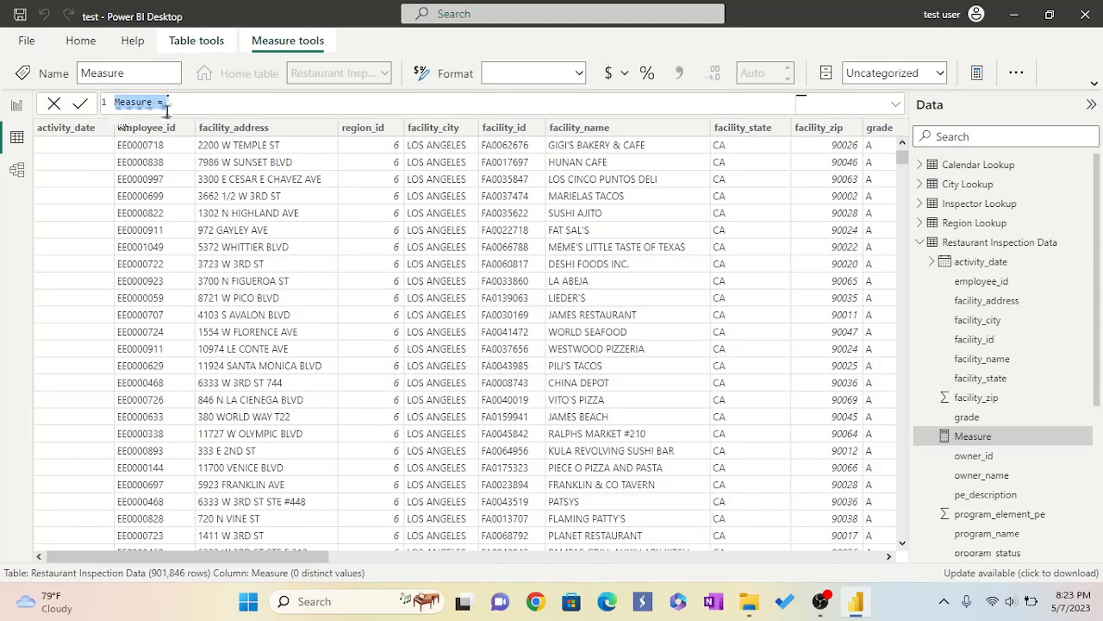
key(BackSpace)
text(Violation = CO)
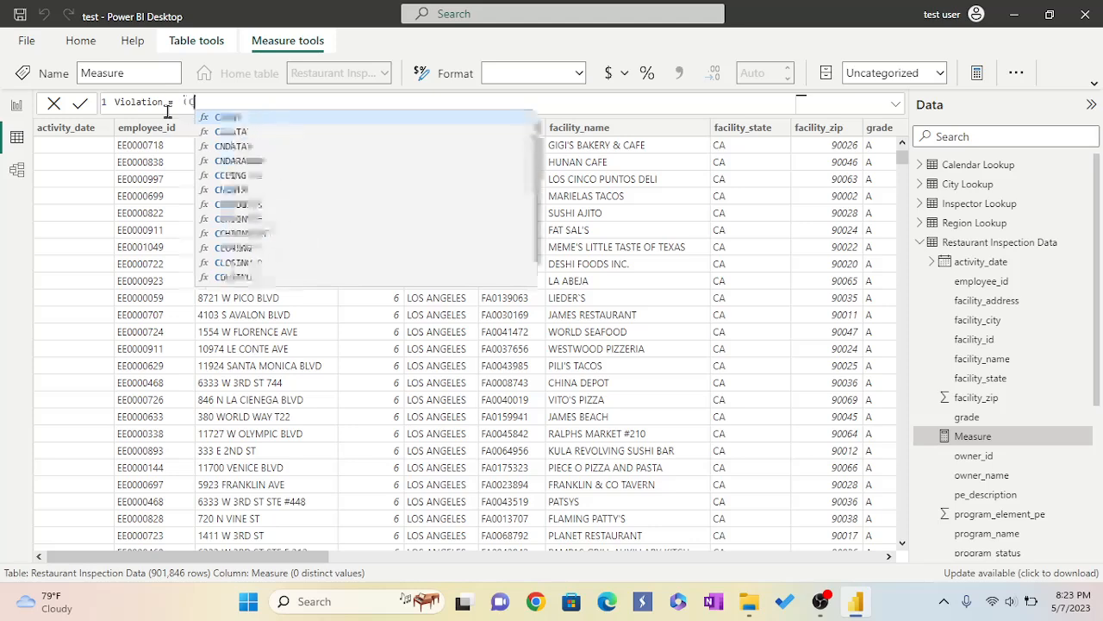
text(UNT)
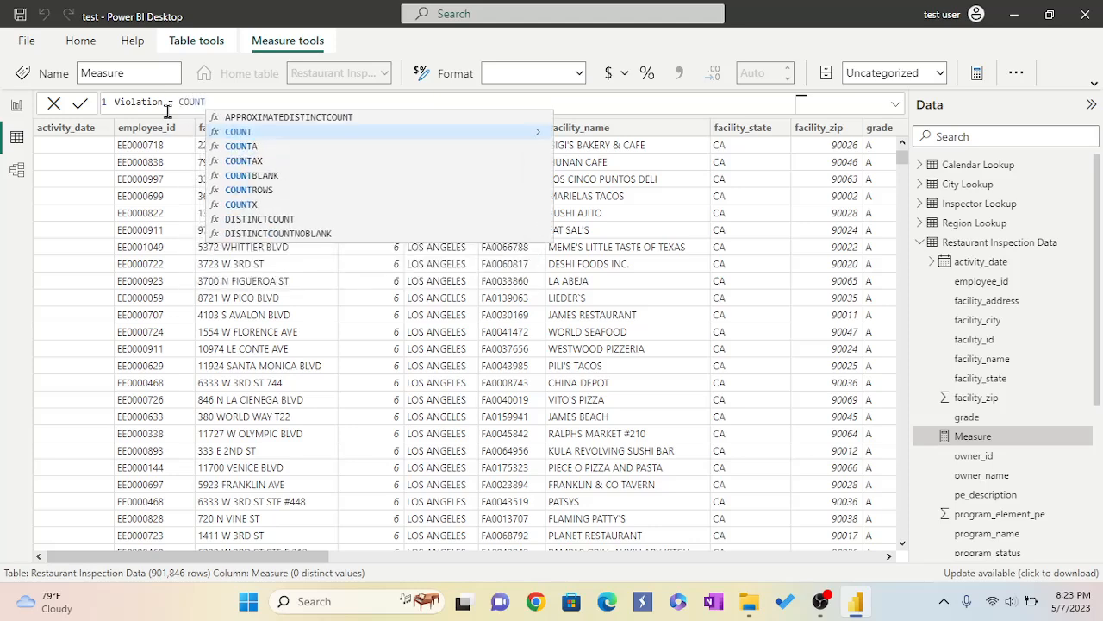
text(()
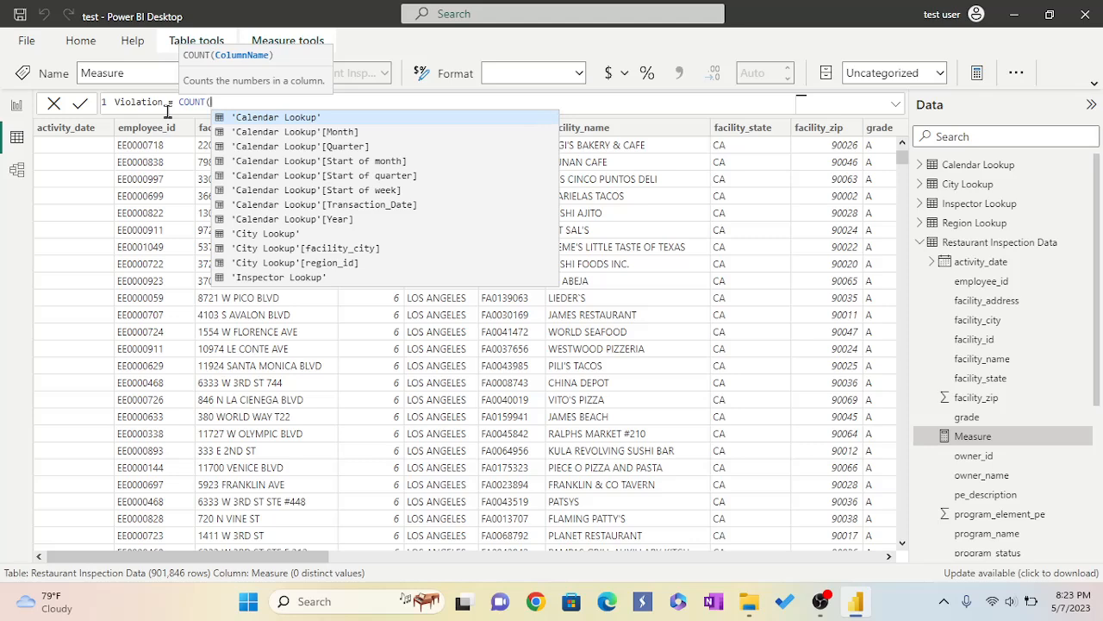
text(v)
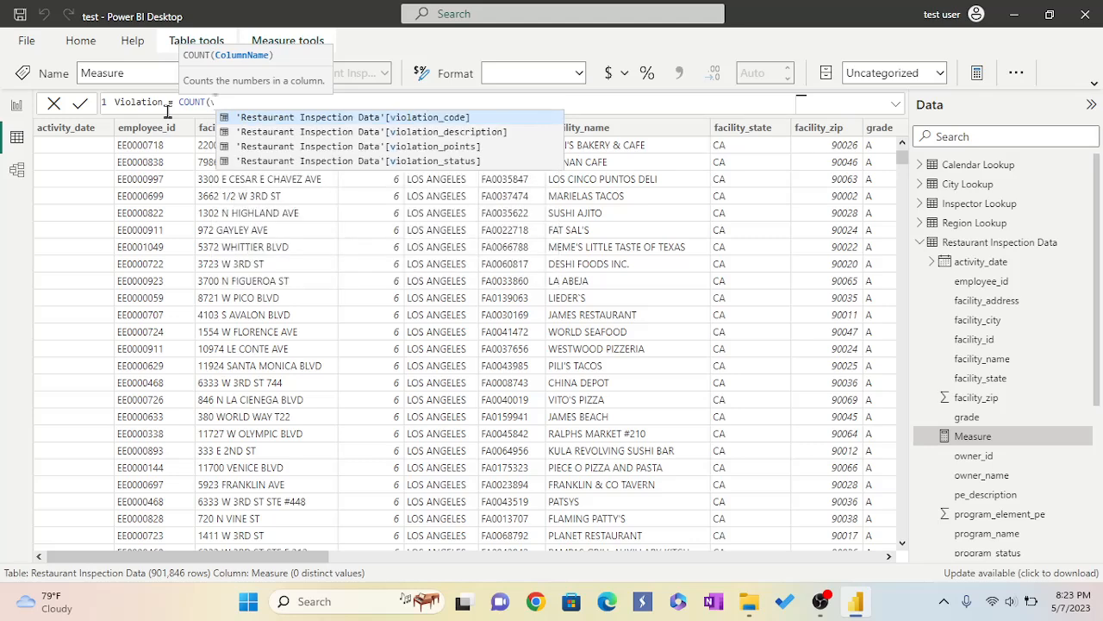
click(287, 118)
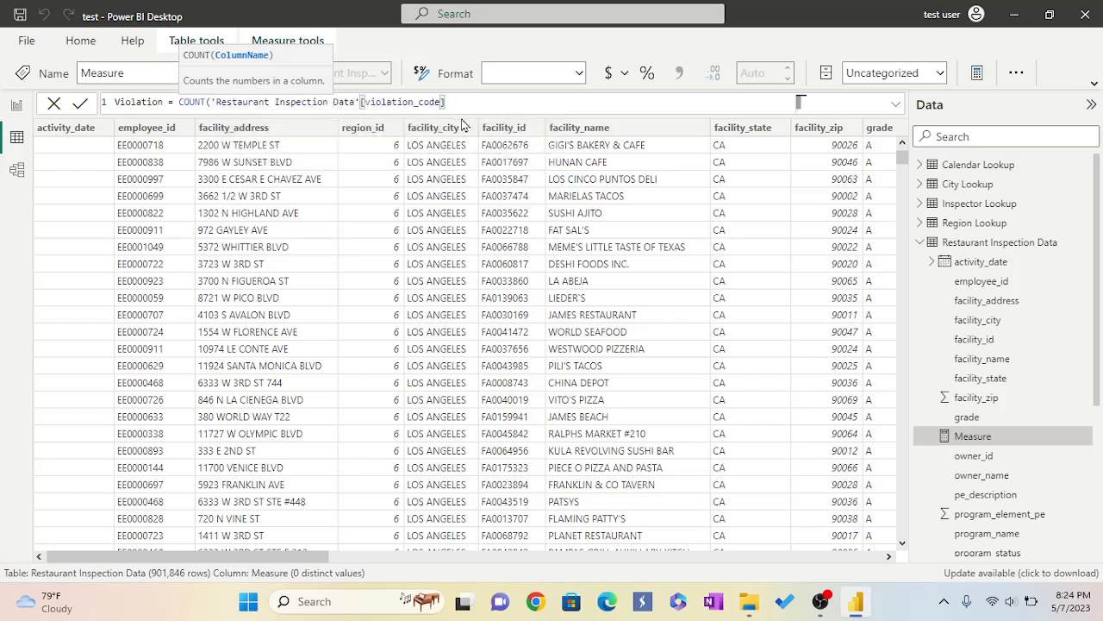
text())
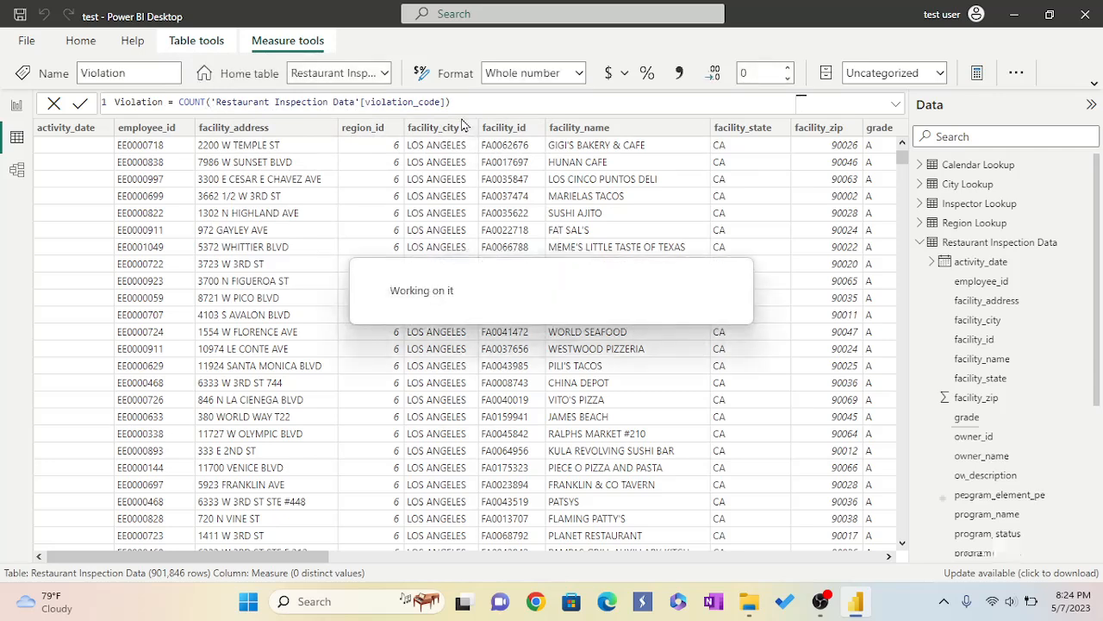
Add a second measure named % Violation combining COUNT of violation_code and COUNT of serial_number from Restaurant Inspection Data.
right_click(926, 184)
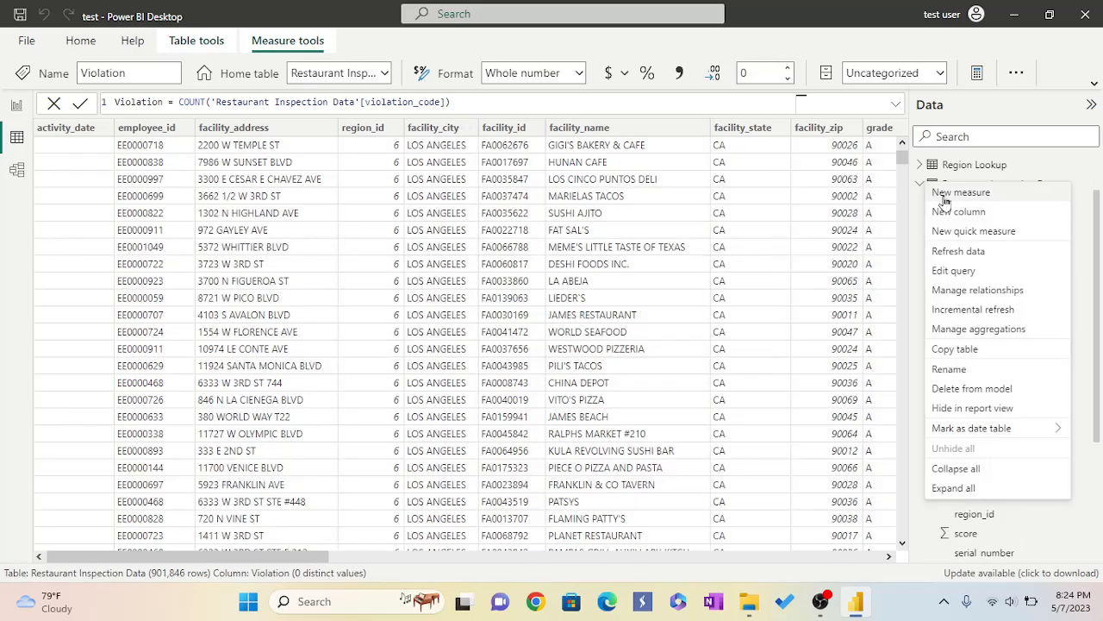
key(Escape)
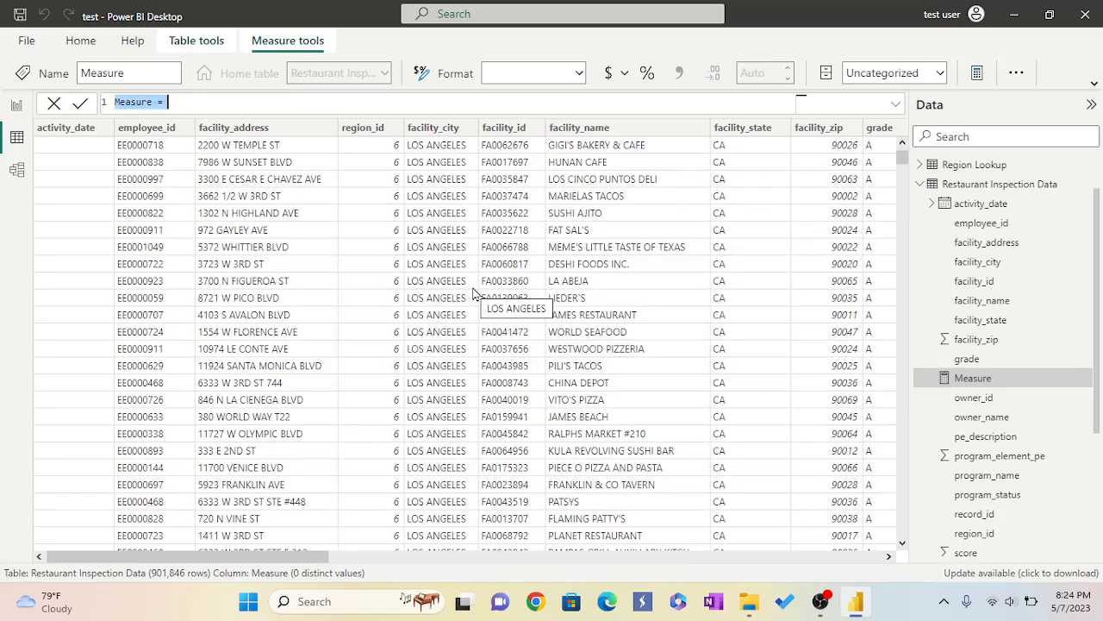
text(%)
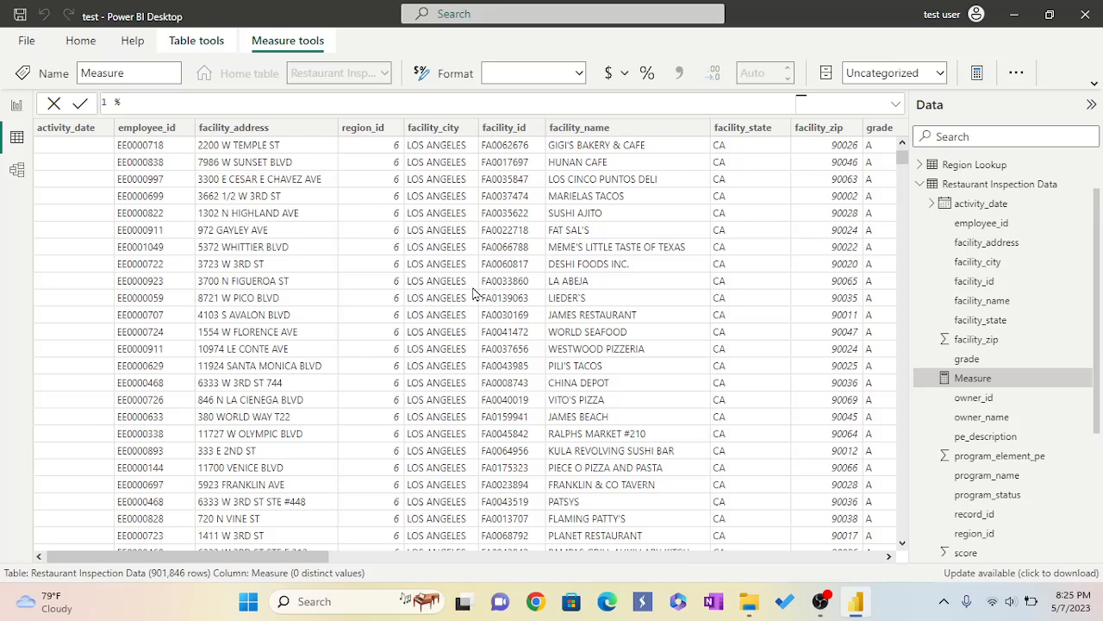
text(violation)
key(BackSpace)
key(BackSpace)
key(BackSpace)
key(BackSpace)
key(BackSpace)
key(BackSpace)
key(BackSpace)
key(BackSpace)
key(BackSpace)
text(Violation = COUNT)
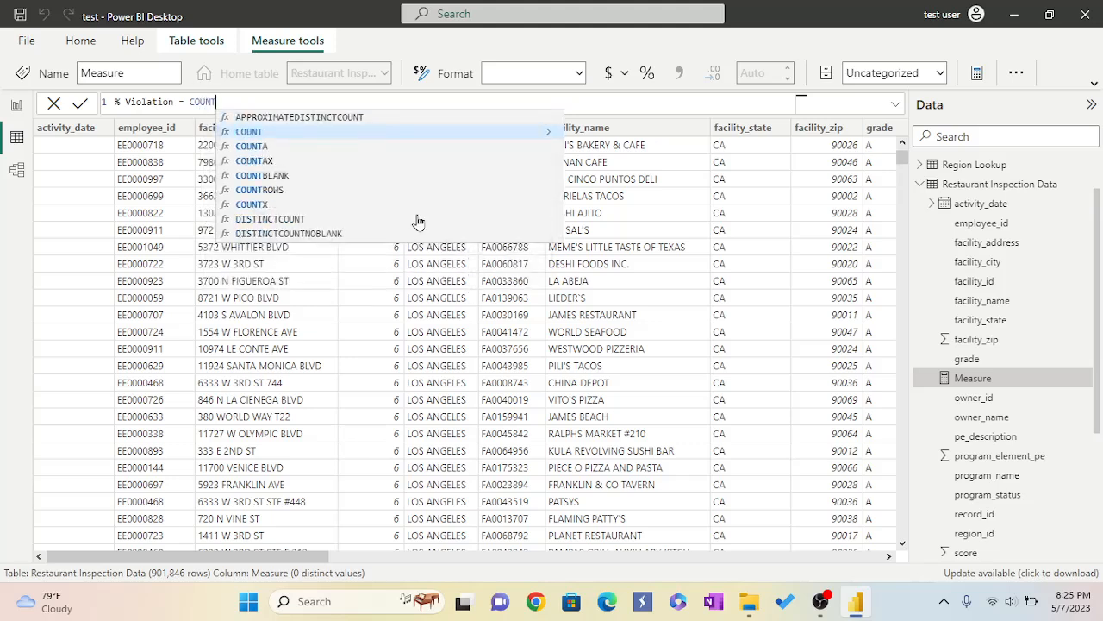
text(()
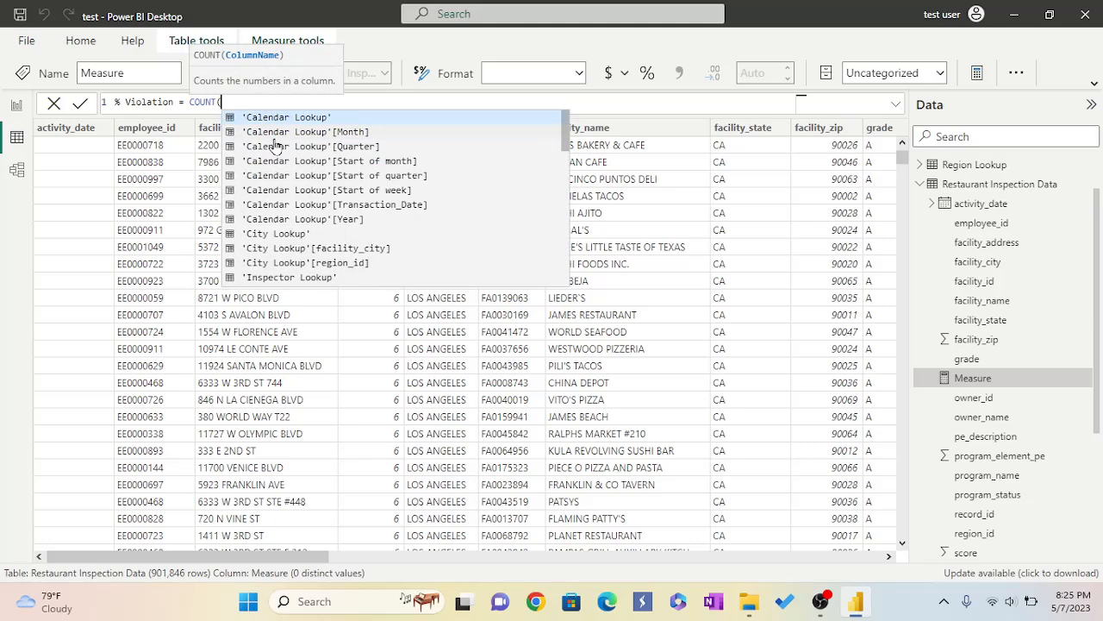
text(v)
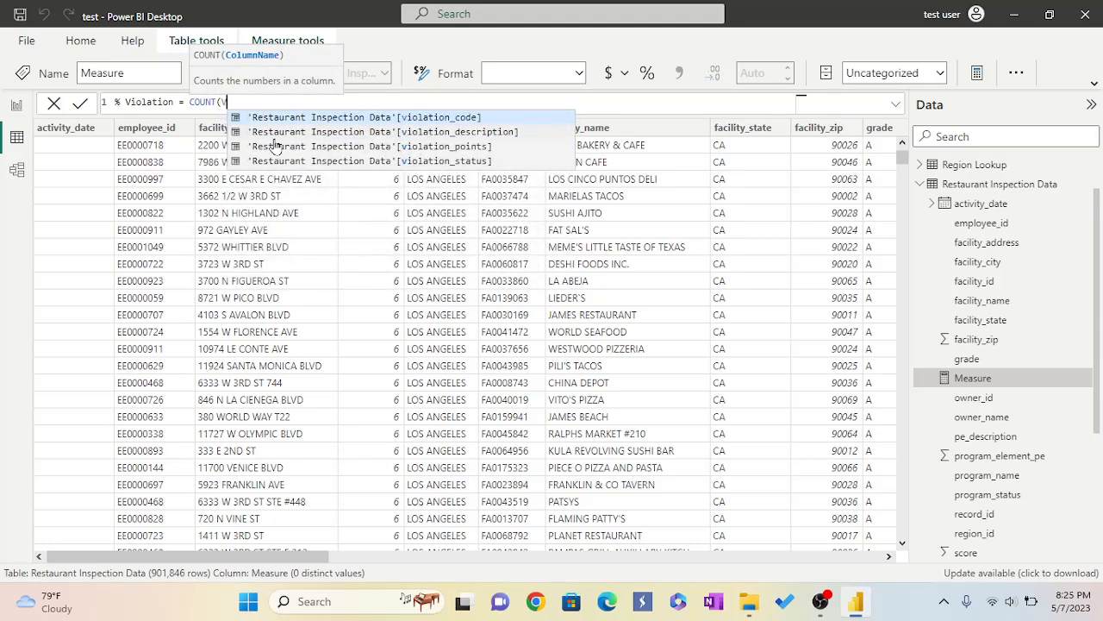
click(287, 120)
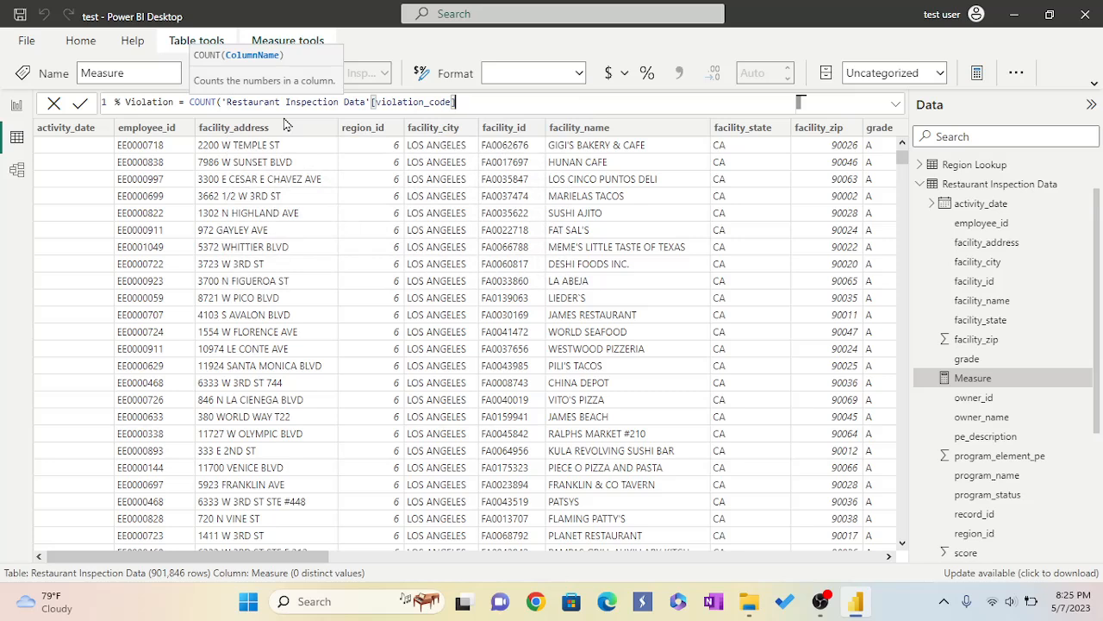
text())
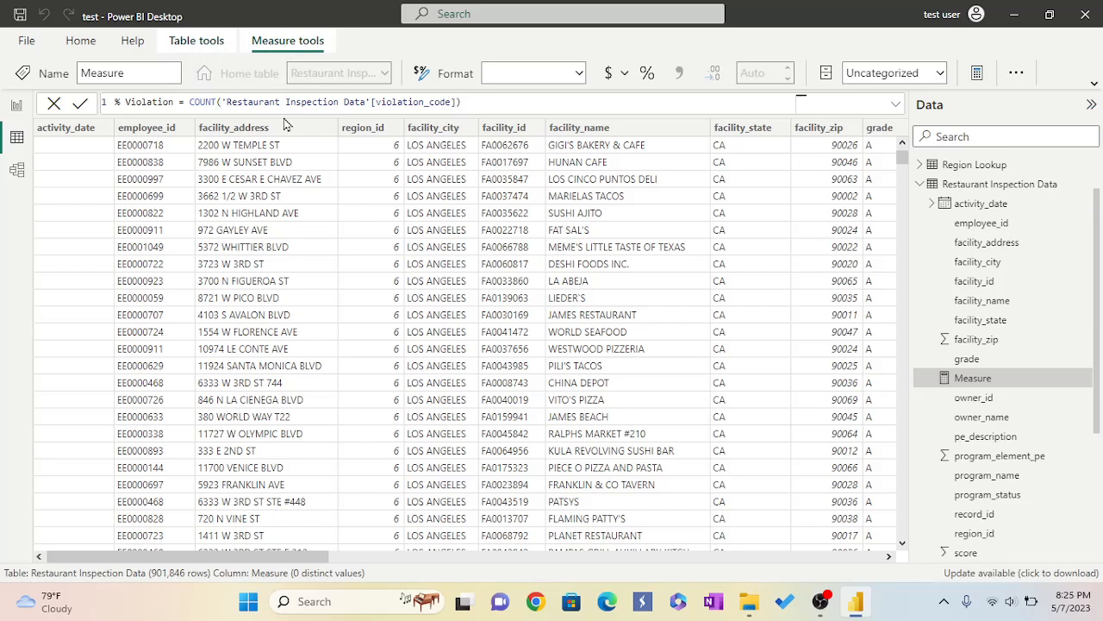
text( -)
text(COUNT)
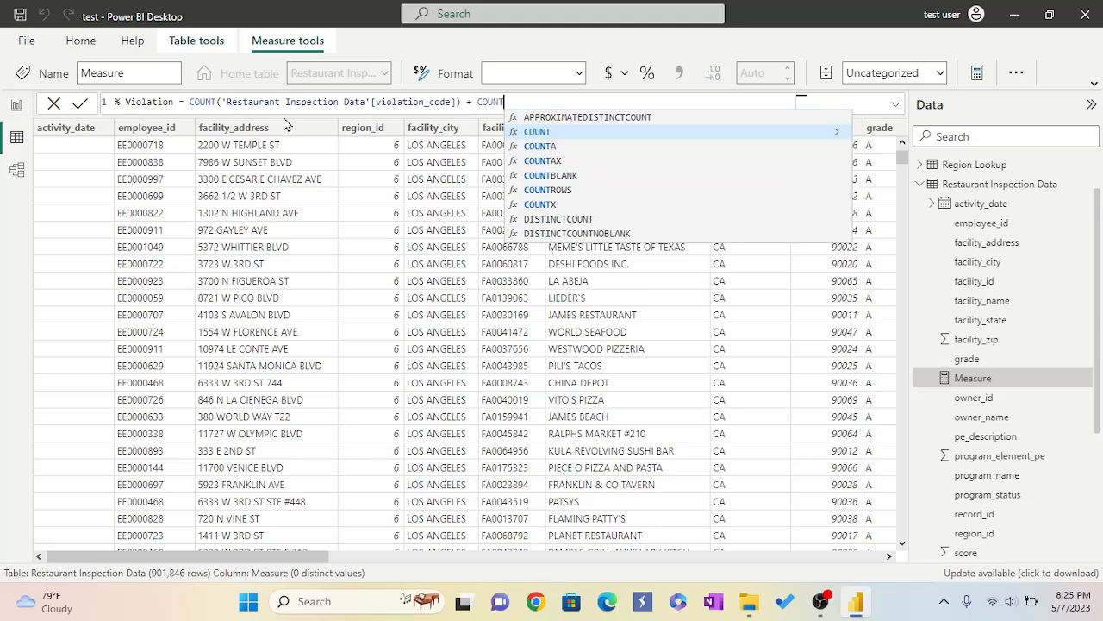
click(535, 133)
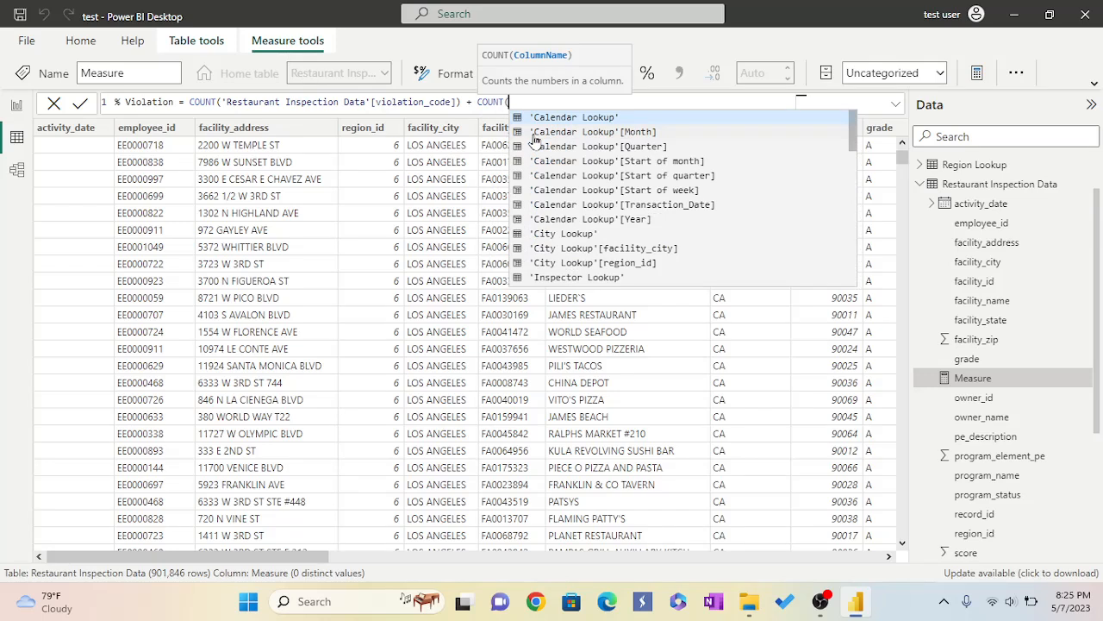
text(()
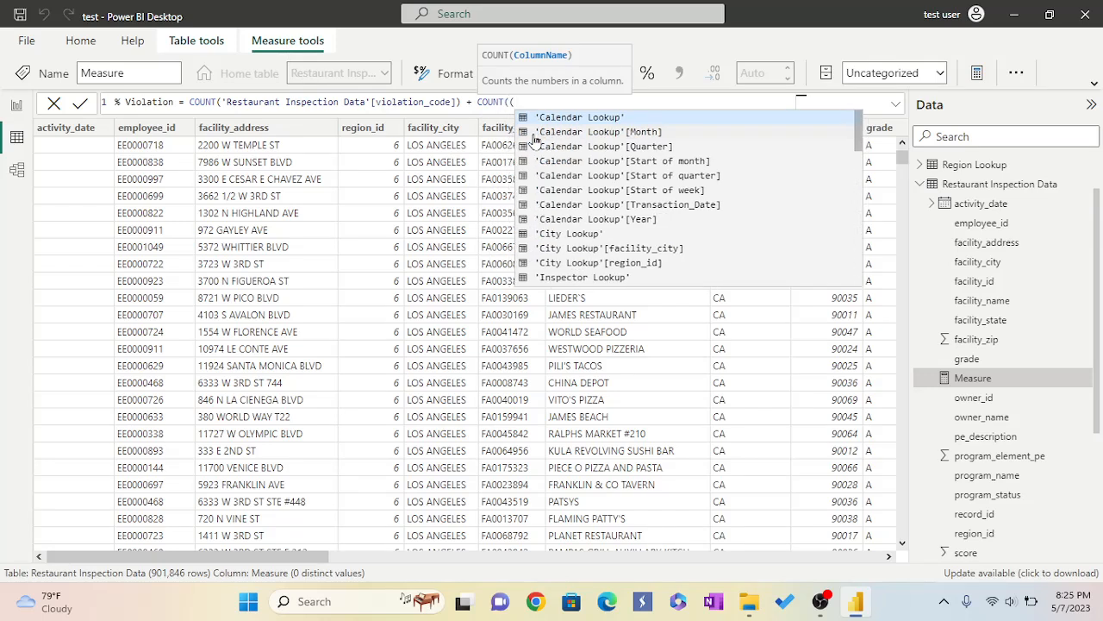
key(BackSpace)
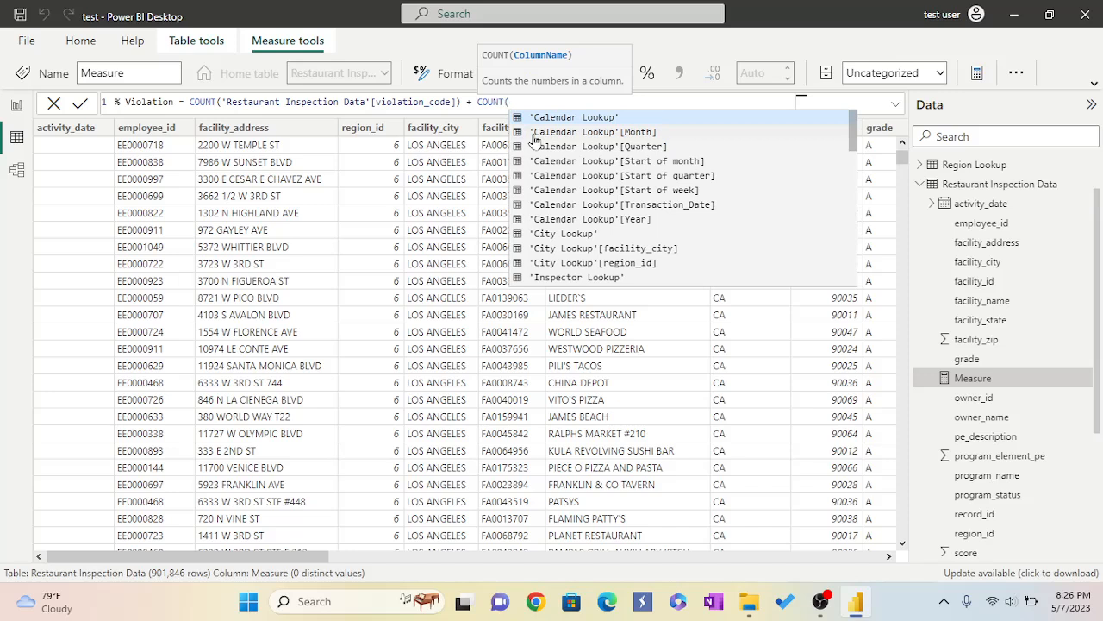
text(SE)
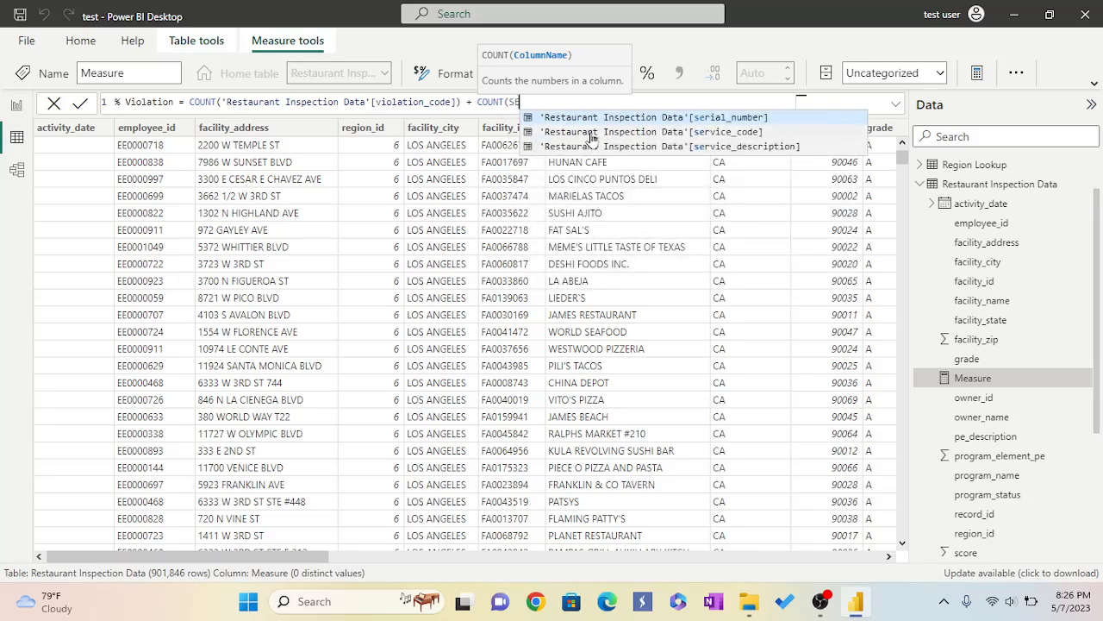
key(Tab)
text())
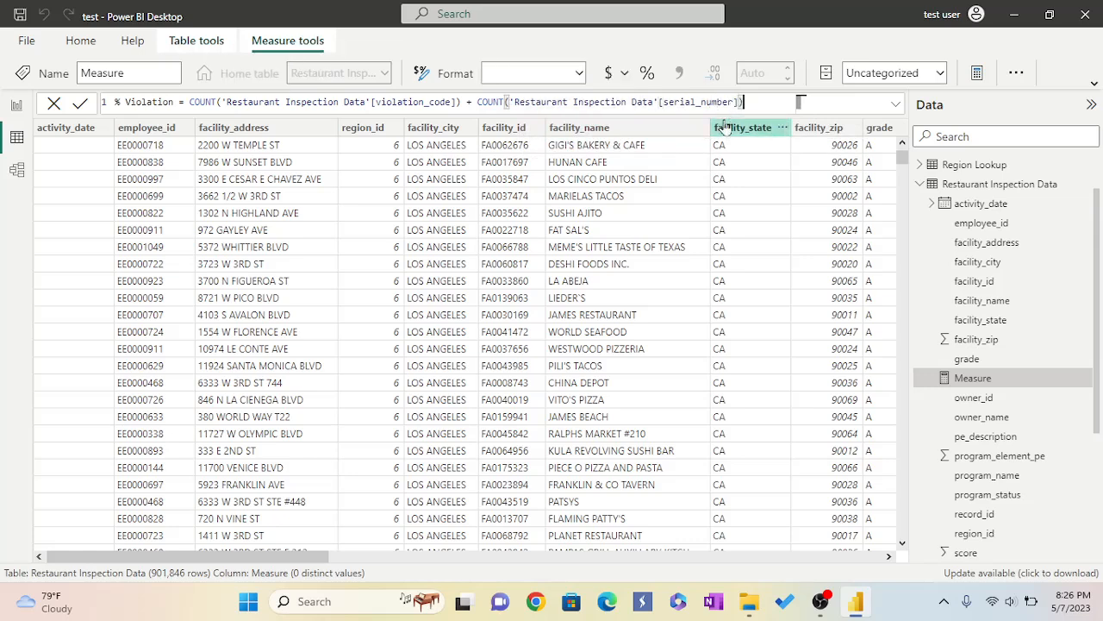
key(Return)
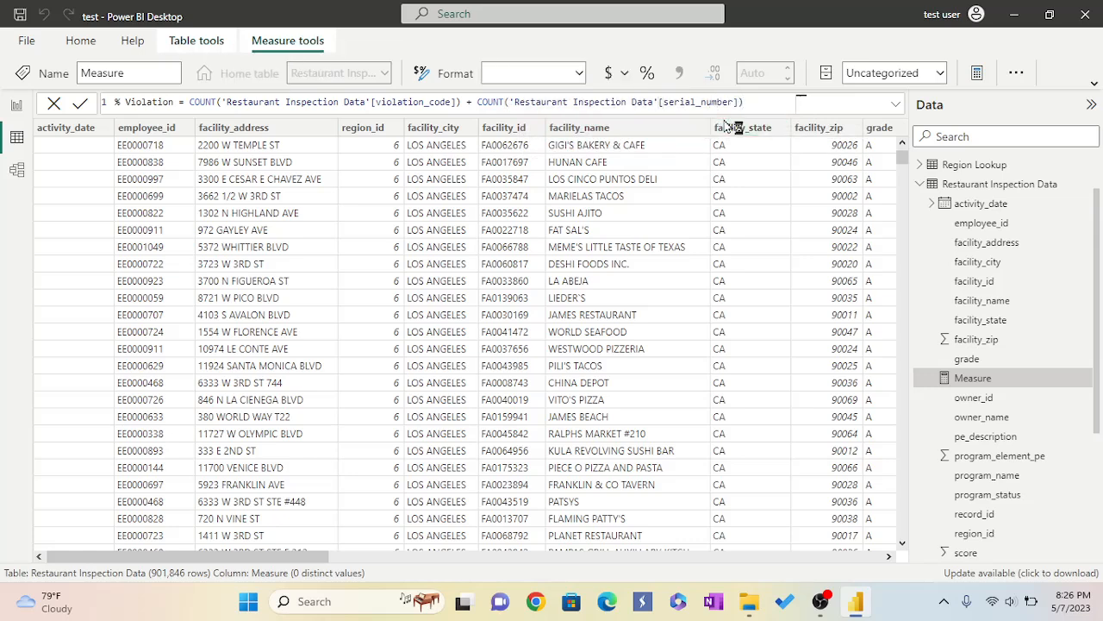
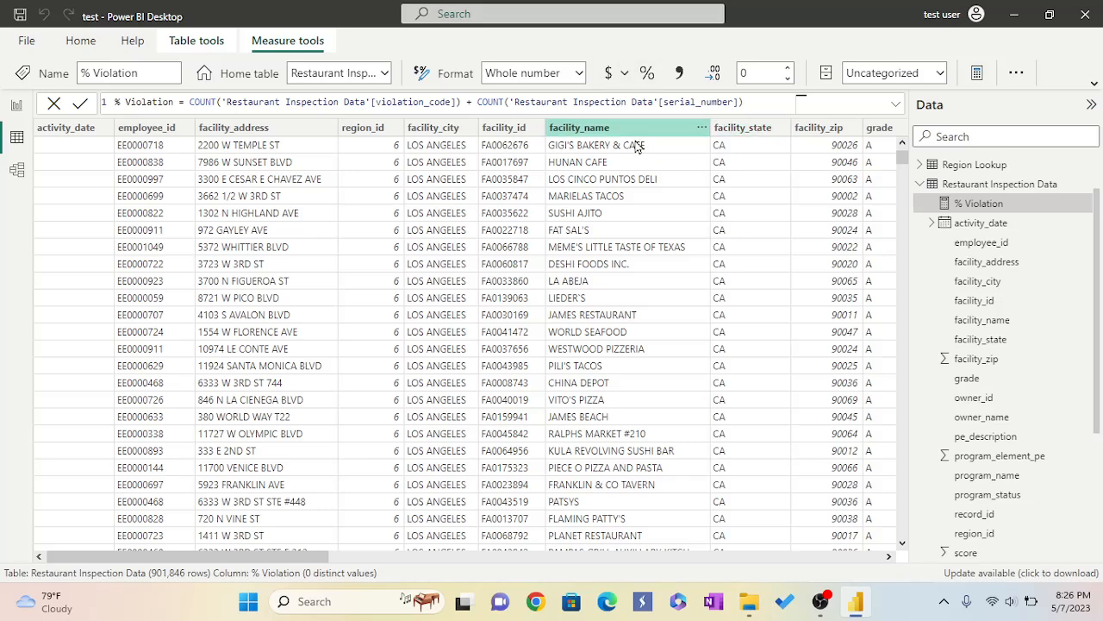
Insert a decomposition tree visual on the report page.
click(16, 109)
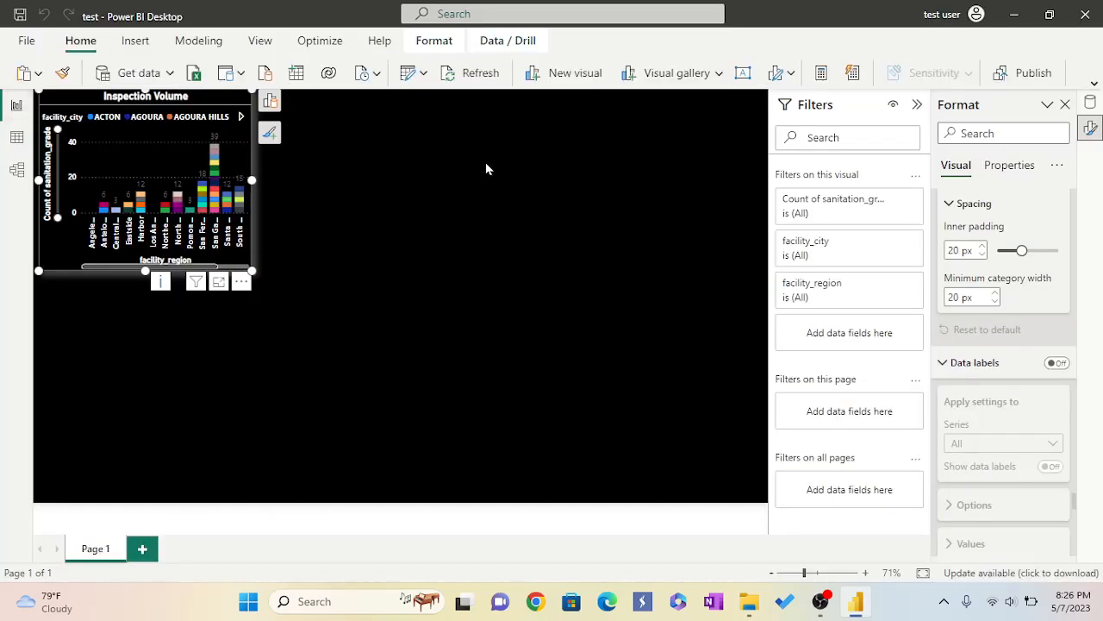
click(719, 74)
scroll(640, 237, down, 5)
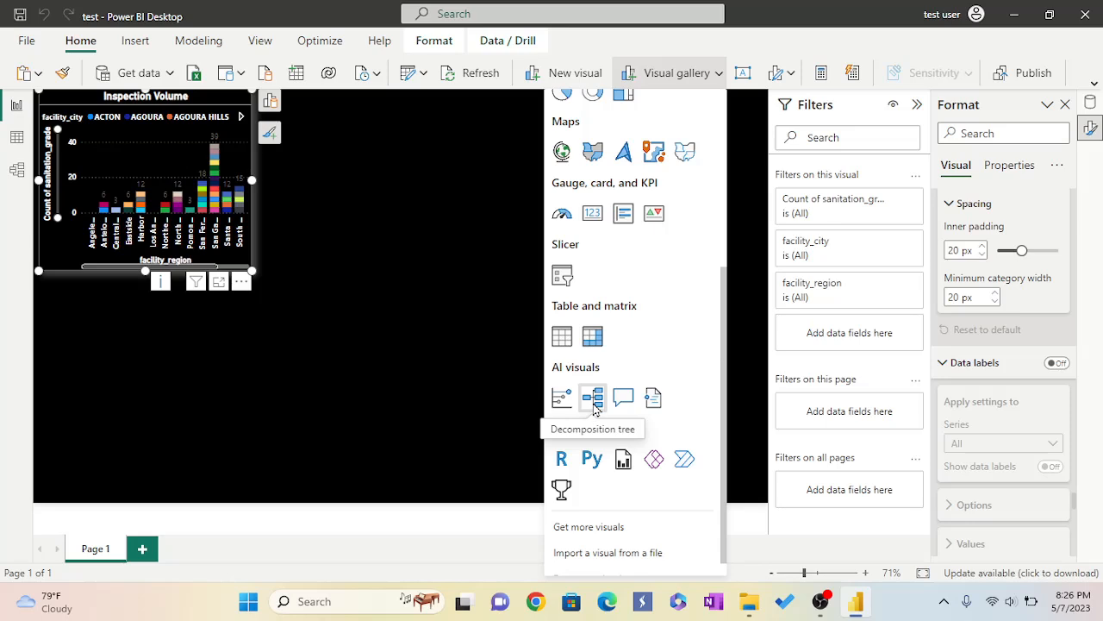
click(595, 399)
click(594, 397)
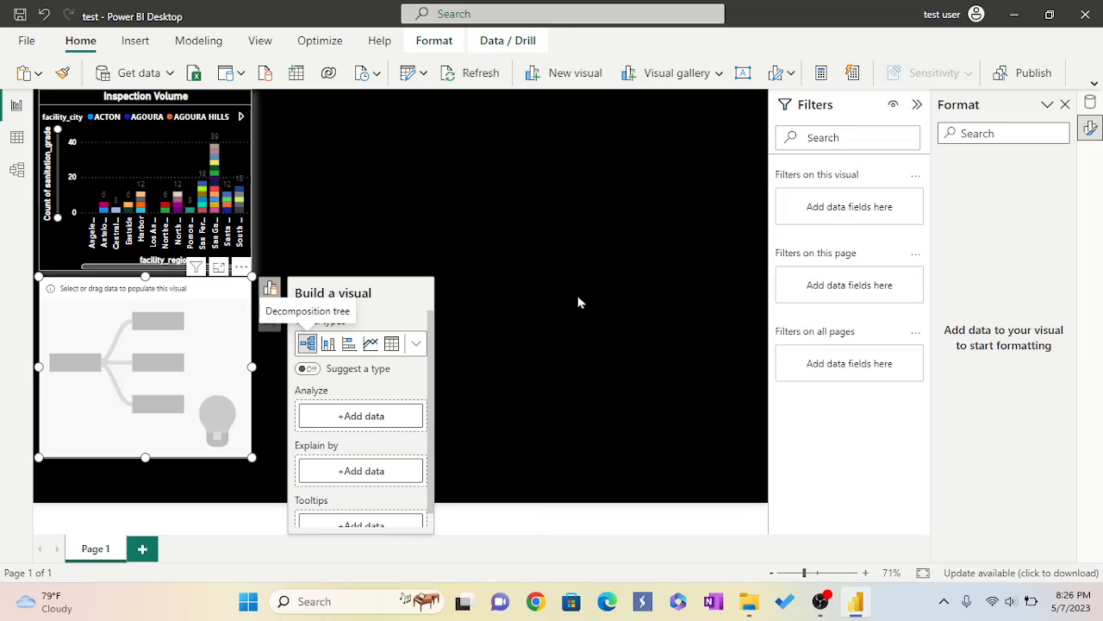
Add the Violation measure as the decomposition tree's Analyze value.
click(360, 417)
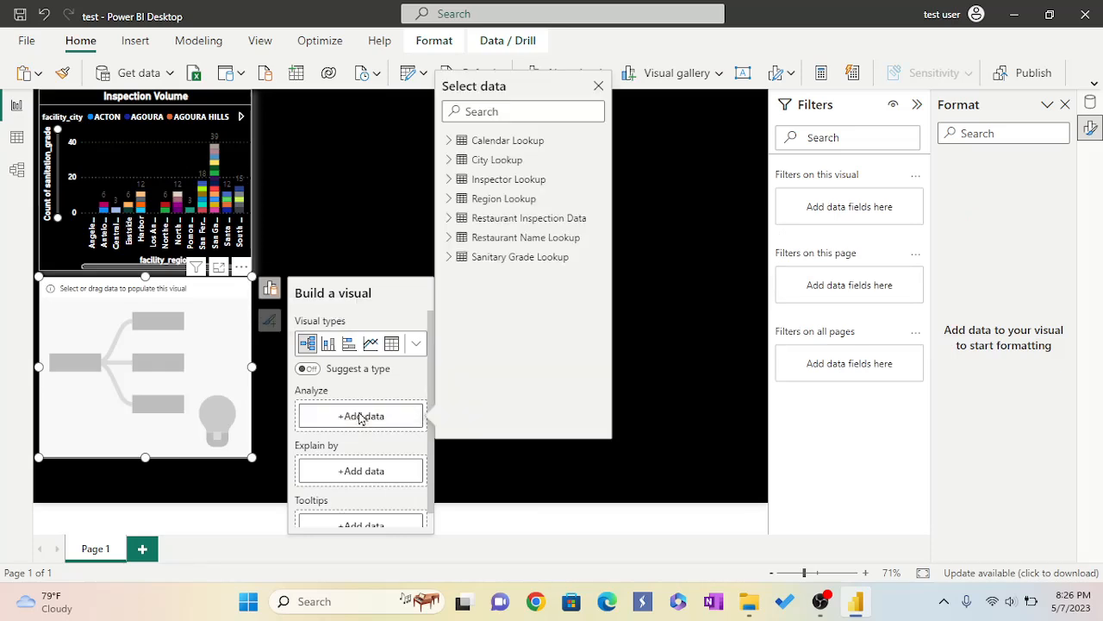
click(488, 111)
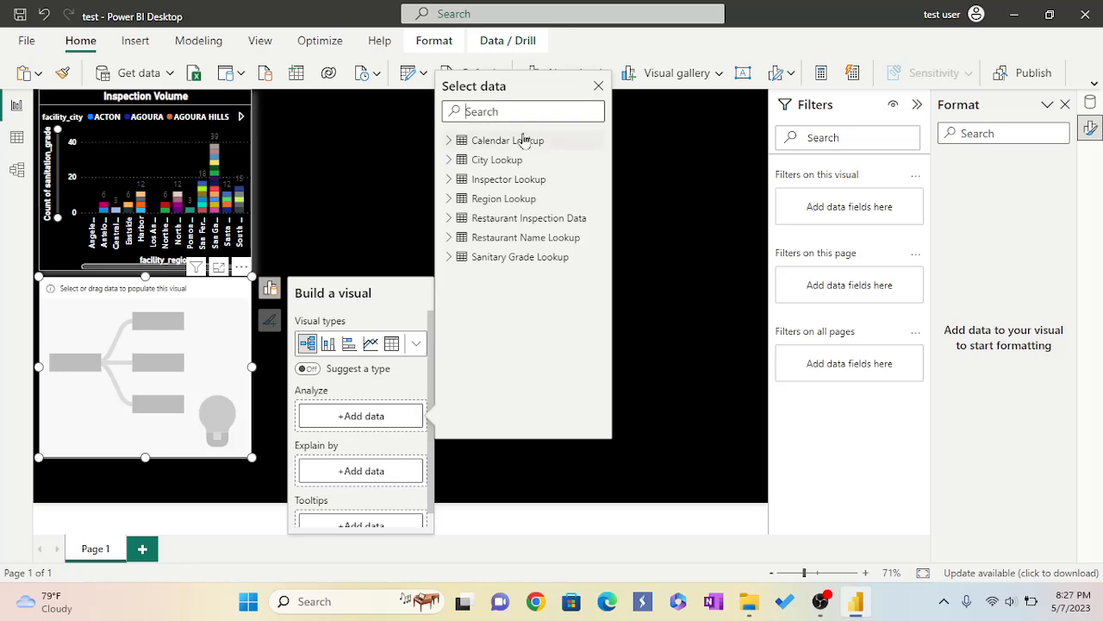
text(Vi)
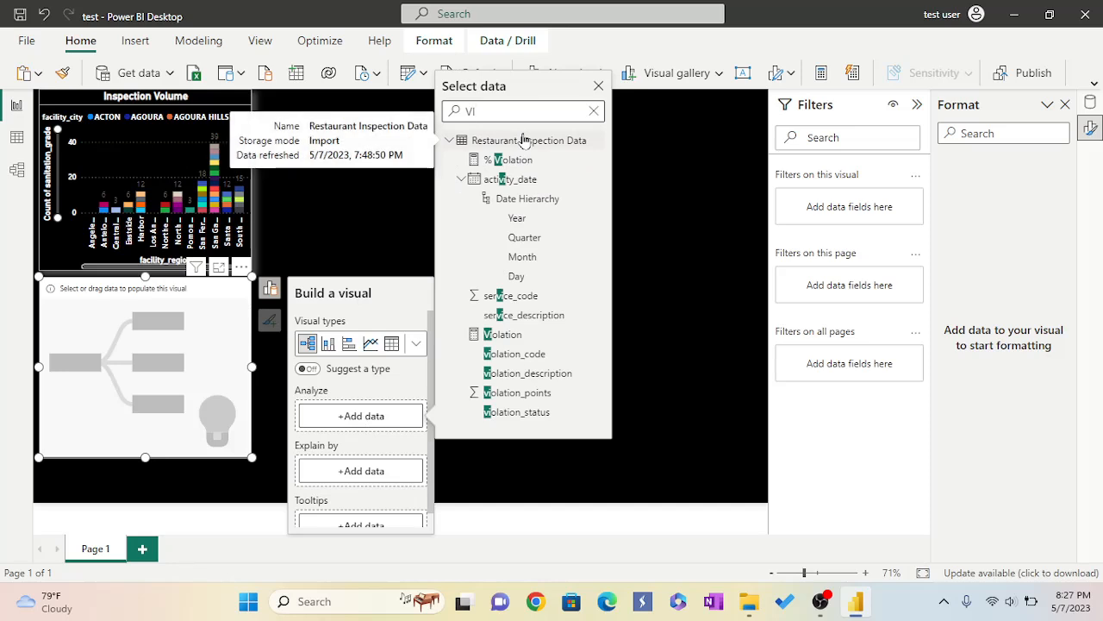
click(518, 335)
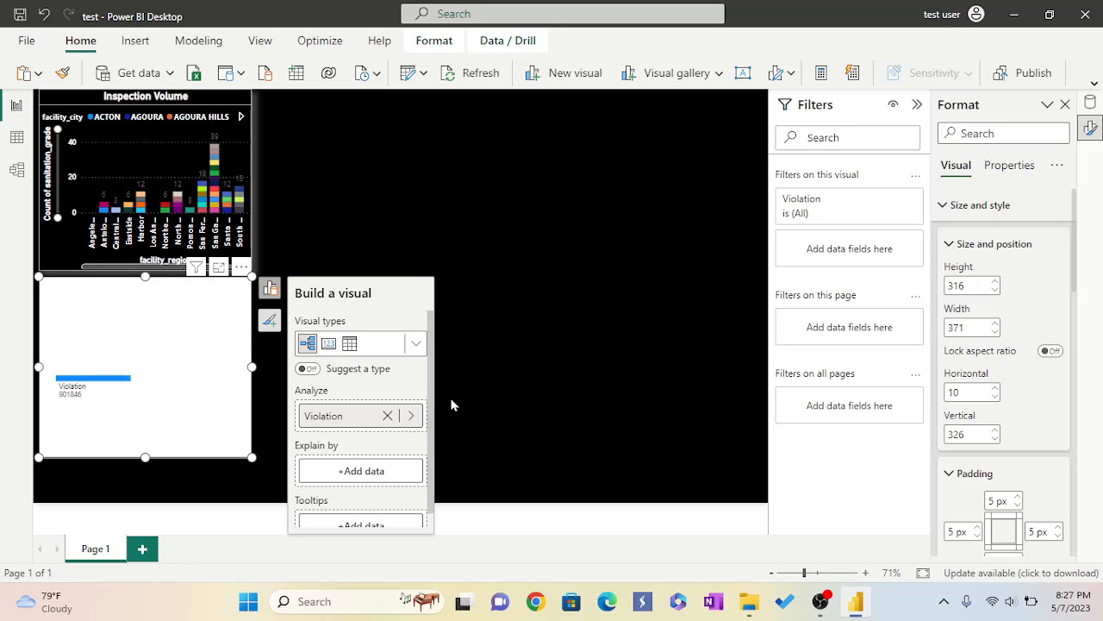
Add facility_region and violation_description from Region Lookup and Restaurant Inspection Data as Explain by fields.
click(335, 472)
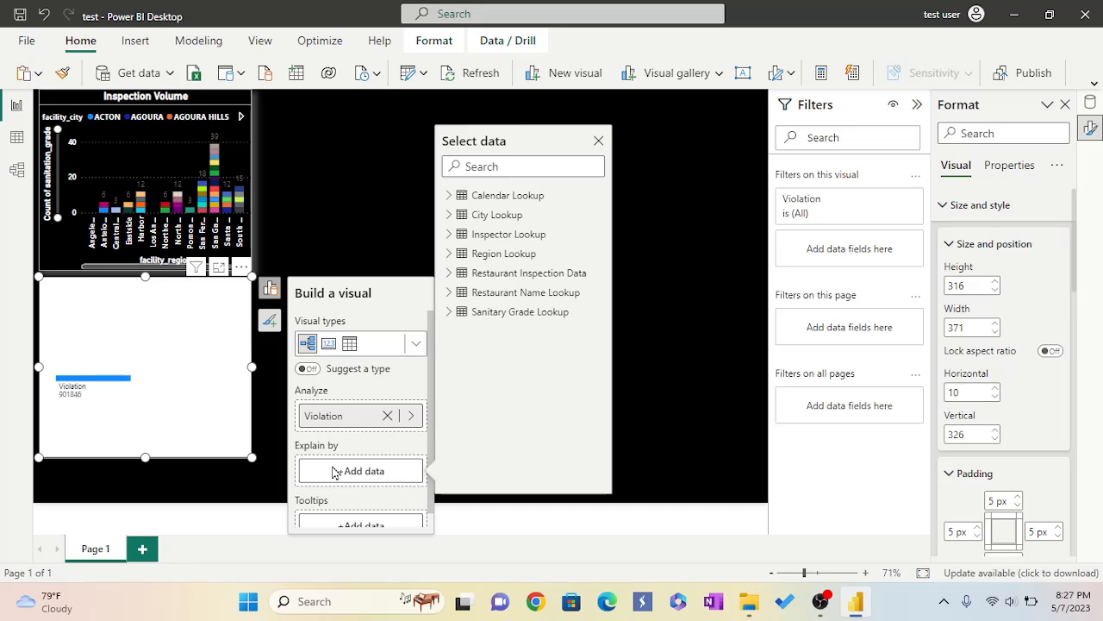
click(500, 169)
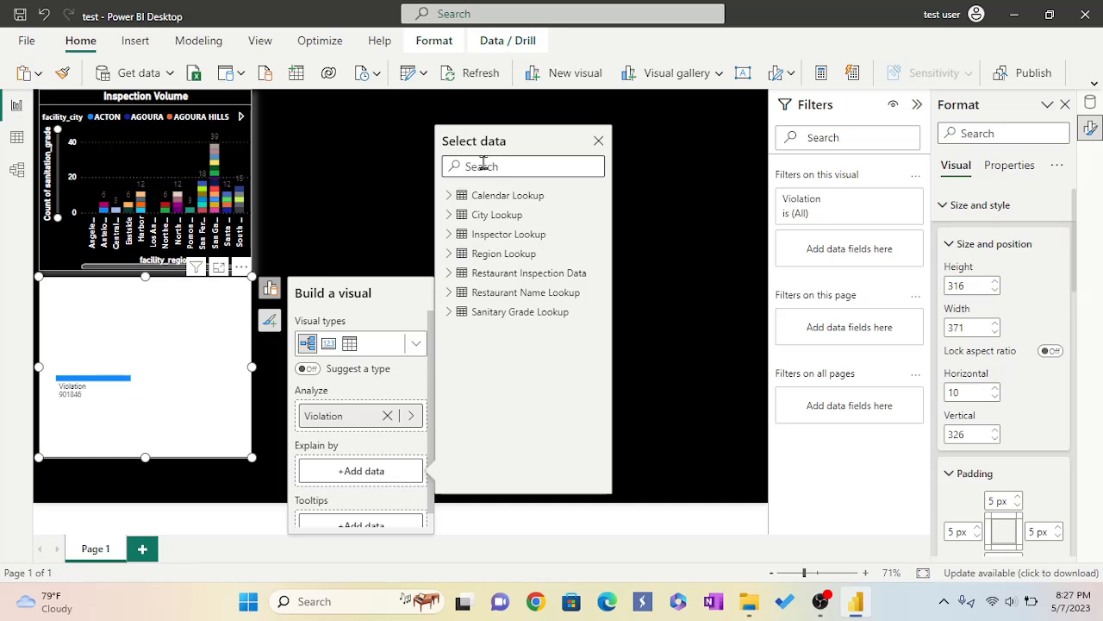
text(Facili)
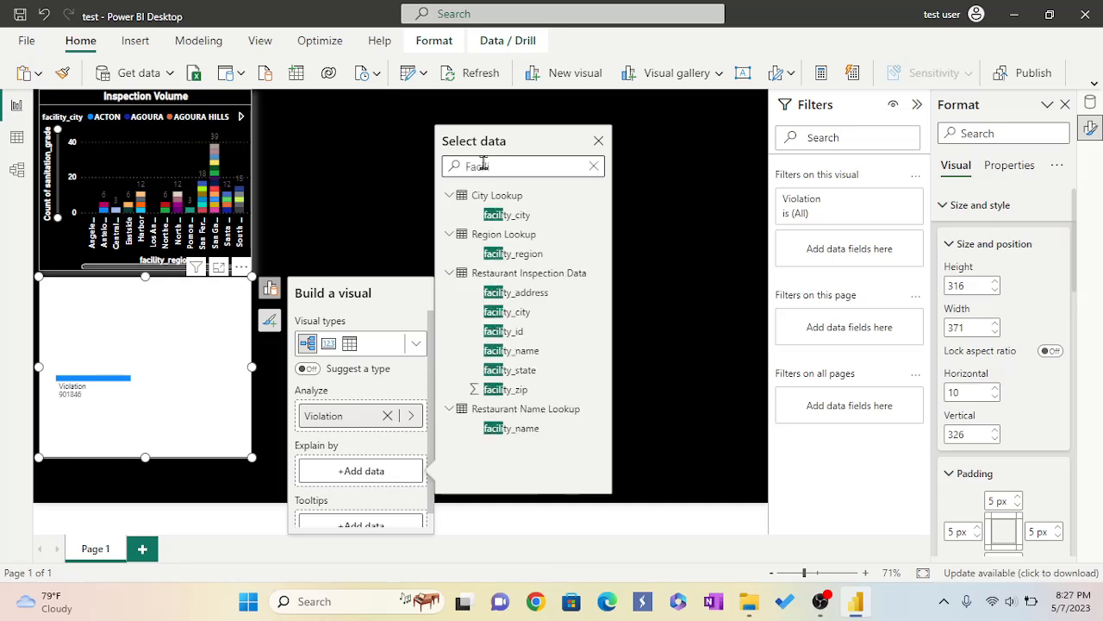
click(512, 253)
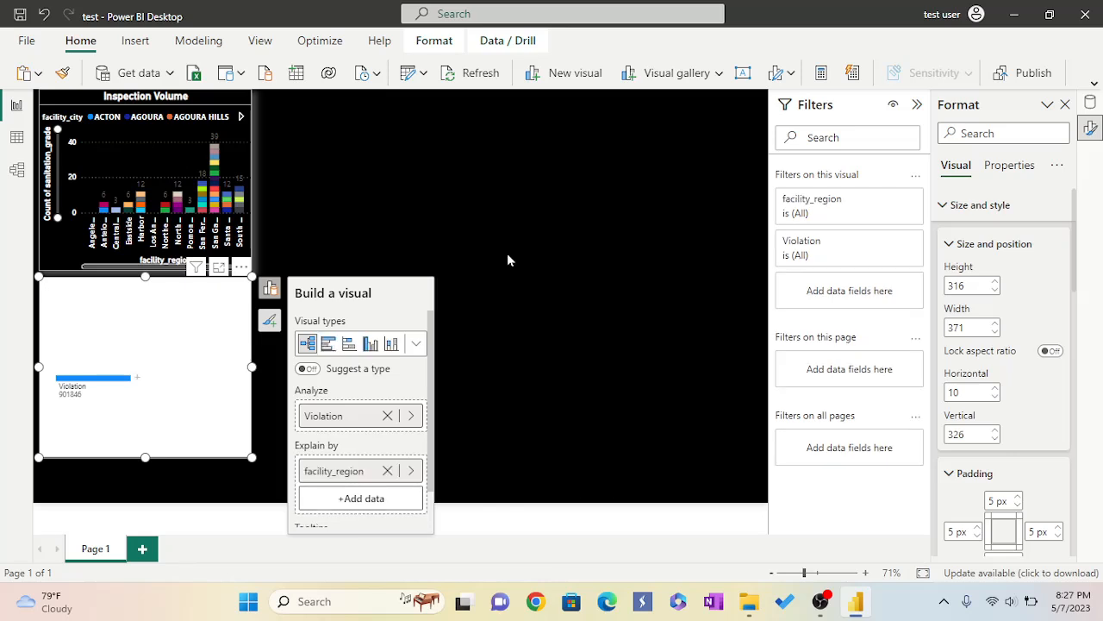
click(375, 500)
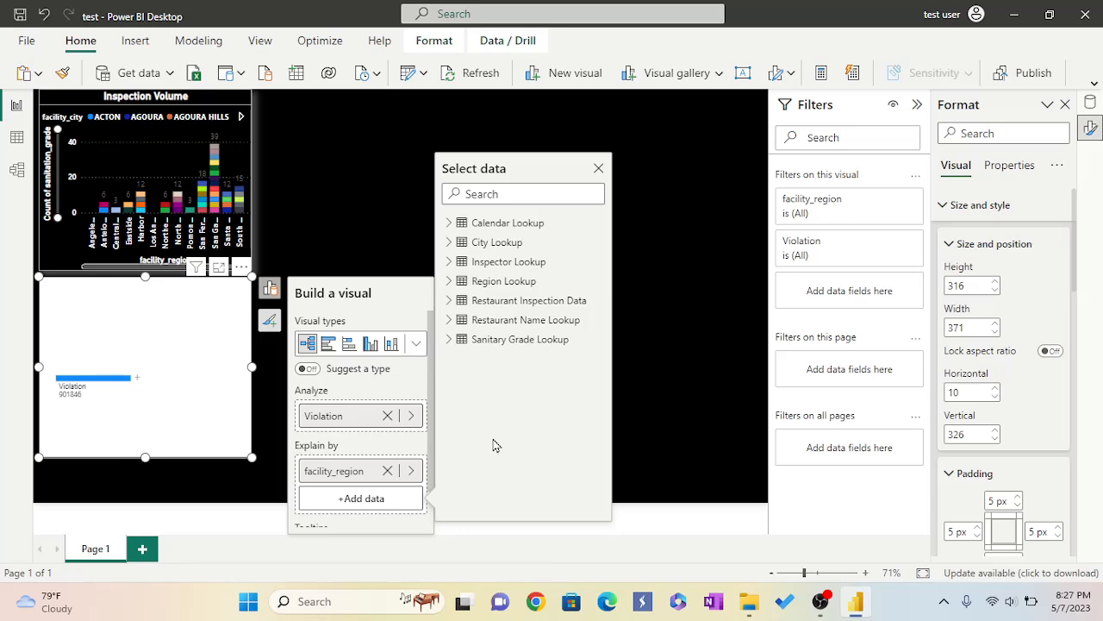
click(486, 193)
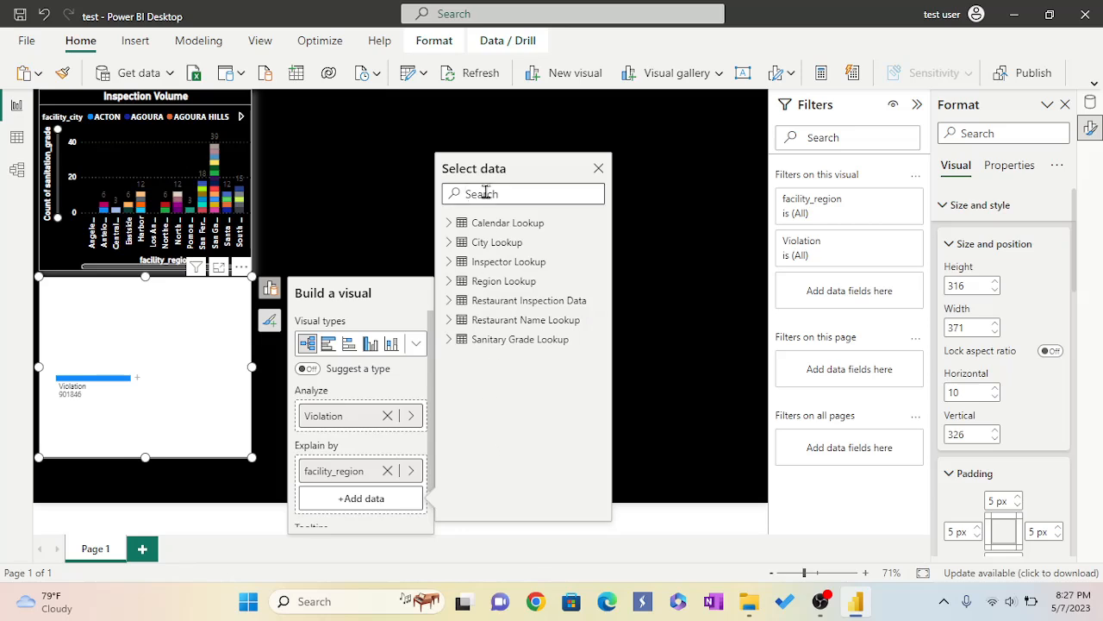
text(viola)
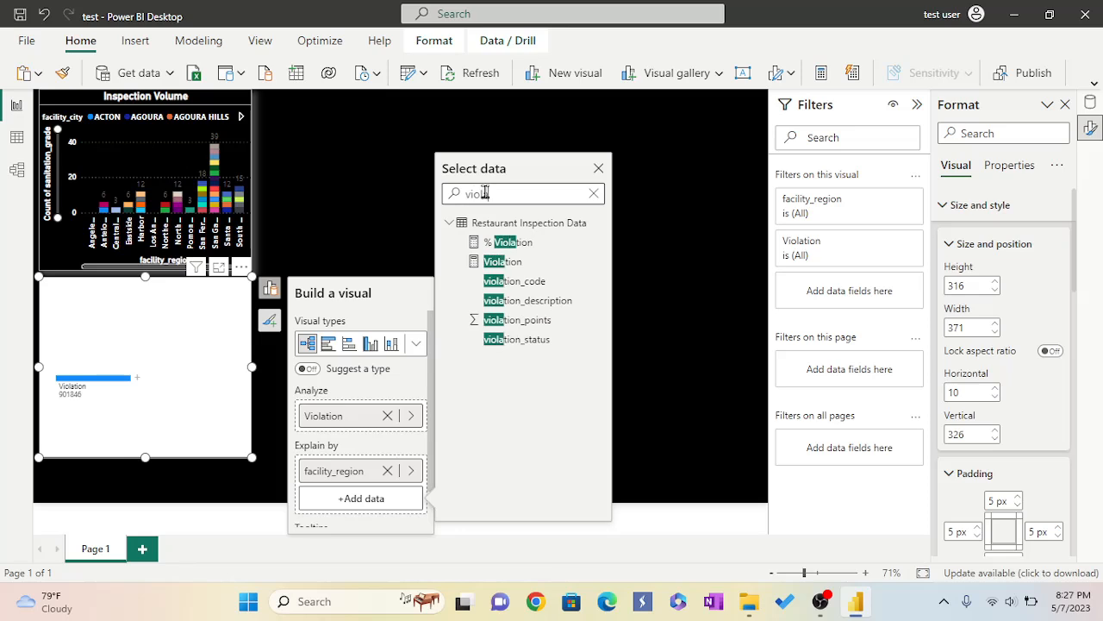
click(515, 302)
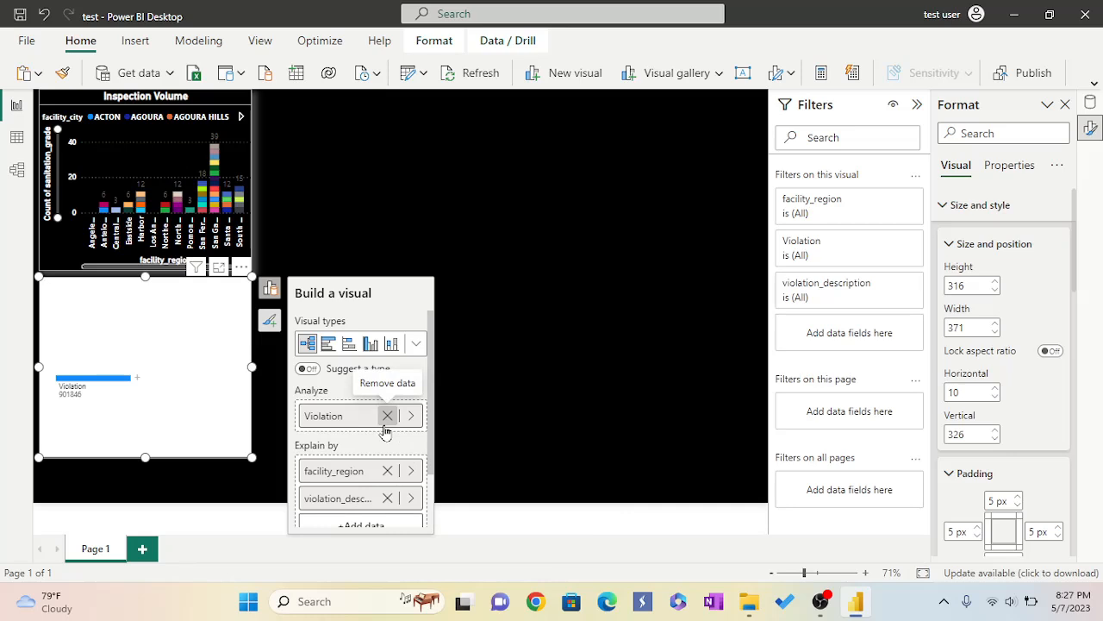
Add the % Violation measure to the decomposition tree's tooltips.
scroll(385, 431, down, 1)
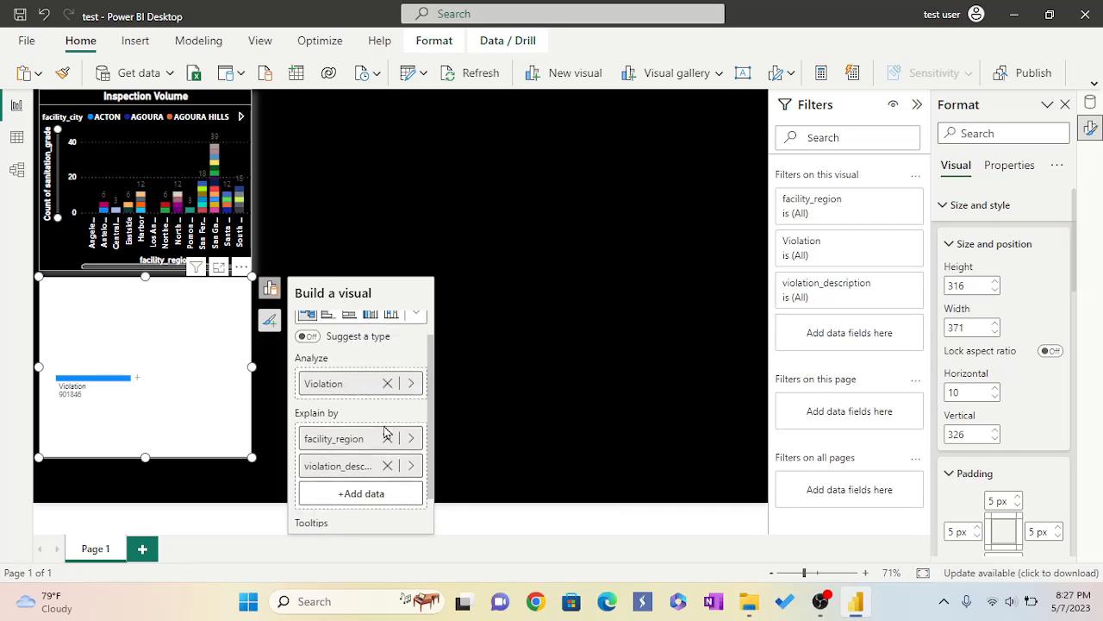
scroll(385, 431, down, 1)
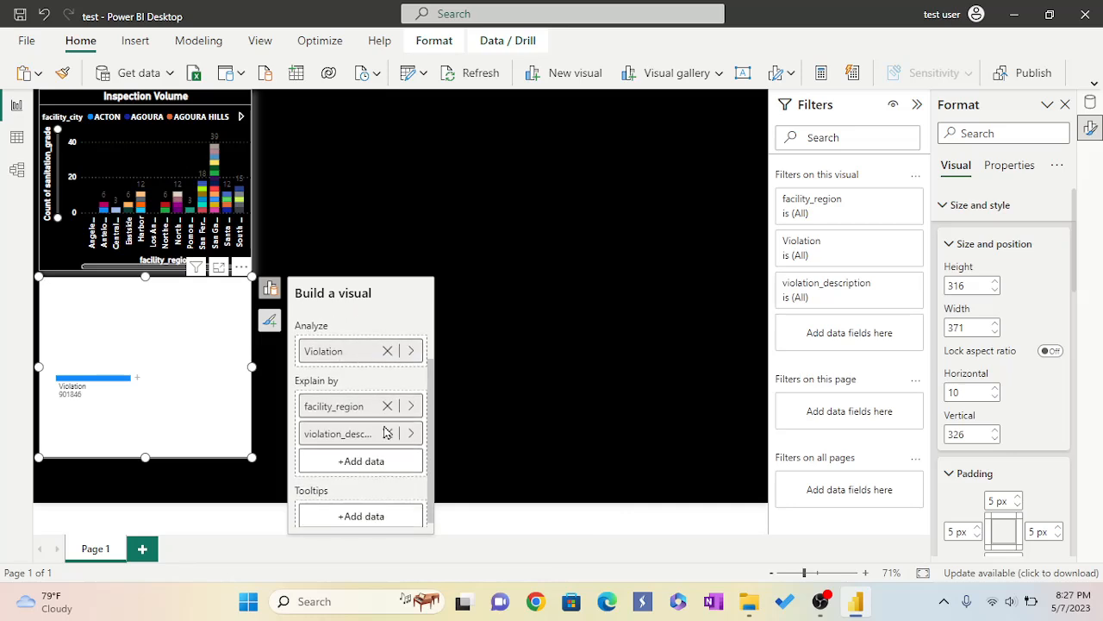
click(368, 512)
click(492, 206)
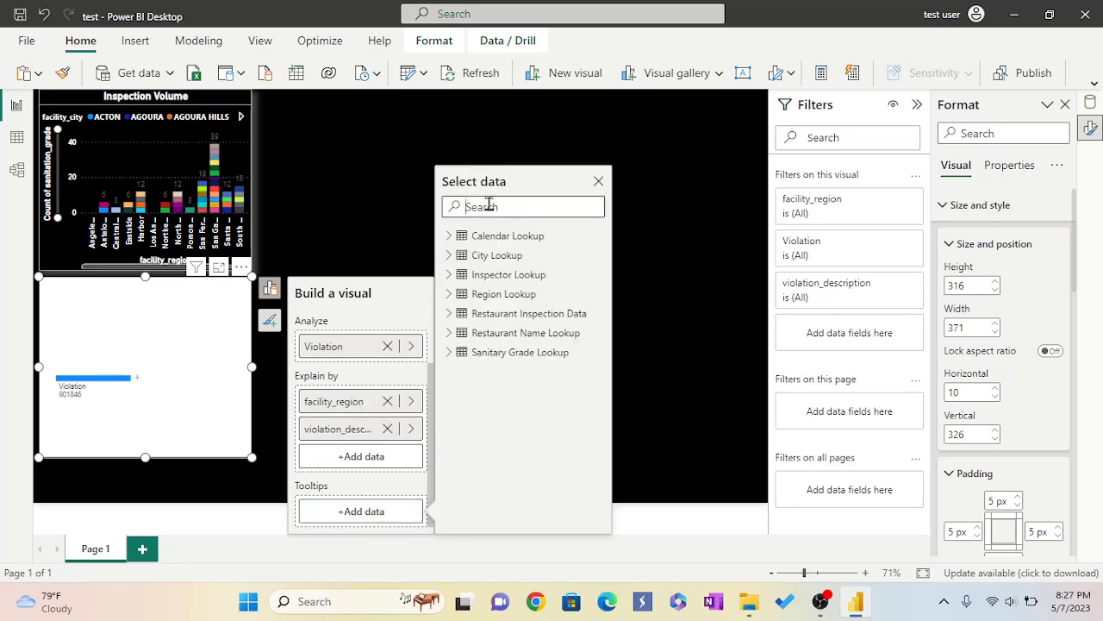
text(%)
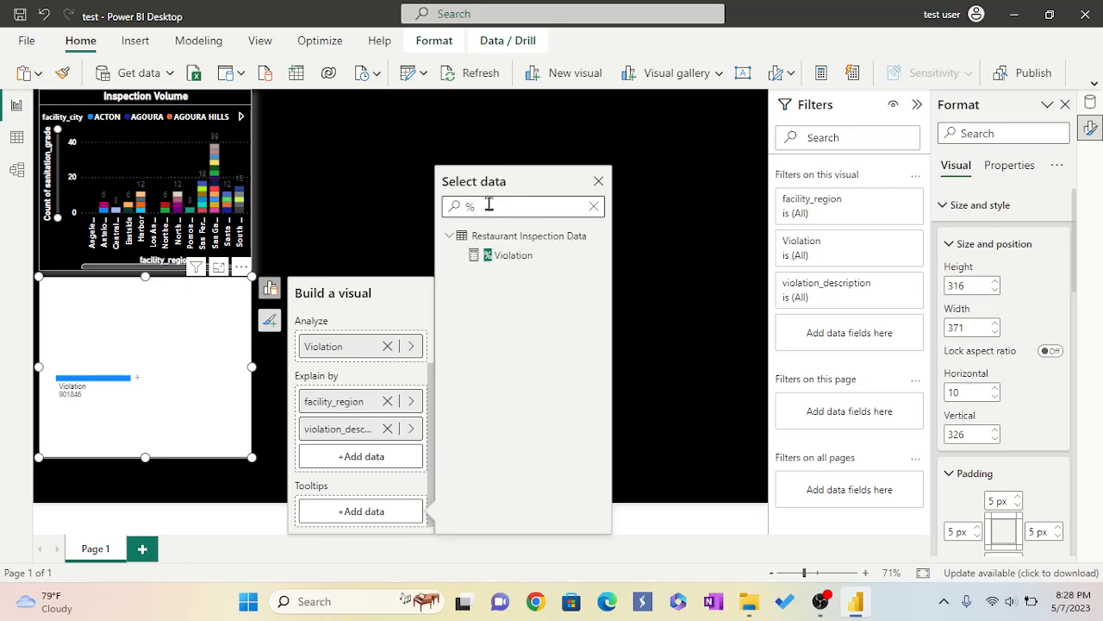
click(520, 256)
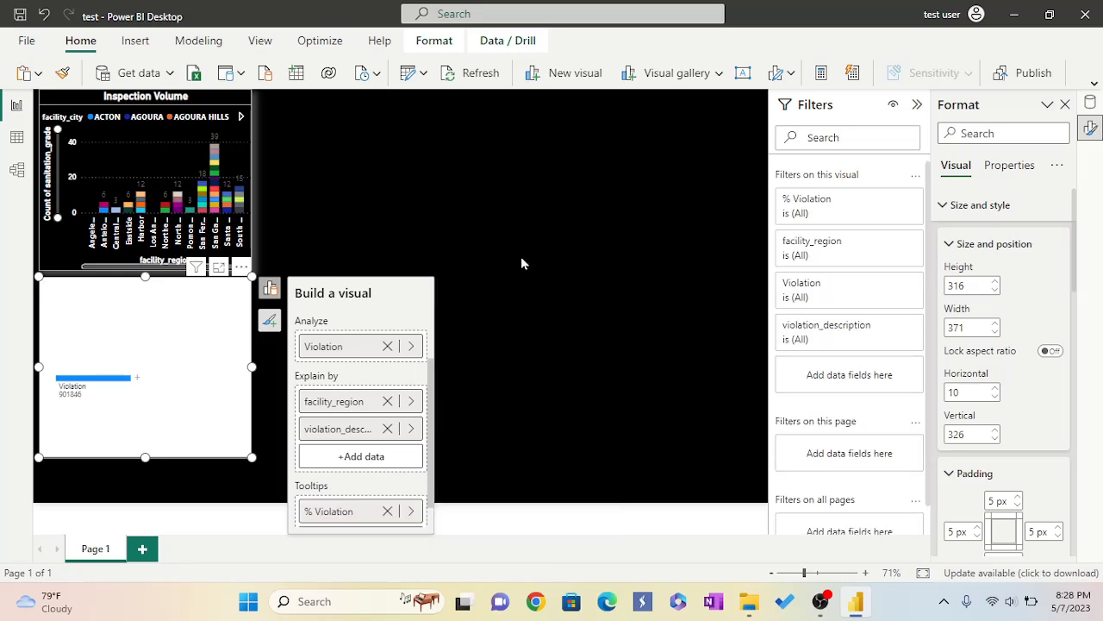
In focus mode, expand the tree by facility_region, then expand San Gabriel Valley by violation_description.
click(218, 269)
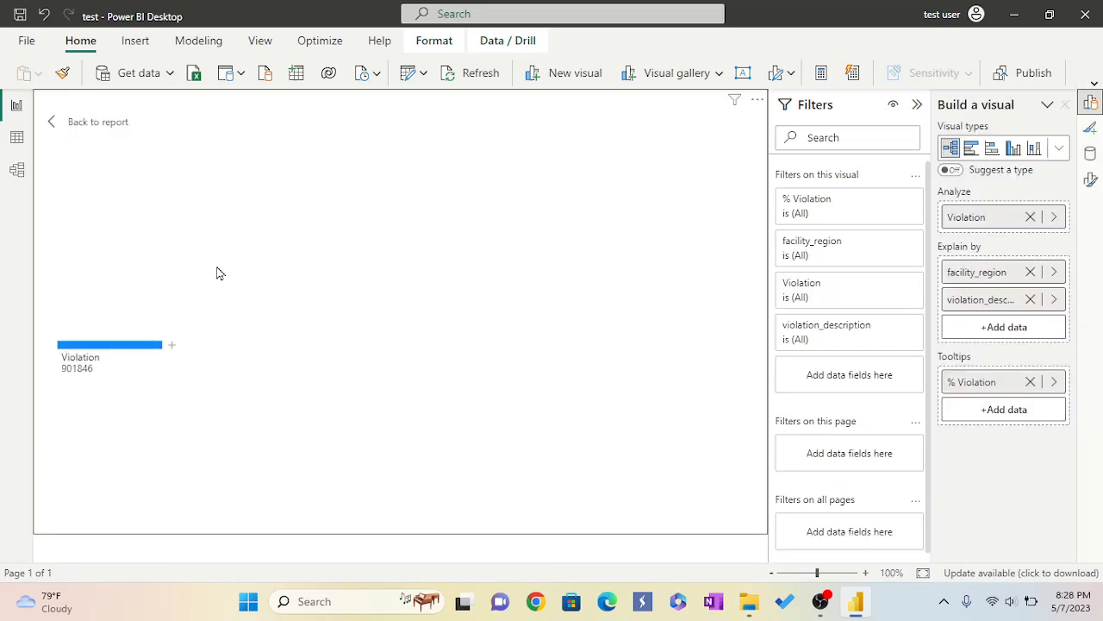
click(172, 361)
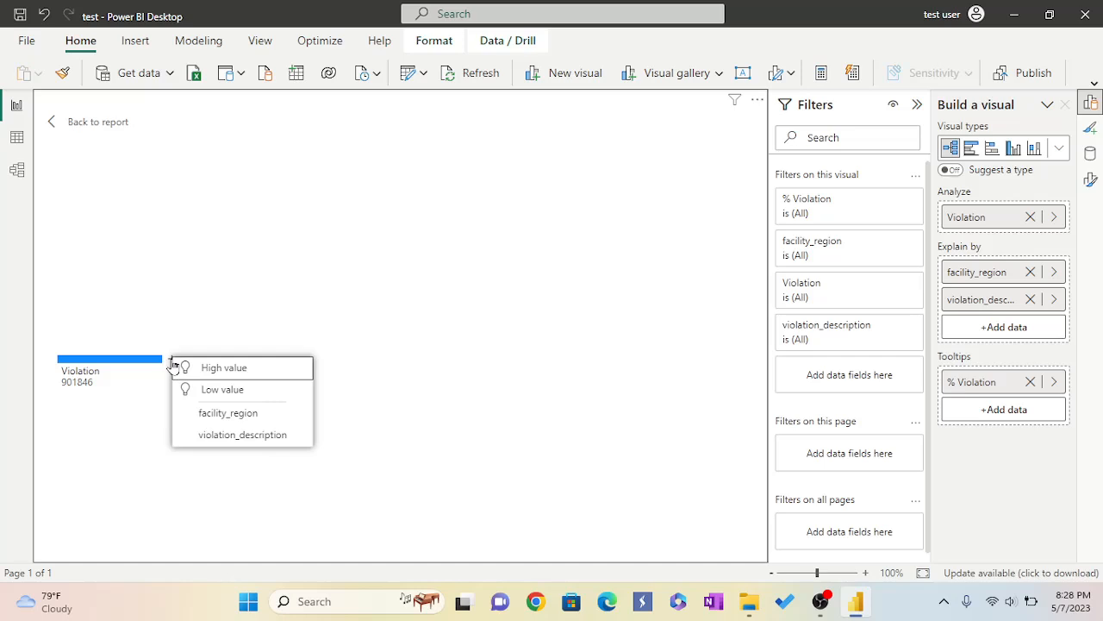
click(214, 418)
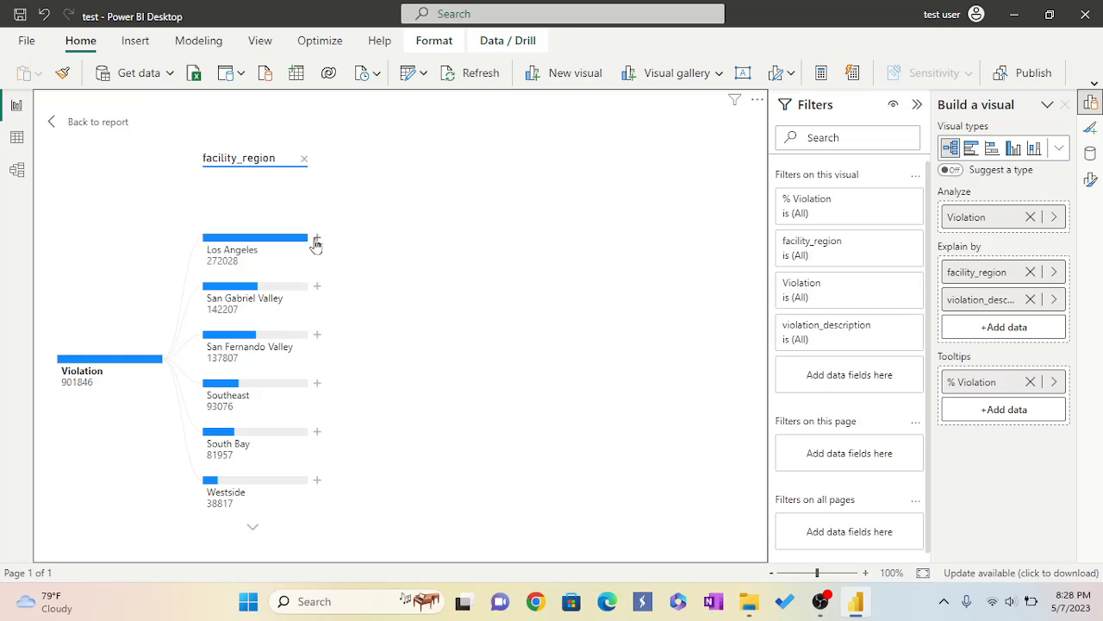
click(316, 286)
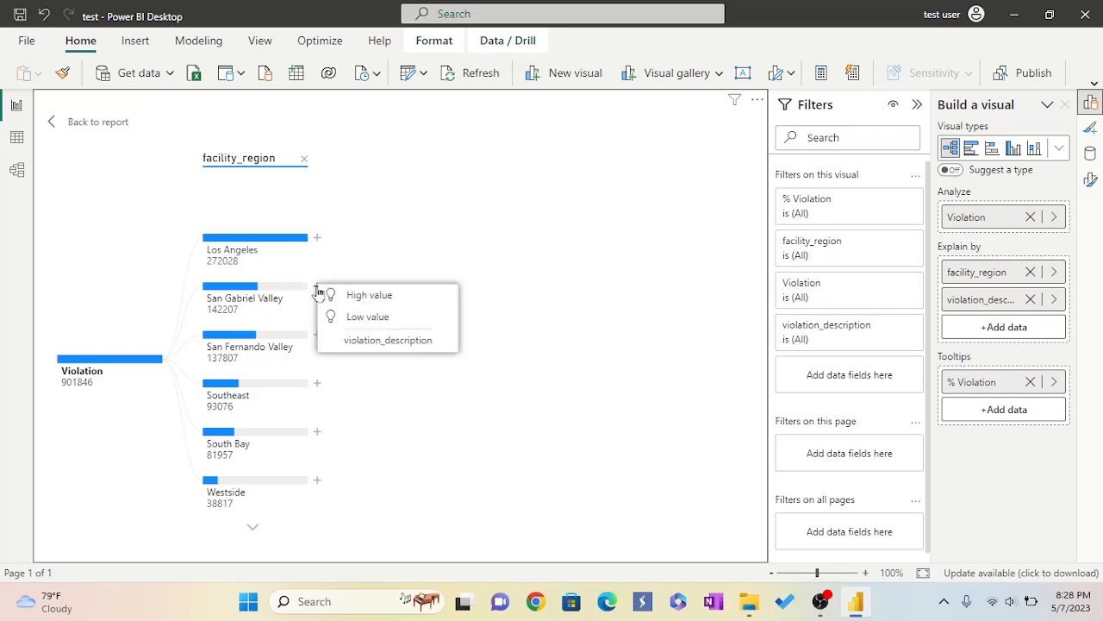
click(361, 341)
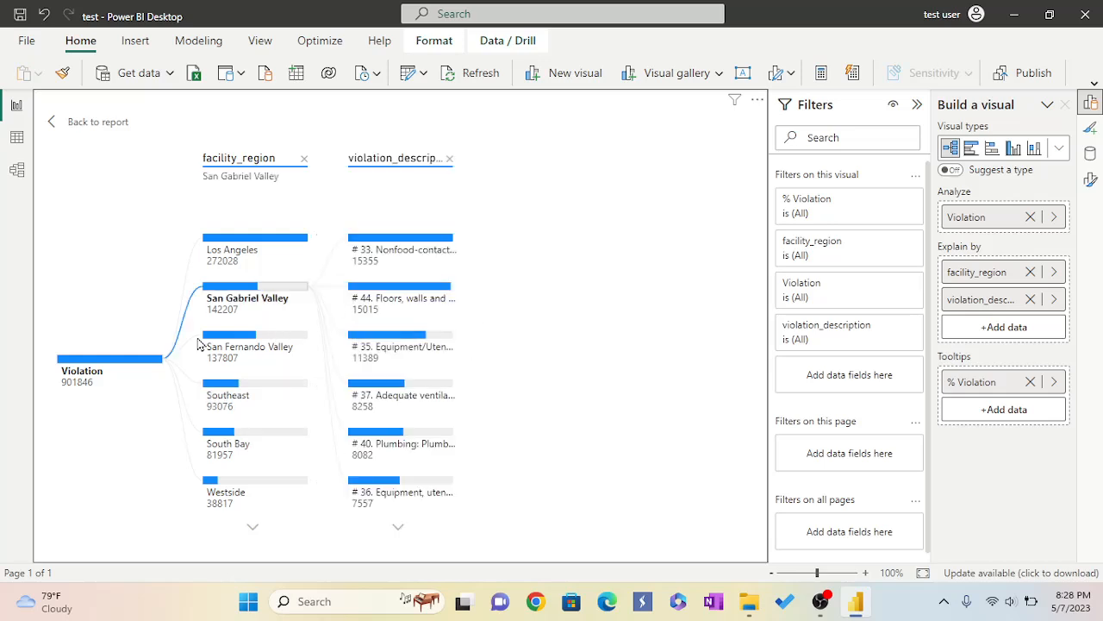
mouse_move(281, 399)
click(93, 123)
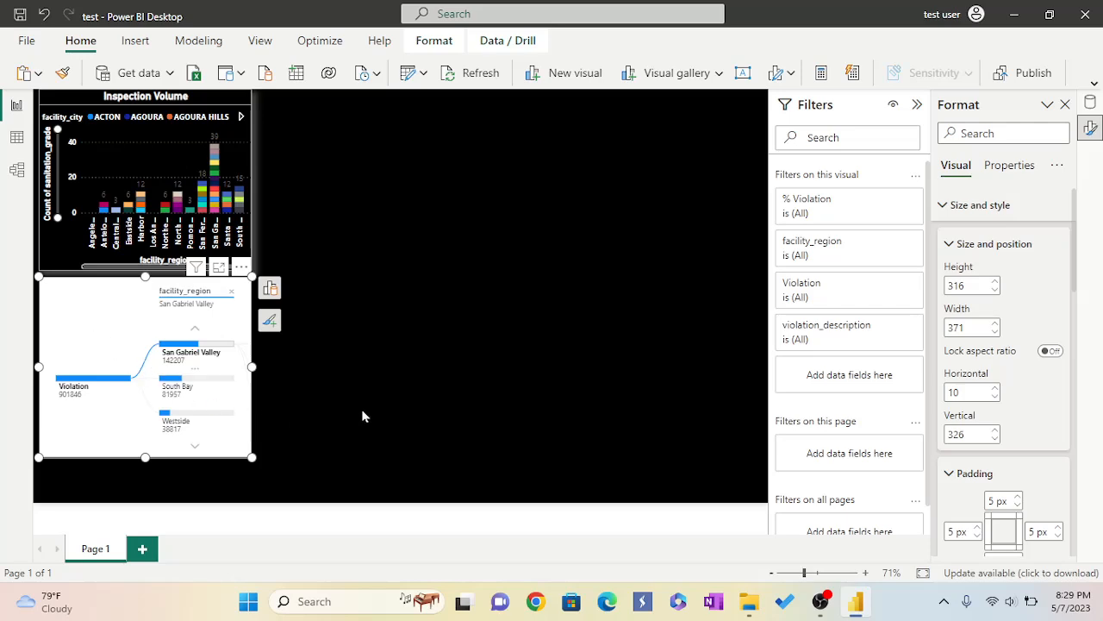
Set the decomposition tree's background color to black.
click(300, 453)
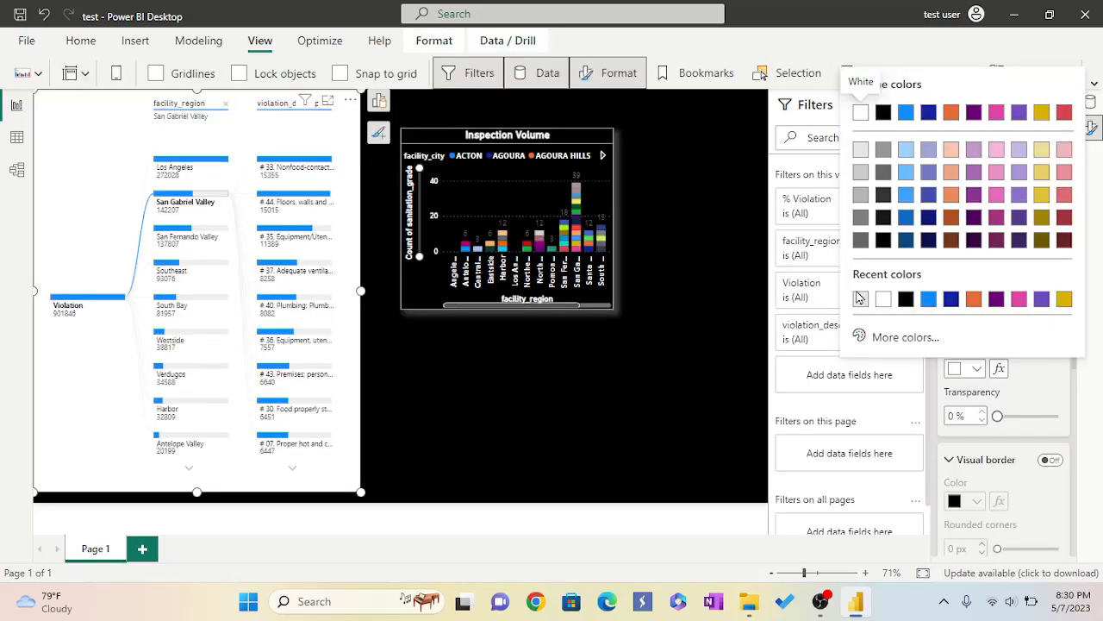
click(907, 302)
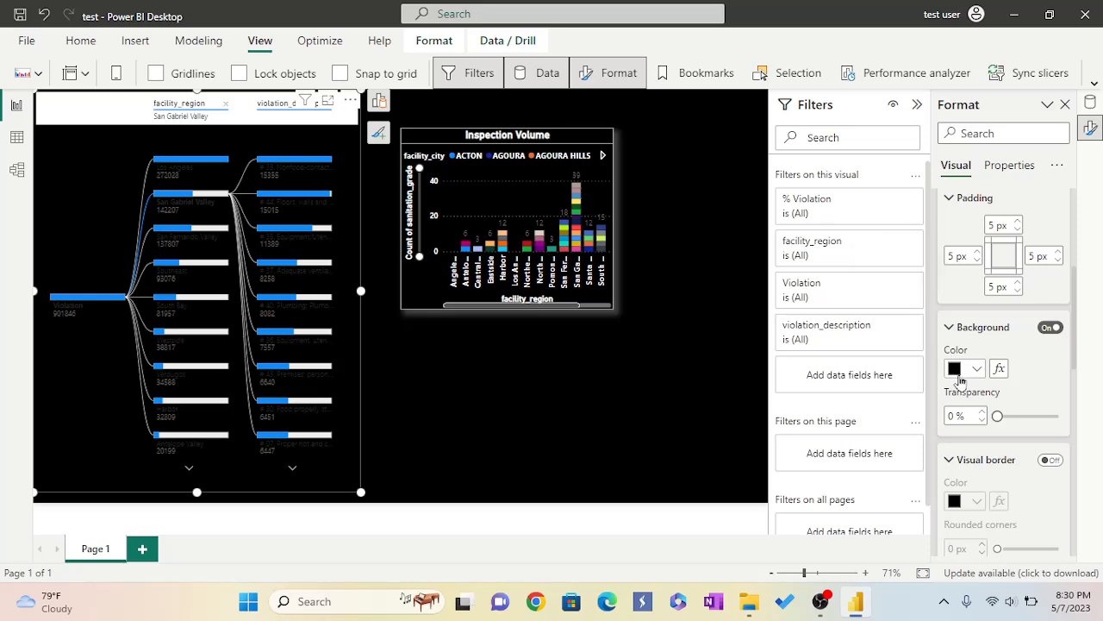
Turn on the decomposition tree's visual border and set its color to light gray #e6e6e6.
scroll(972, 427, down, 1)
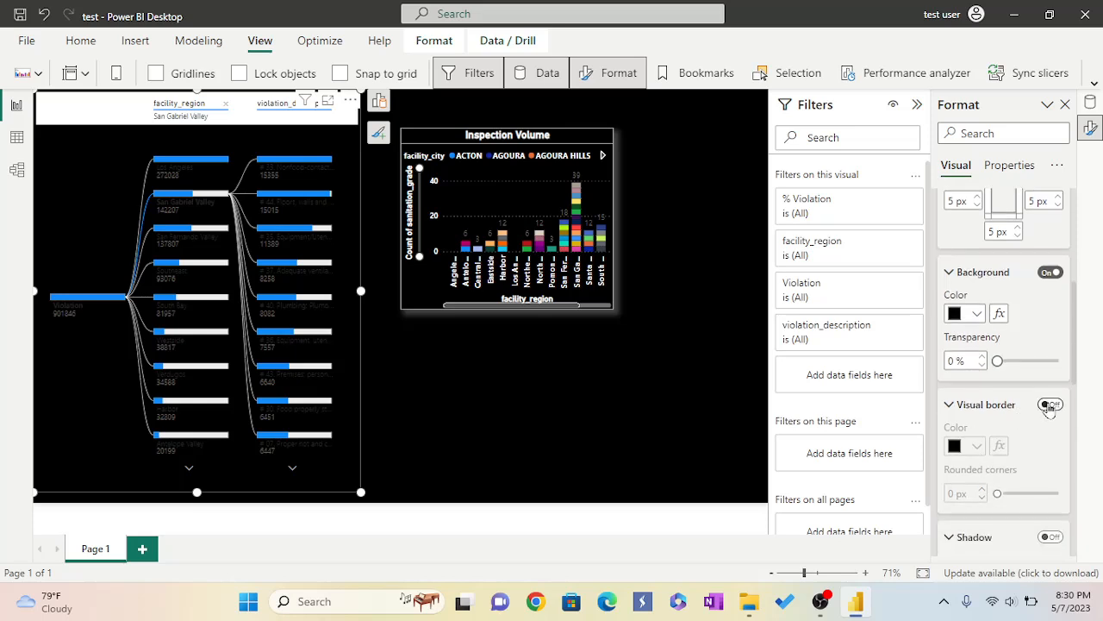
click(1049, 405)
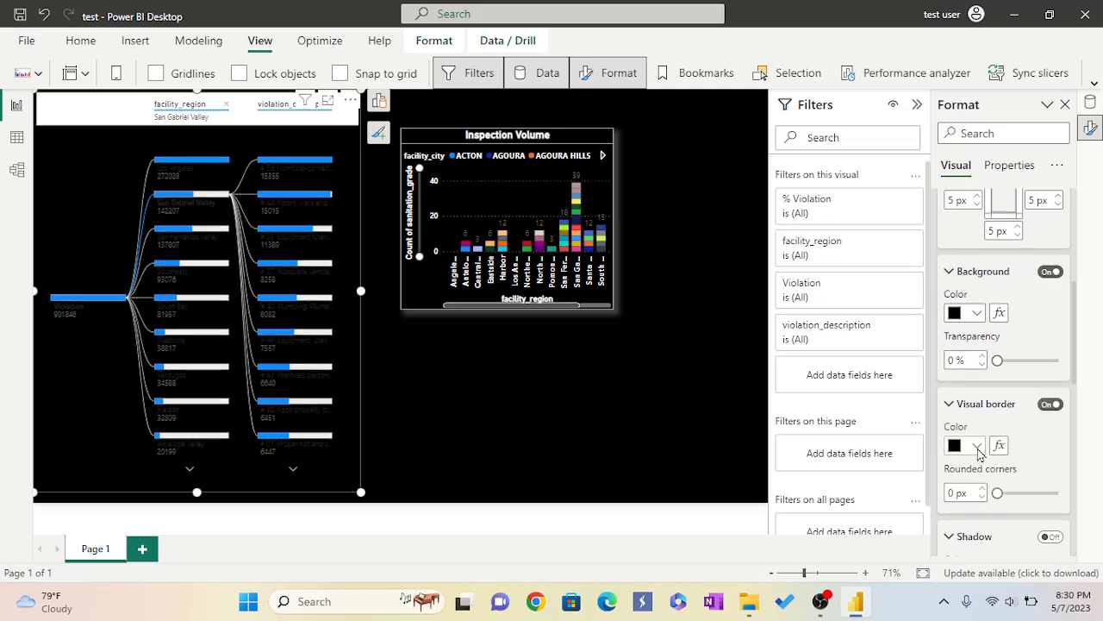
click(977, 446)
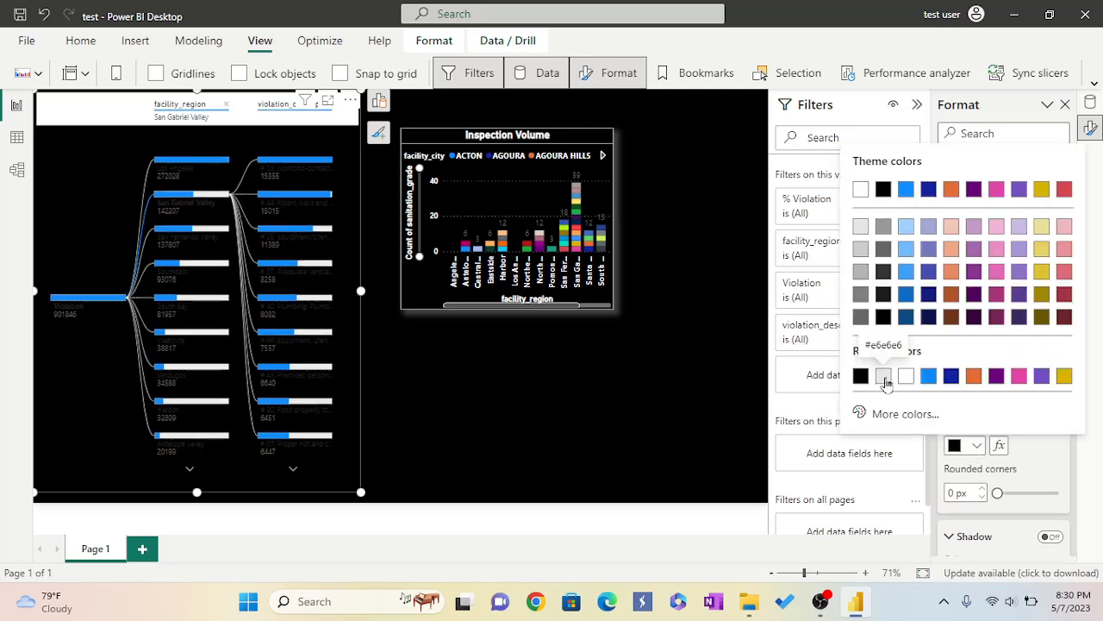
click(885, 378)
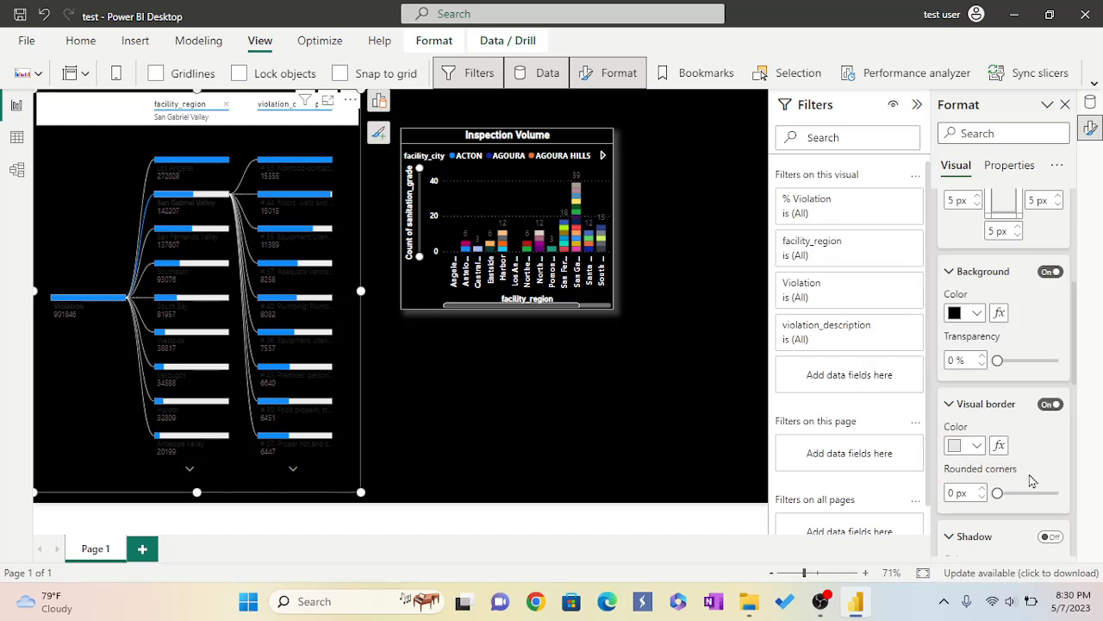
Turn on the decomposition tree's shadow and set its color to light gray #e6e6e6.
scroll(1033, 480, down, 1)
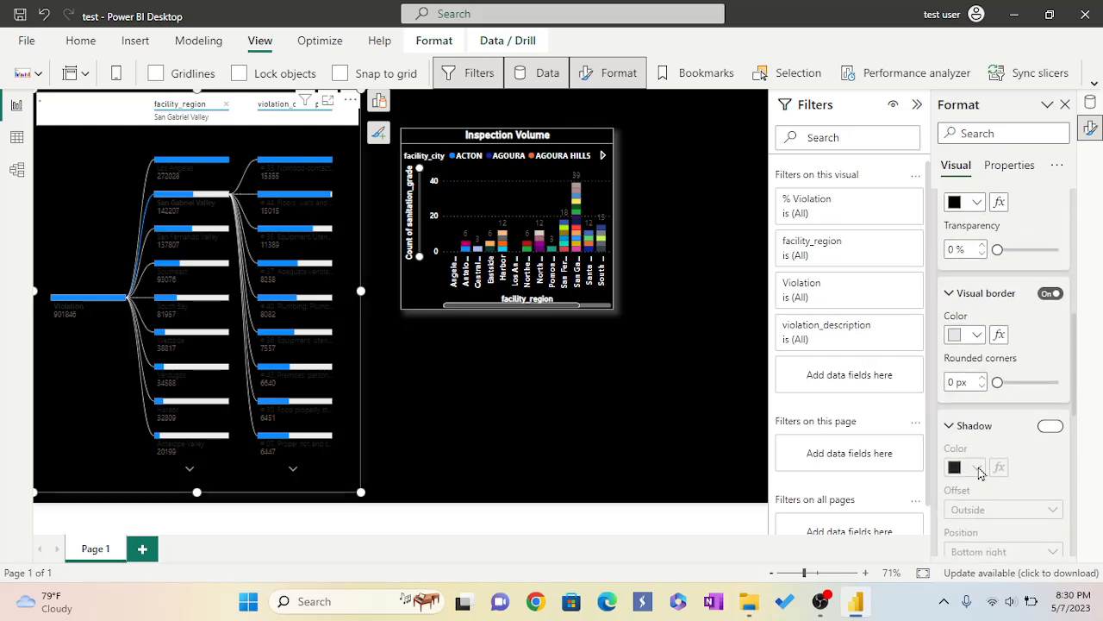
click(1052, 428)
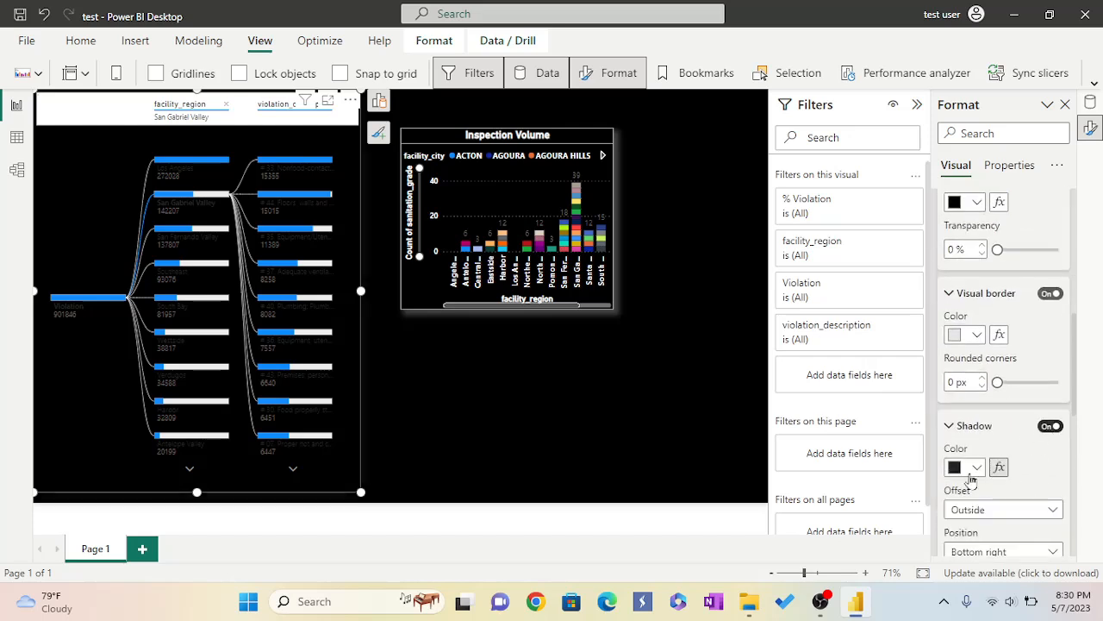
click(977, 470)
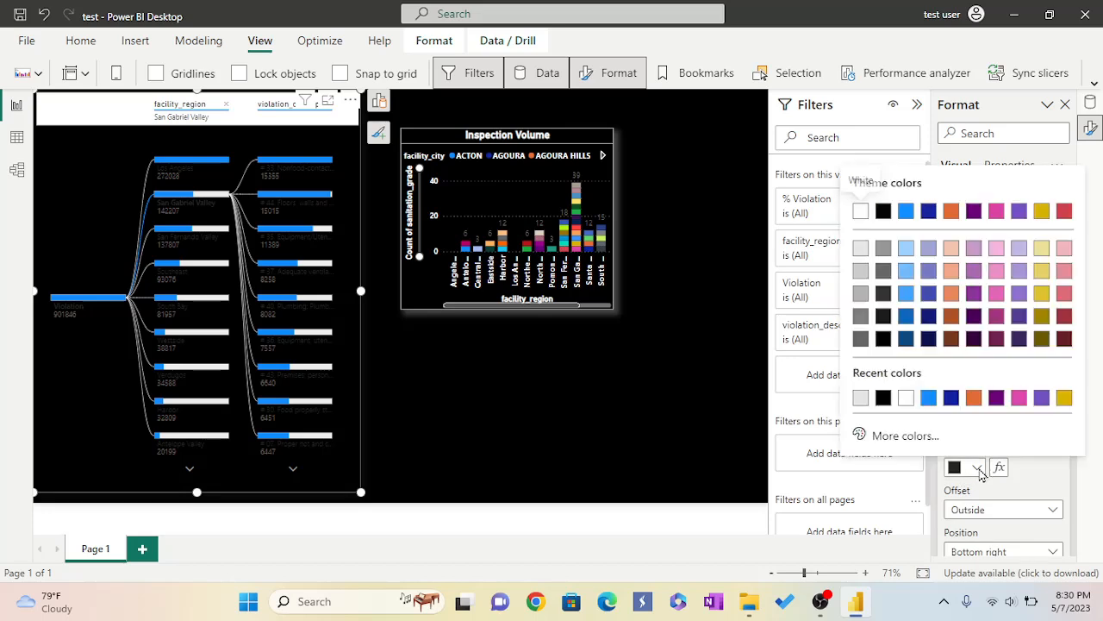
click(860, 398)
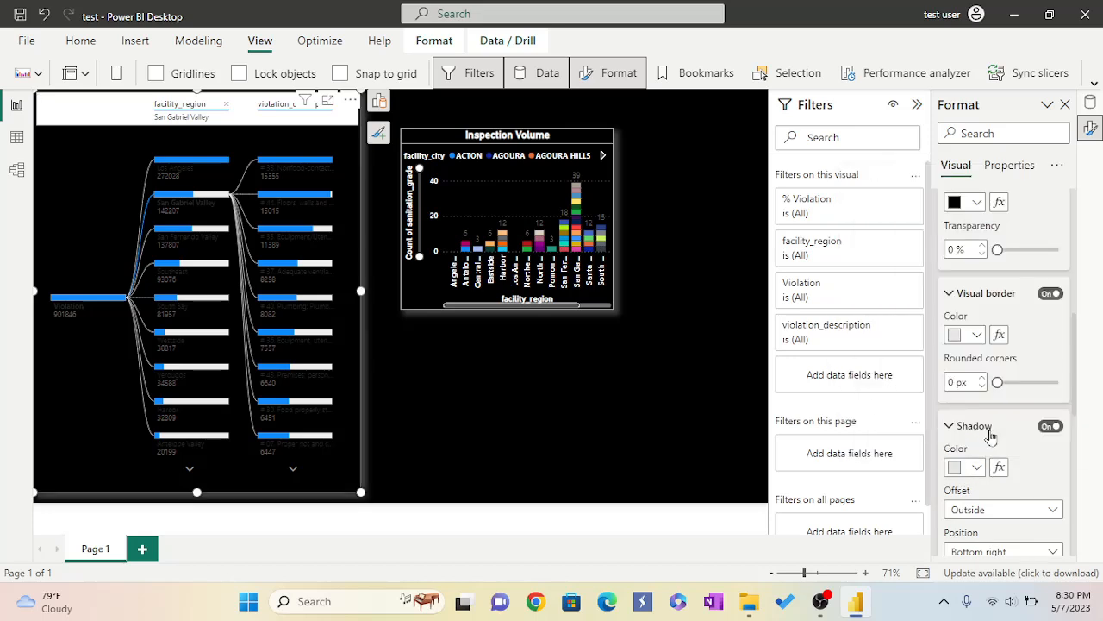
Turn on the visual title and set its text to "Violation By Region & Type".
scroll(991, 435, down, 4)
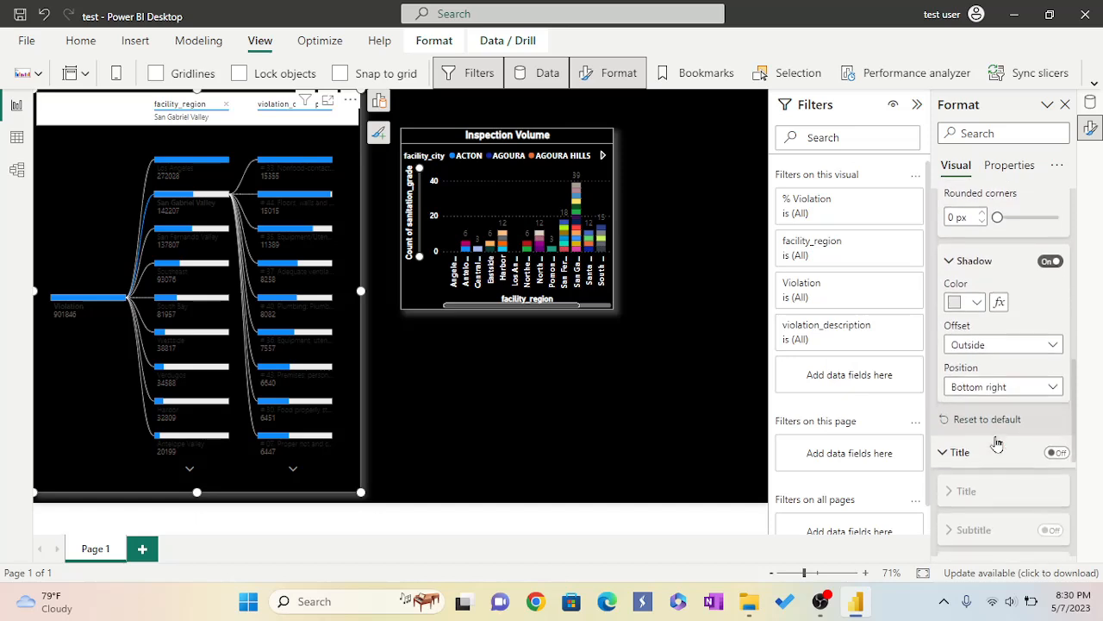
click(1059, 455)
scroll(1010, 497, down, 1)
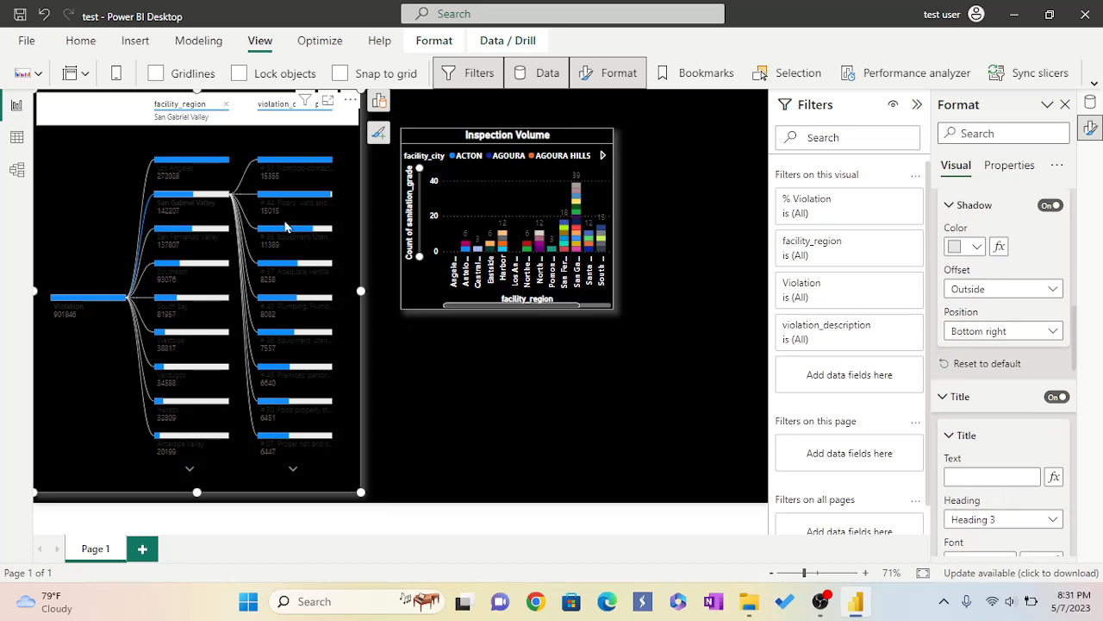
mouse_move(295, 337)
text(Vi)
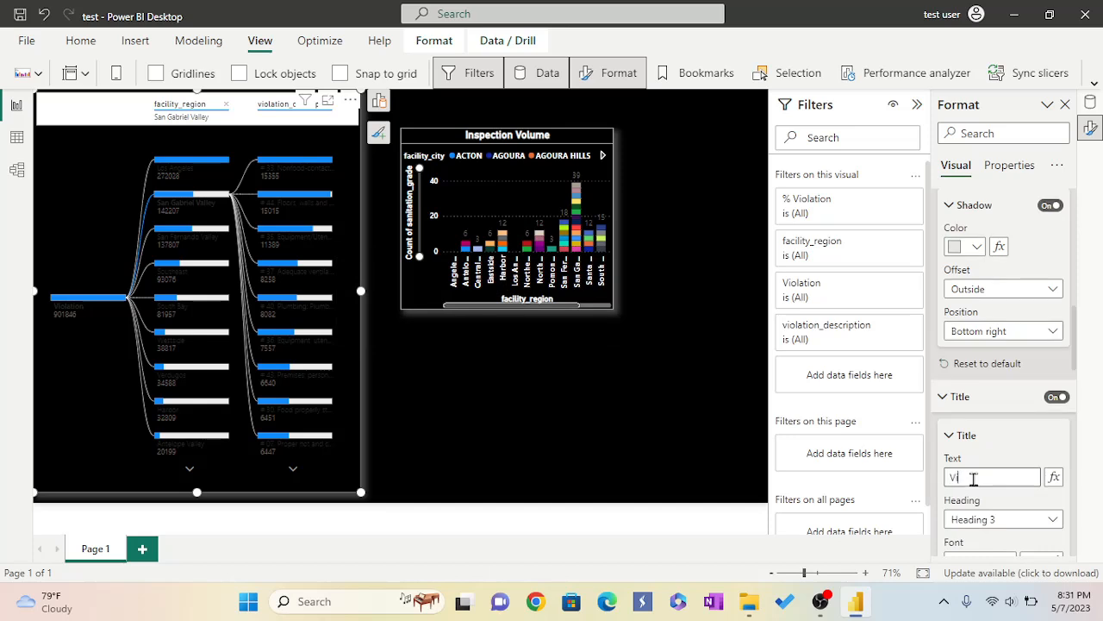
text(olation By )
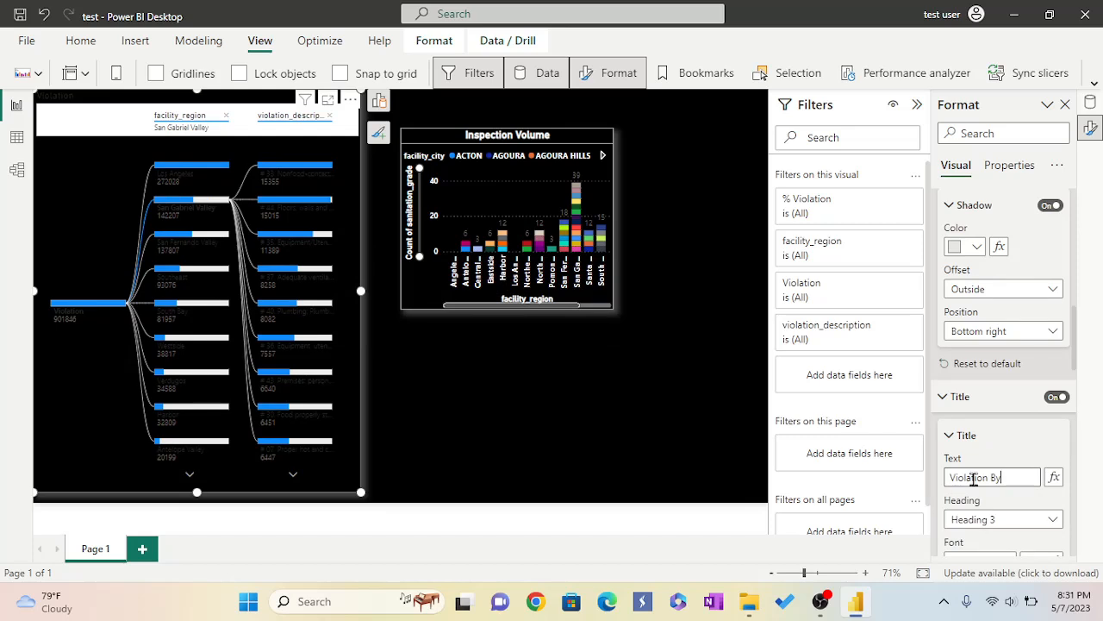
text(Region)
text(&)
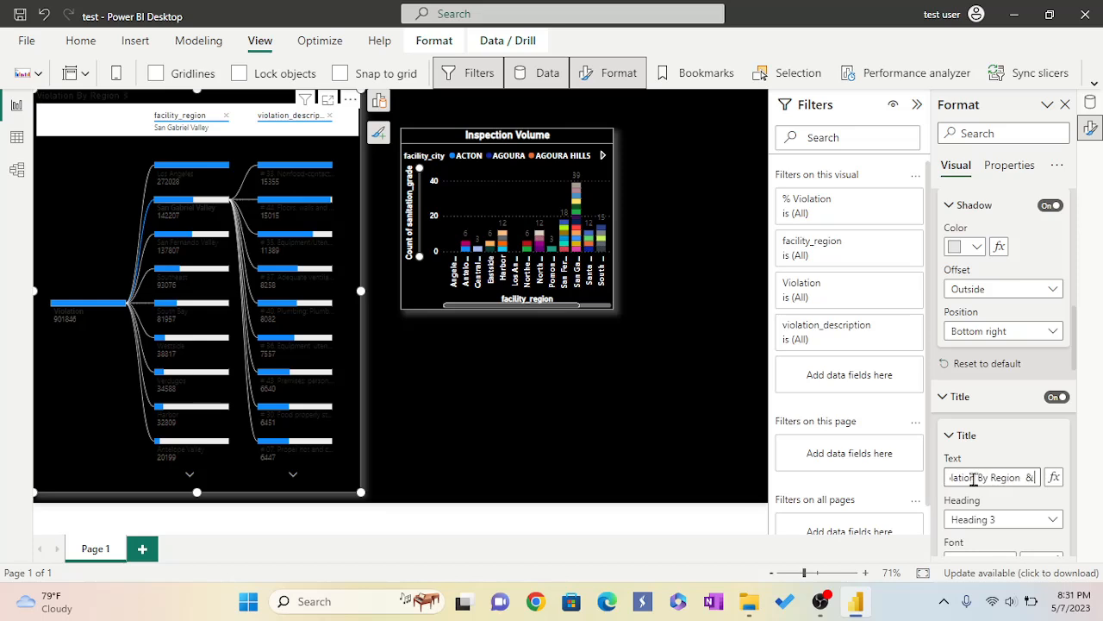
text( Type)
Set the title text color to white and center-align the title.
scroll(1025, 491, down, 1)
scroll(1025, 491, down, 2)
click(956, 475)
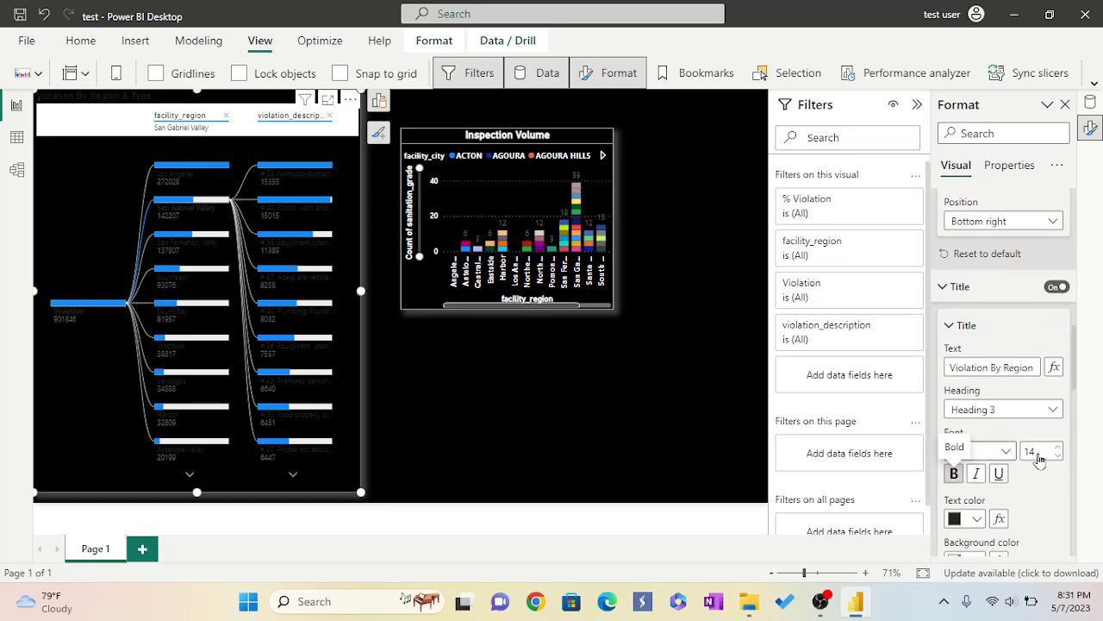
click(979, 520)
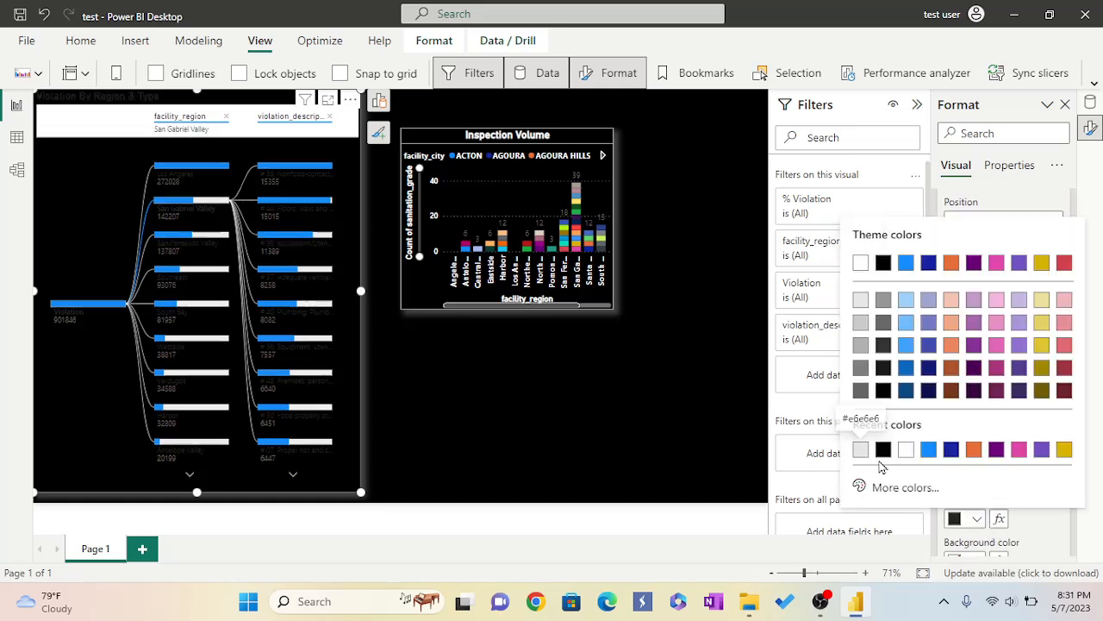
click(906, 452)
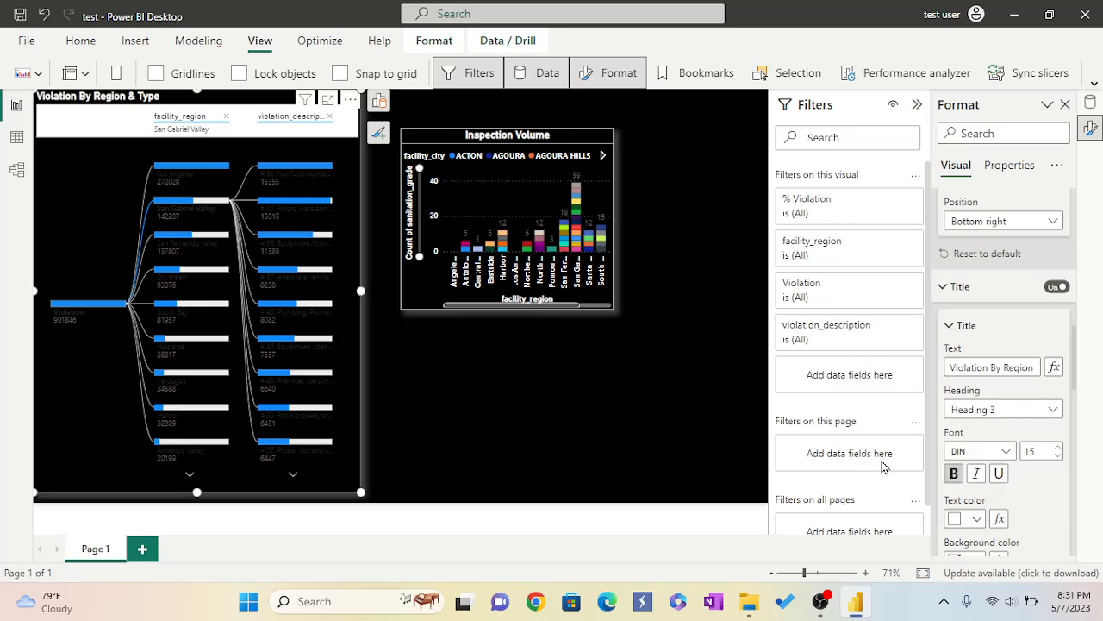
scroll(1017, 489, down, 1)
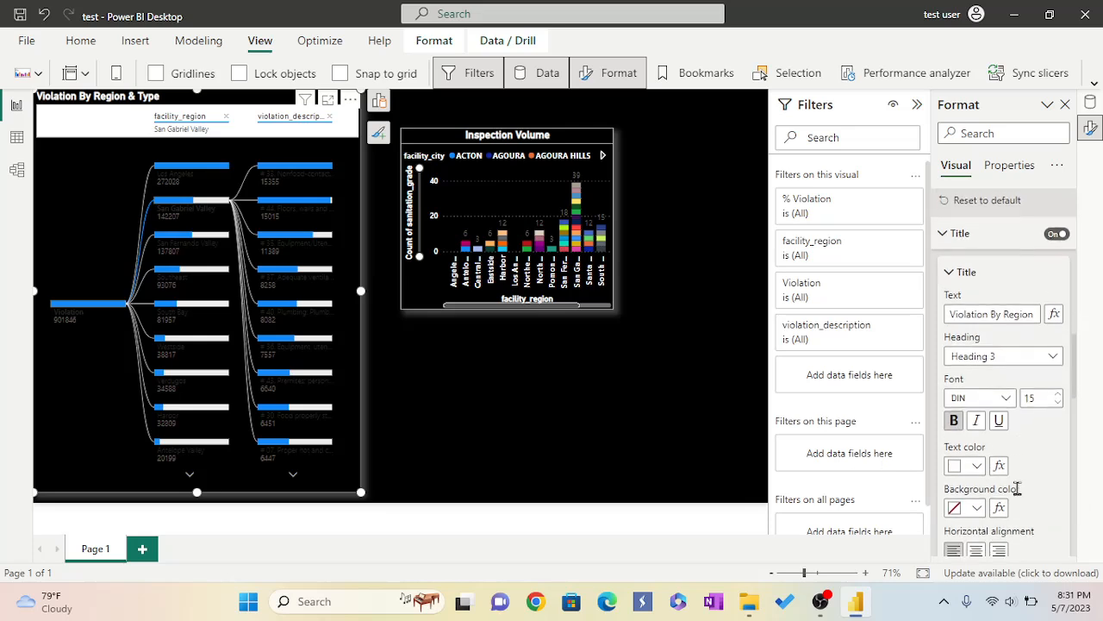
click(978, 550)
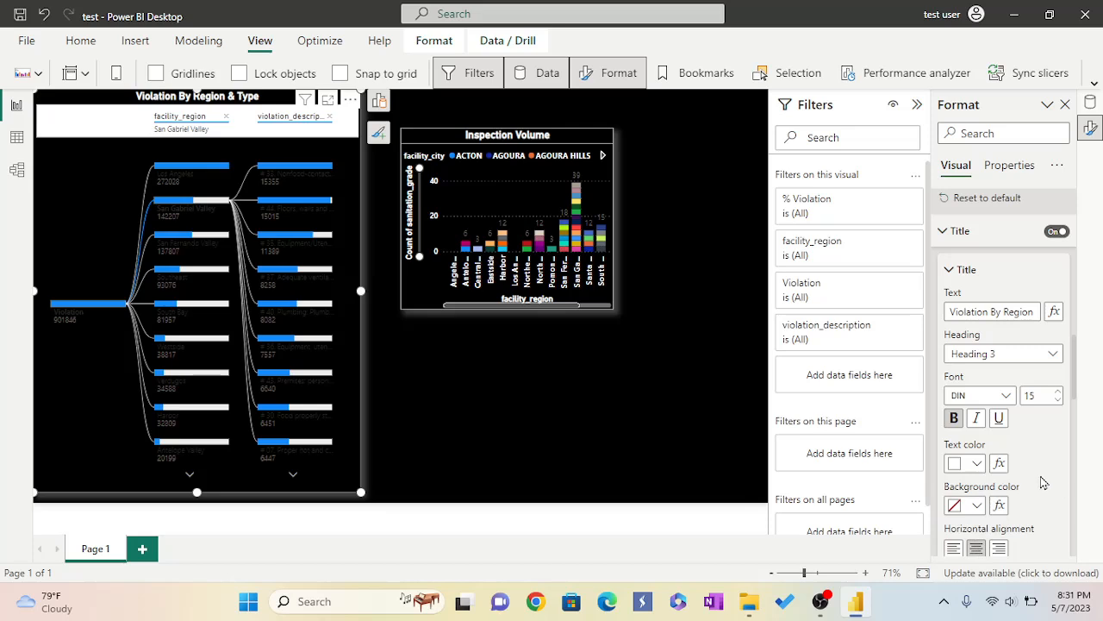
Turn on the subtitle and set its text color to white.
scroll(1039, 476, down, 2)
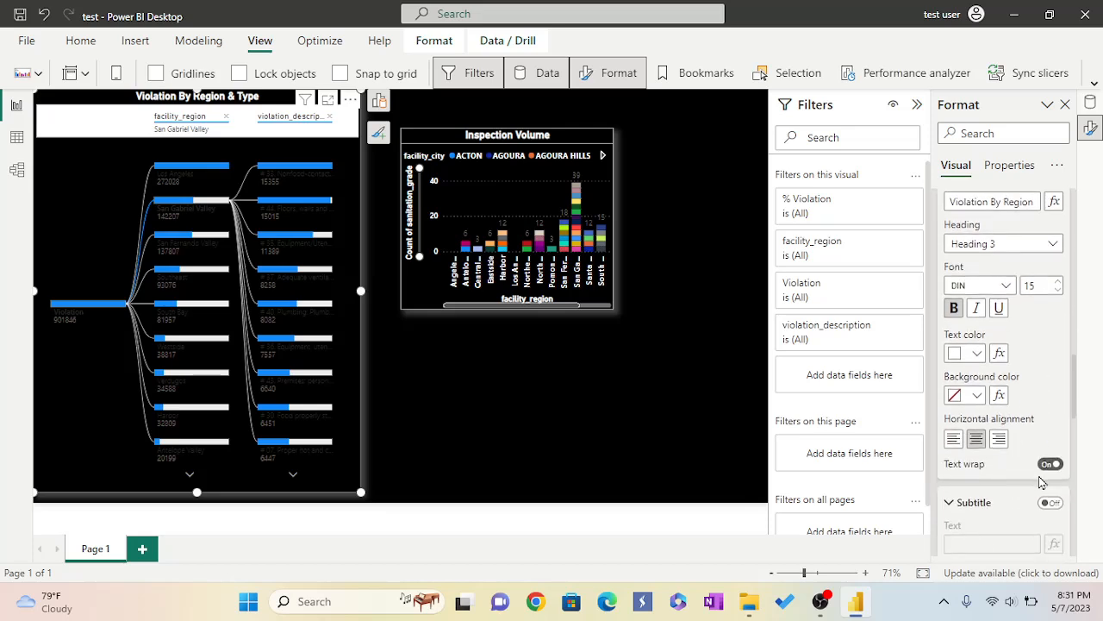
click(1049, 505)
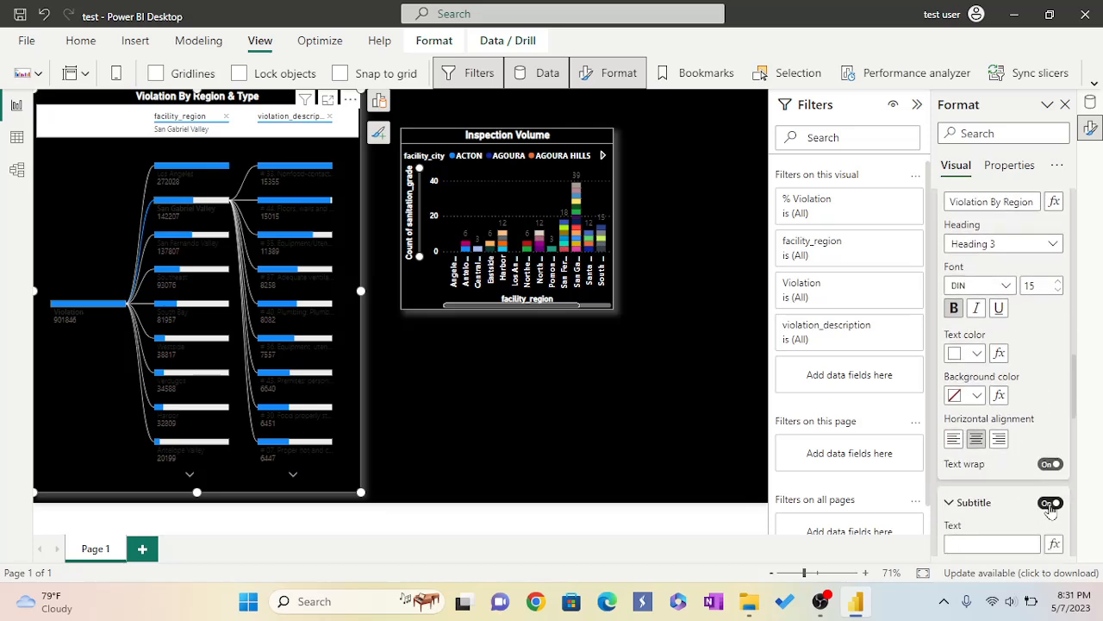
scroll(972, 463, down, 2)
scroll(972, 463, down, 3)
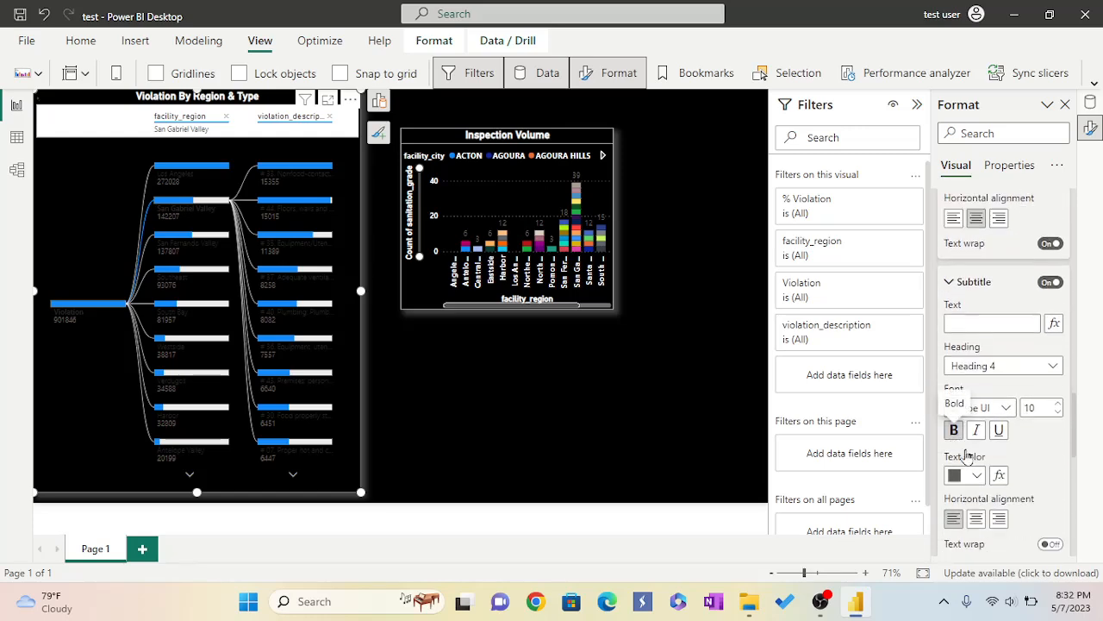
click(977, 477)
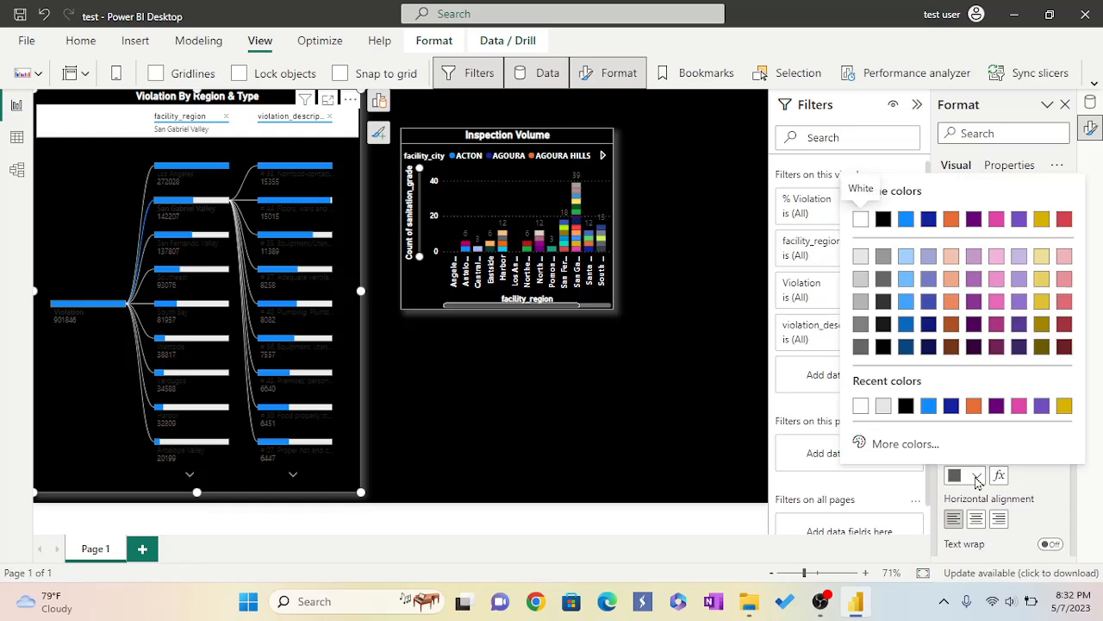
click(860, 406)
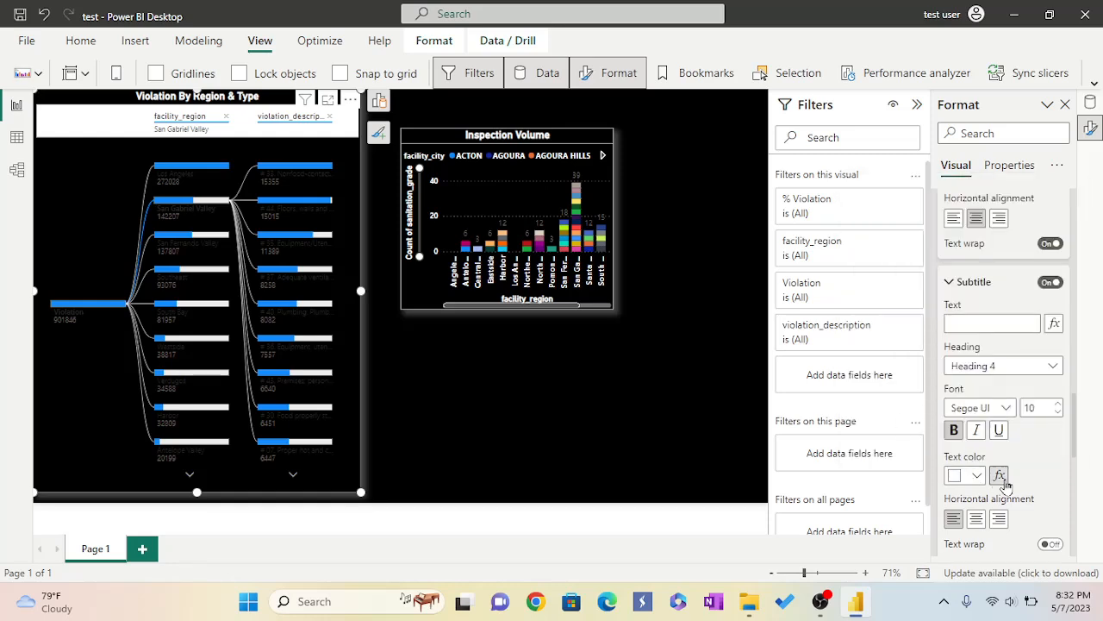
Turn on the title divider and set its color to light gray #e6e6e6.
scroll(1009, 487, down, 1)
scroll(1010, 484, down, 1)
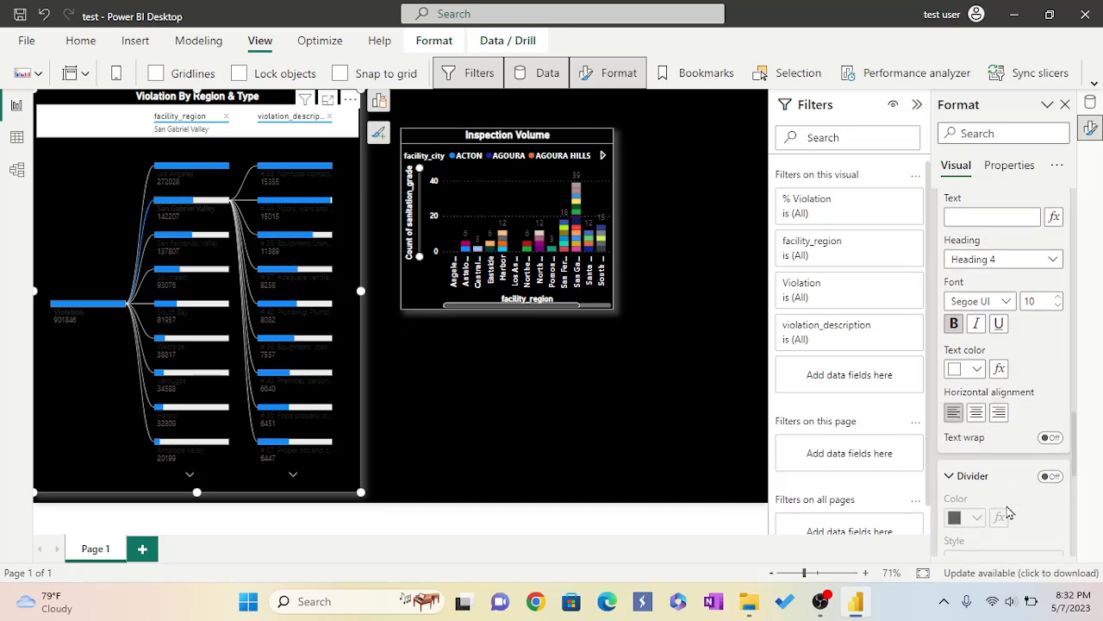
click(1048, 474)
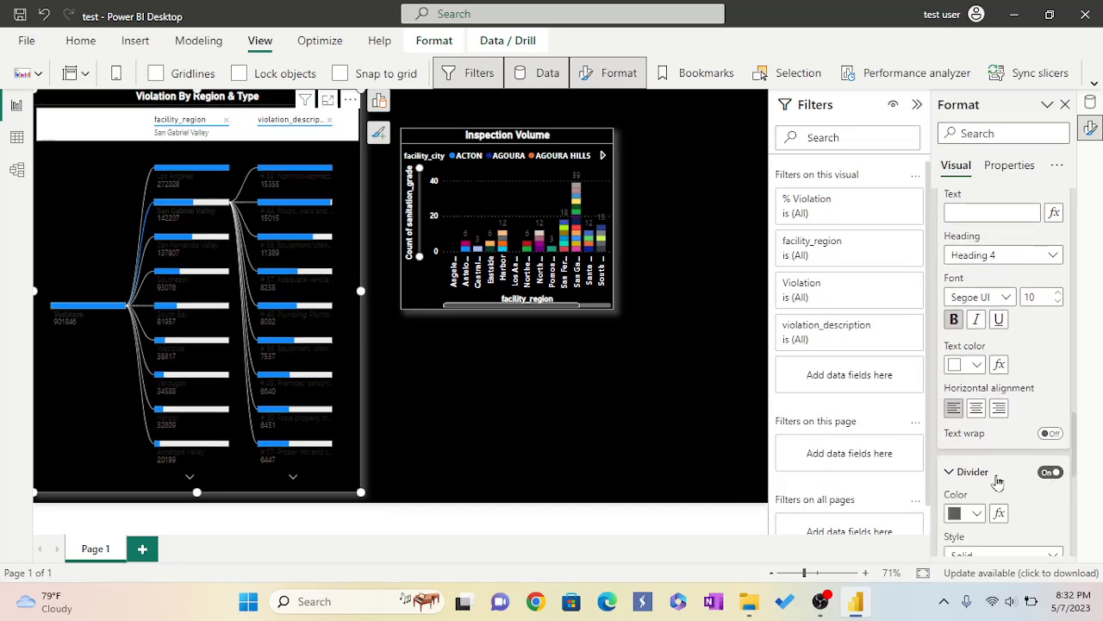
scroll(998, 481, down, 1)
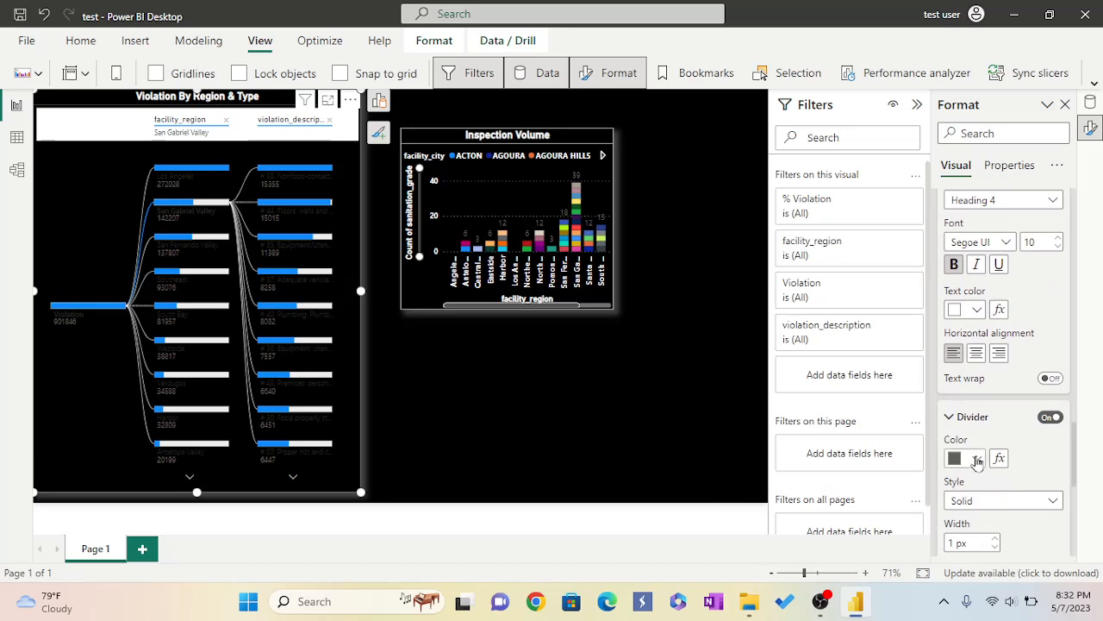
click(978, 460)
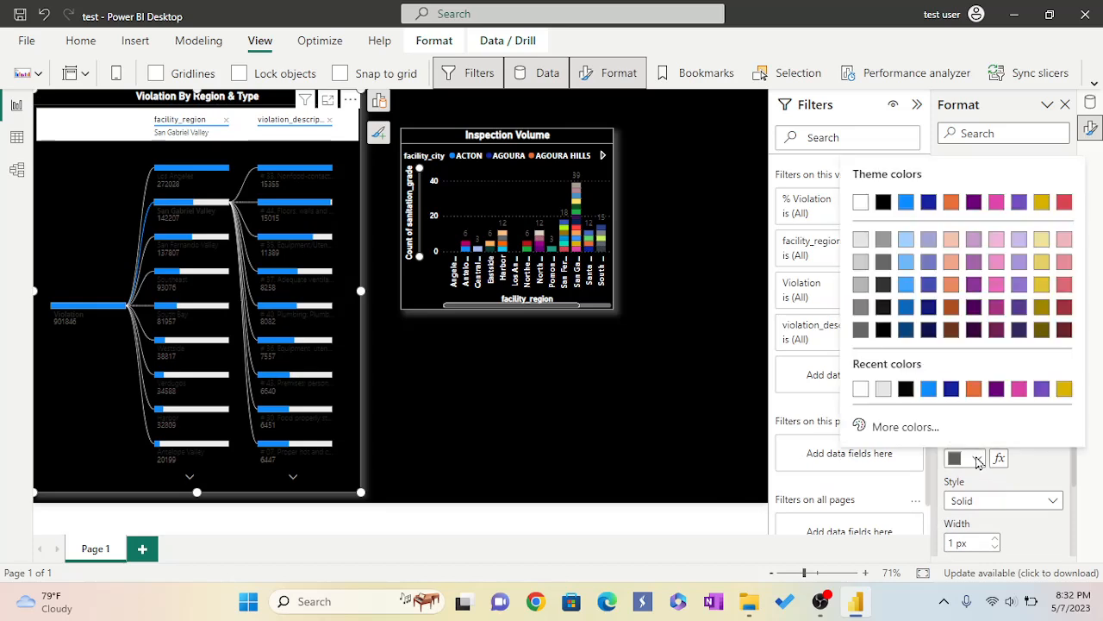
click(881, 389)
Expand and review the Analysis and Tree format settings of the decomposition tree.
scroll(1043, 470, down, 1)
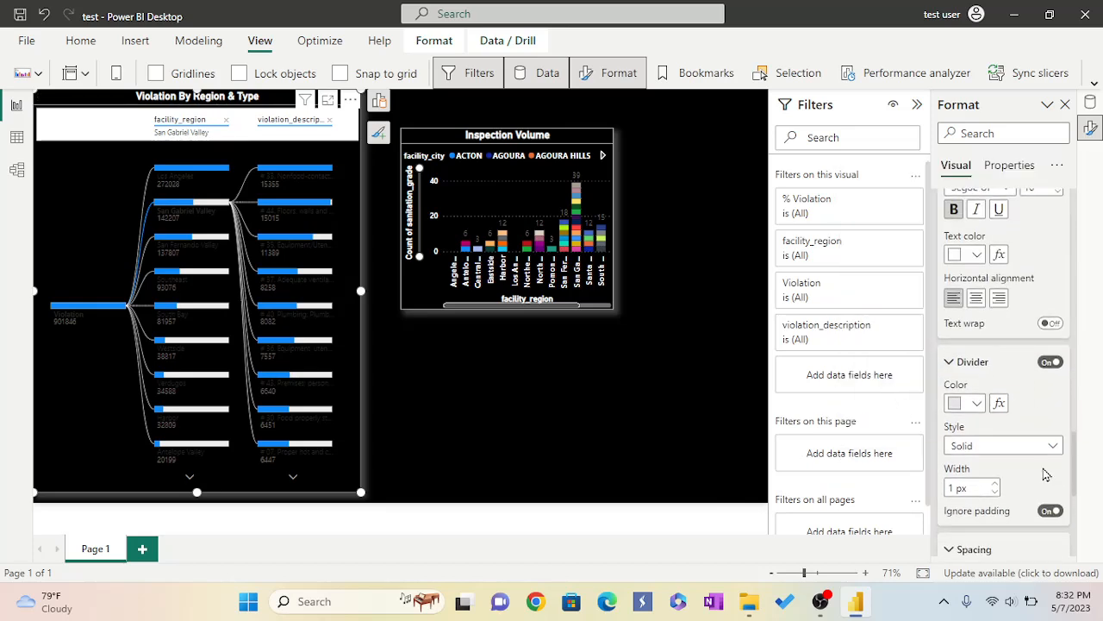
scroll(1046, 474, down, 3)
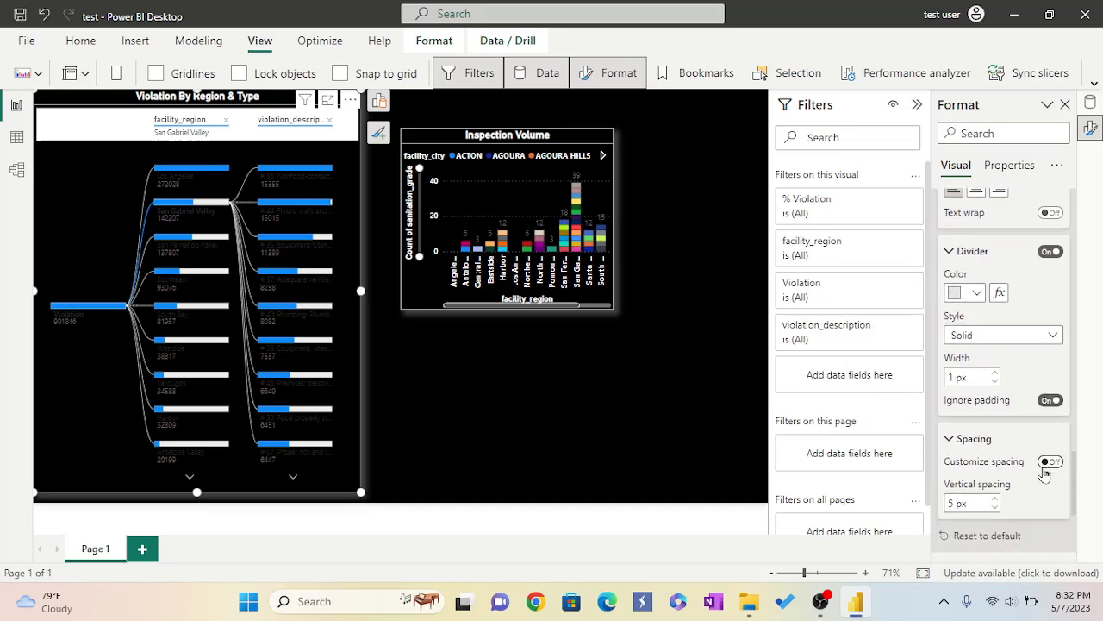
scroll(1046, 474, down, 2)
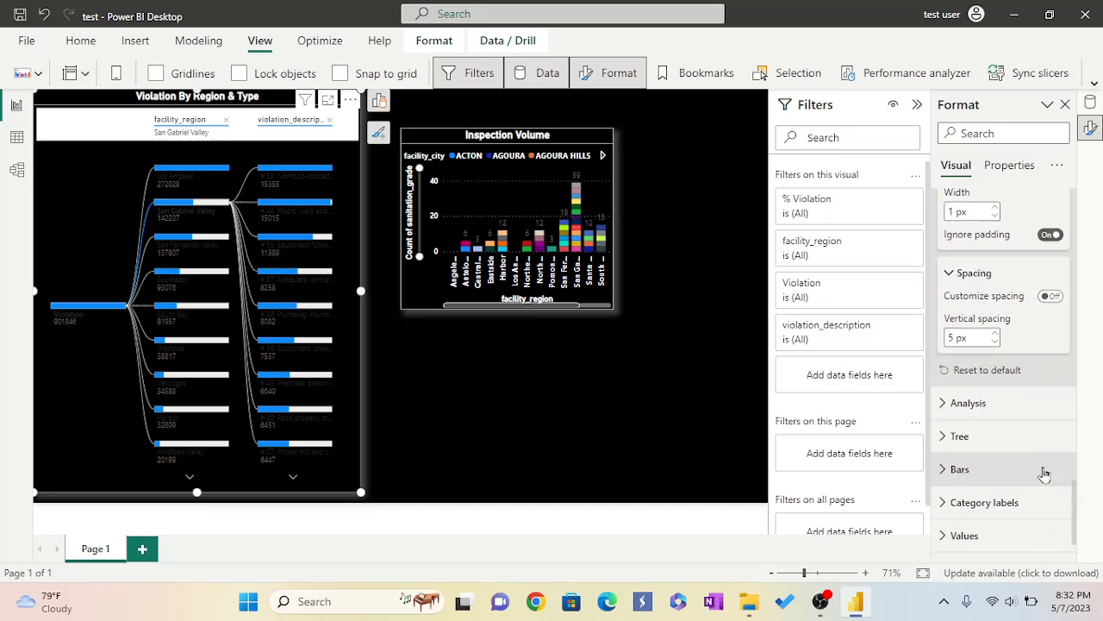
click(944, 403)
scroll(1011, 419, down, 1)
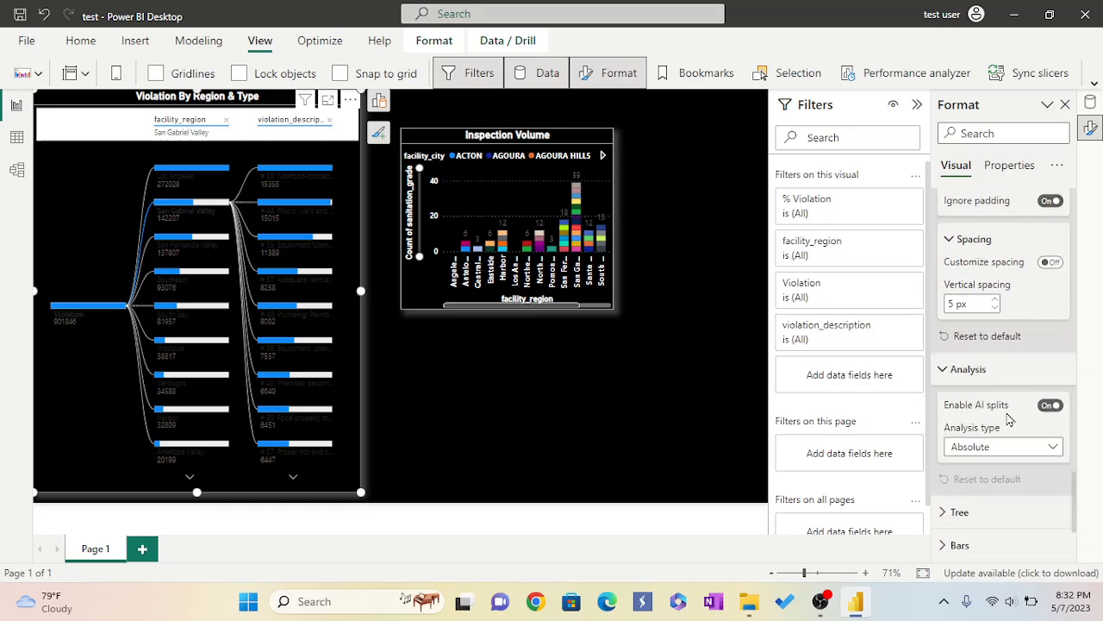
click(948, 490)
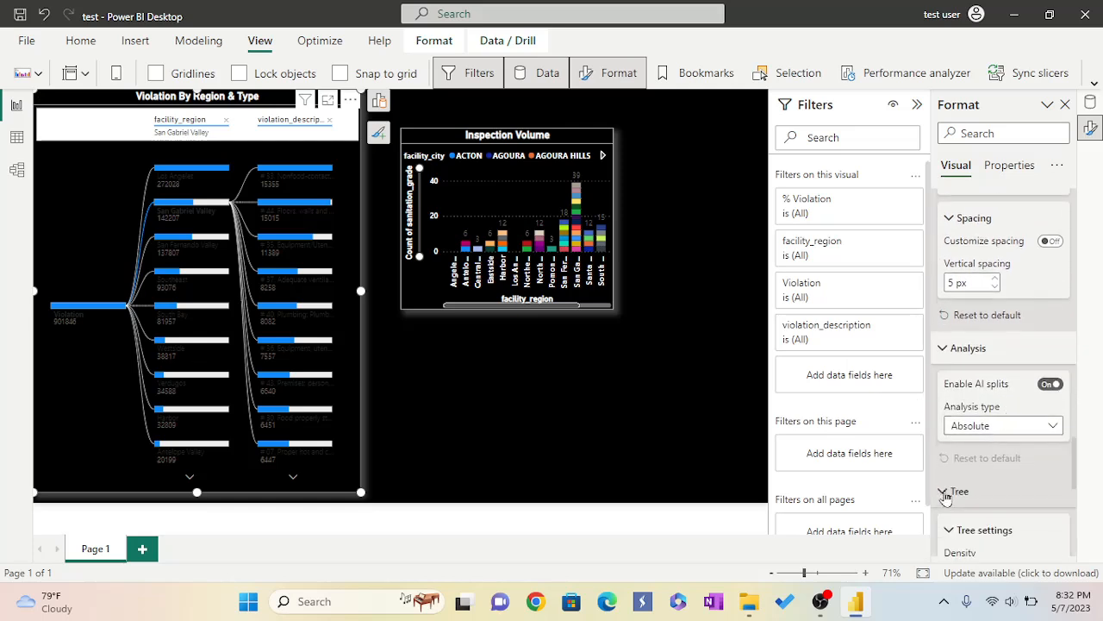
scroll(1013, 444, down, 2)
scroll(1013, 443, down, 1)
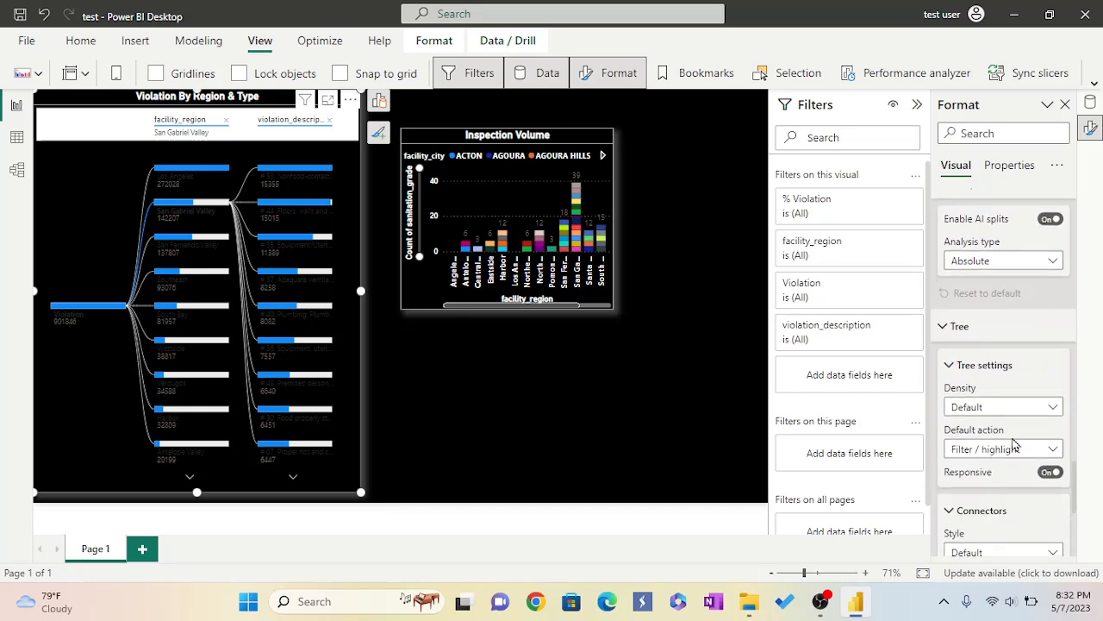
scroll(1015, 444, down, 1)
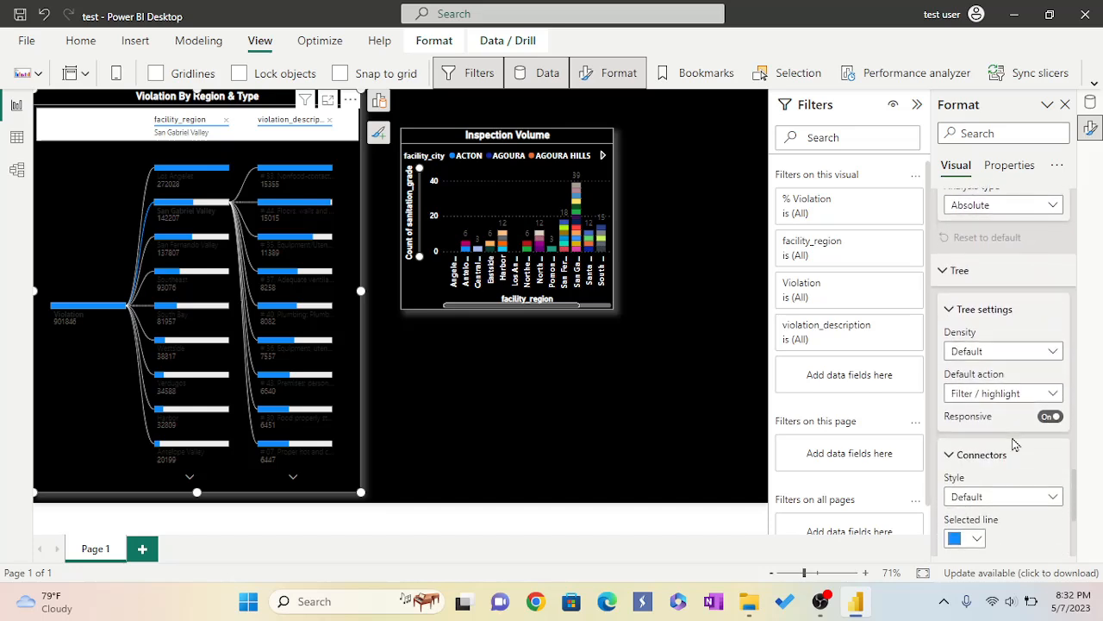
scroll(1015, 444, down, 1)
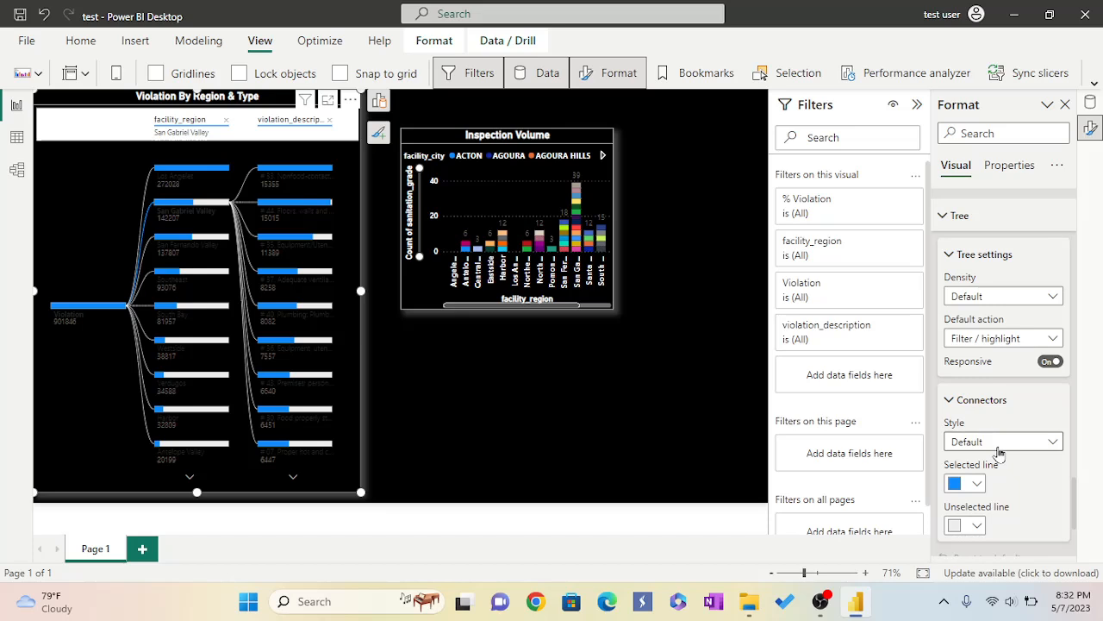
Set the connectors' selected line color to light gray #e6e6e6.
click(975, 485)
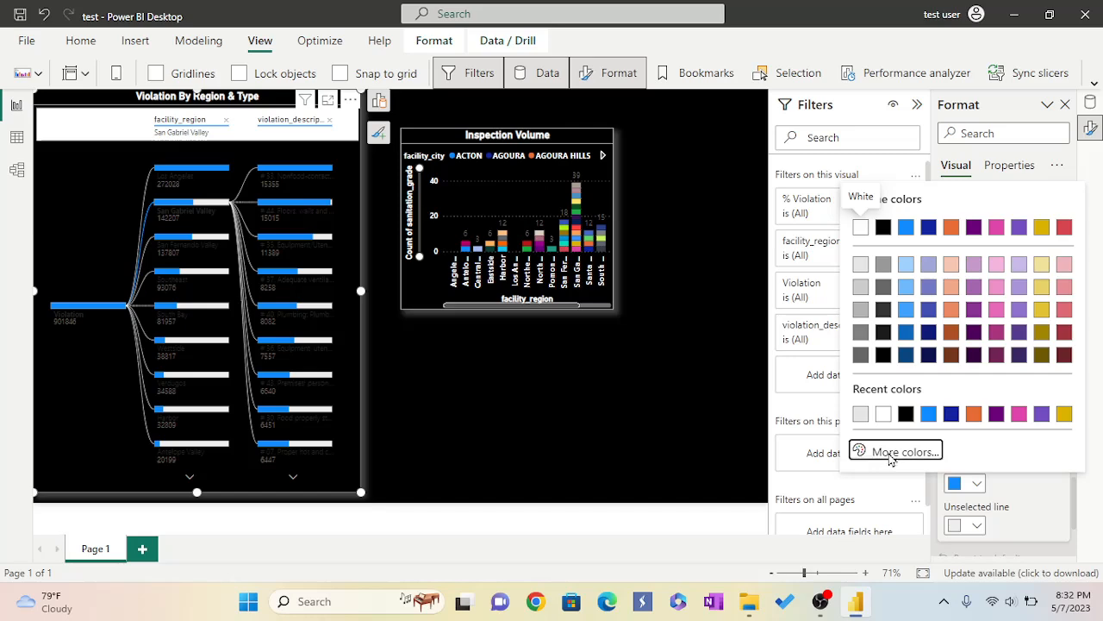
click(891, 457)
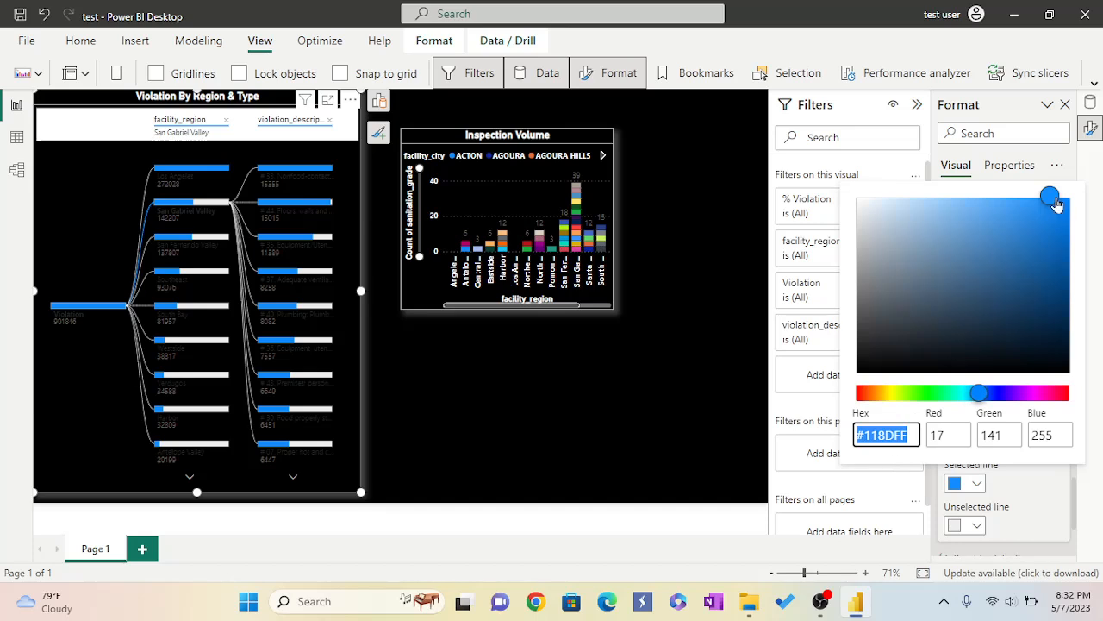
click(1032, 481)
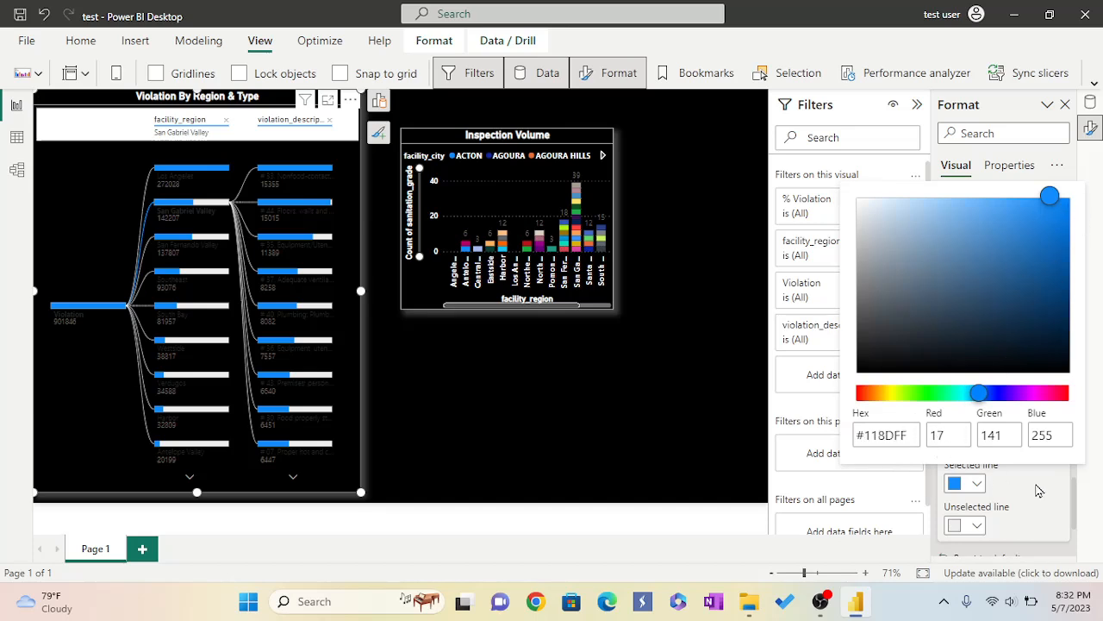
click(977, 485)
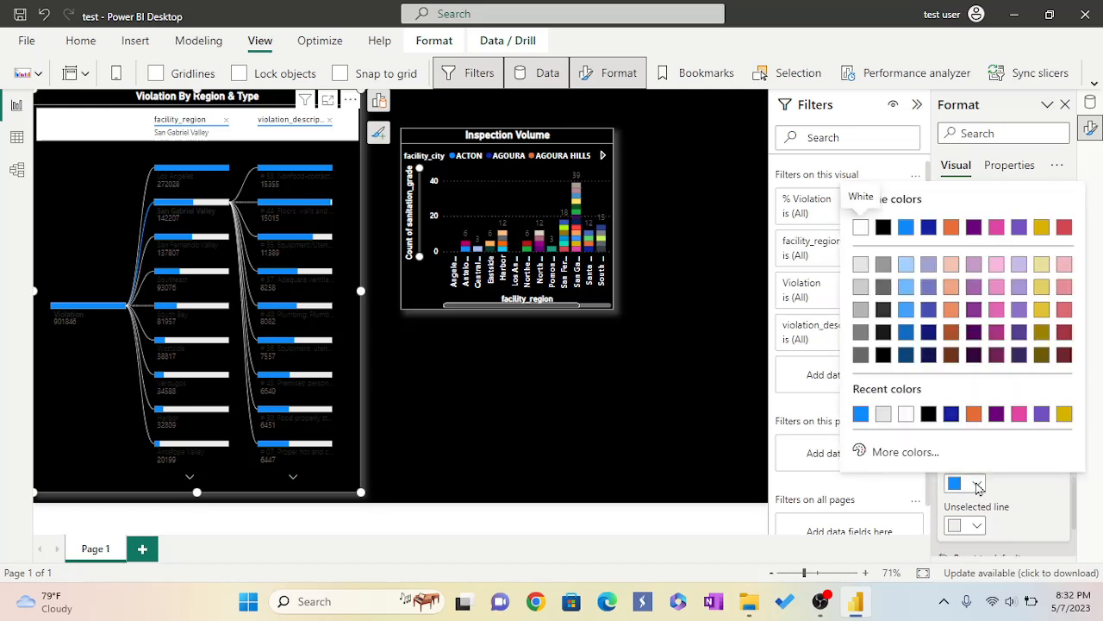
click(883, 415)
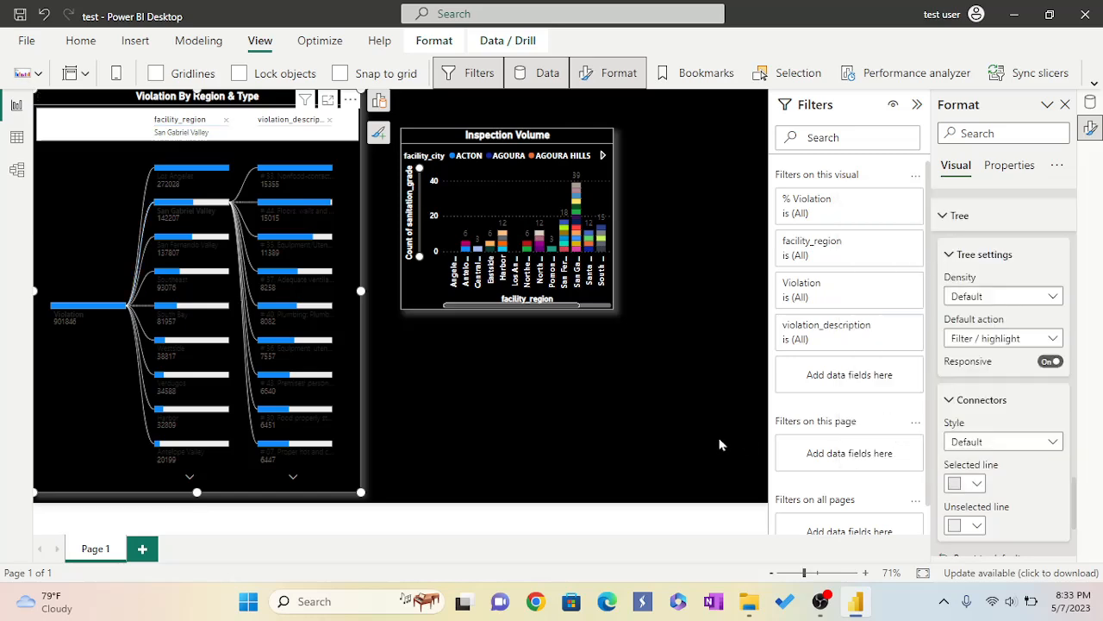
Set the connectors' unselected line color to white.
scroll(1004, 437, down, 3)
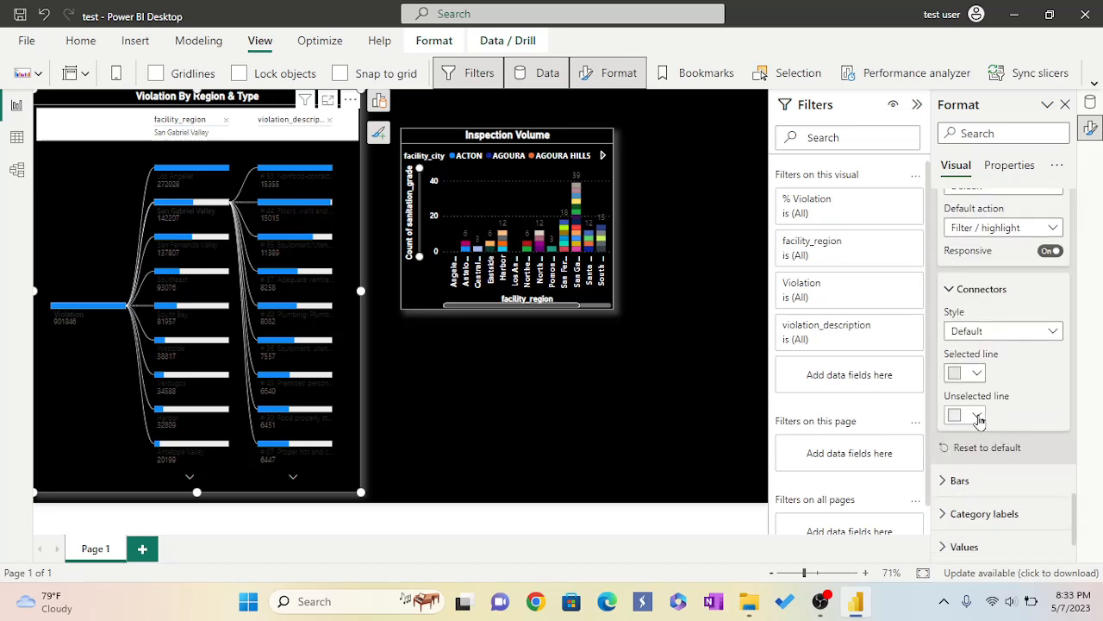
click(978, 418)
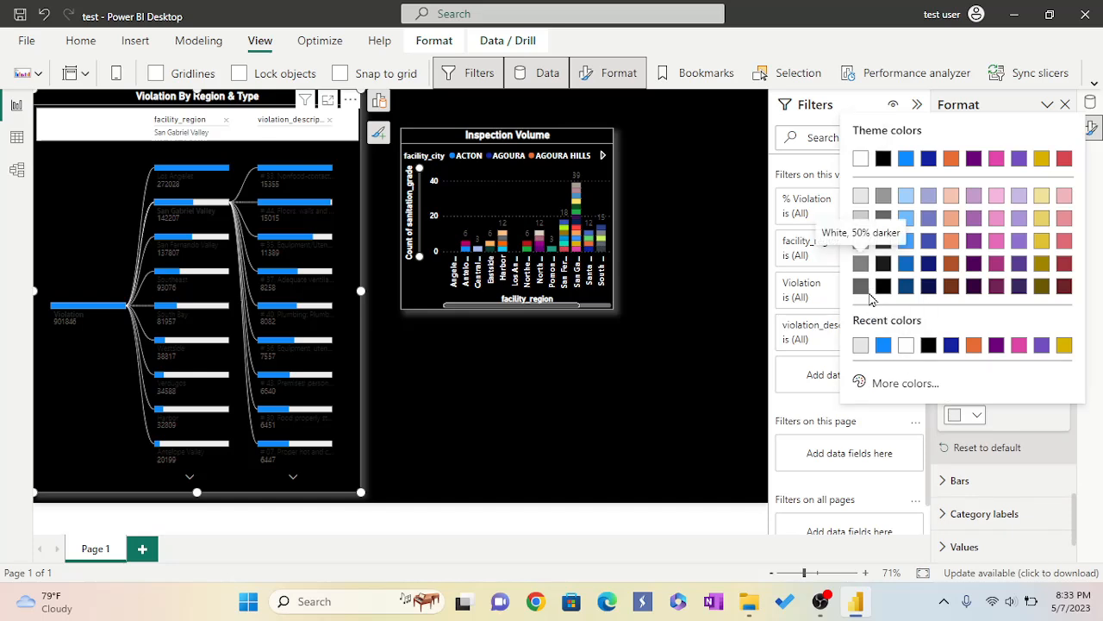
click(907, 347)
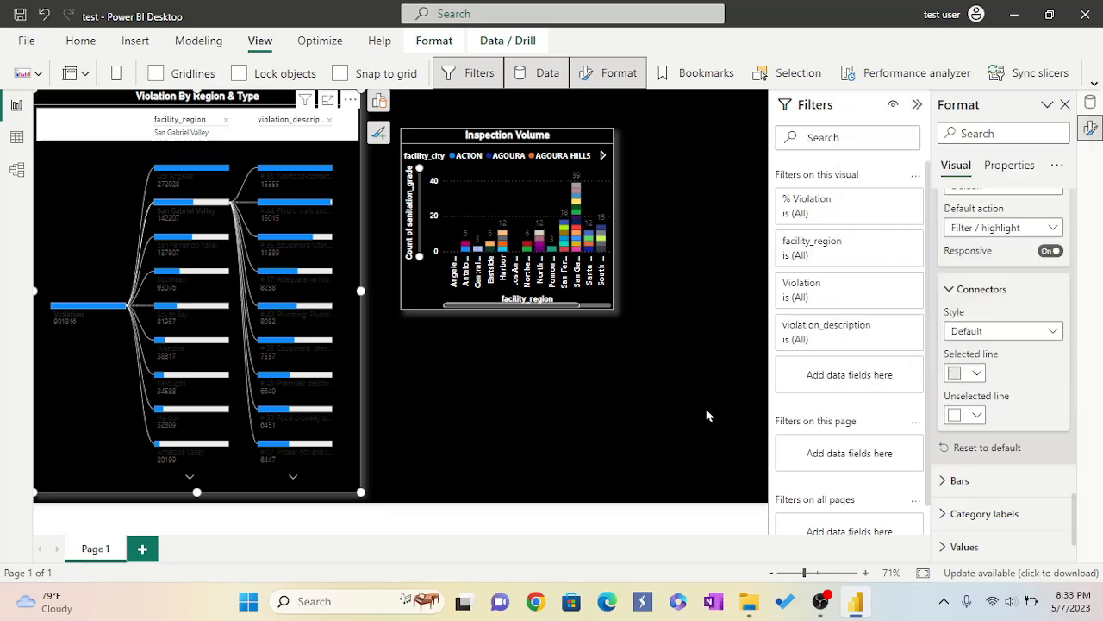
Expand the Bars settings and set the positive bar color to gold #E1C233.
scroll(1008, 448, down, 1)
click(944, 426)
scroll(996, 406, down, 2)
scroll(997, 406, down, 2)
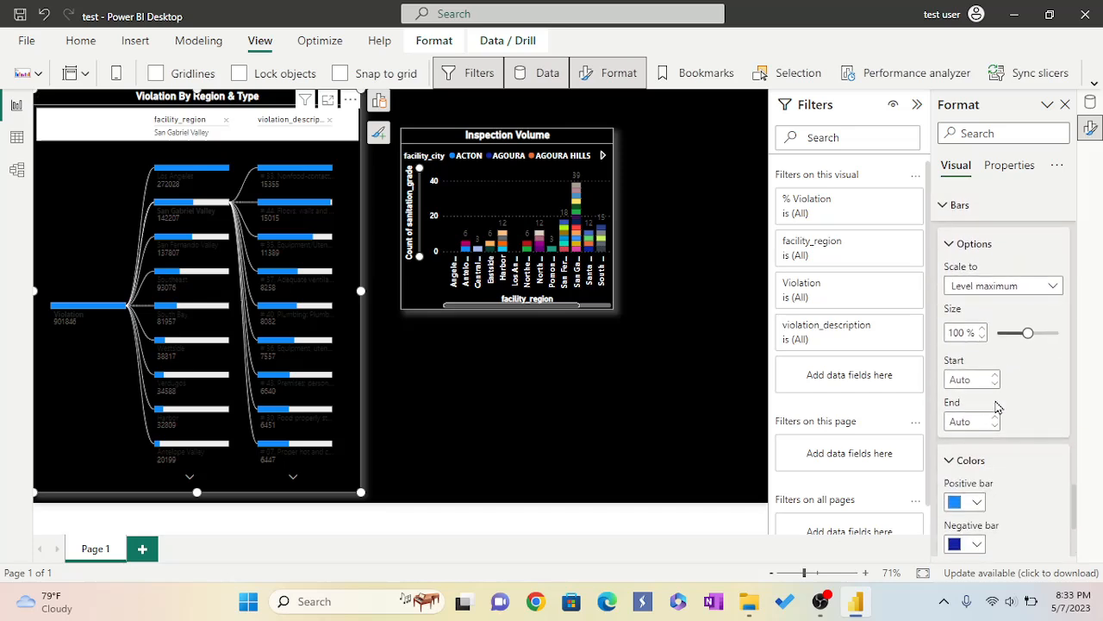
scroll(998, 407, down, 2)
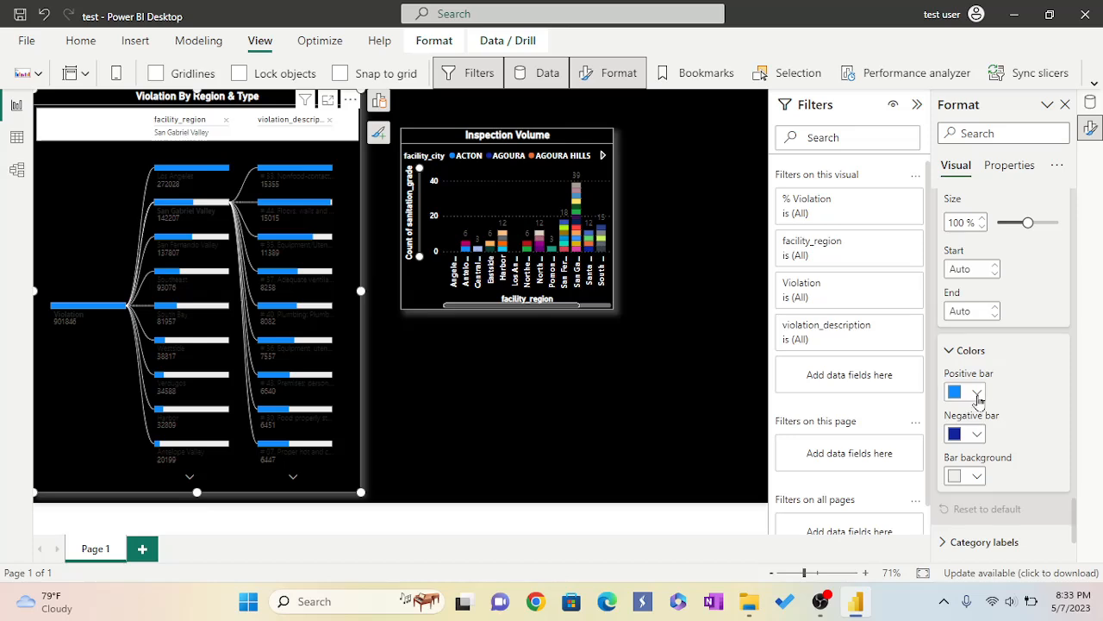
click(978, 393)
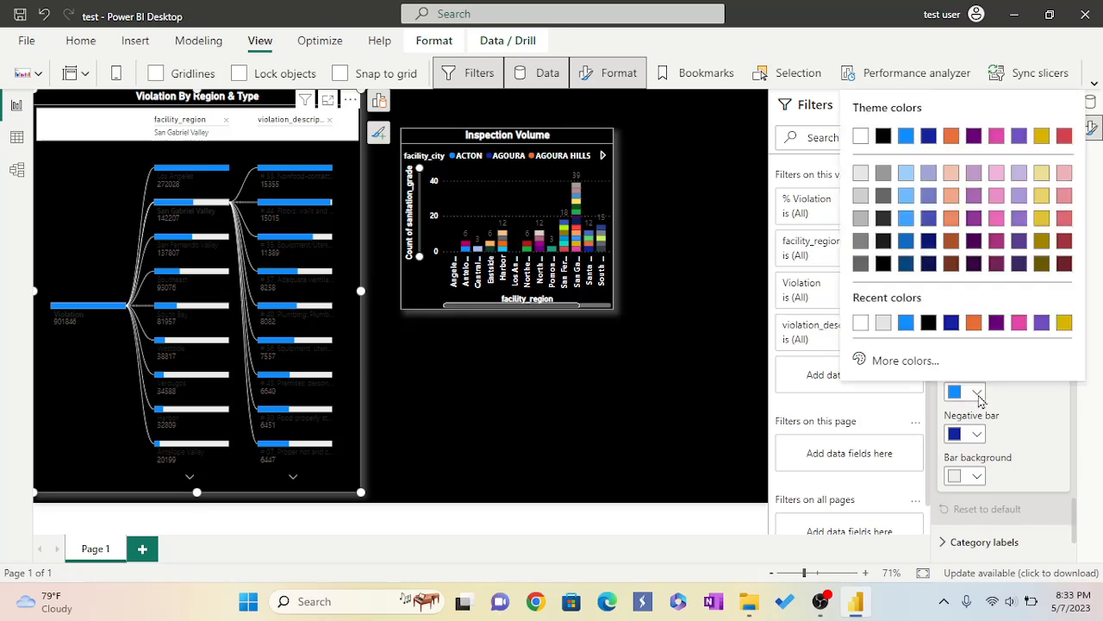
click(901, 361)
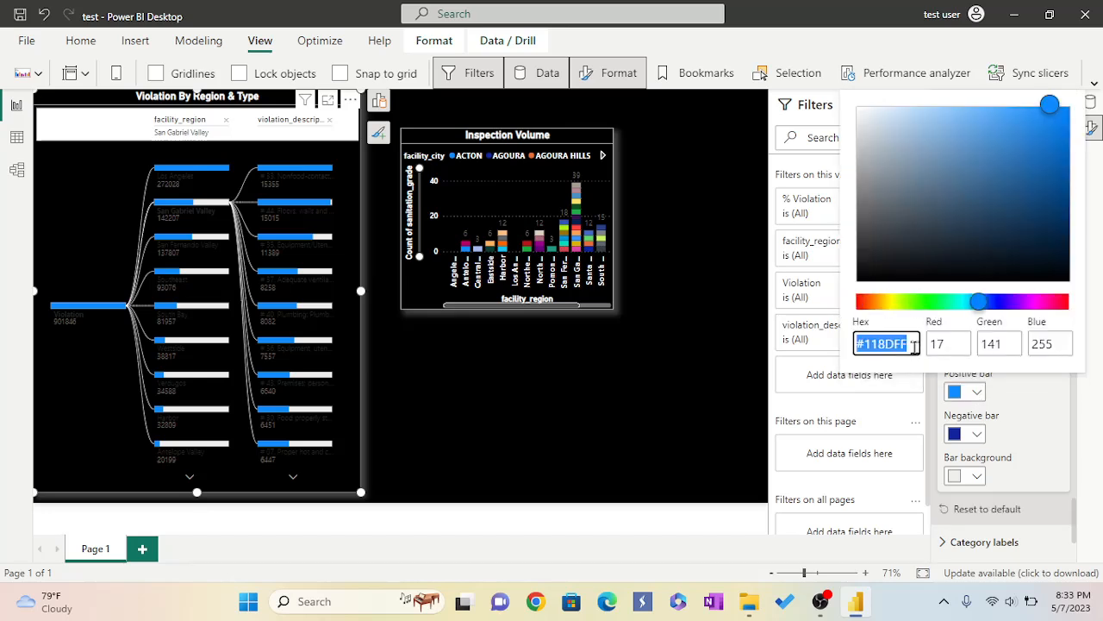
key(BackSpace)
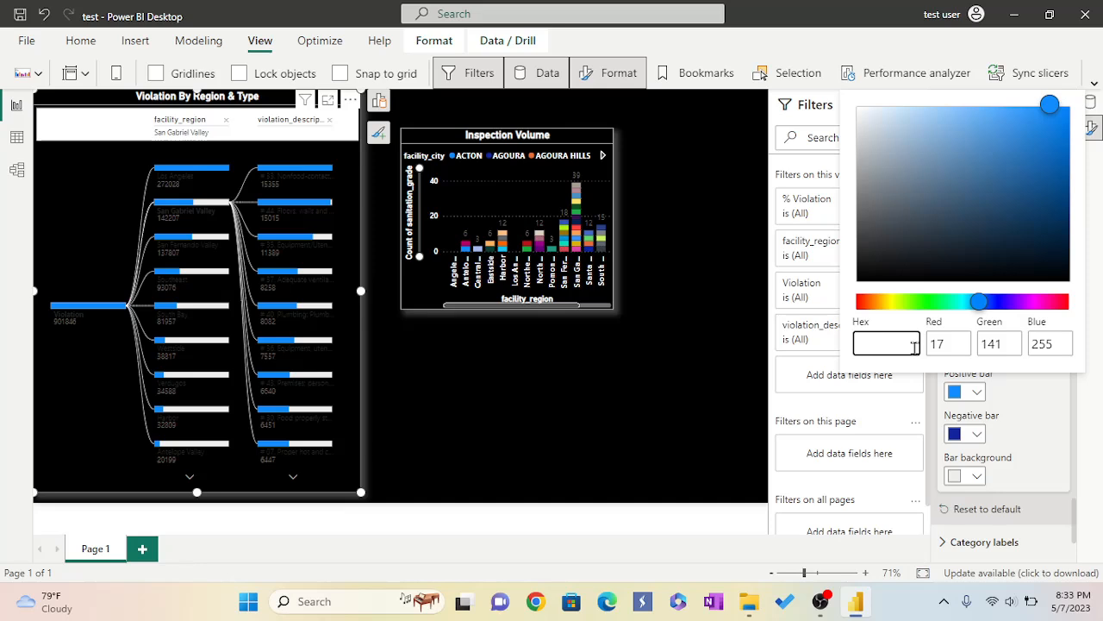
text(#e1c233)
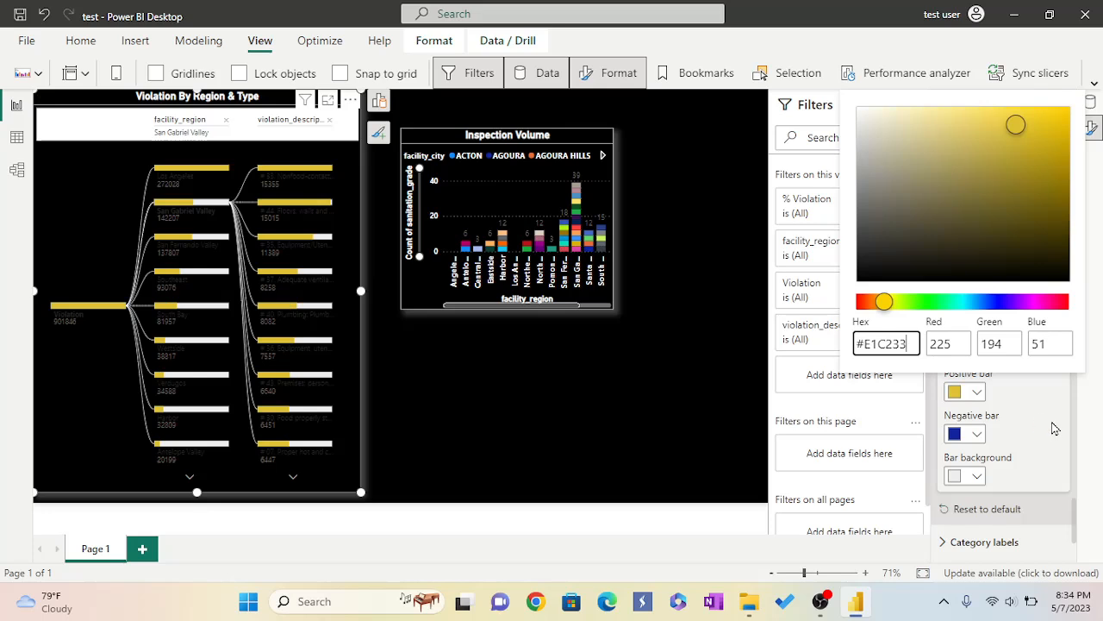
click(722, 456)
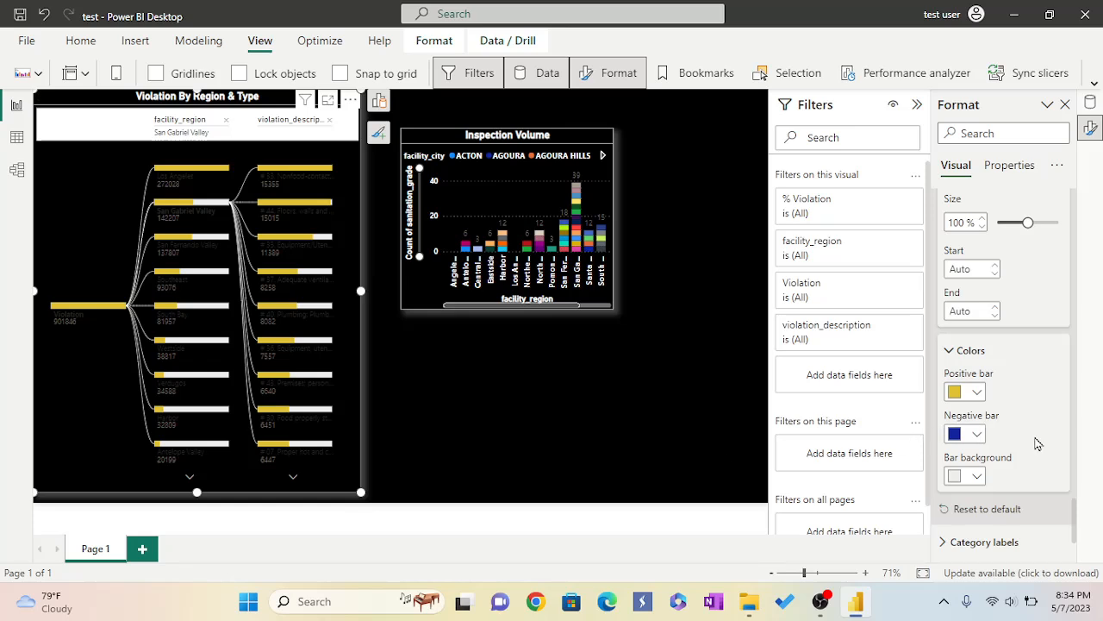
Set the connectors' selected line color to blue #118DFF.
scroll(1038, 443, up, 5)
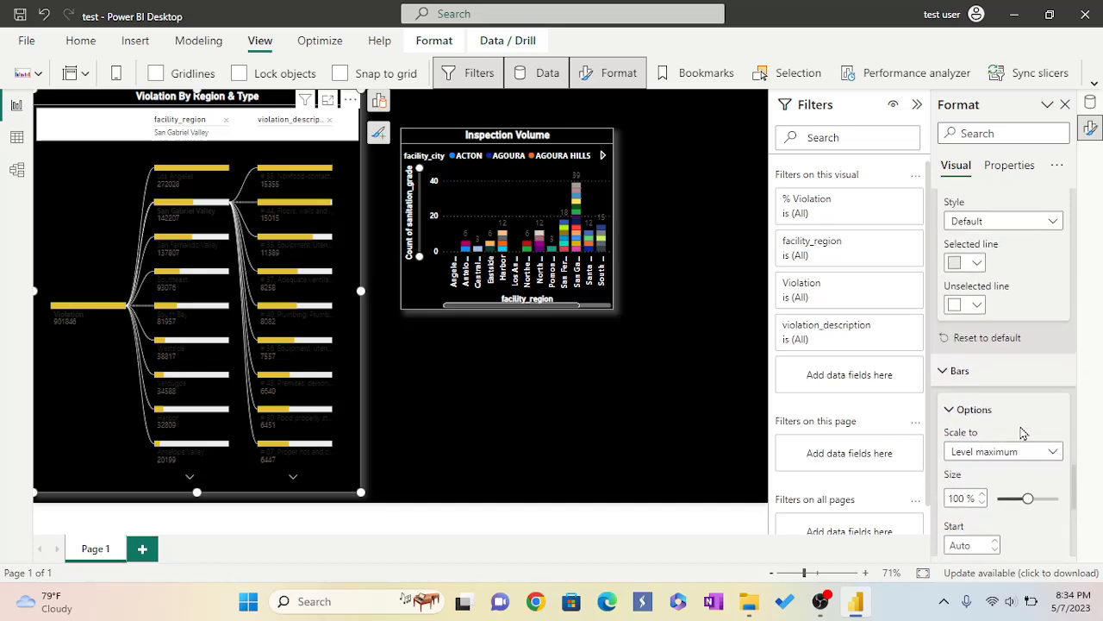
scroll(1023, 432, up, 2)
scroll(1023, 433, up, 3)
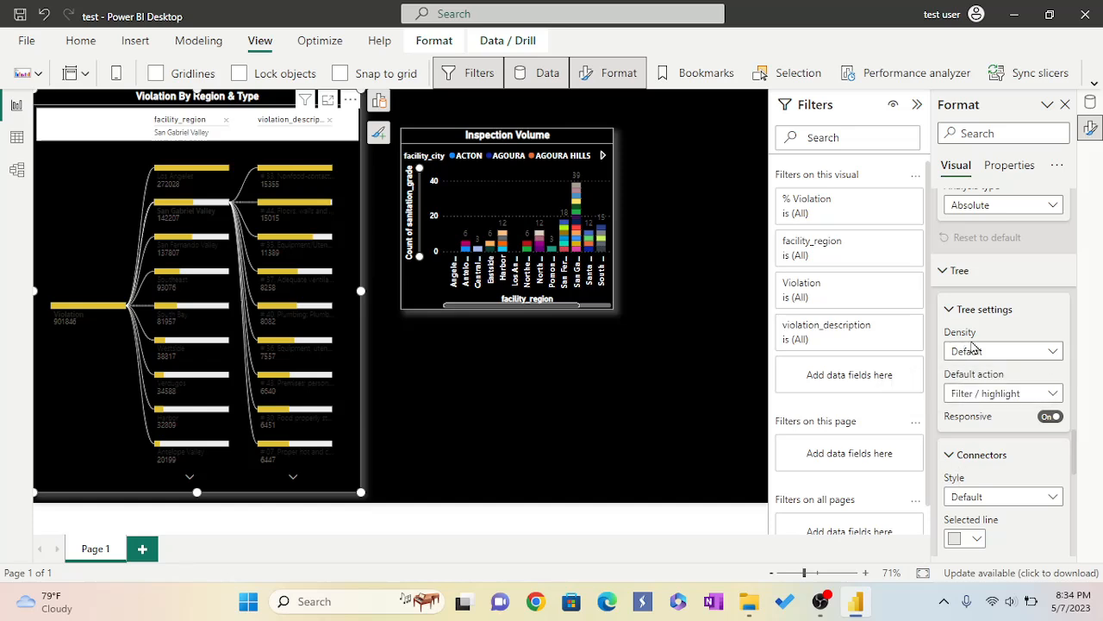
scroll(1000, 459, down, 1)
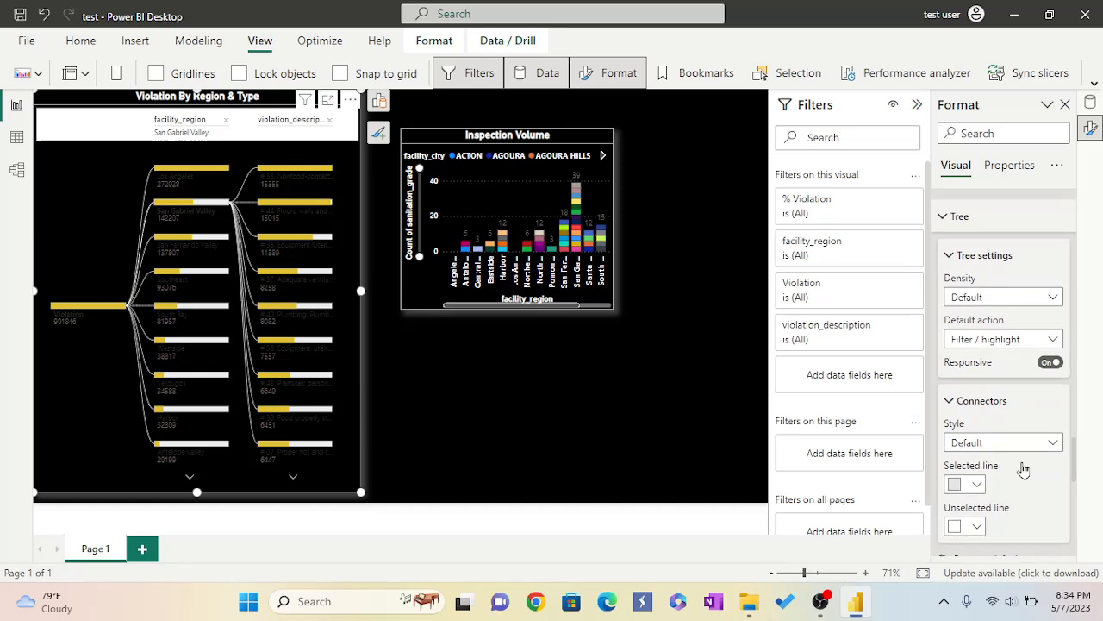
scroll(1024, 468, up, 1)
scroll(1024, 468, down, 1)
scroll(1000, 453, down, 1)
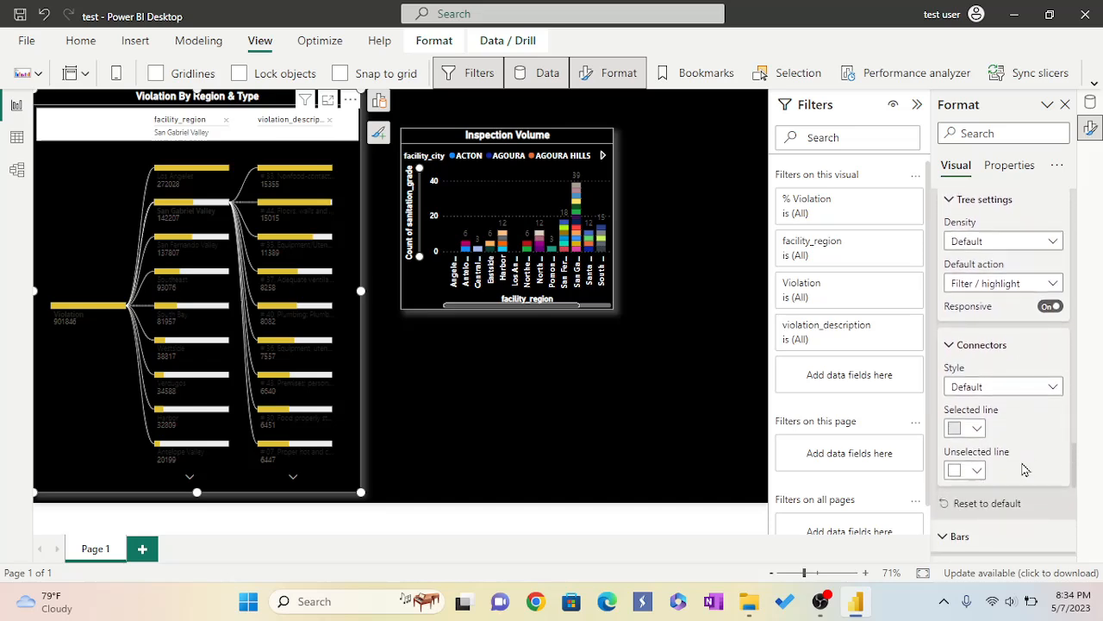
click(978, 428)
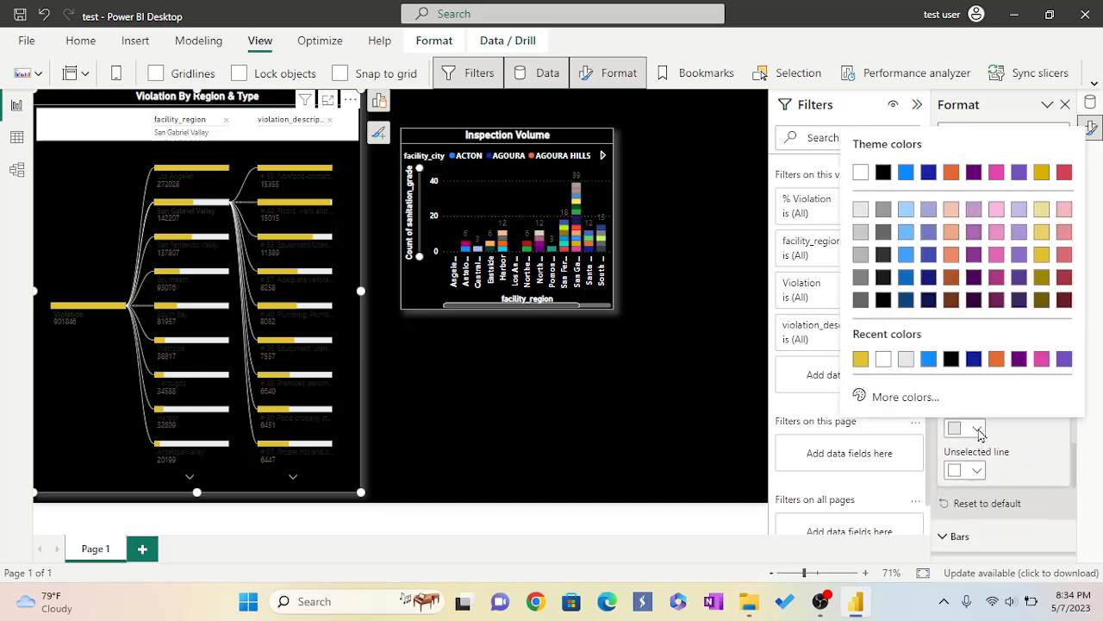
click(899, 397)
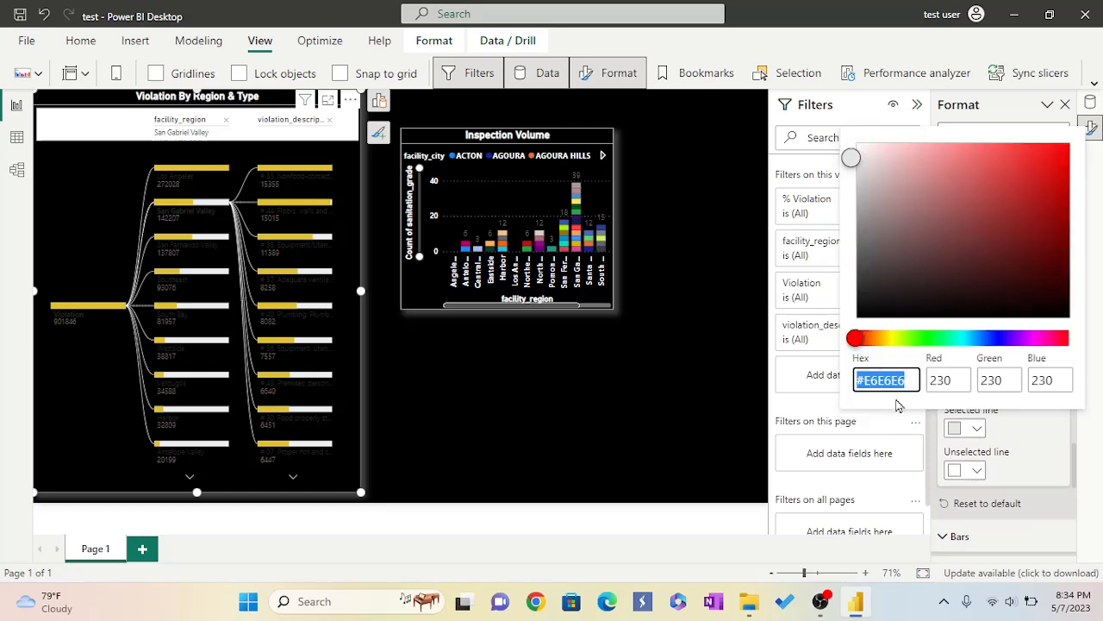
key(BackSpace)
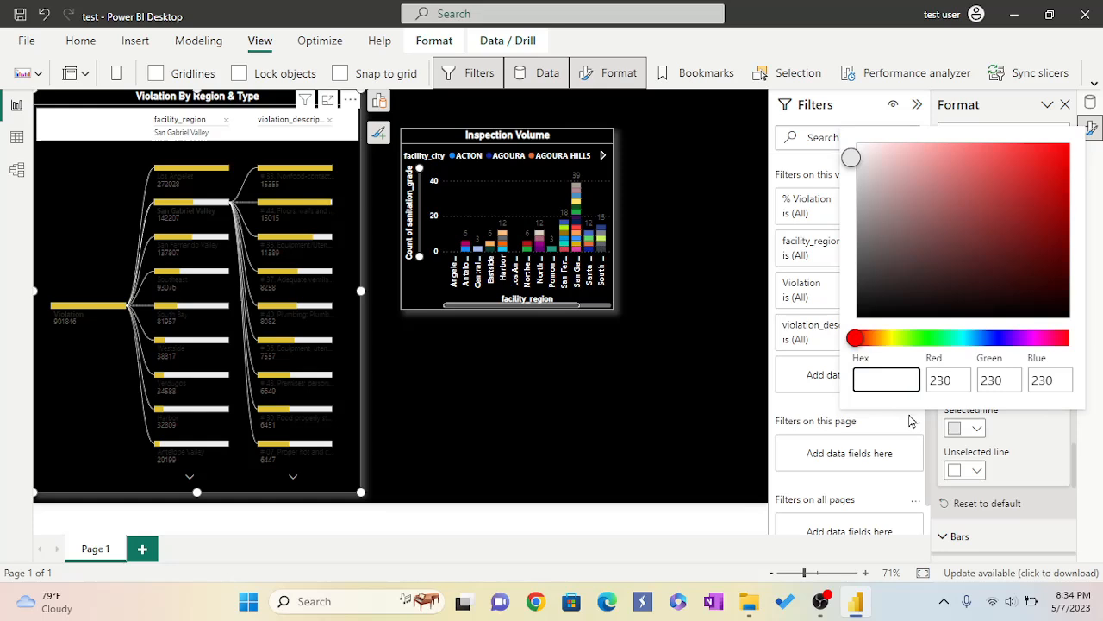
text(#118DFF)
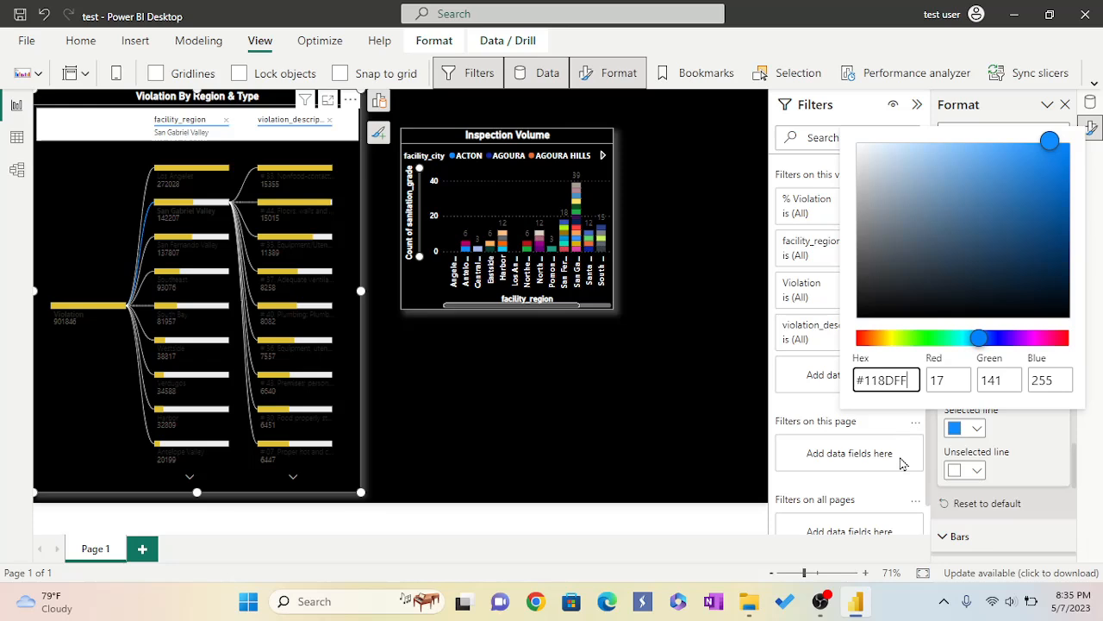
click(1037, 446)
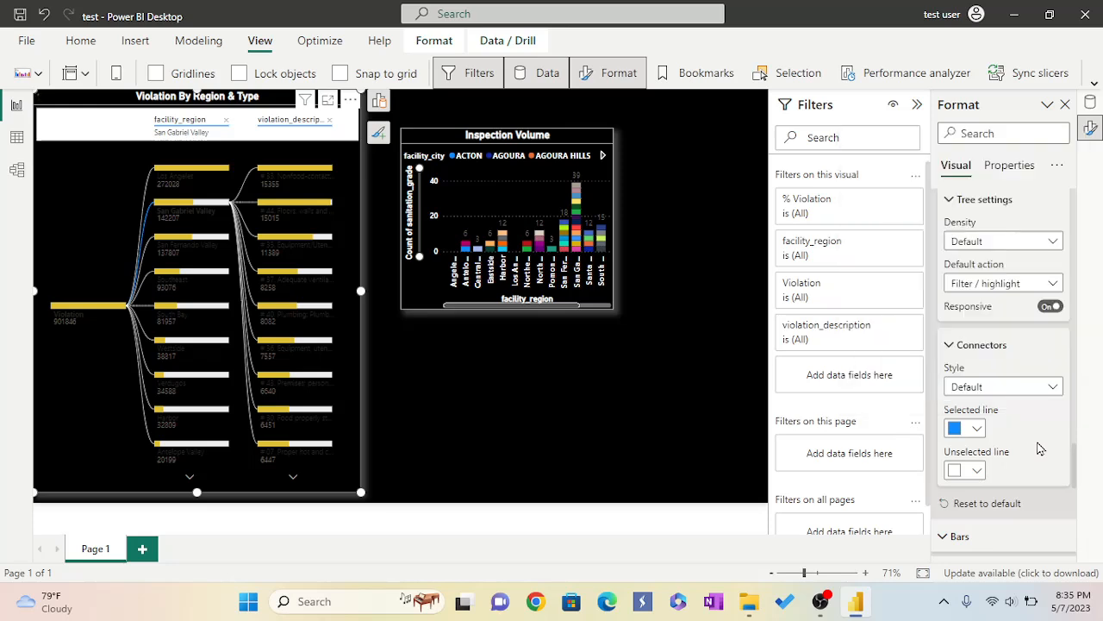
Set the decomposition tree's bar background color to white #FFFFFF.
click(977, 431)
click(977, 431)
scroll(1027, 455, down, 5)
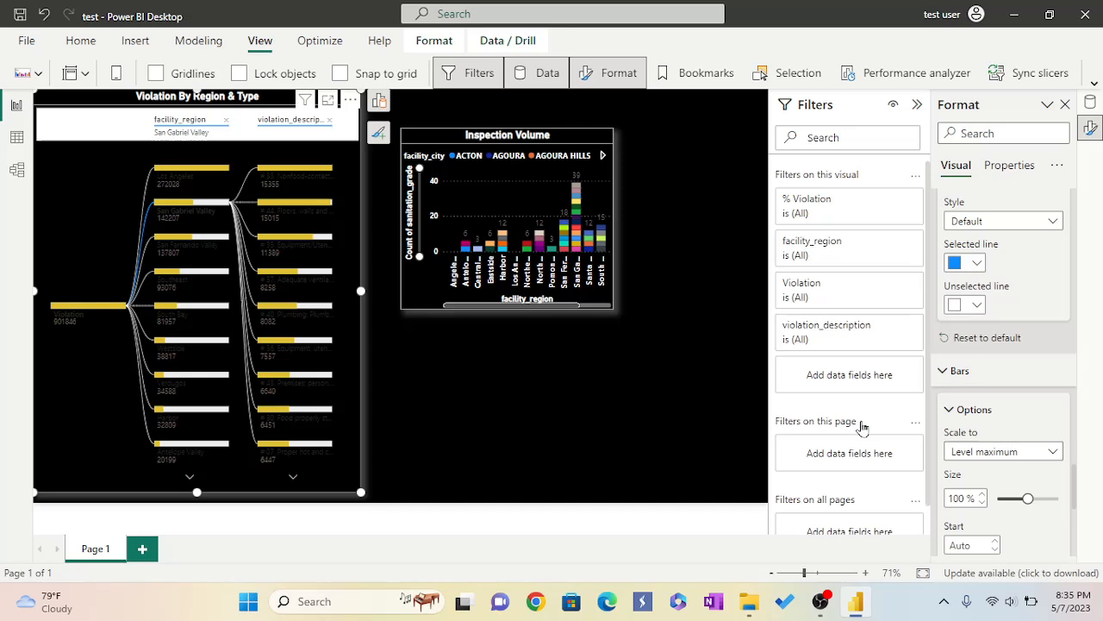
scroll(1039, 451, down, 5)
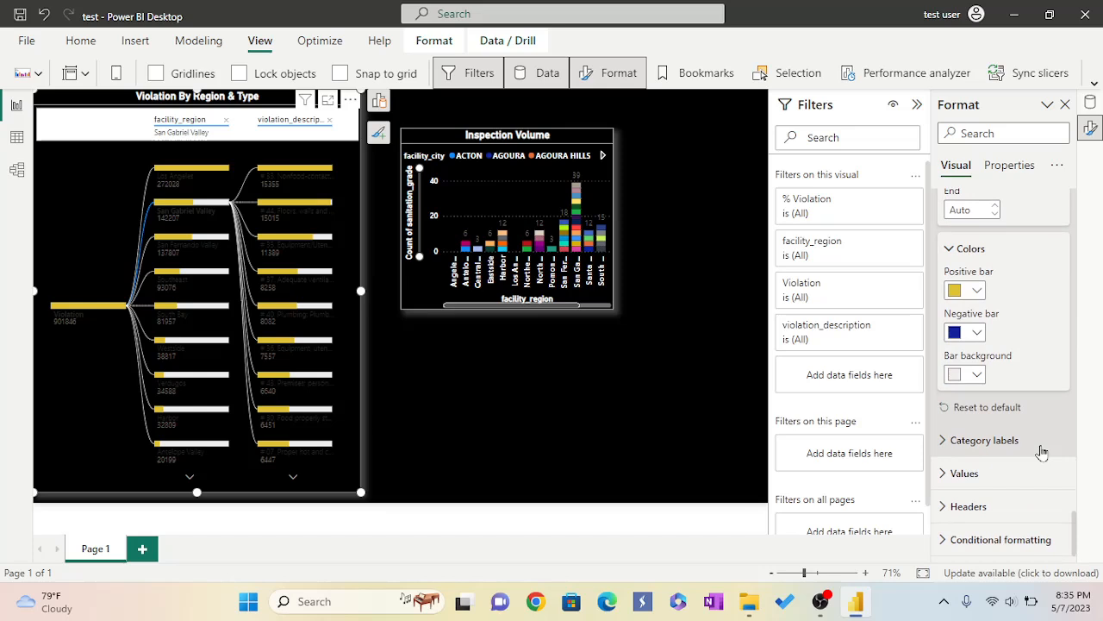
click(978, 375)
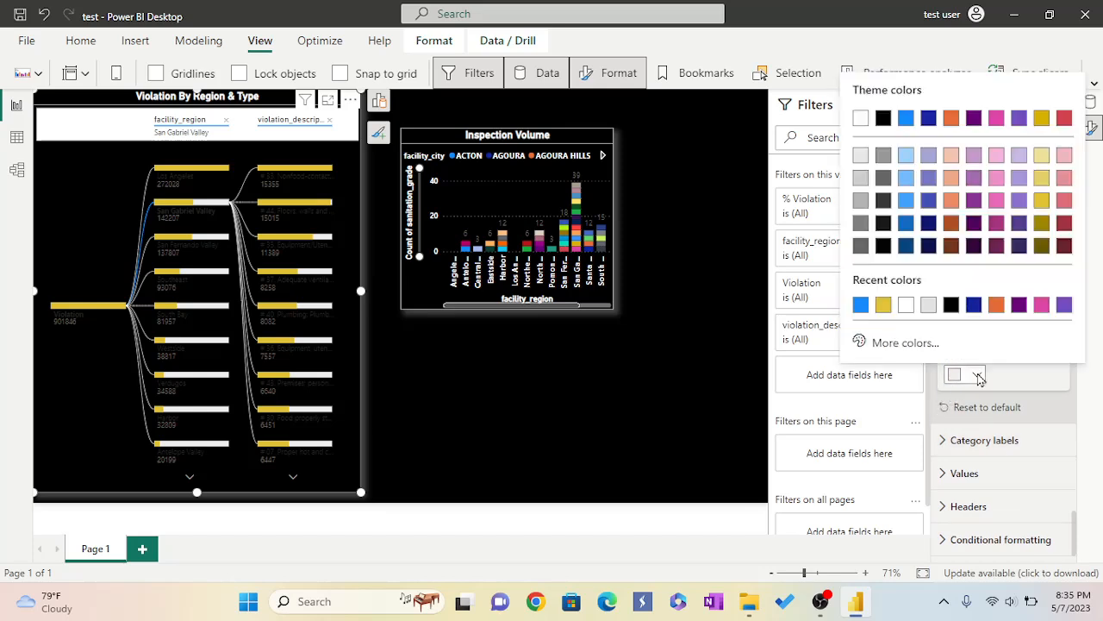
click(906, 305)
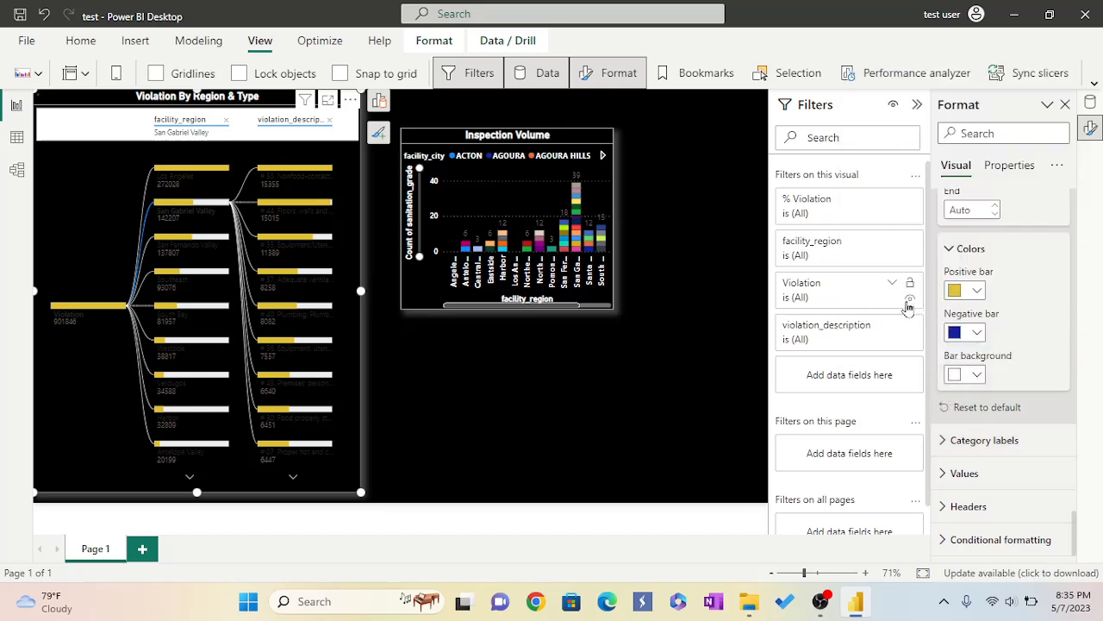
Expand the Category labels settings and set their font color to white.
click(943, 442)
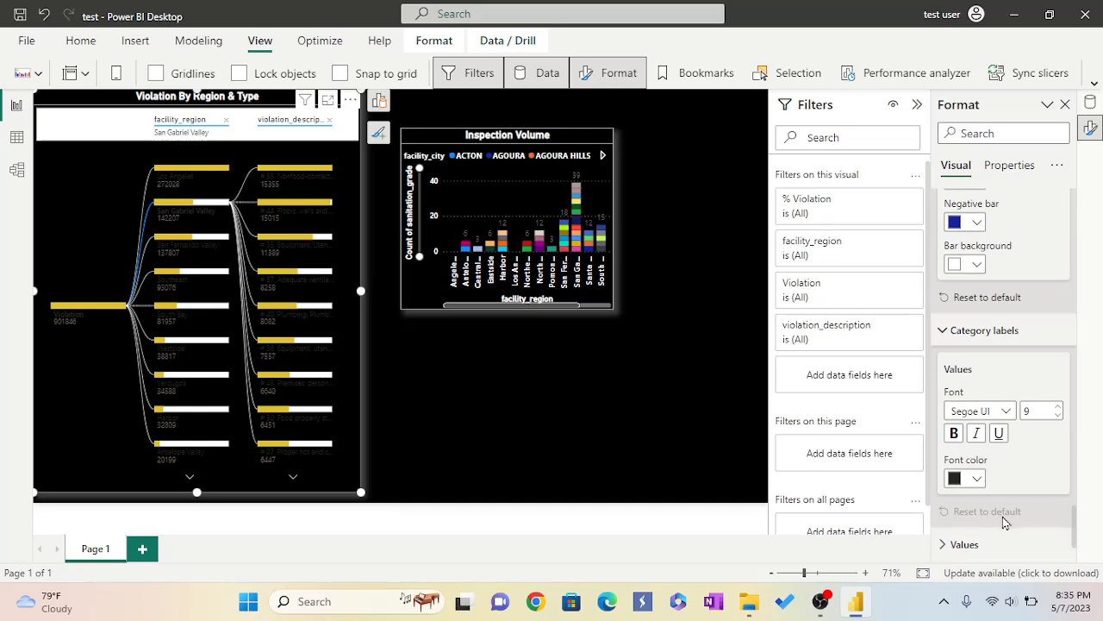
click(976, 480)
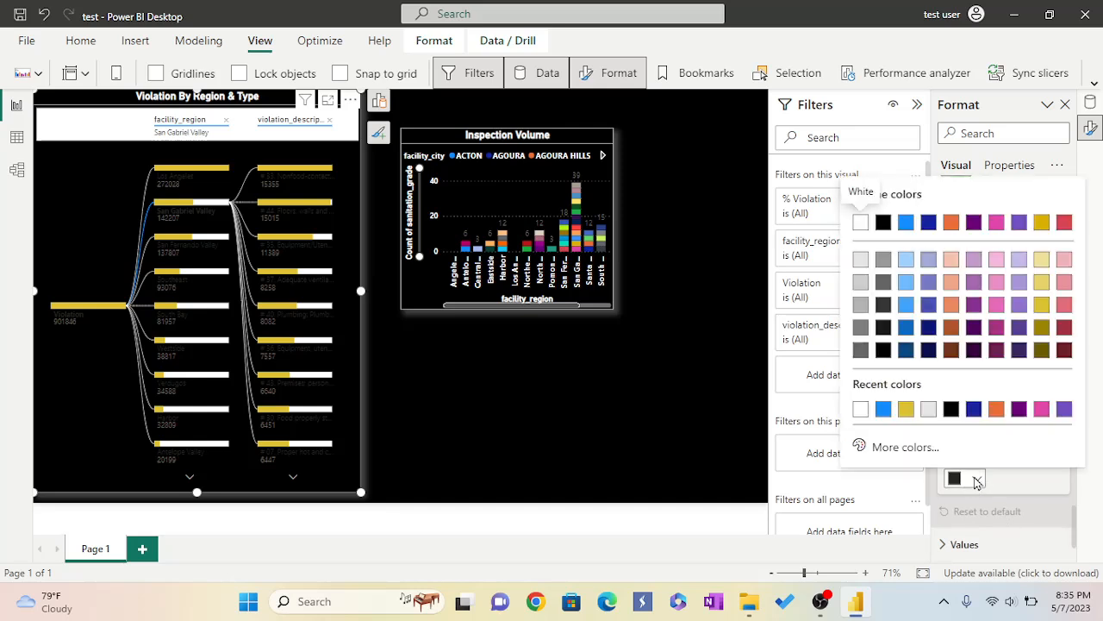
click(861, 410)
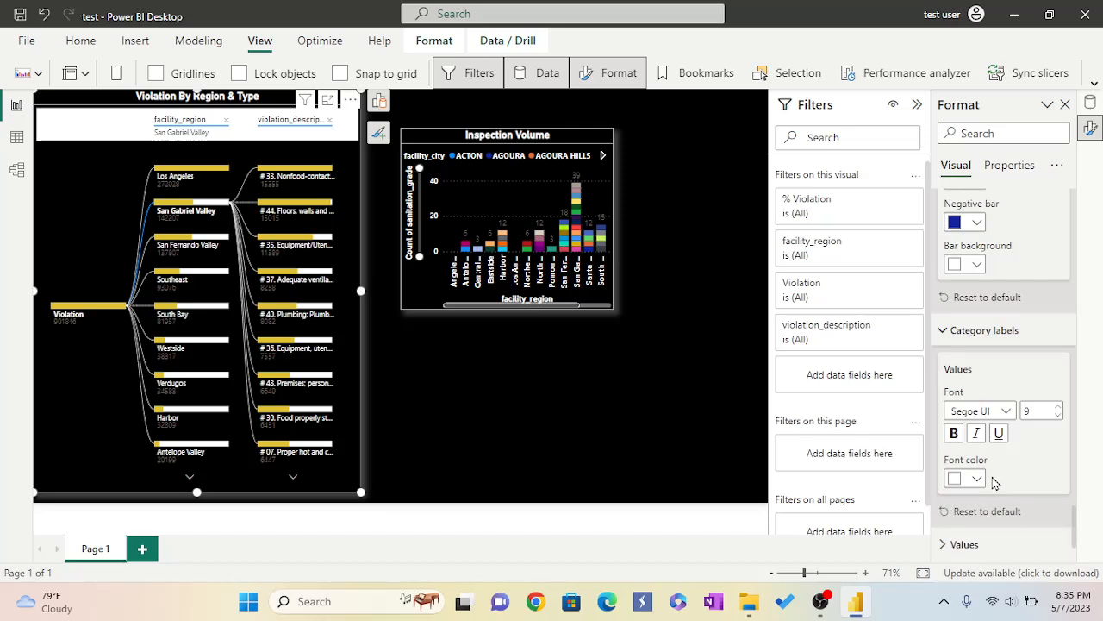
Expand the Values settings and set the value font color to white.
scroll(997, 483, down, 1)
click(946, 490)
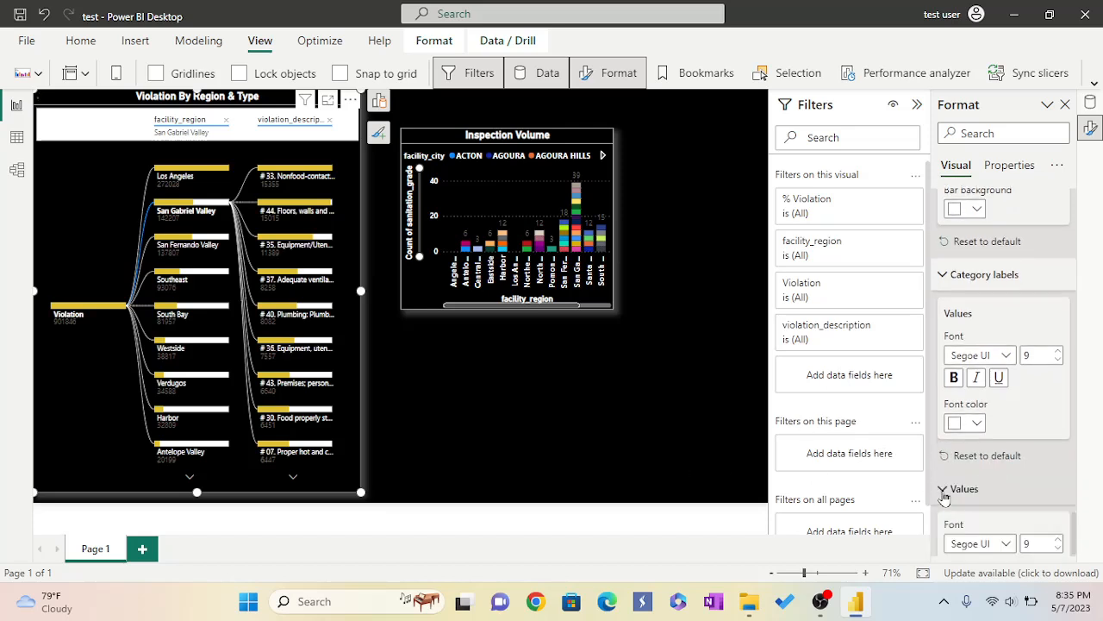
scroll(995, 444, down, 1)
scroll(995, 444, down, 2)
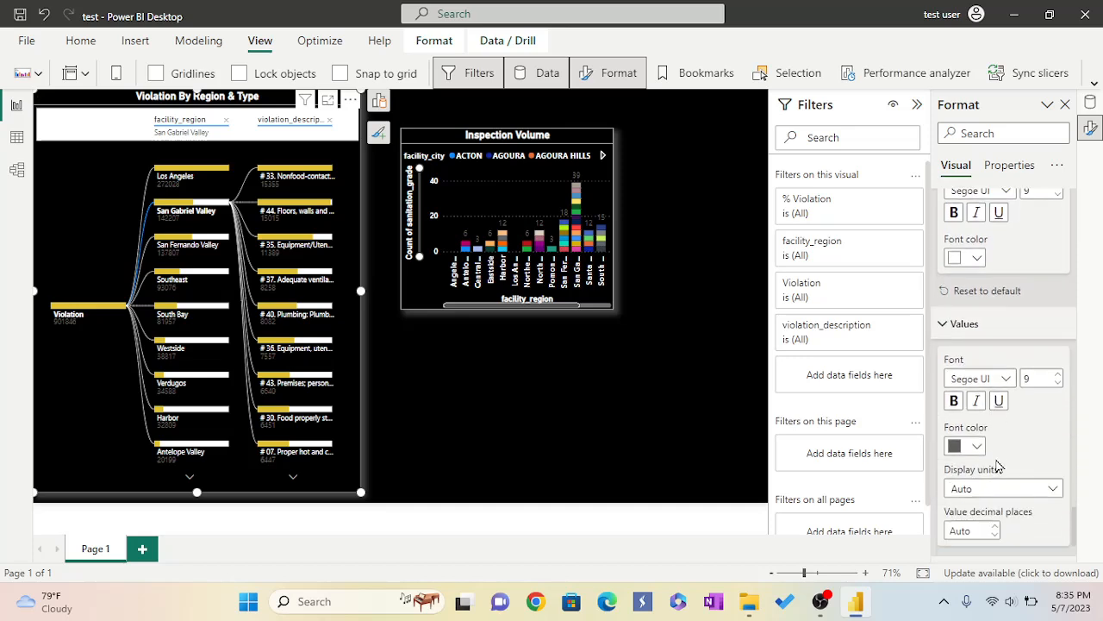
click(976, 447)
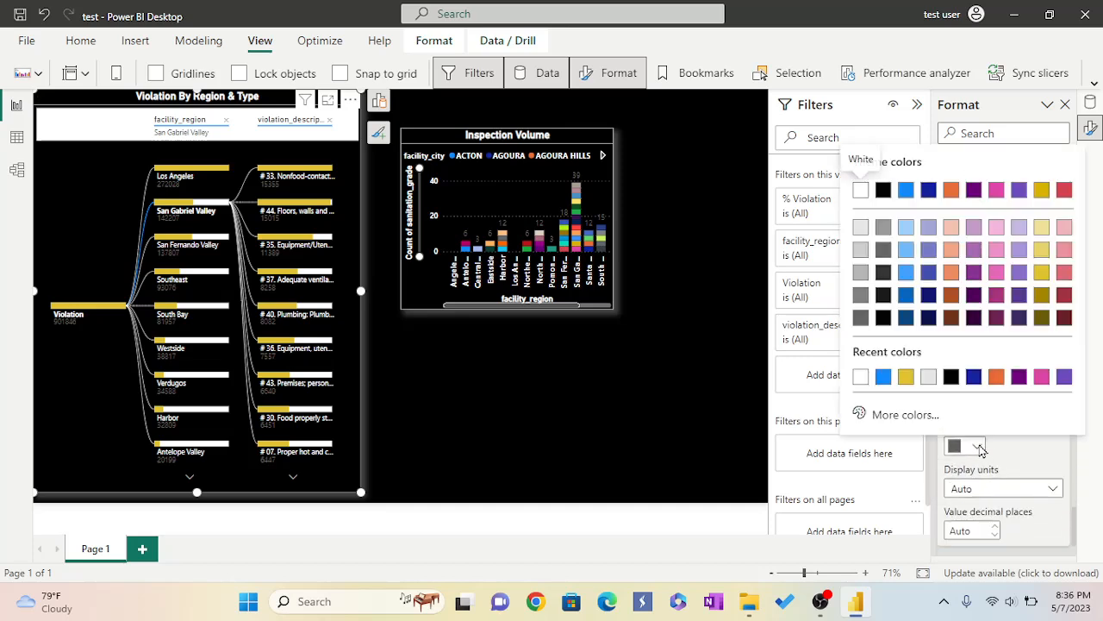
click(860, 377)
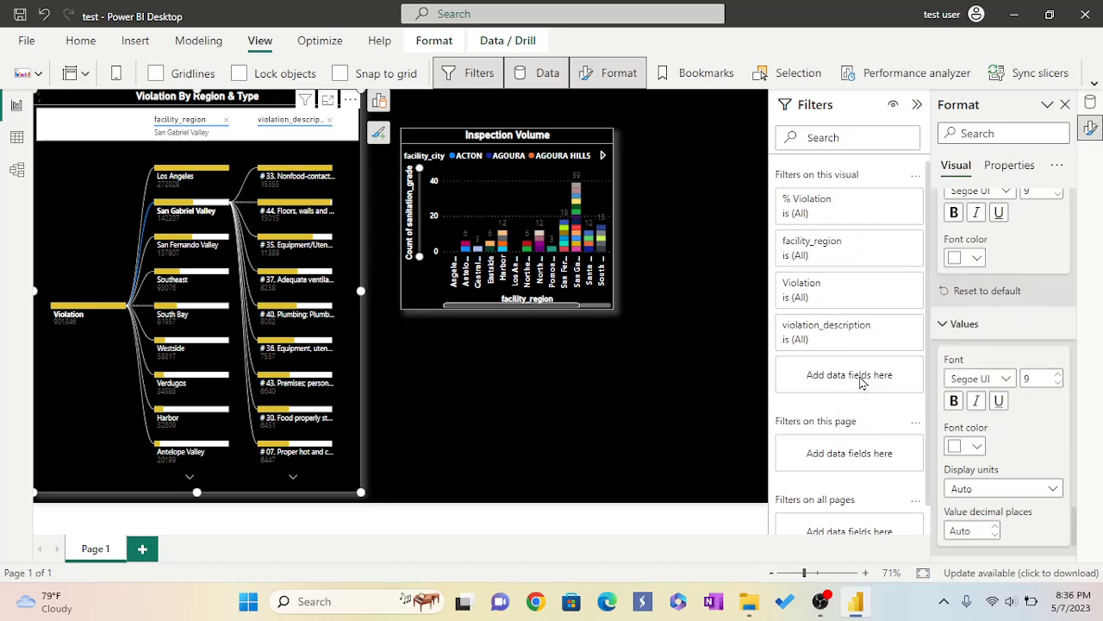
Expand the Headers settings of the decomposition tree's format options.
scroll(999, 463, down, 2)
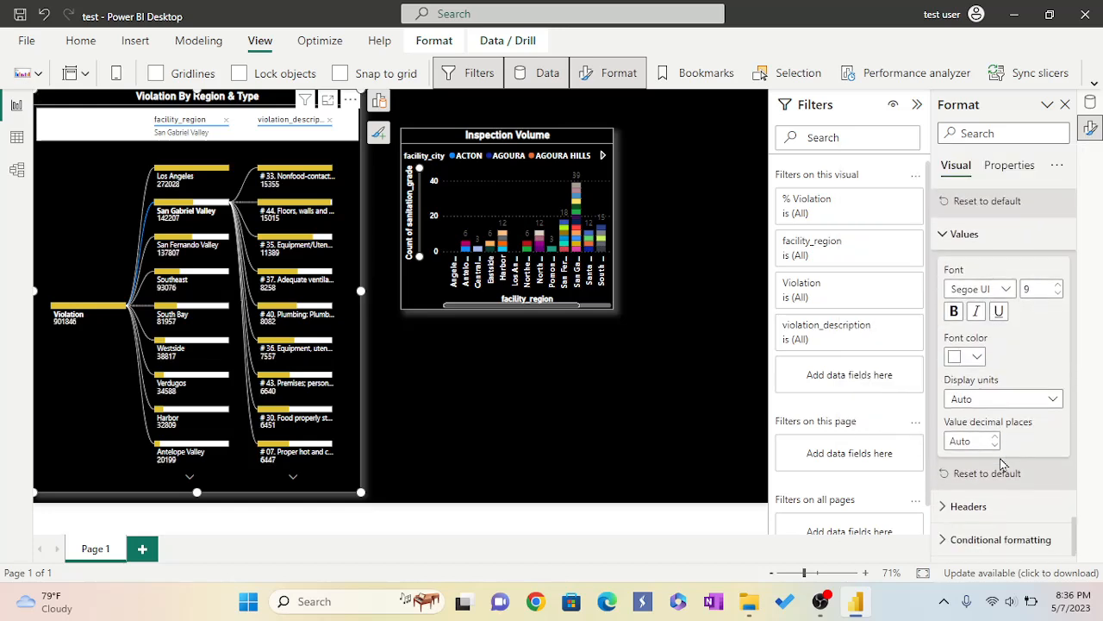
click(944, 508)
scroll(1000, 437, down, 2)
click(998, 436)
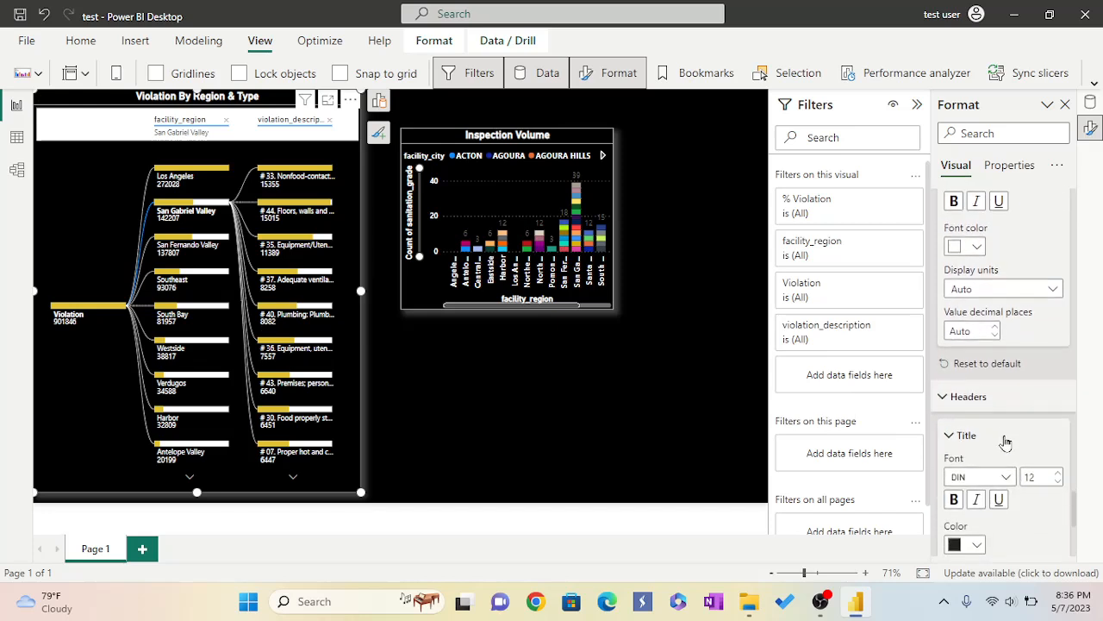
Set the header title color, trying white and then black.
scroll(1003, 442, down, 1)
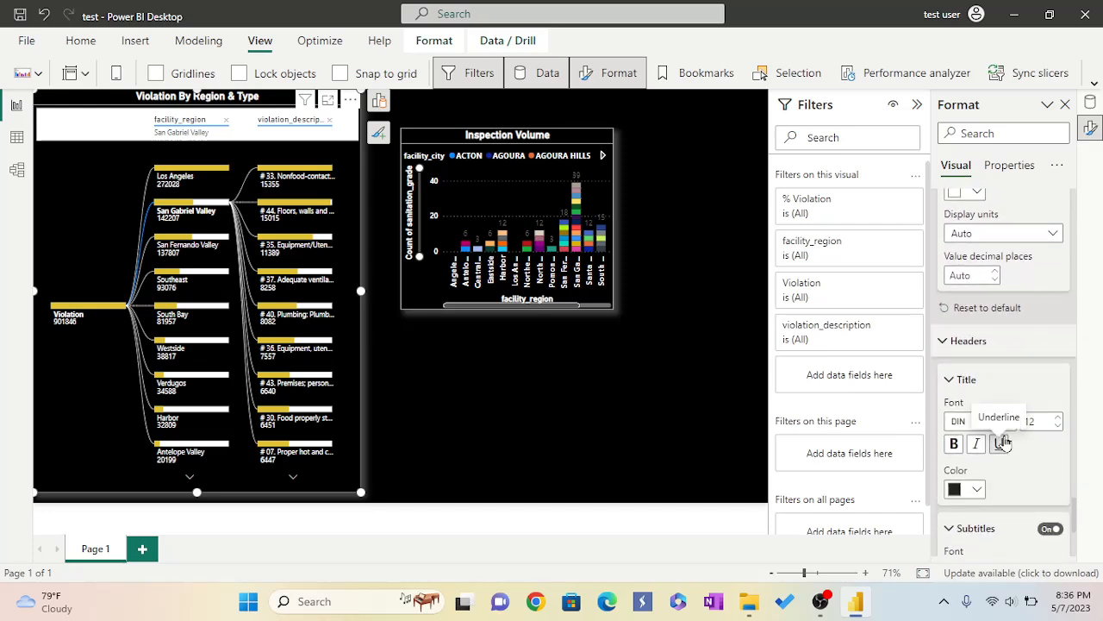
click(979, 492)
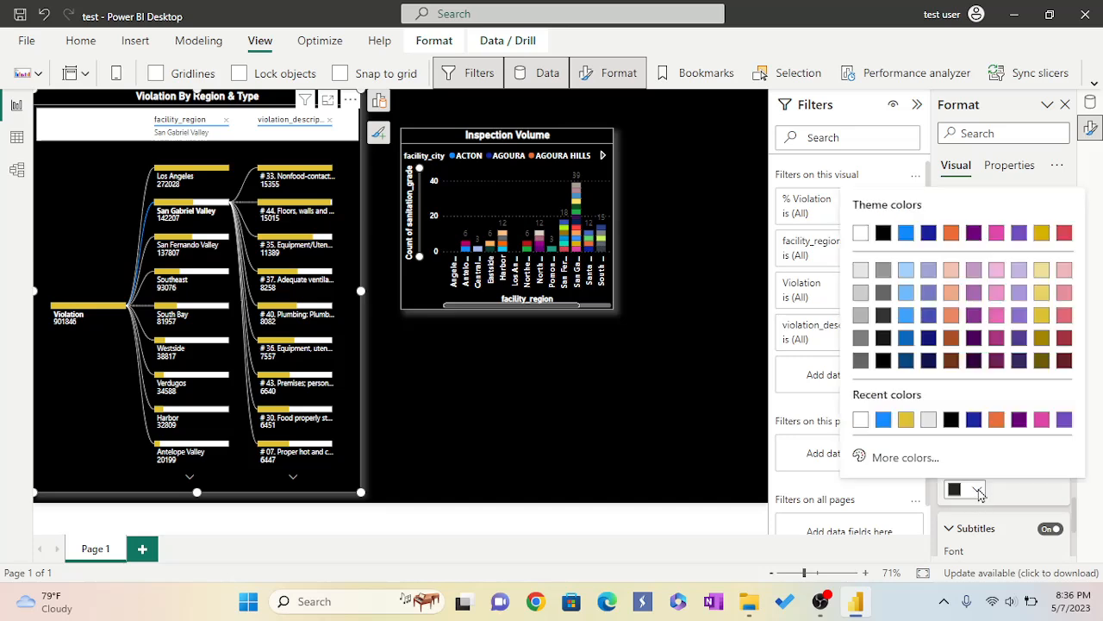
click(860, 420)
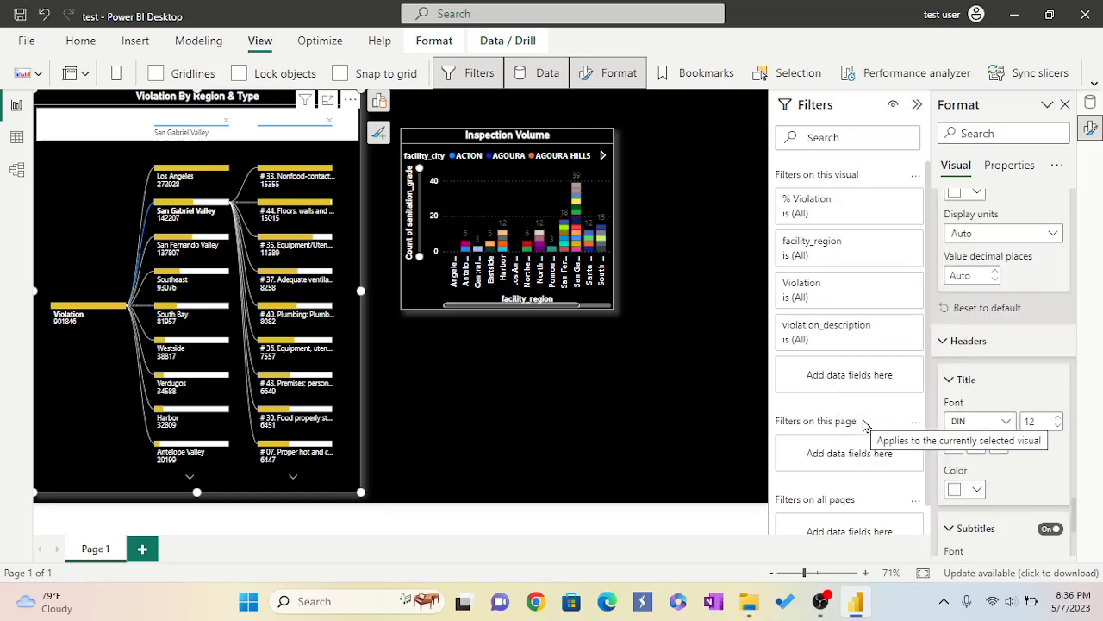
click(977, 490)
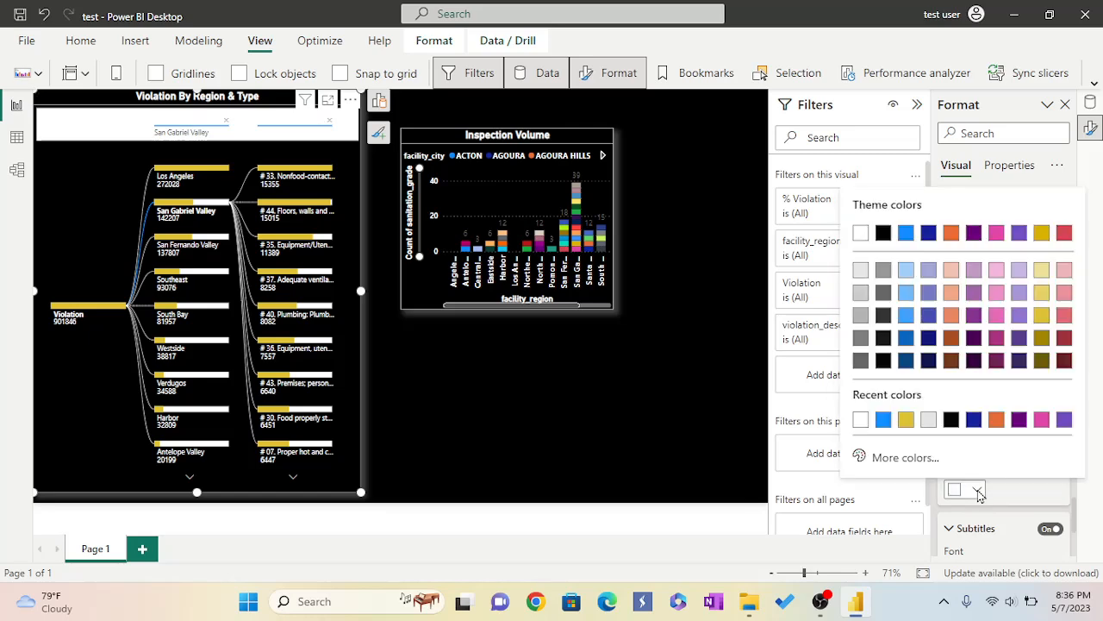
click(861, 420)
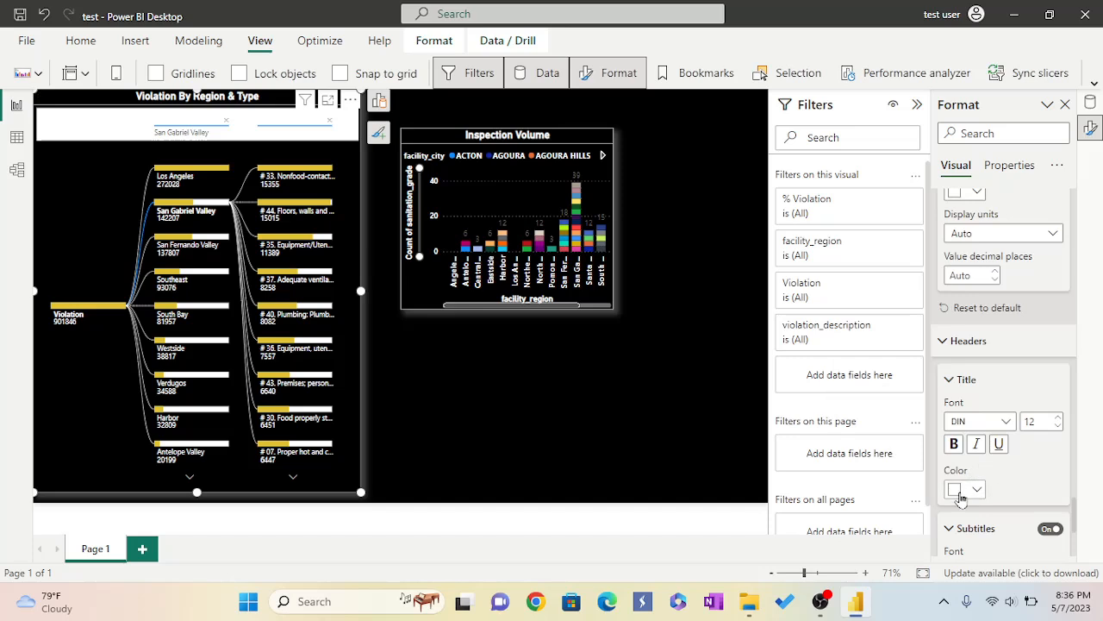
click(977, 491)
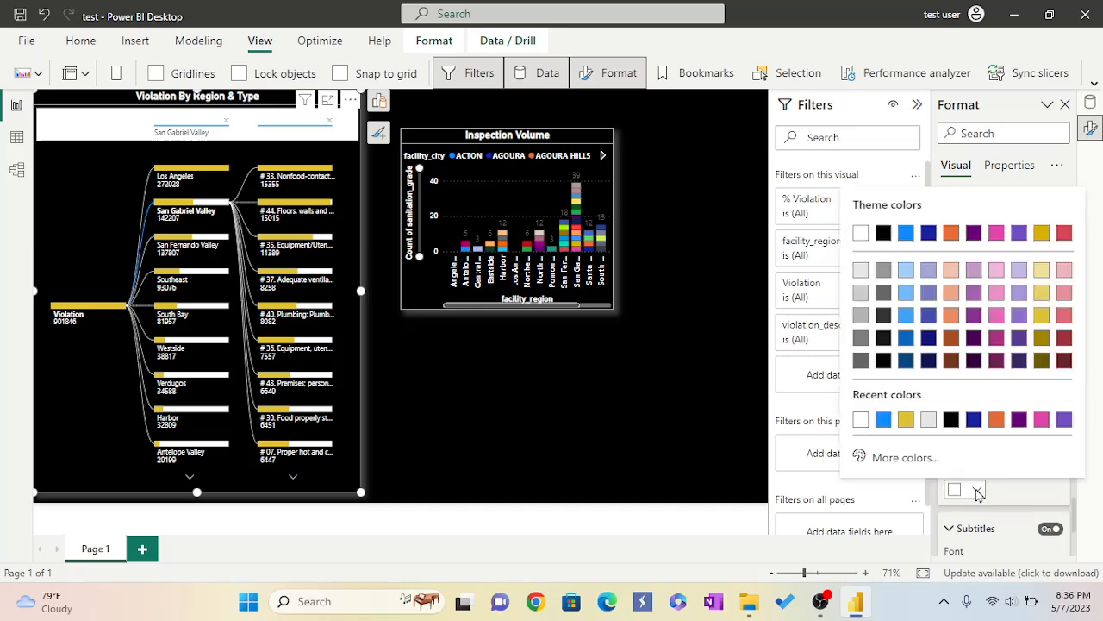
click(951, 420)
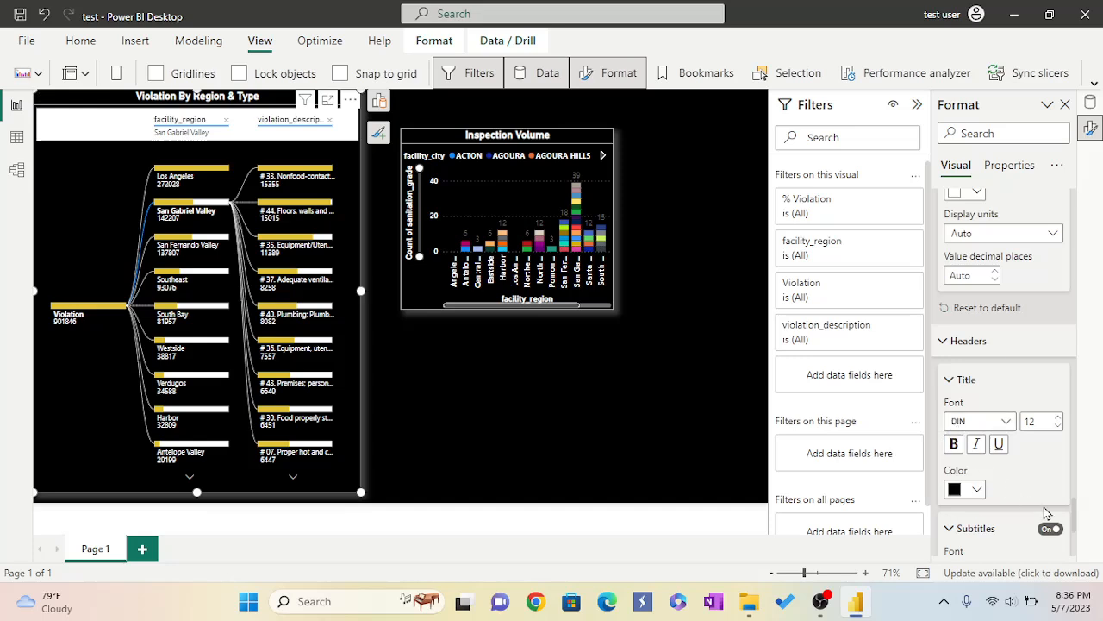
Set the header background color to black.
scroll(1006, 499, down, 1)
scroll(1005, 498, down, 2)
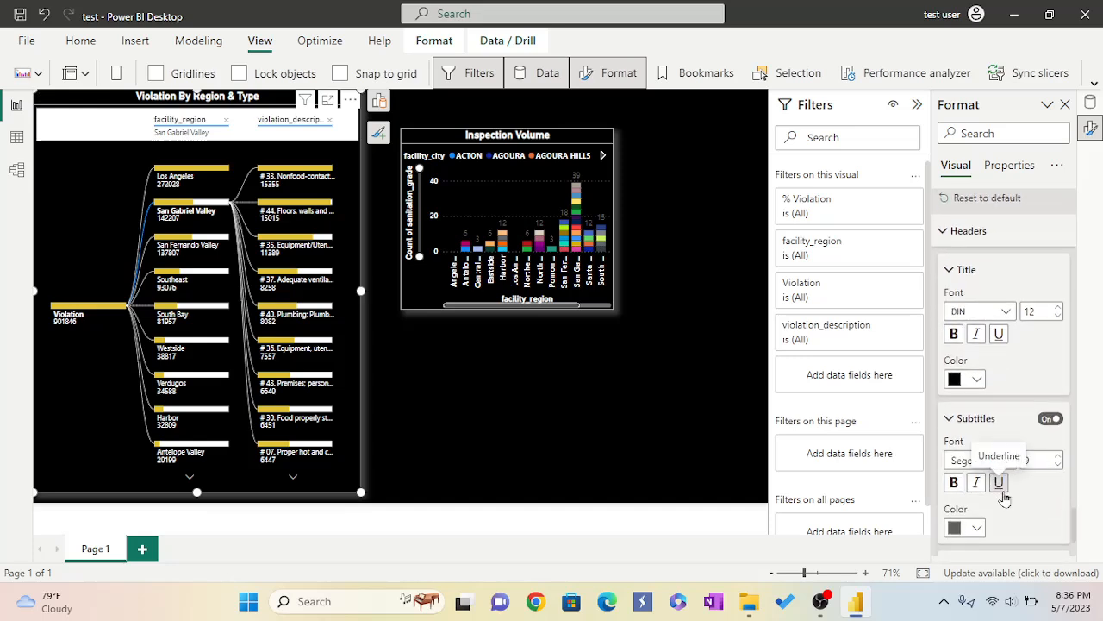
scroll(1004, 498, down, 2)
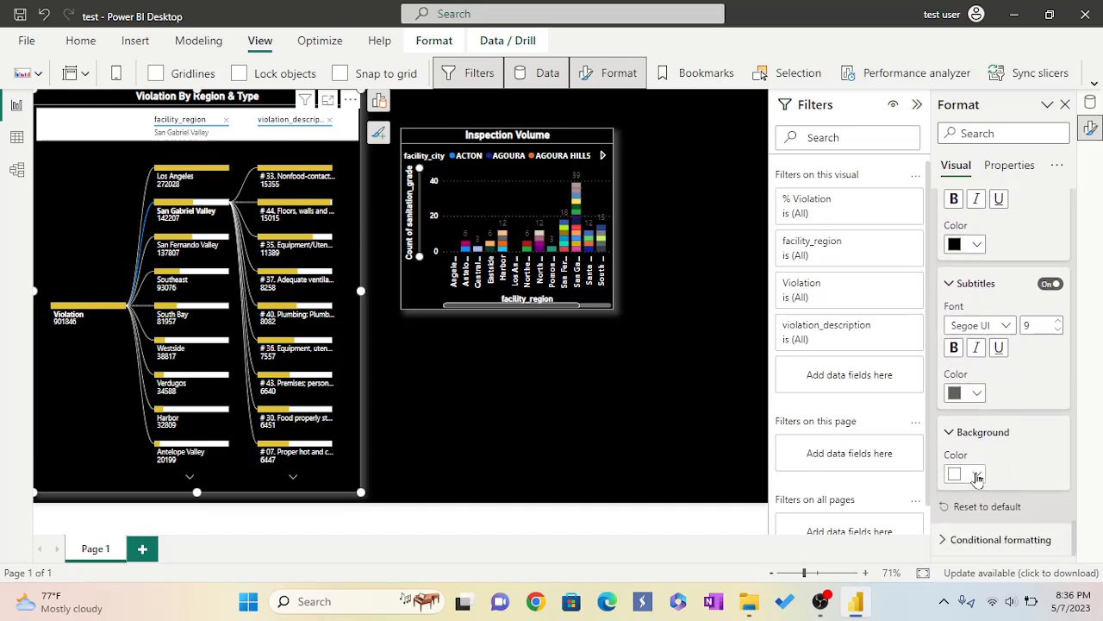
click(977, 477)
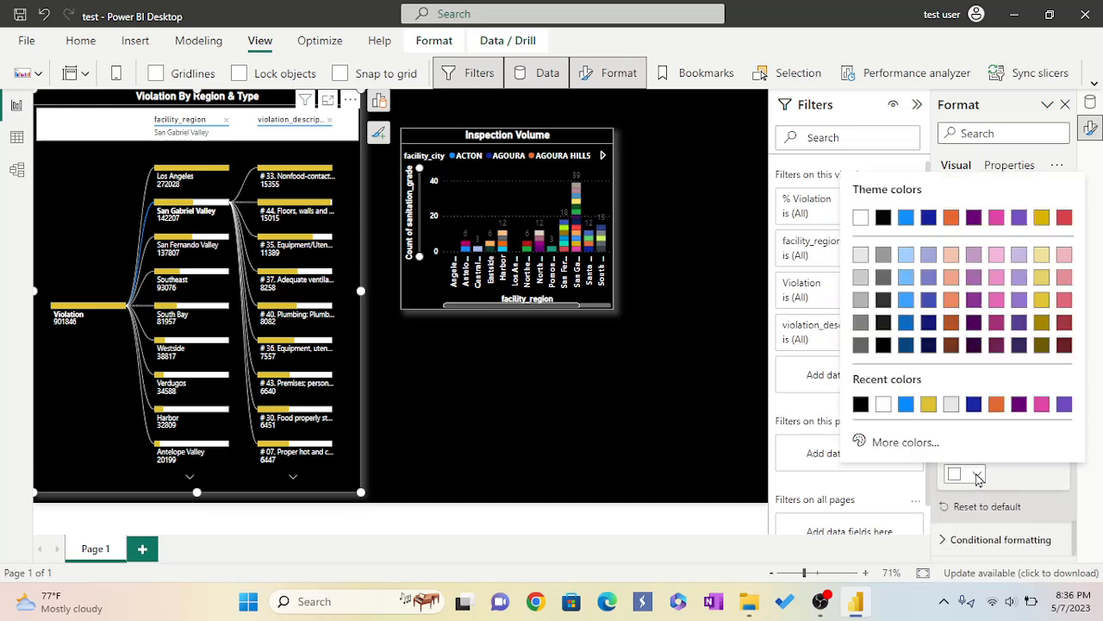
click(861, 405)
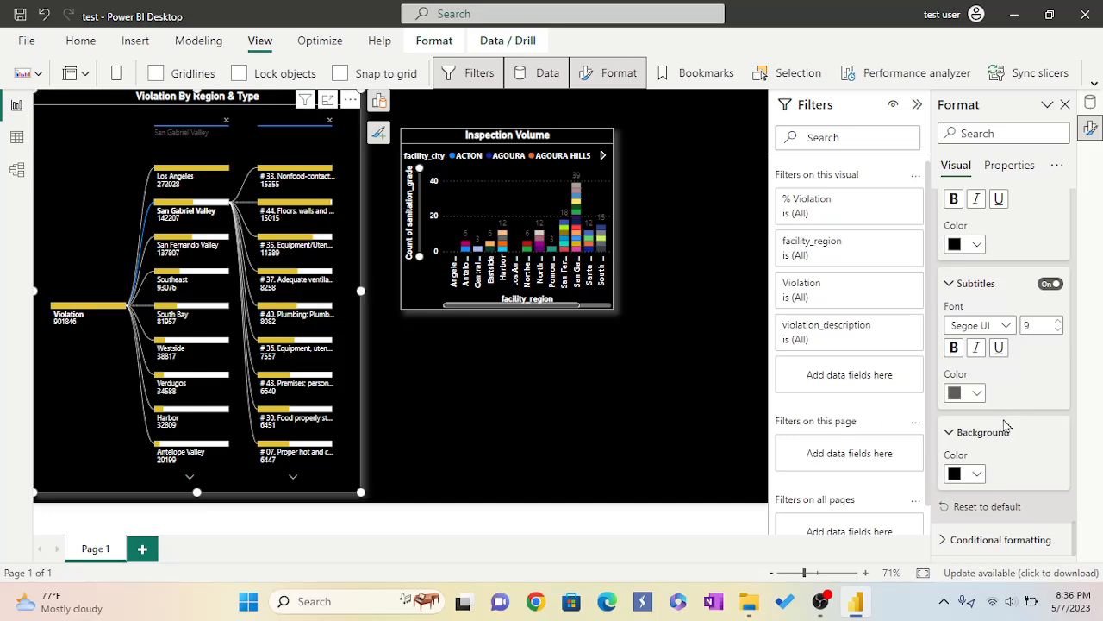
Set the header subtitle color and the header title color to white.
click(978, 395)
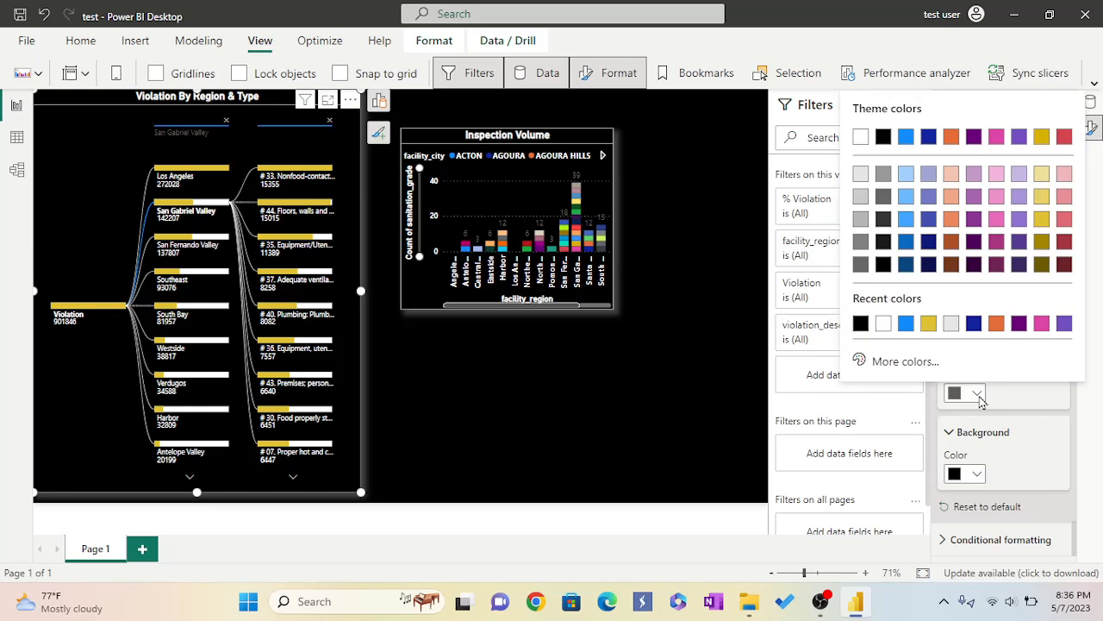
click(885, 325)
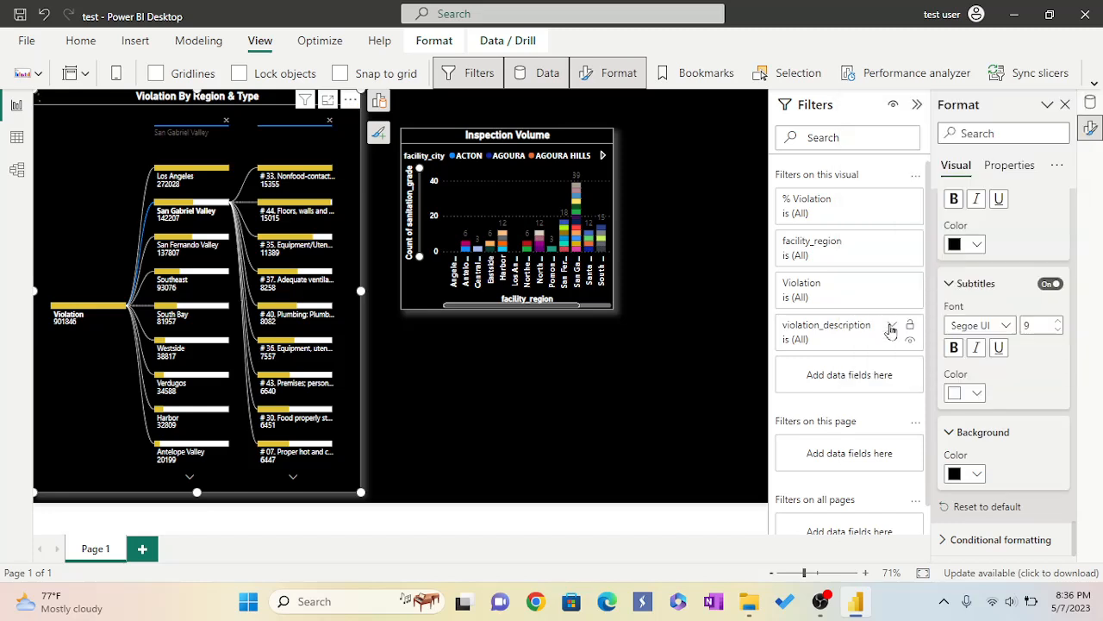
scroll(1007, 384, up, 2)
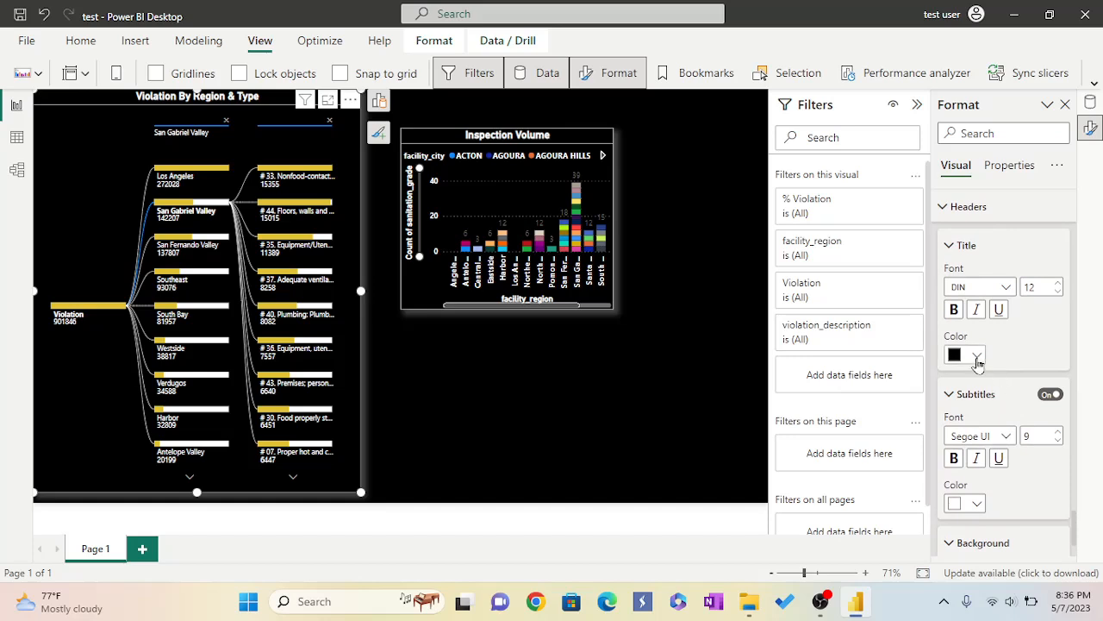
click(977, 357)
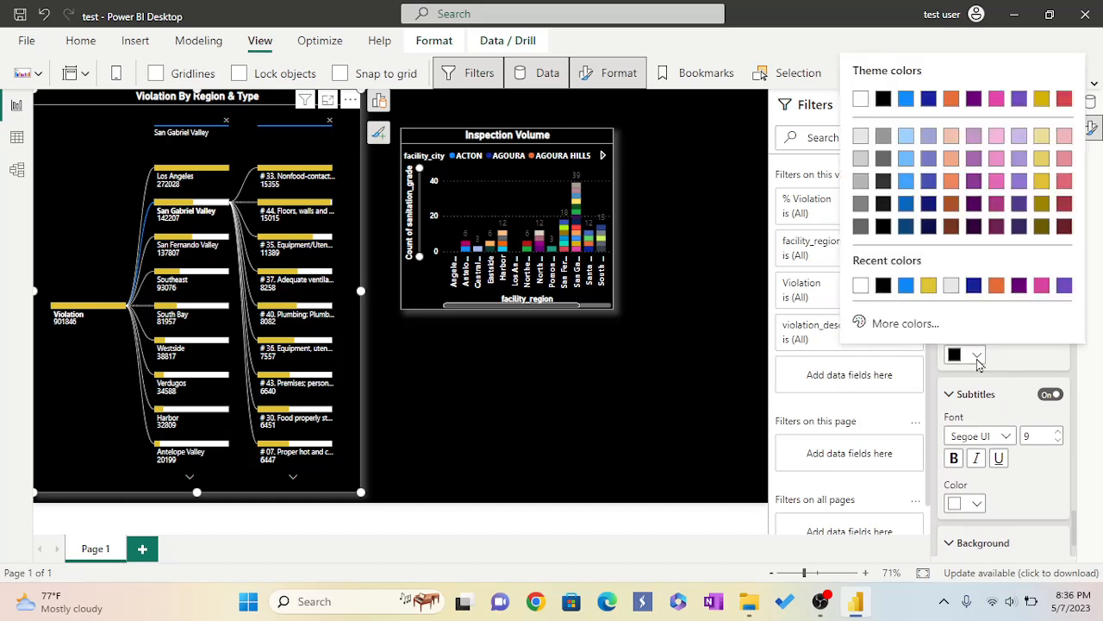
click(860, 284)
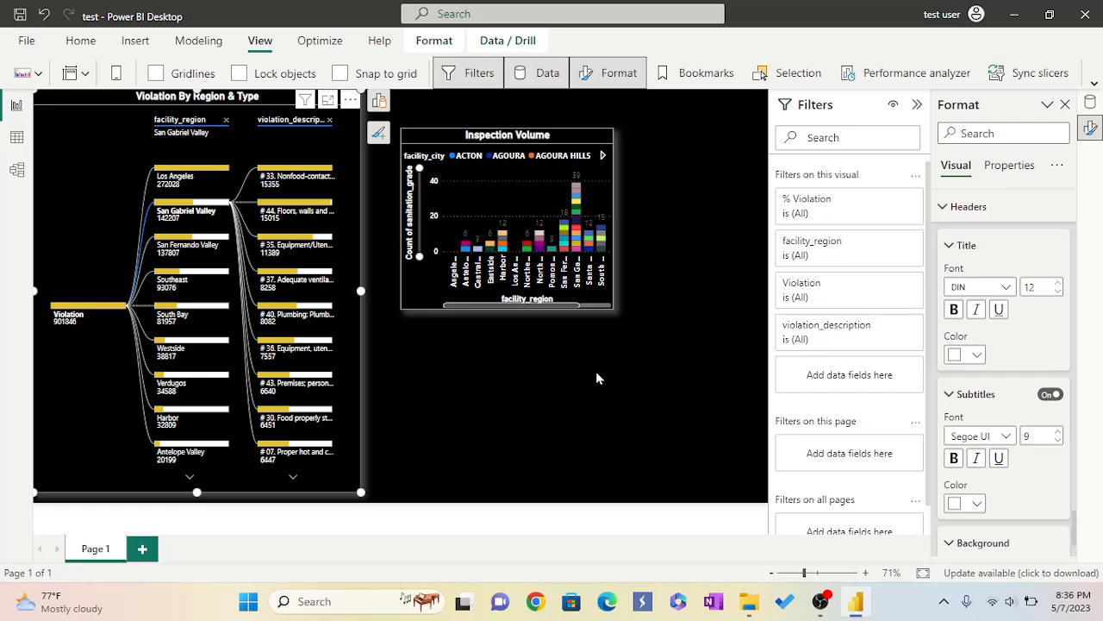
Open the decomposition tree in focus mode, page through the region list, and return to the report.
click(329, 102)
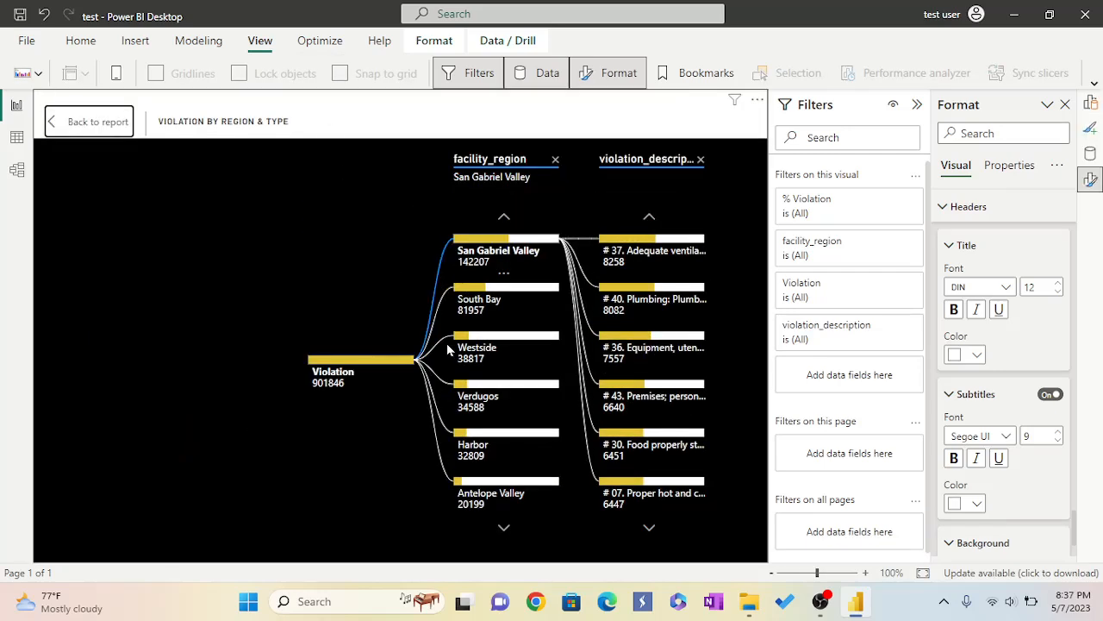
mouse_move(519, 351)
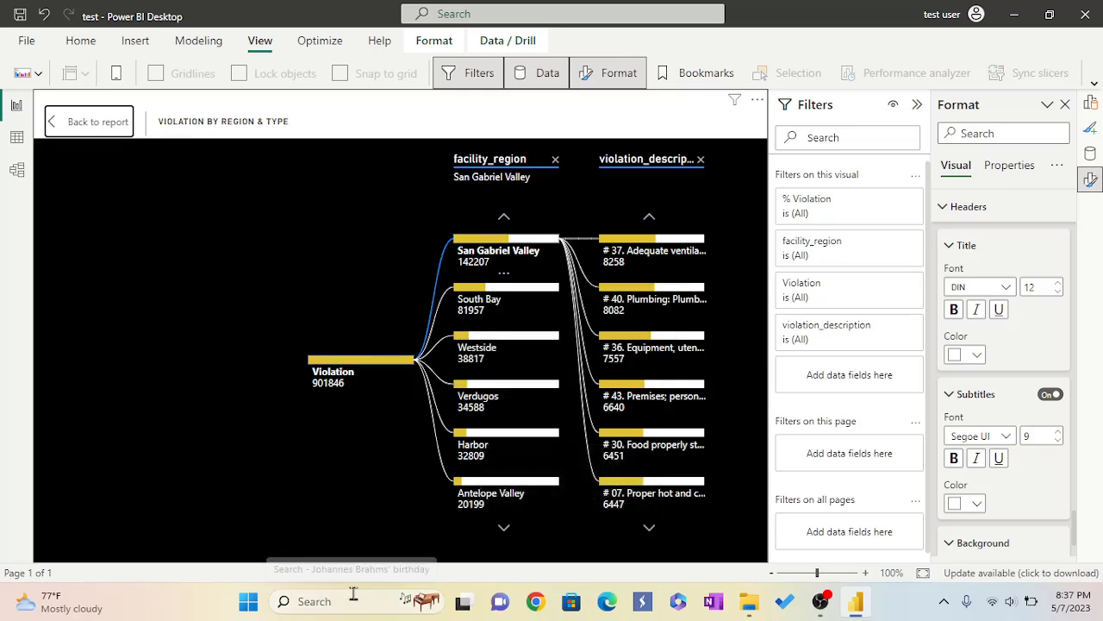
click(504, 530)
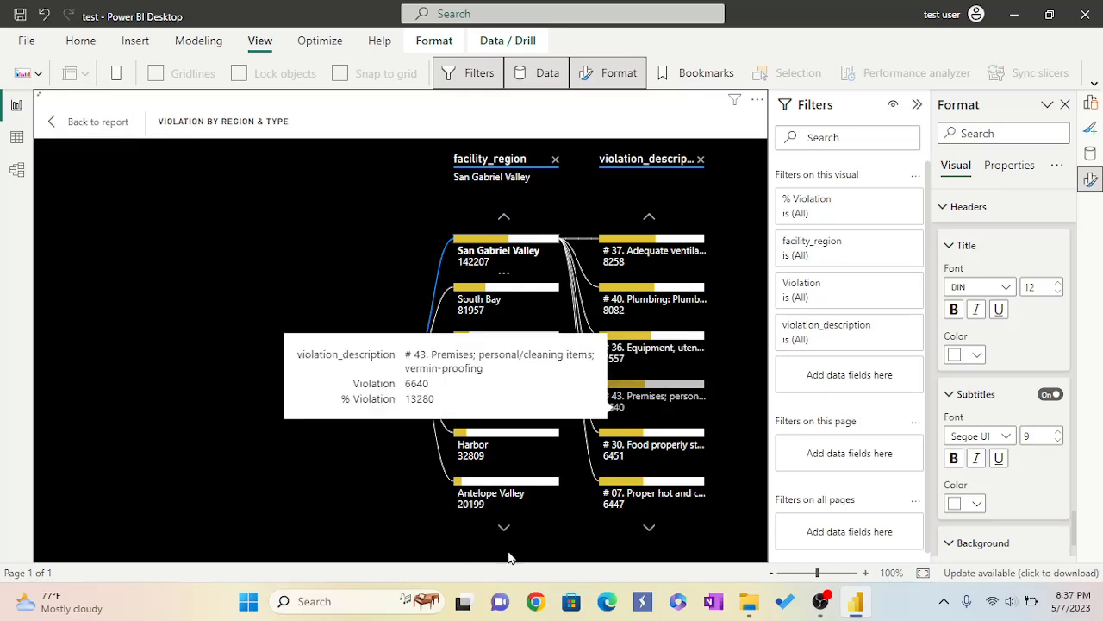
click(521, 536)
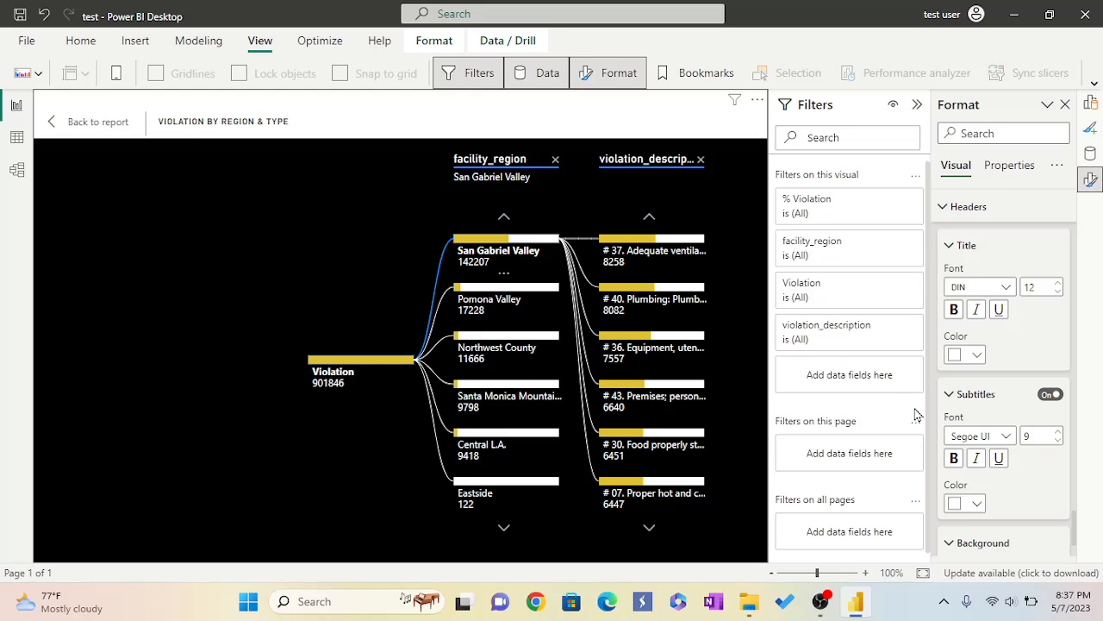
click(100, 130)
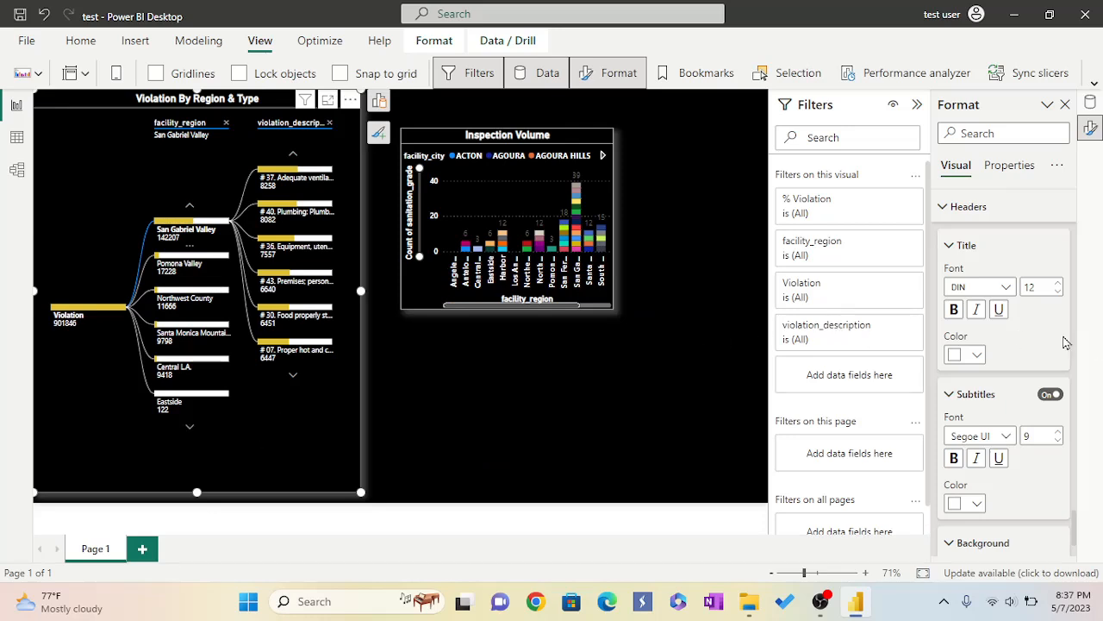
Reduce the decomposition tree's height in Size and position to 660.
scroll(1042, 334, up, 5)
scroll(1041, 335, up, 15)
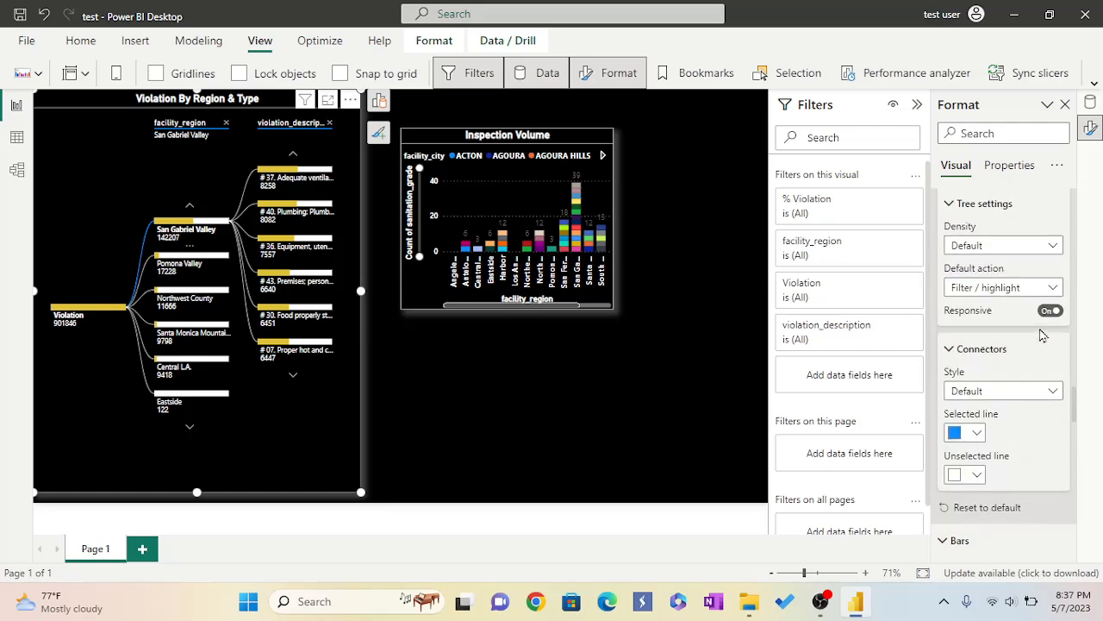
scroll(1041, 335, up, 15)
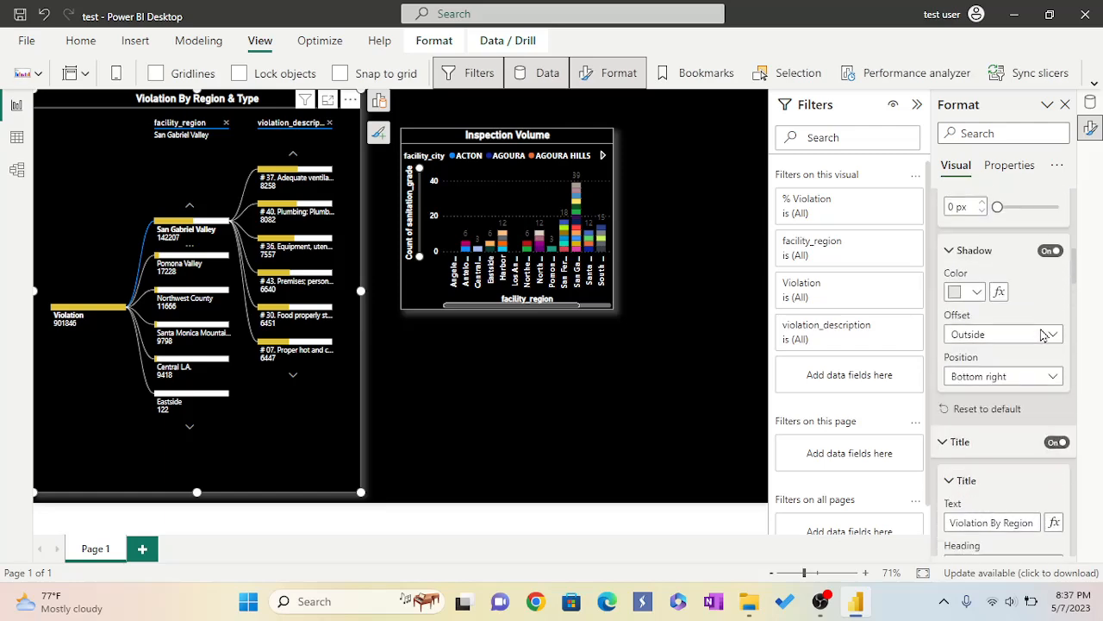
scroll(1041, 335, up, 2)
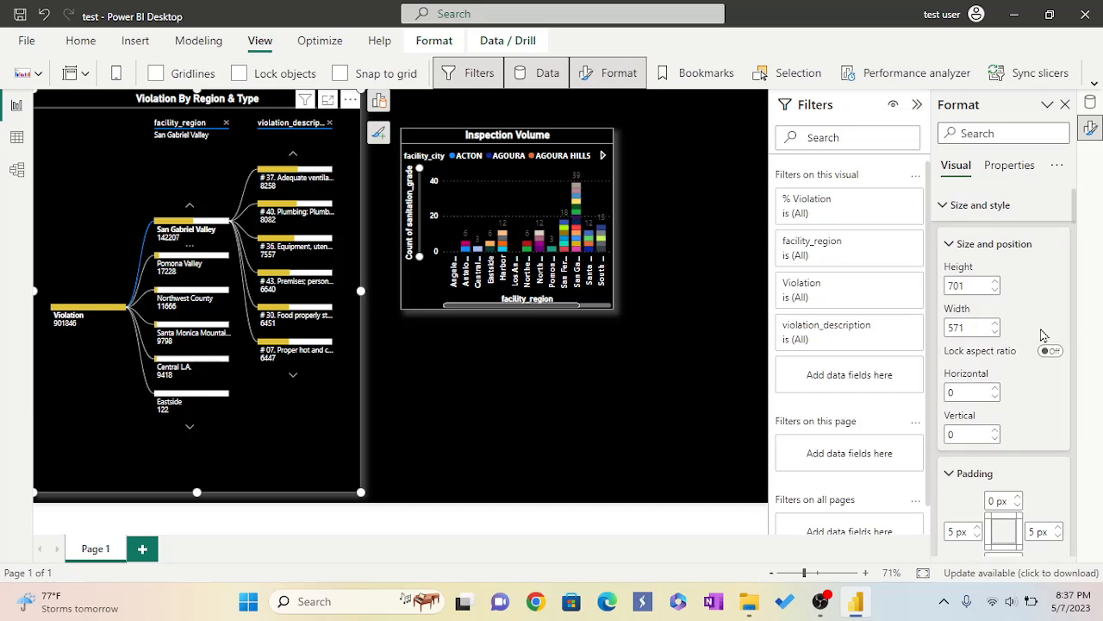
click(999, 296)
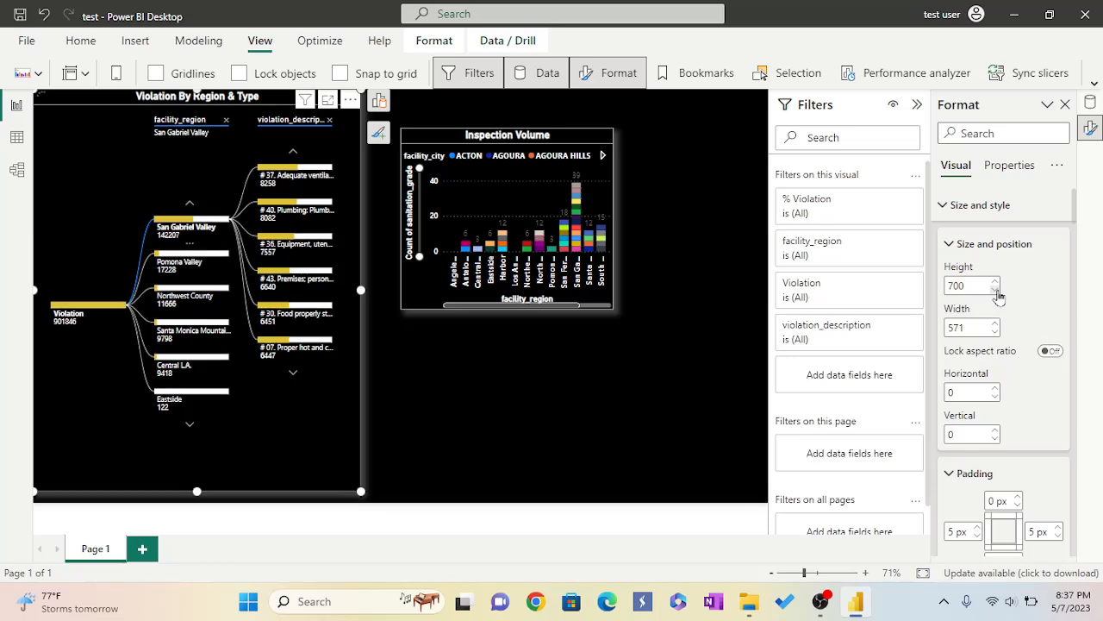
click(998, 295)
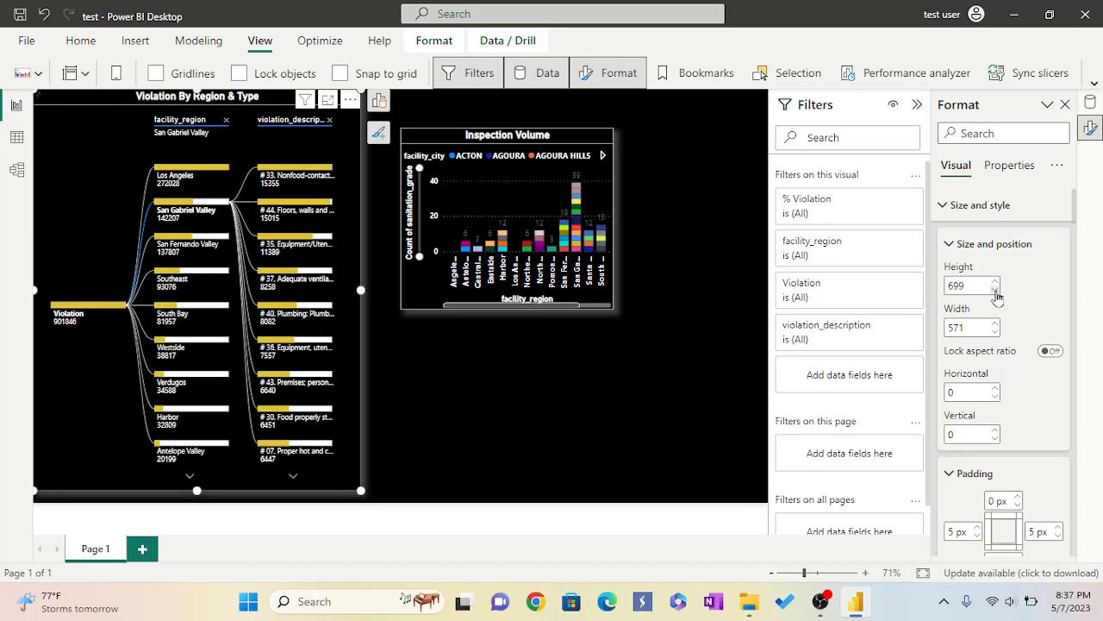
click(996, 295)
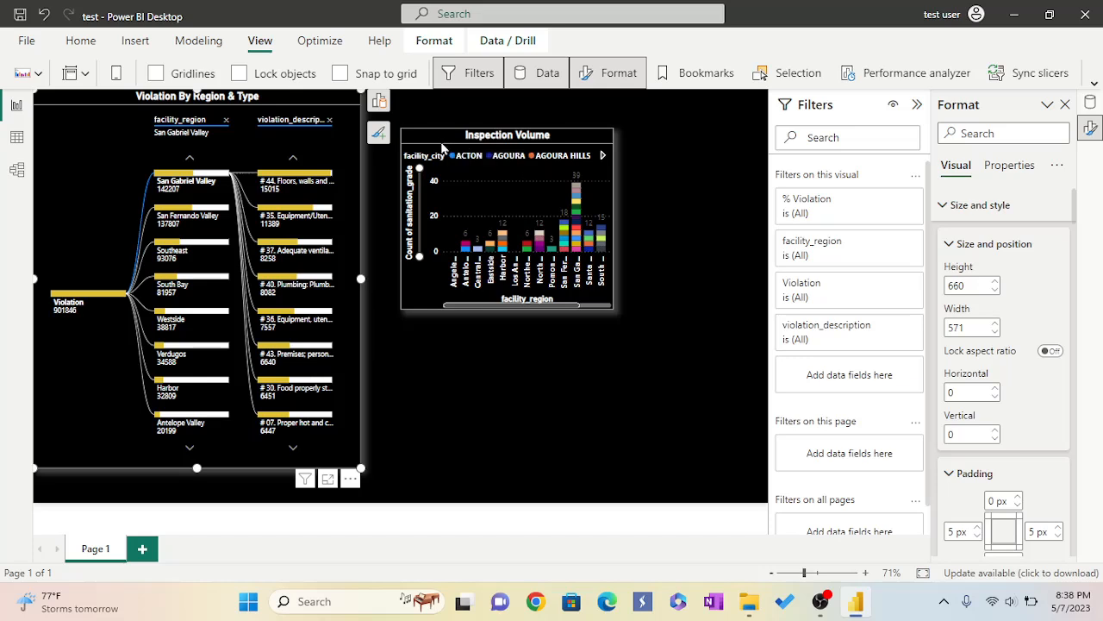
Move the Inspection Volume chart to the top of the canvas, at about horizontal 620 and vertical 0.
click(493, 203)
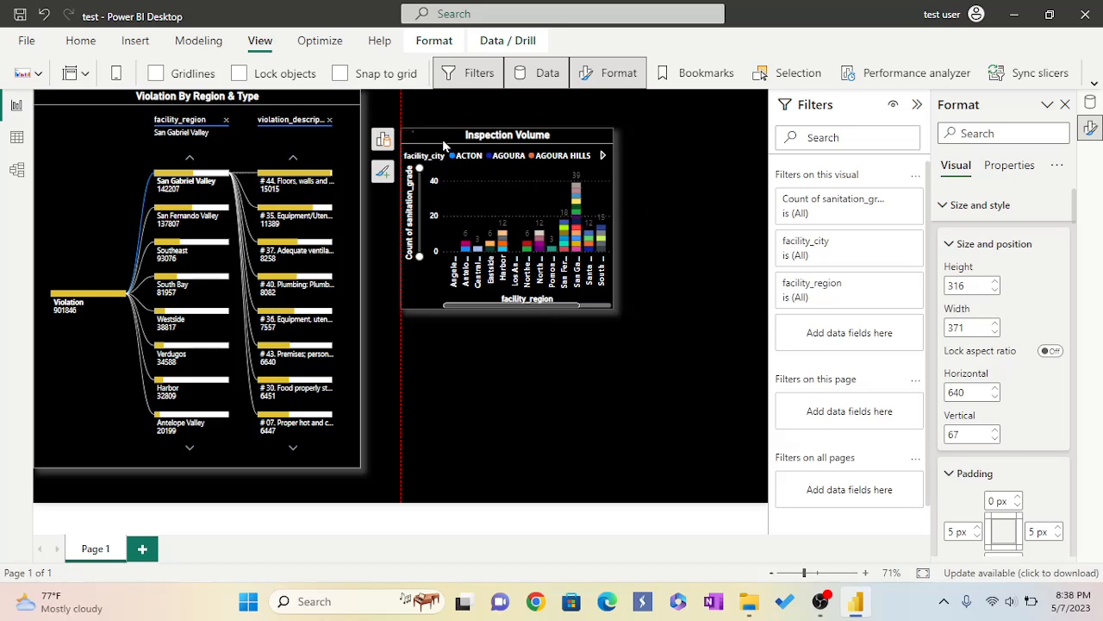
drag(443, 143, 461, 123)
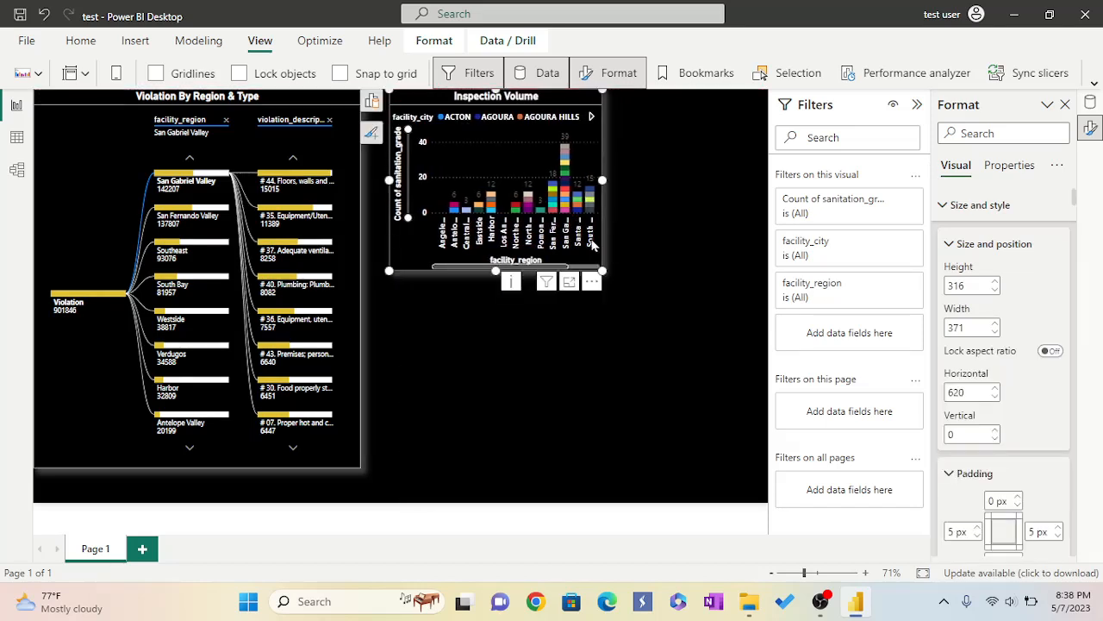
Insert a donut chart on the canvas below the Inspection Volume chart.
click(528, 409)
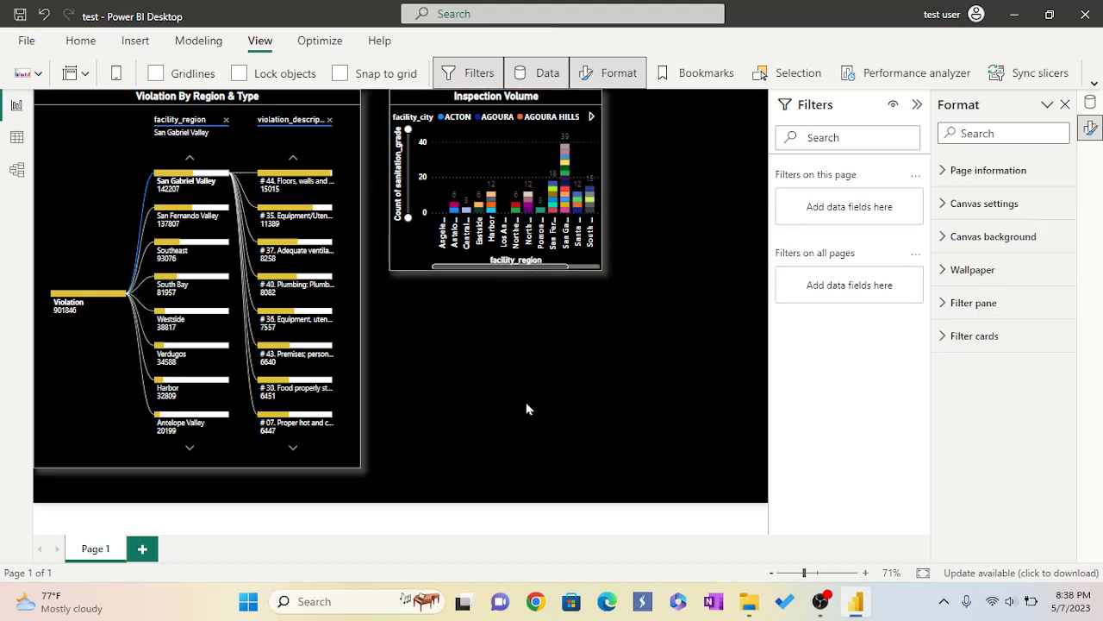
click(81, 43)
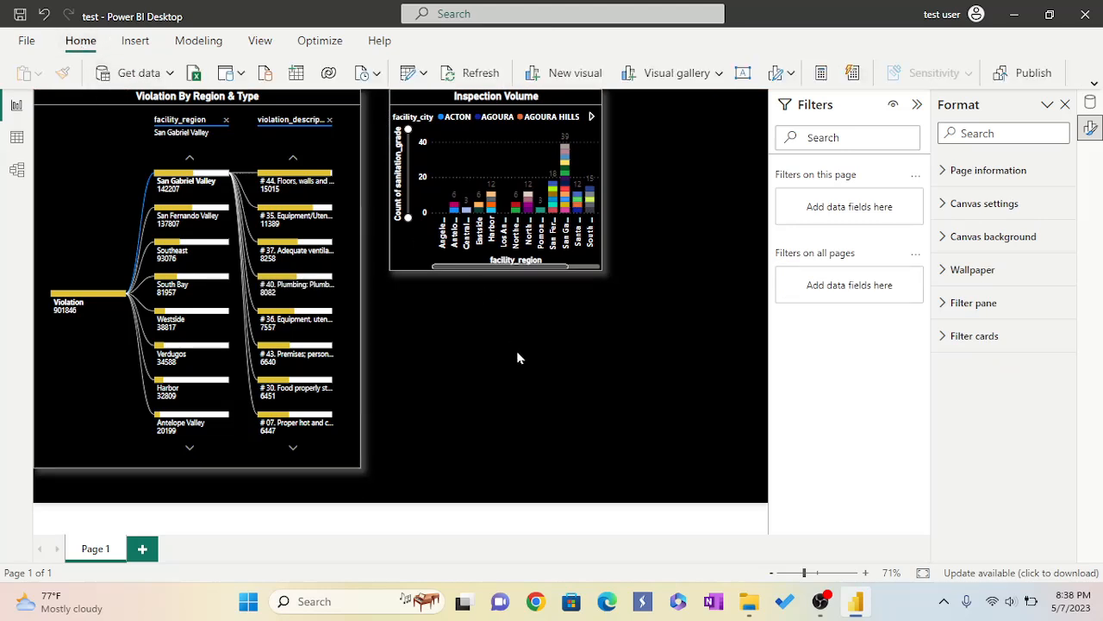
click(718, 74)
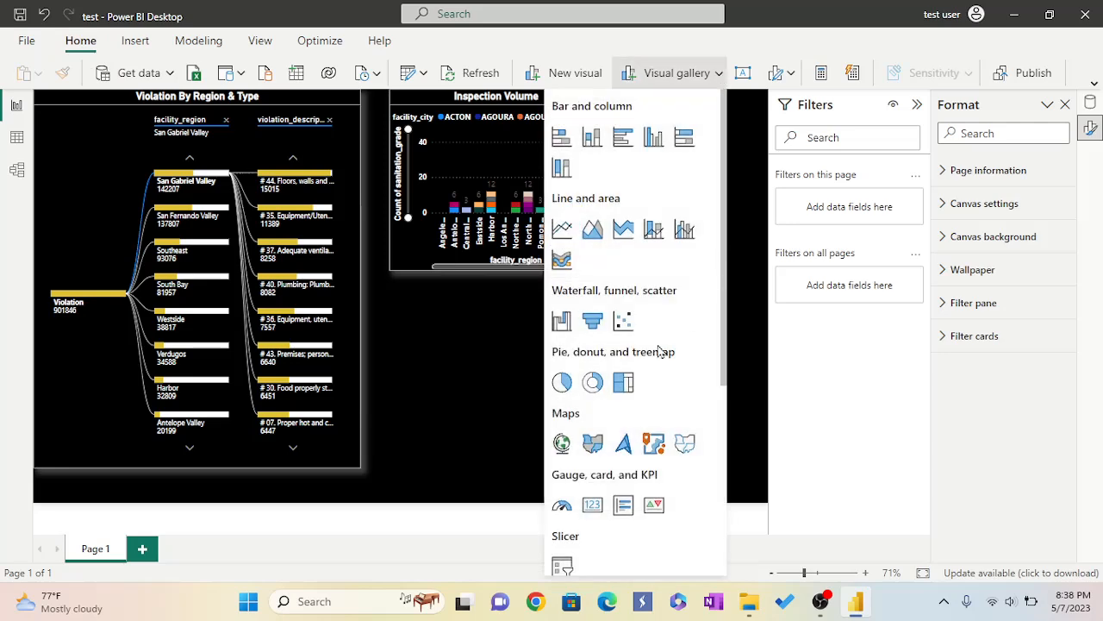
click(593, 382)
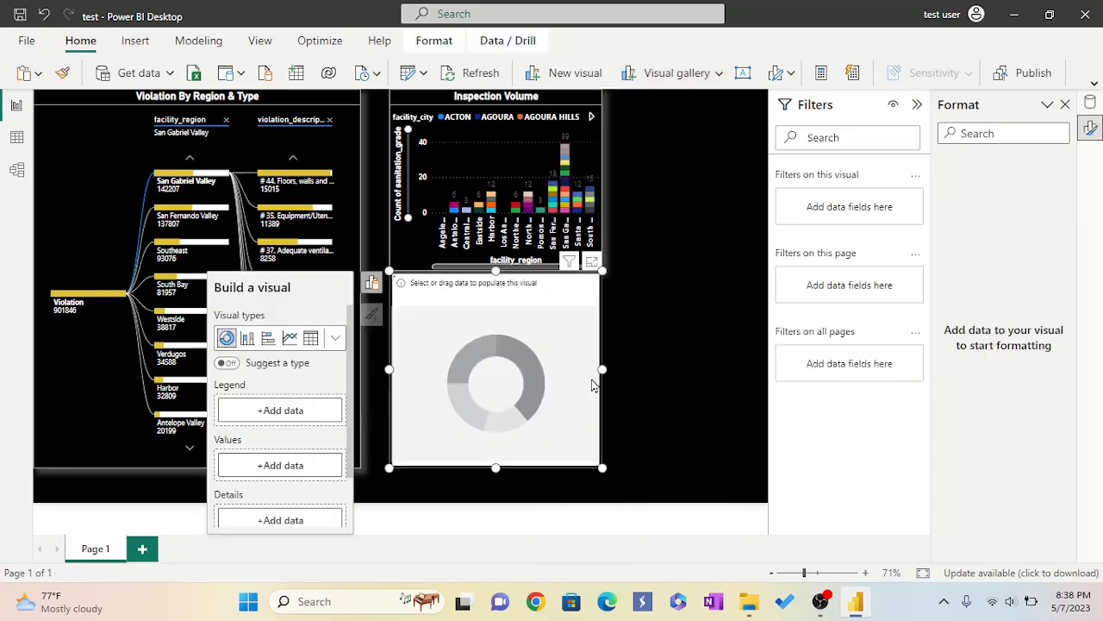
click(373, 284)
click(373, 285)
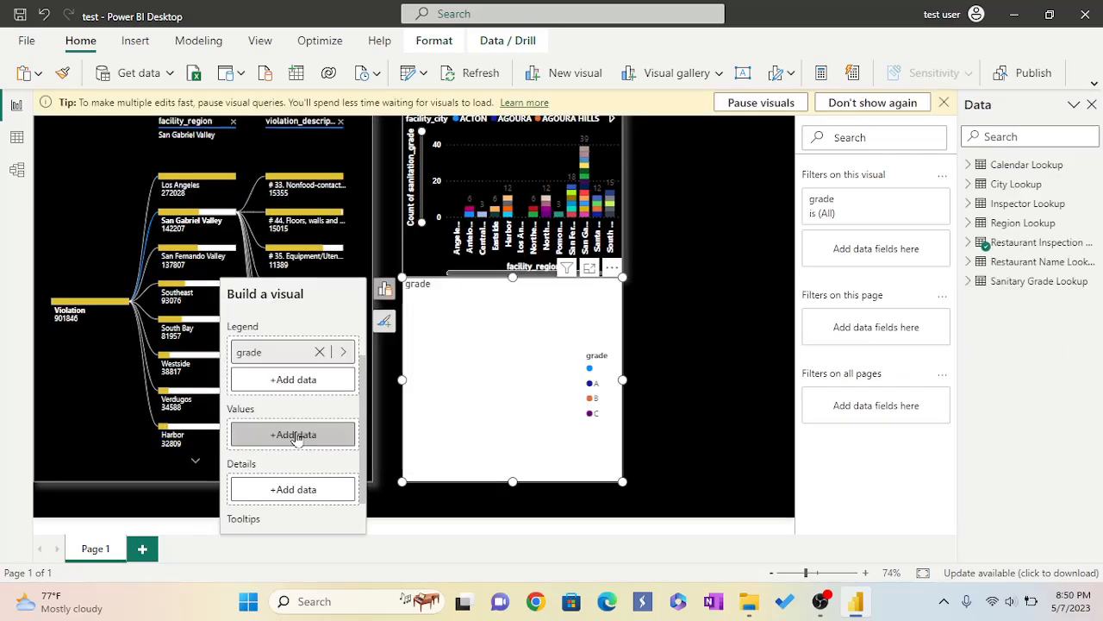
Populate the donut chart with grade as legend and sanitation_grade from Sanitary Grade Lookup as its values.
click(294, 435)
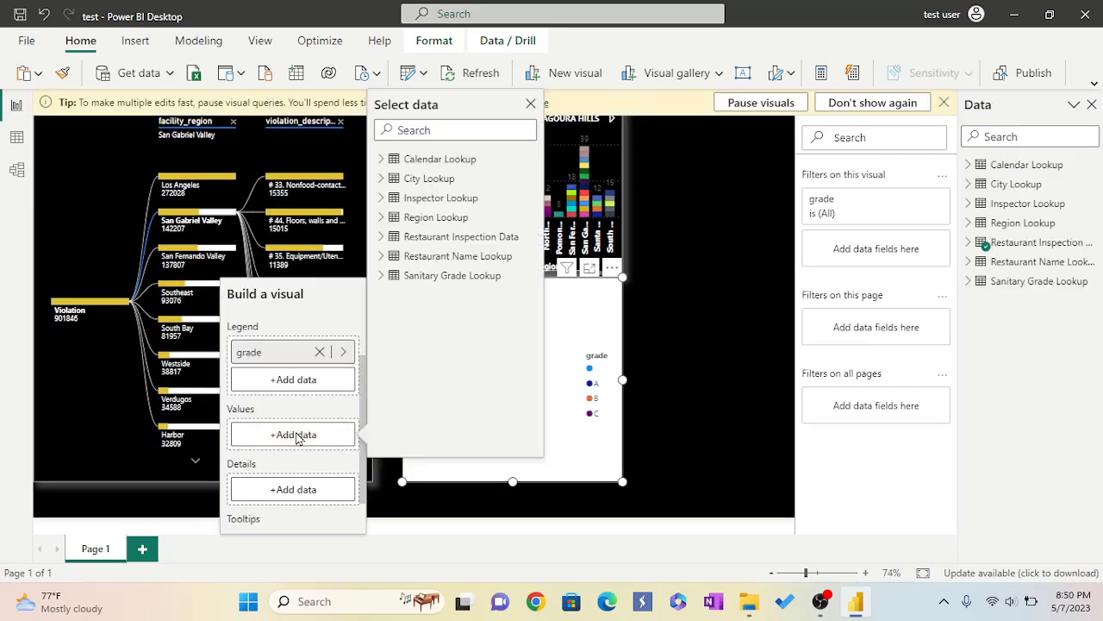
click(381, 276)
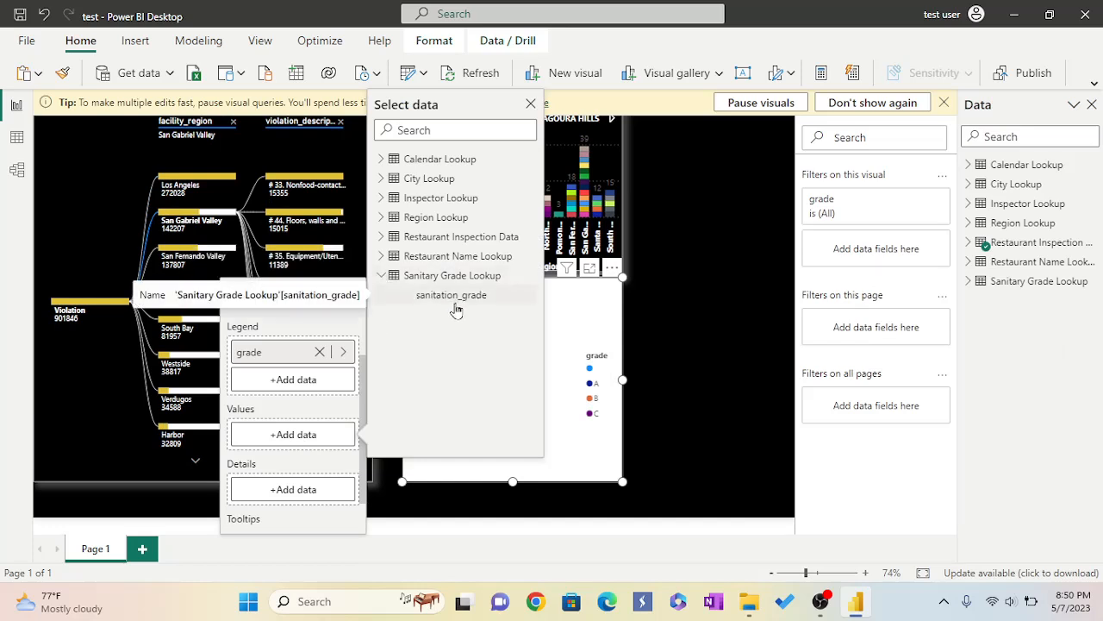
click(452, 297)
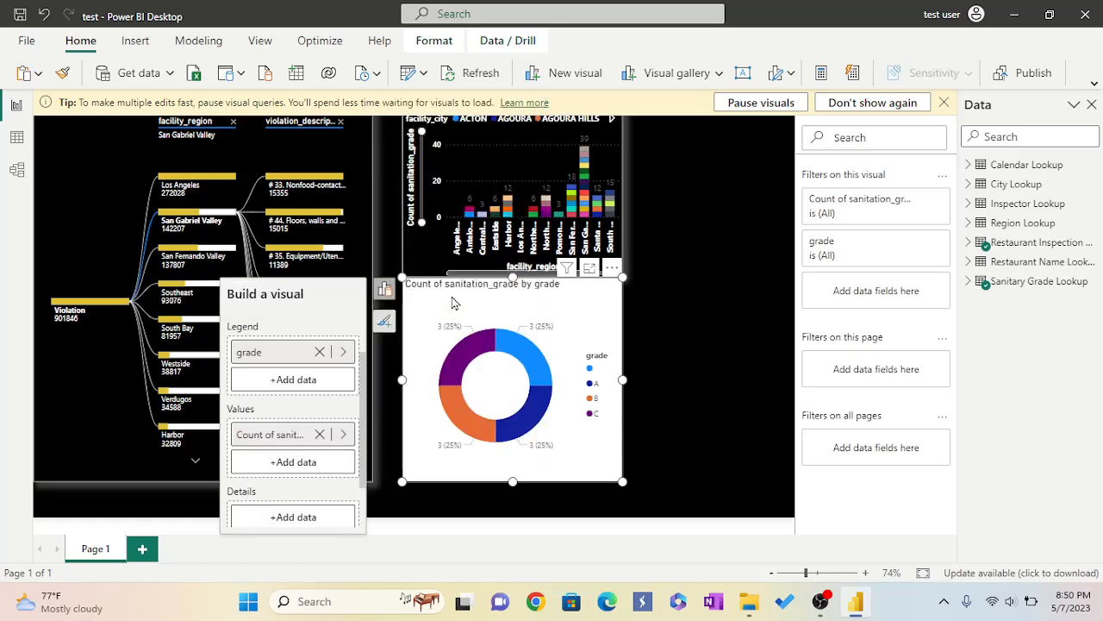
Move the donut chart slightly down and right, to about horizontal 640 and vertical 348.
mouse_move(535, 427)
drag(575, 326, 599, 348)
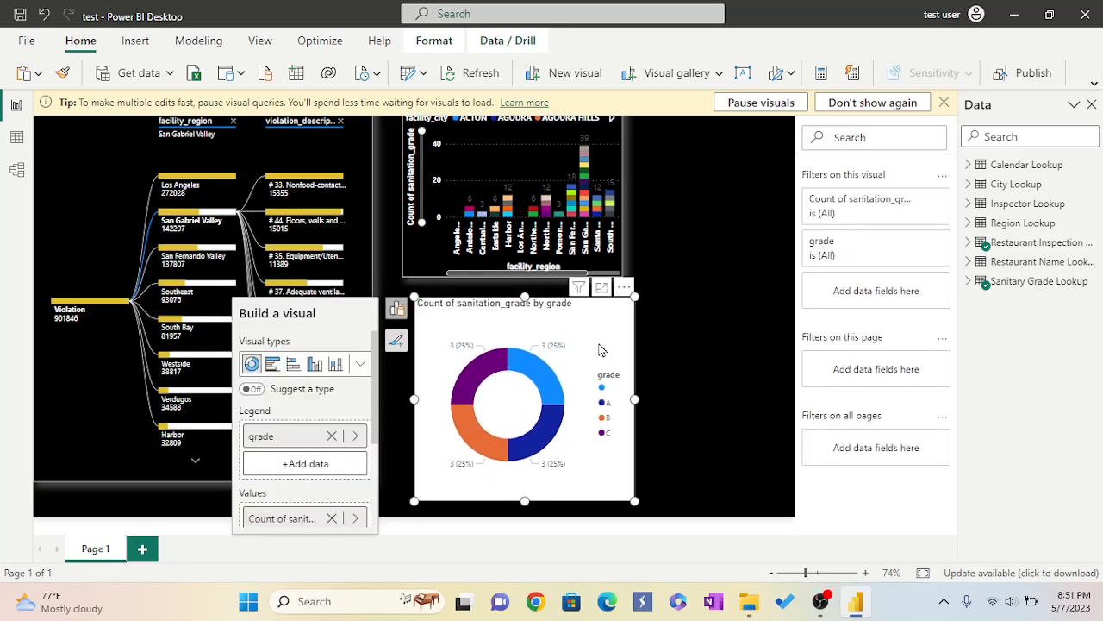
Open the Format pane for the donut chart and set its background colour to black.
click(260, 41)
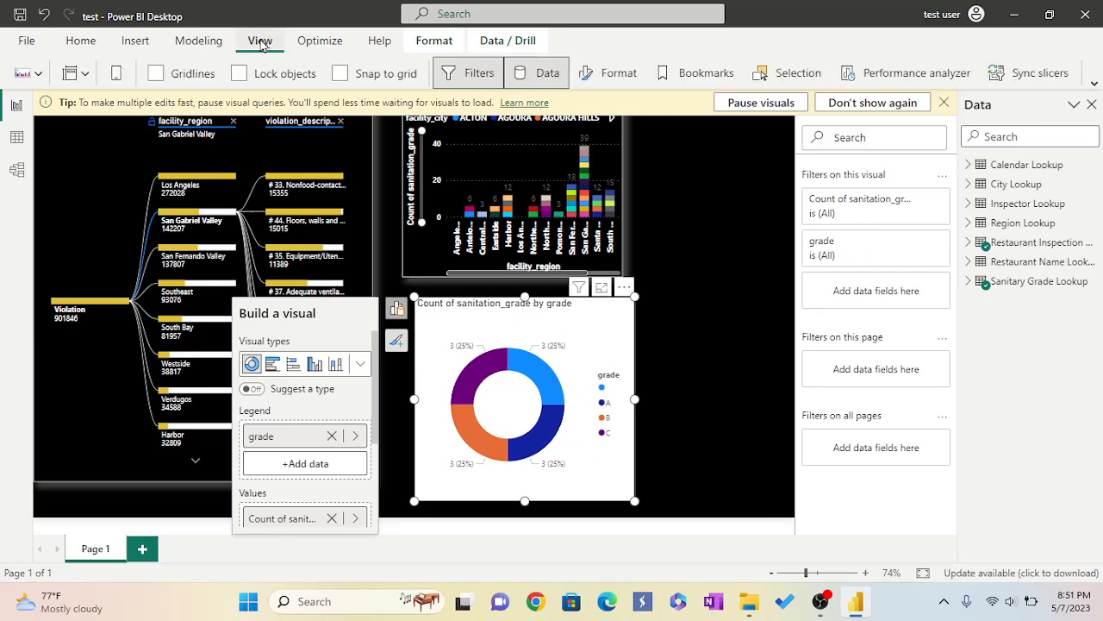
click(619, 73)
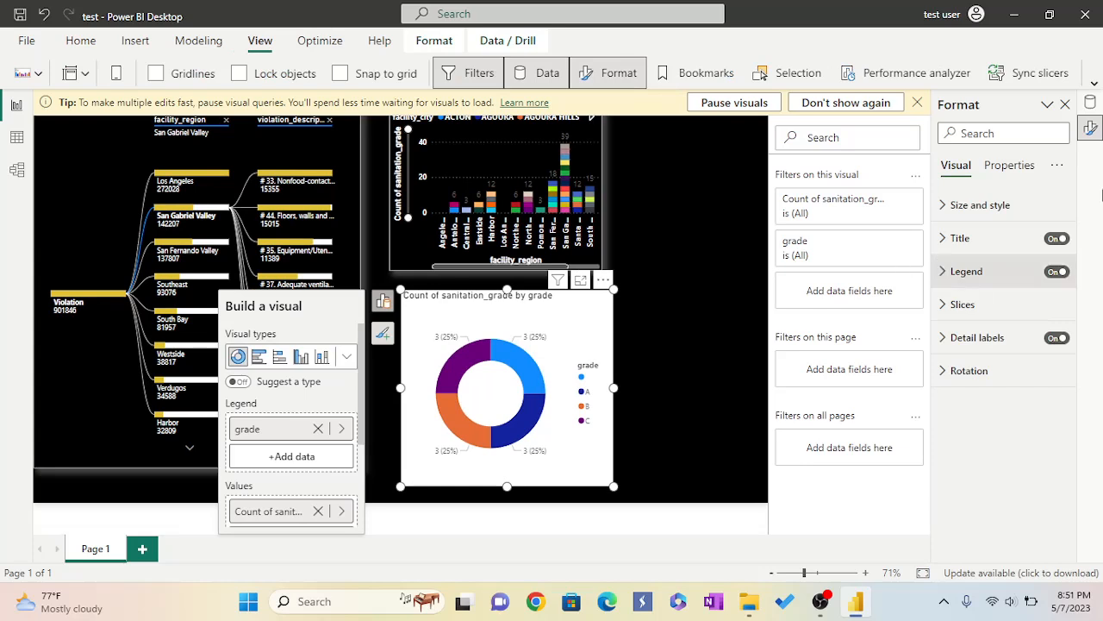
click(946, 209)
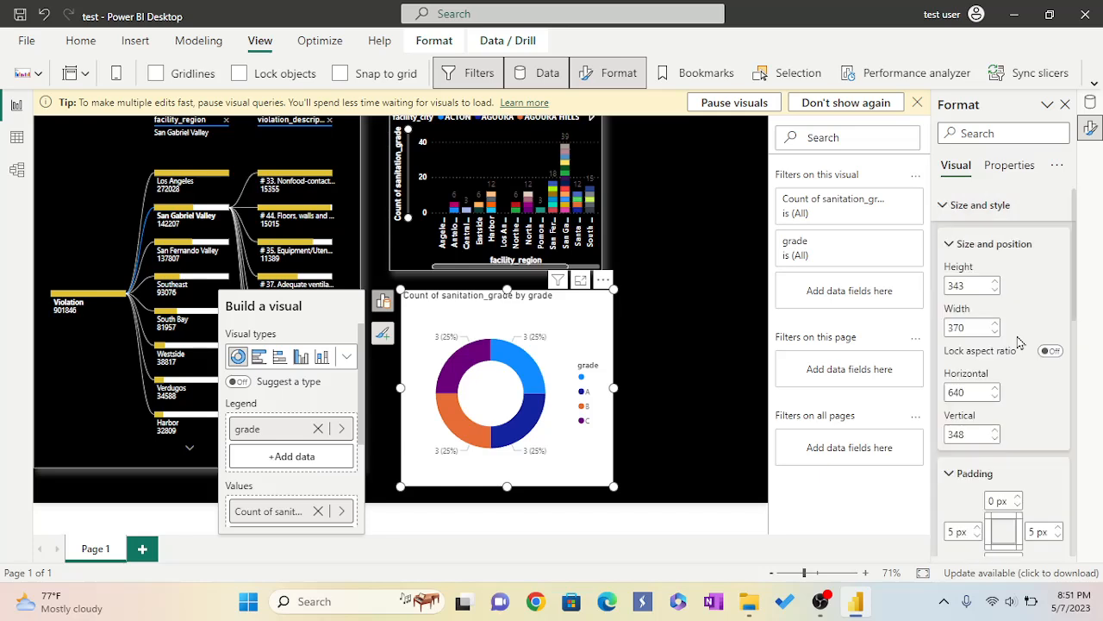
scroll(1000, 345, down, 3)
scroll(988, 360, down, 3)
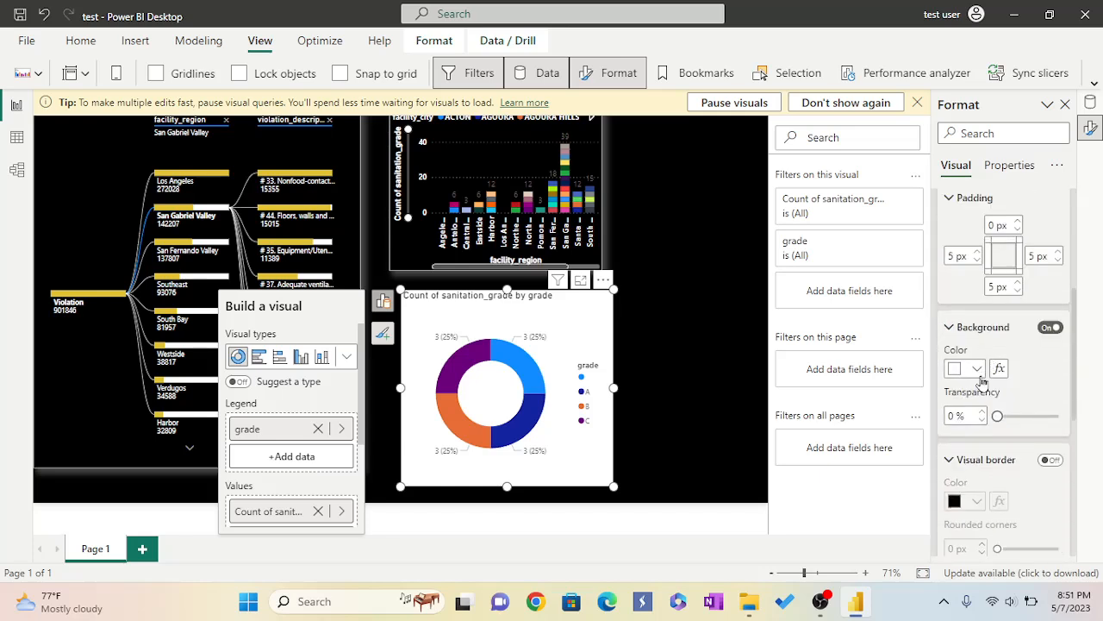
click(977, 368)
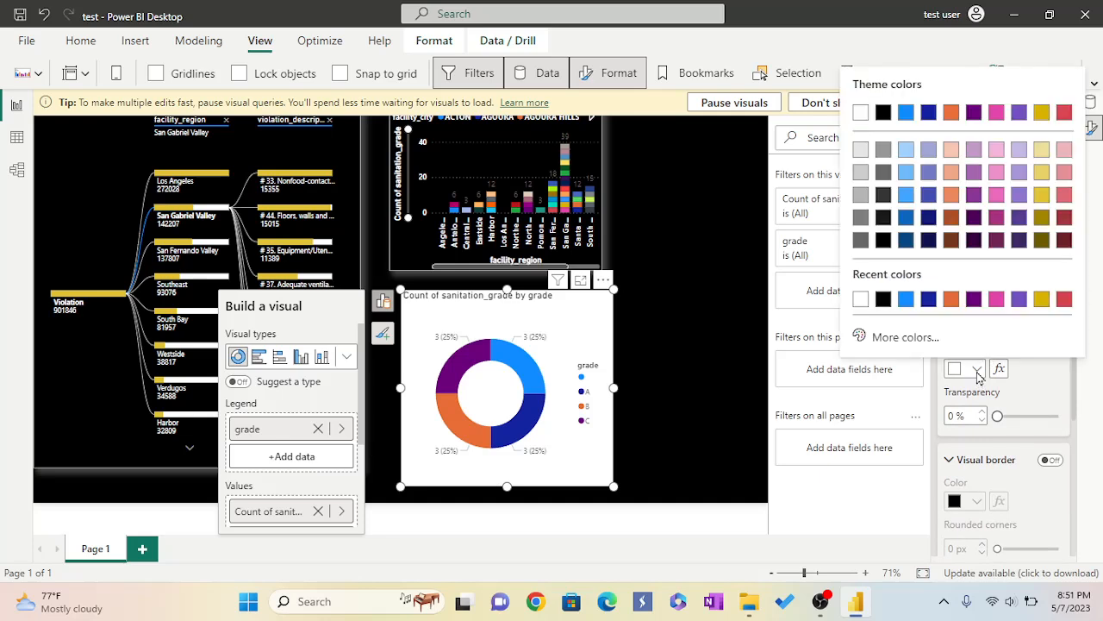
click(883, 299)
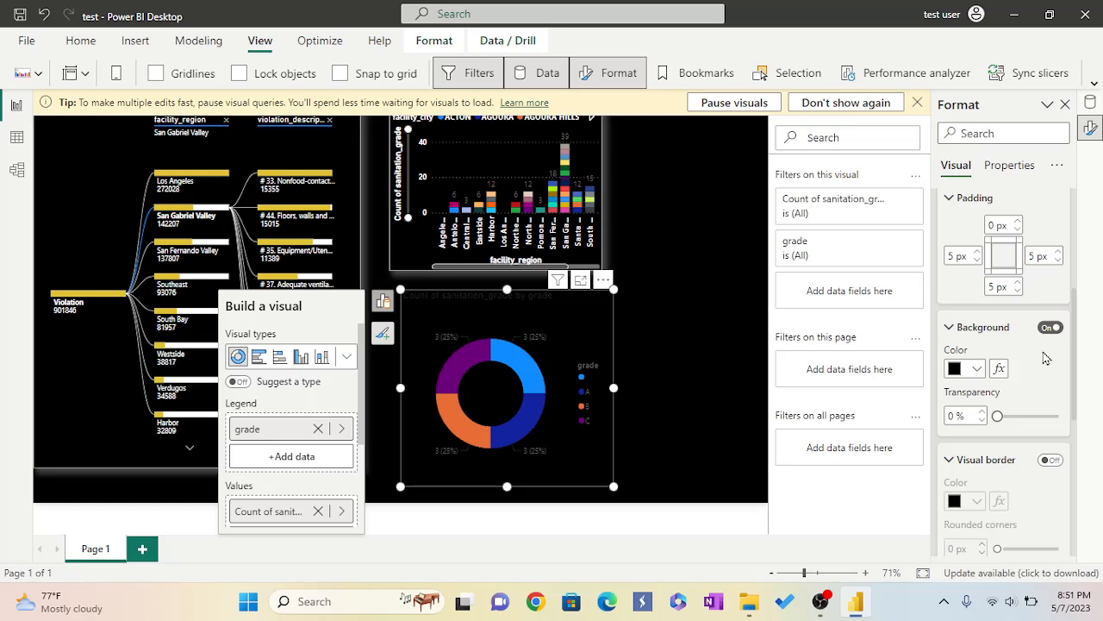
Turn on the donut chart's visual border and colour it White, 20% darker.
scroll(1004, 358, down, 2)
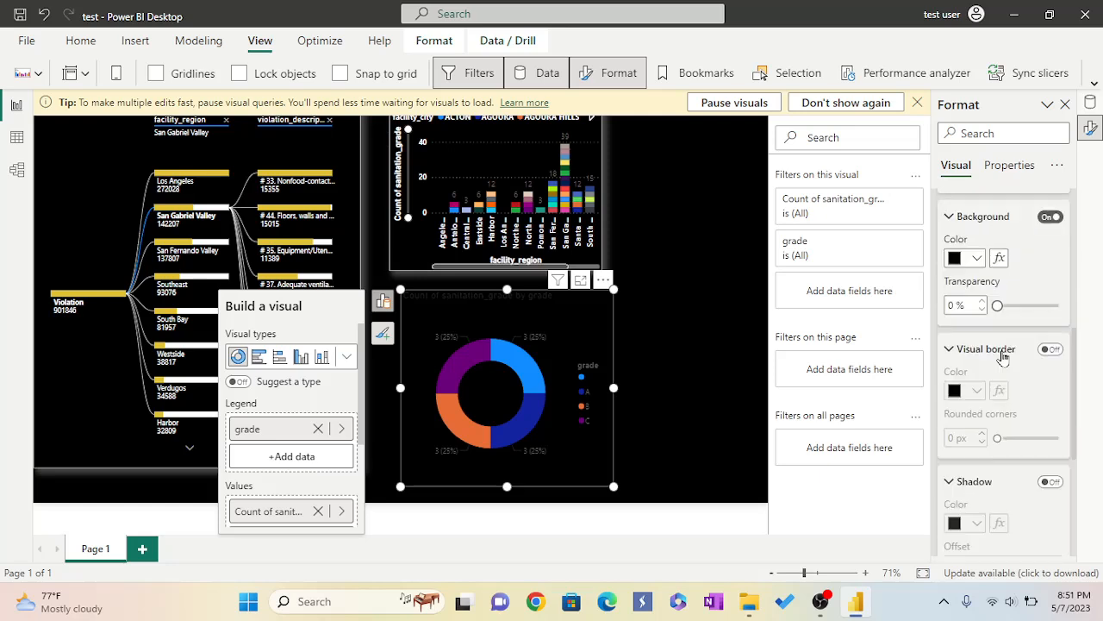
click(1050, 350)
click(977, 389)
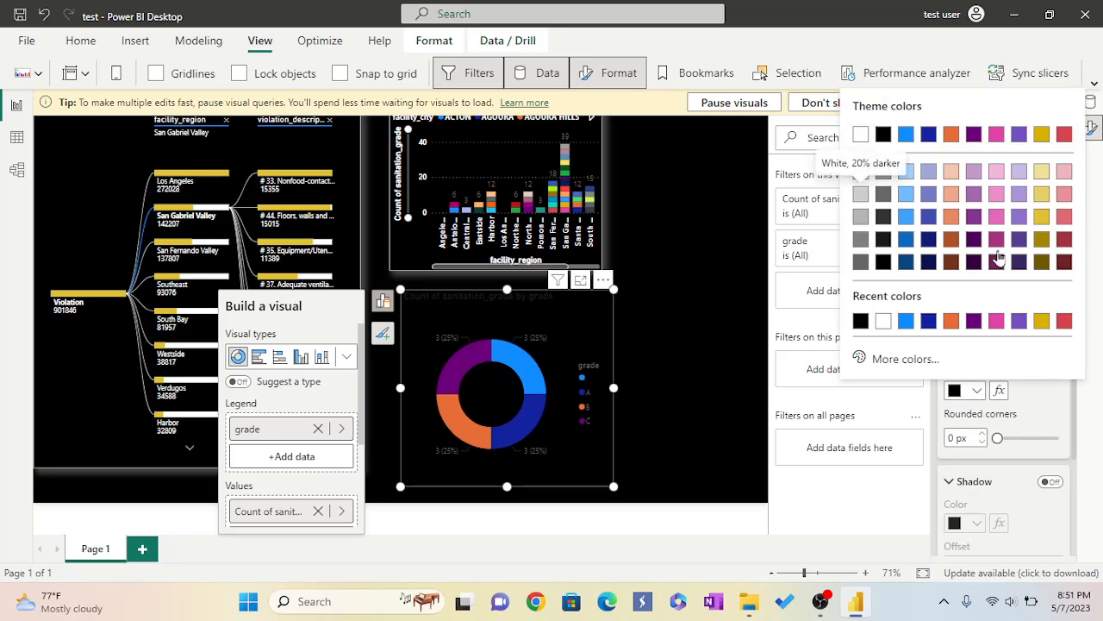
click(860, 170)
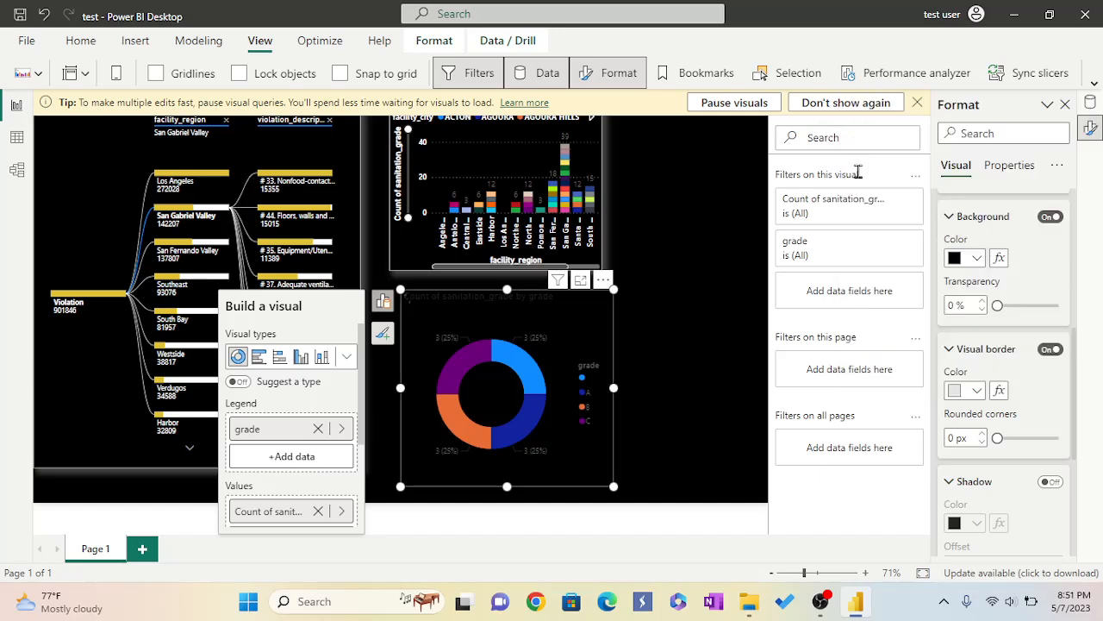
Turn on the donut chart's shadow and set its colour to #e6e6e6.
scroll(1062, 426, down, 2)
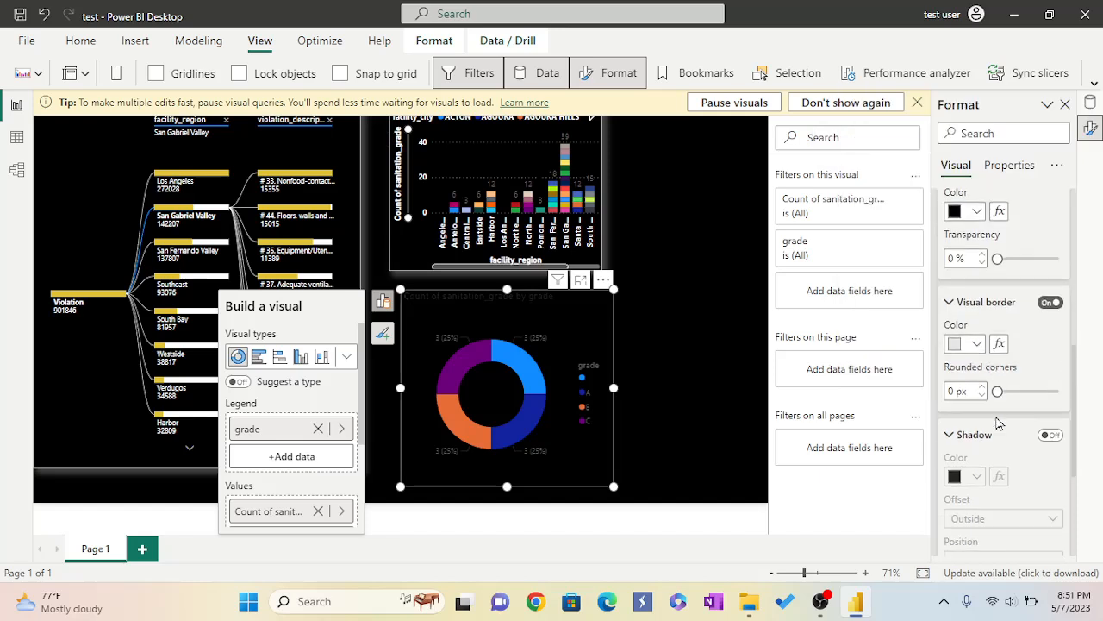
click(1051, 428)
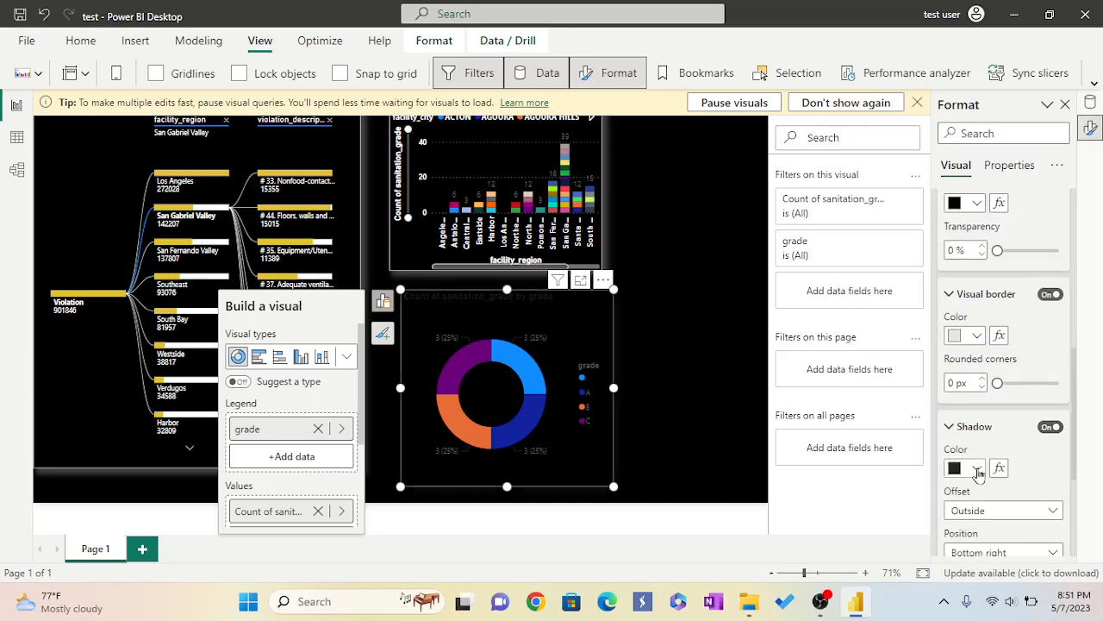
click(977, 468)
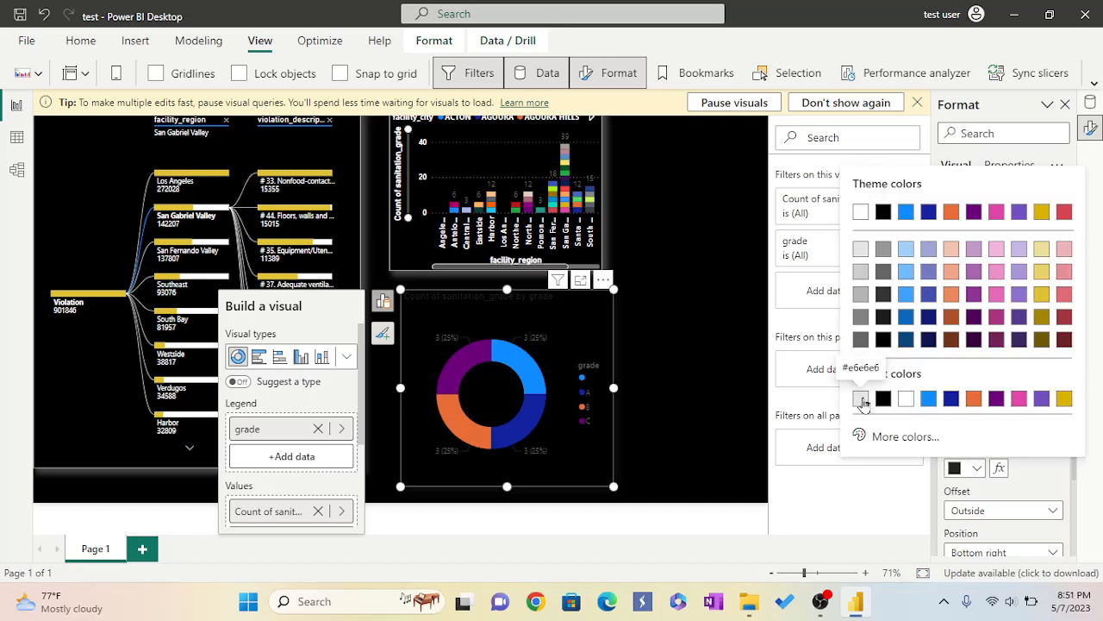
click(861, 398)
Change the donut chart's title text to Sanitation Grade.
scroll(1034, 466, down, 4)
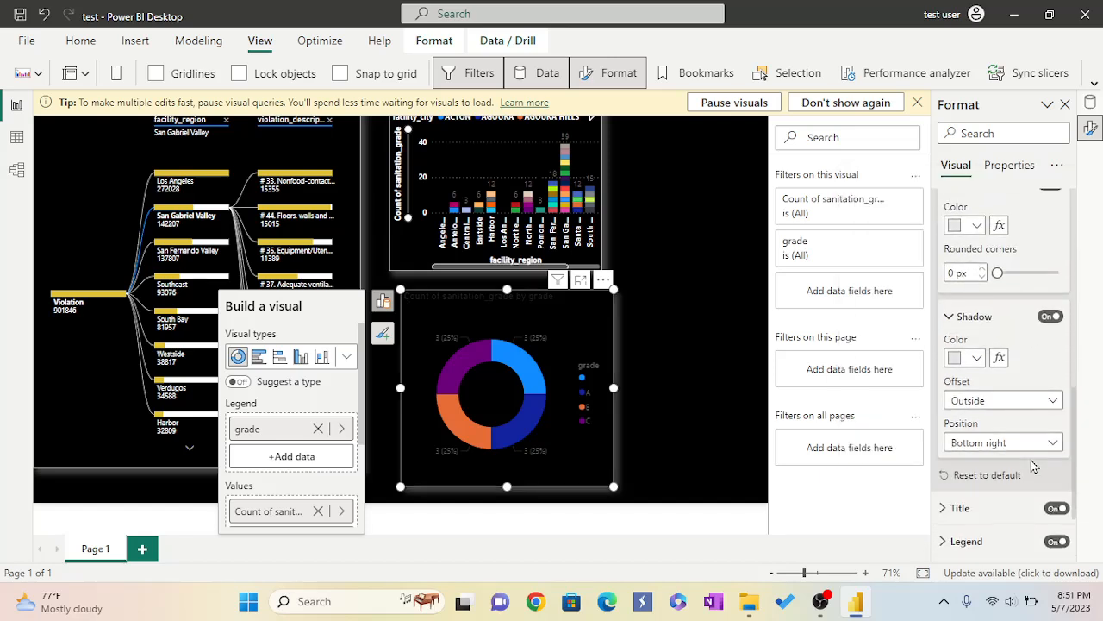
scroll(1033, 466, down, 2)
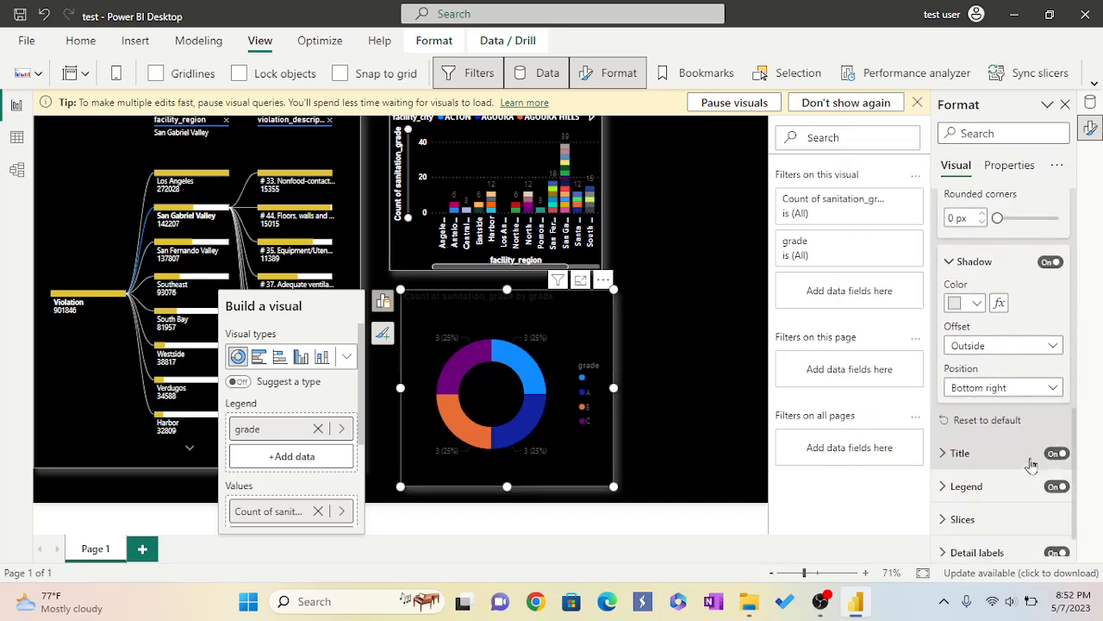
click(944, 455)
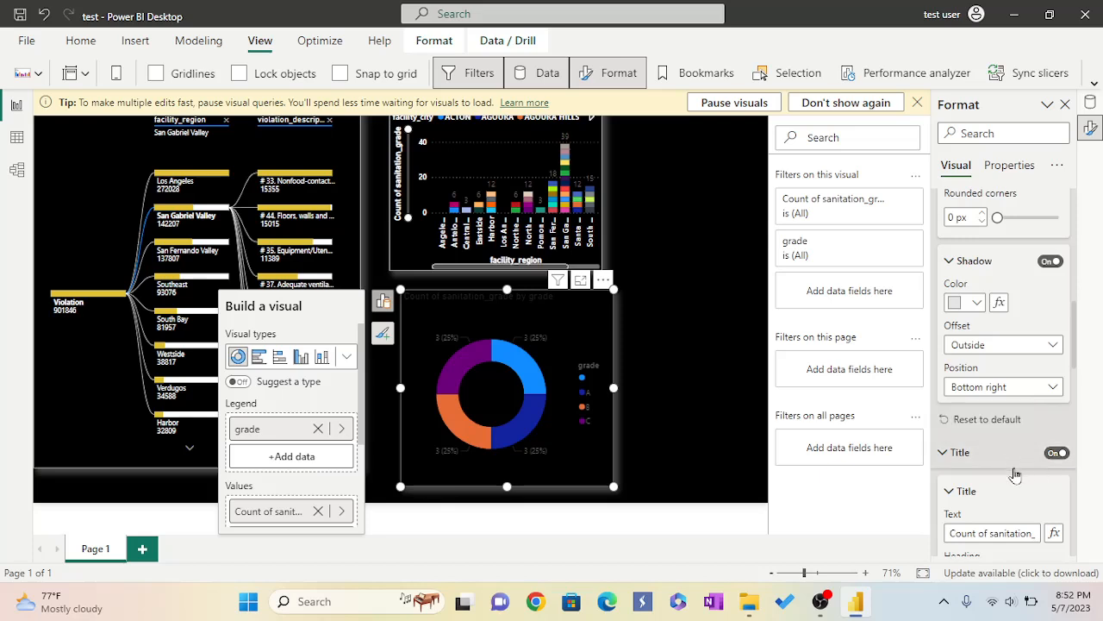
scroll(1015, 477, down, 2)
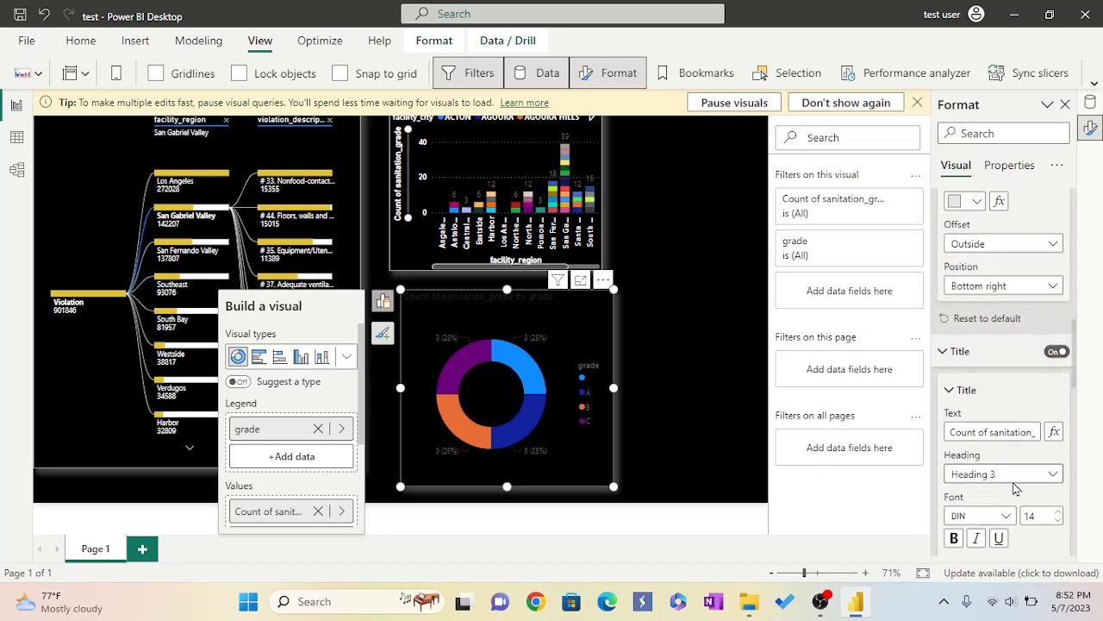
click(1027, 422)
key(BackSpace)
key(BackSpace)
key(BackSpace)
key(BackSpace)
key(BackSpace)
key(BackSpace)
key(BackSpace)
key(BackSpace)
key(BackSpace)
key(BackSpace)
key(BackSpace)
key(BackSpace)
key(BackSpace)
key(BackSpace)
key(BackSpace)
key(BackSpace)
key(BackSpace)
key(BackSpace)
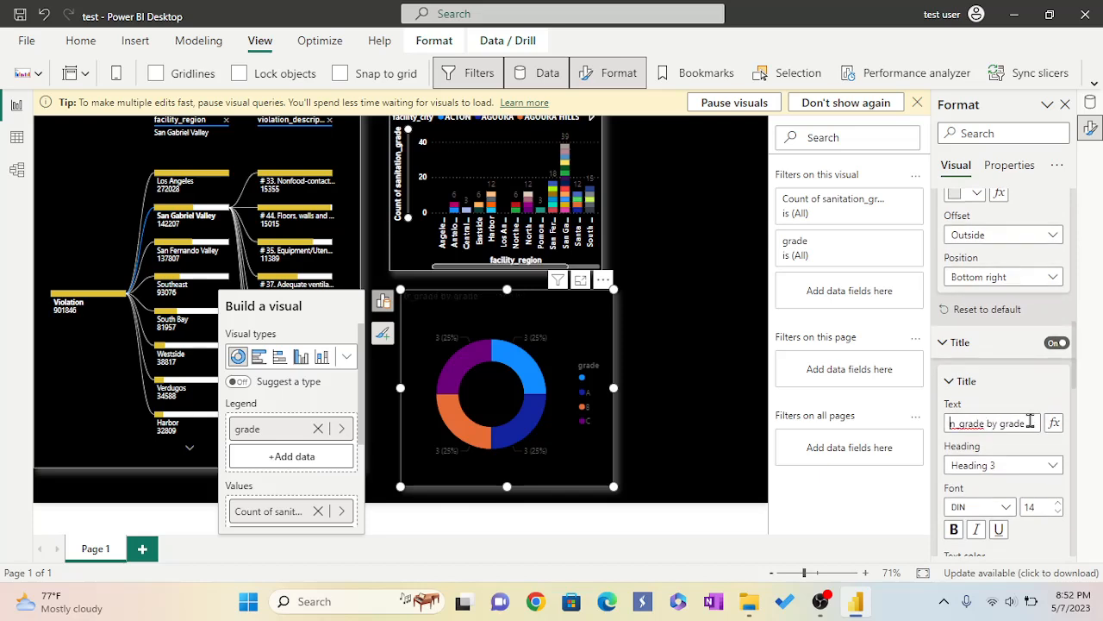
click(1026, 424)
key(BackSpace)
key(BackSpace)
key(BackSpace)
key(BackSpace)
key(BackSpace)
key(BackSpace)
key(BackSpace)
key(BackSpace)
key(BackSpace)
key(BackSpace)
key(BackSpace)
key(BackSpace)
key(BackSpace)
key(BackSpace)
key(BackSpace)
key(BackSpace)
text(Sanitati)
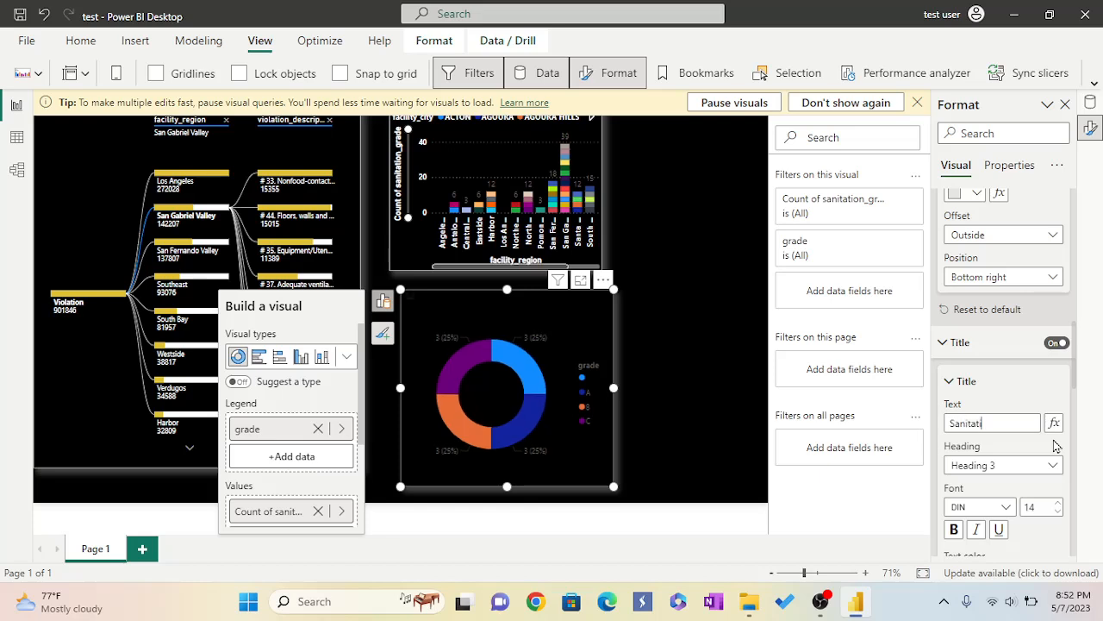
text(on Grade)
Set the title font size to 15 and make it bold.
scroll(959, 414, down, 1)
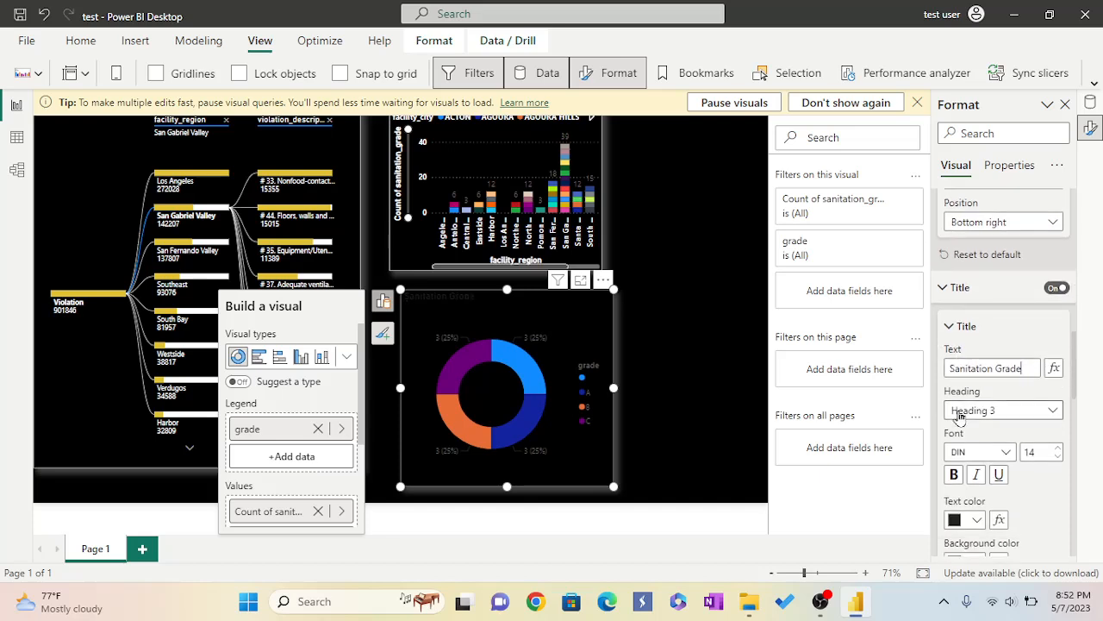
click(1058, 449)
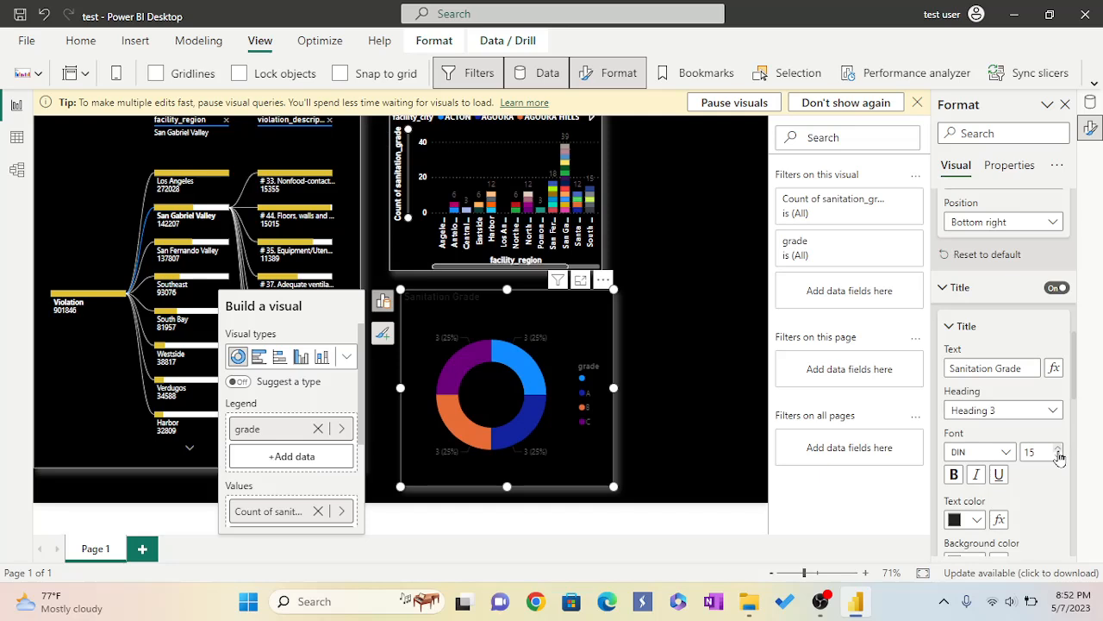
click(953, 474)
Colour the title text white and centre-align it.
scroll(982, 492, down, 1)
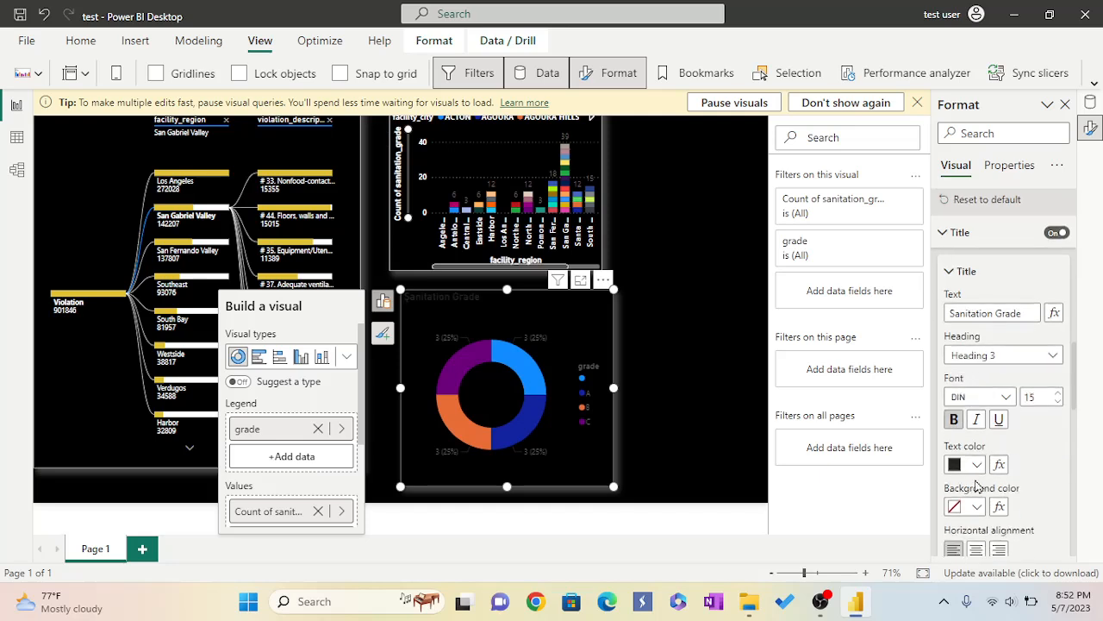
click(978, 465)
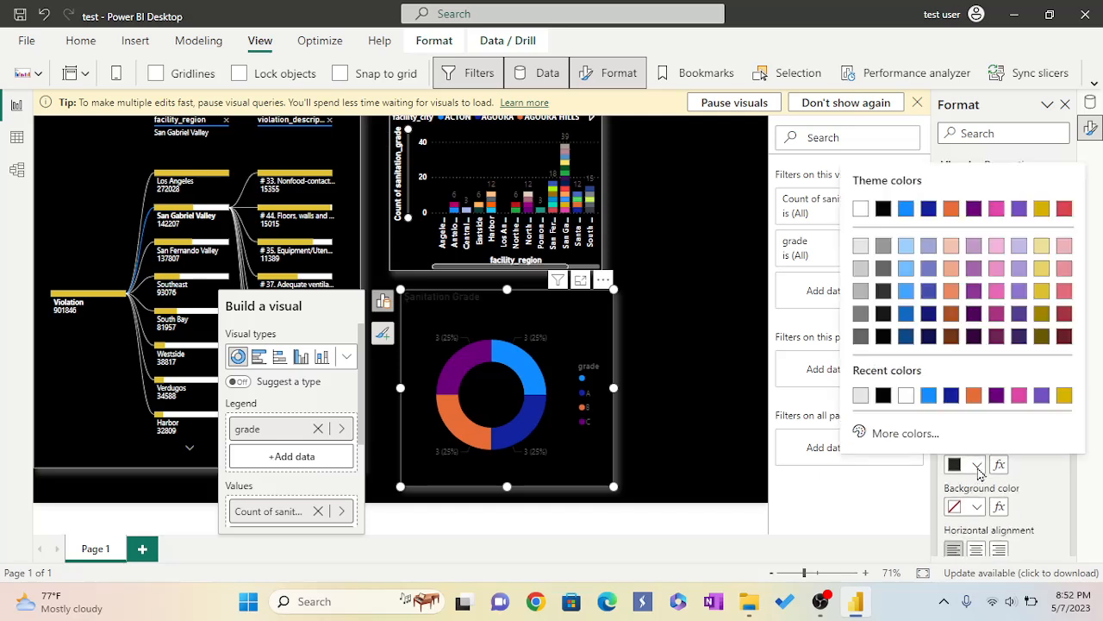
click(907, 395)
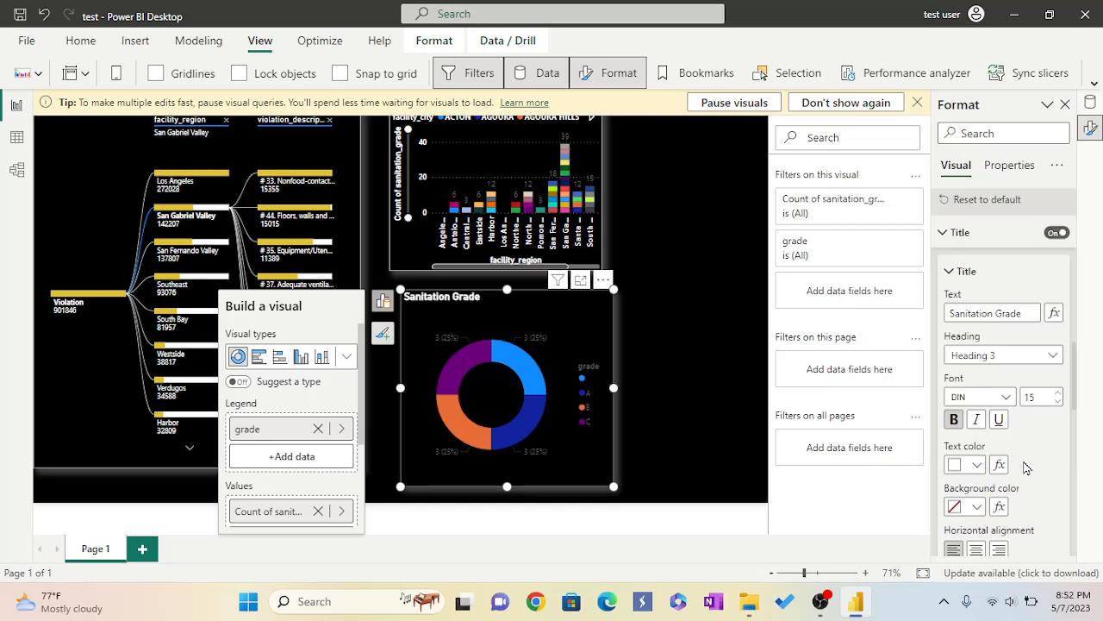
scroll(1026, 470, down, 2)
click(977, 495)
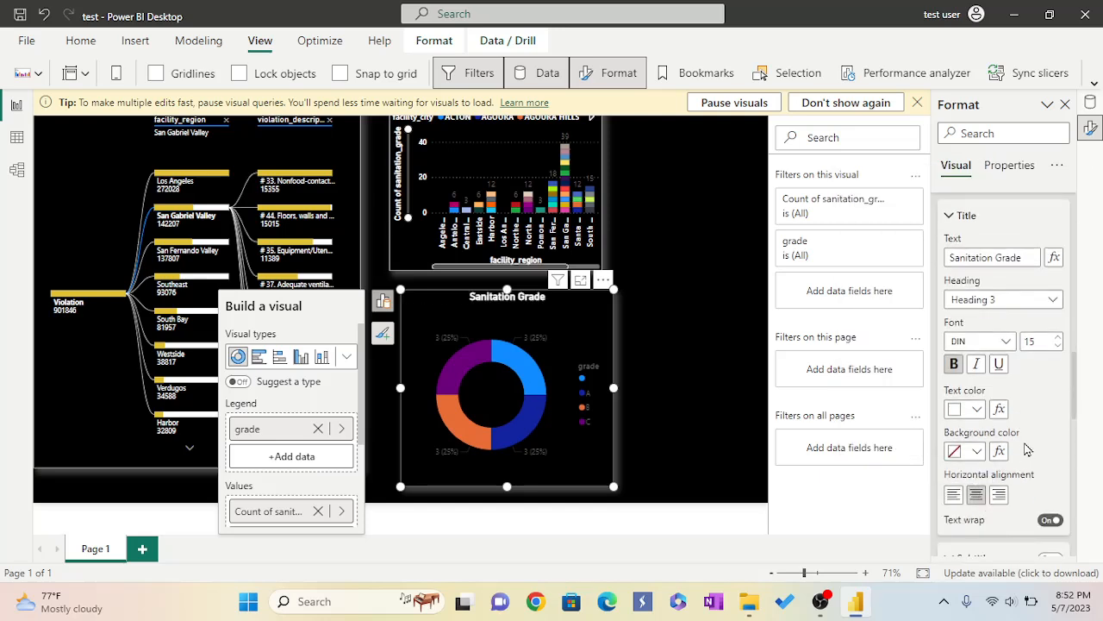
scroll(1029, 441, down, 3)
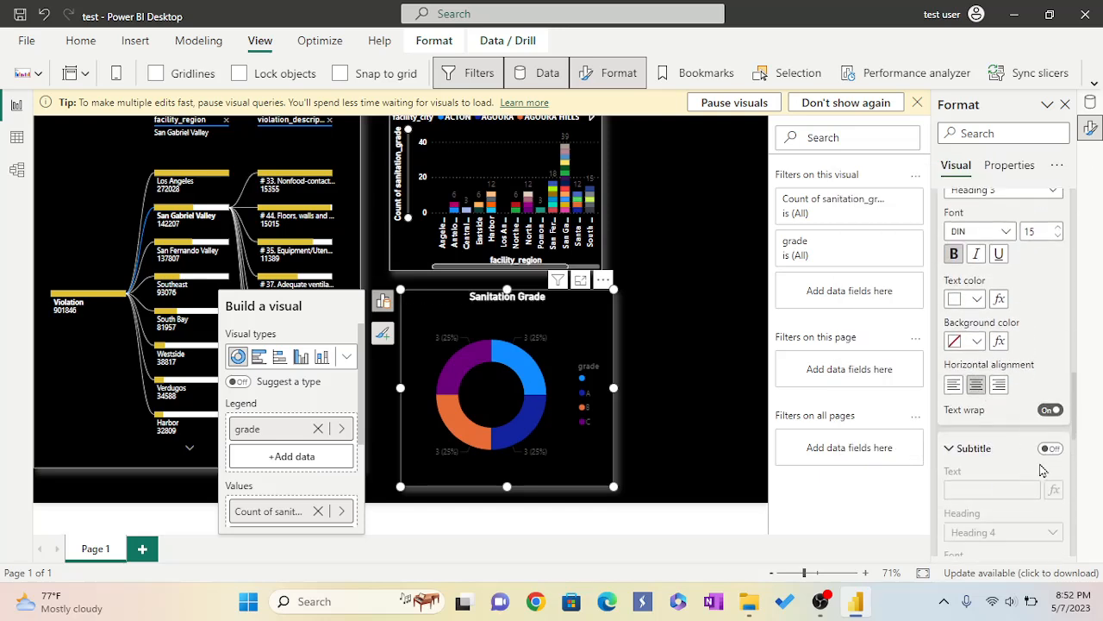
click(1050, 450)
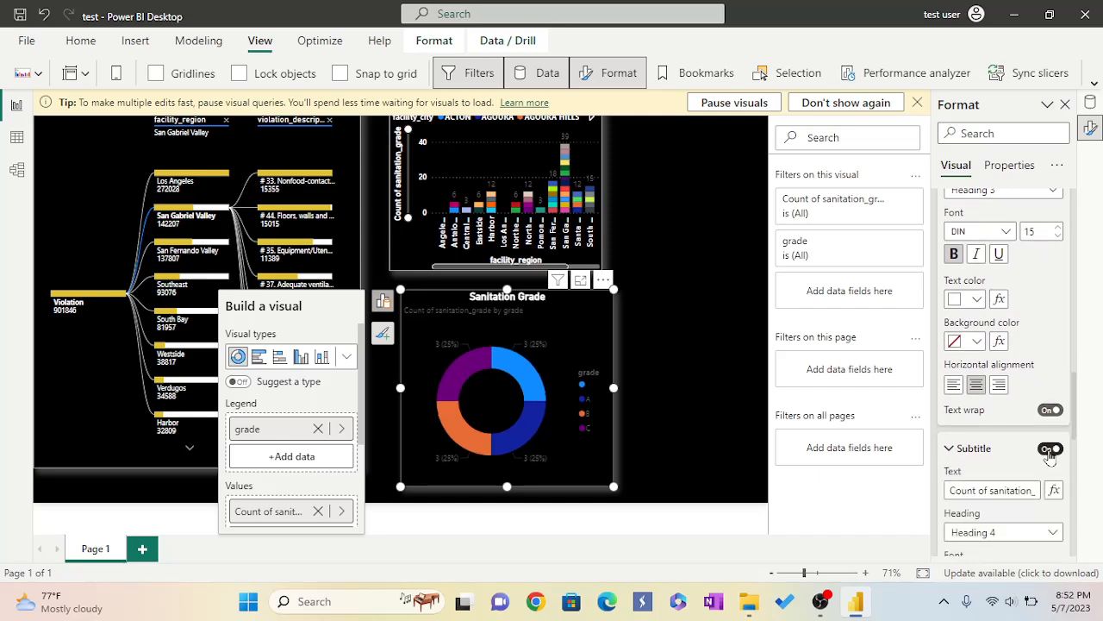
click(1050, 450)
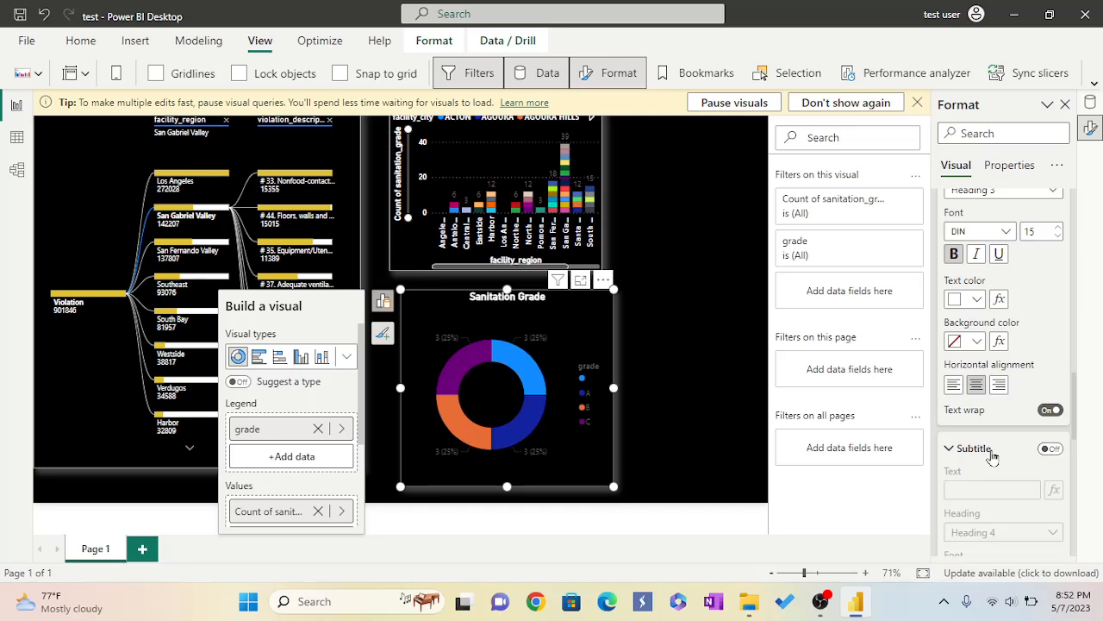
Turn on the title divider and set its colour to #e6e6e6.
scroll(993, 457, down, 5)
scroll(992, 450, down, 3)
click(1050, 420)
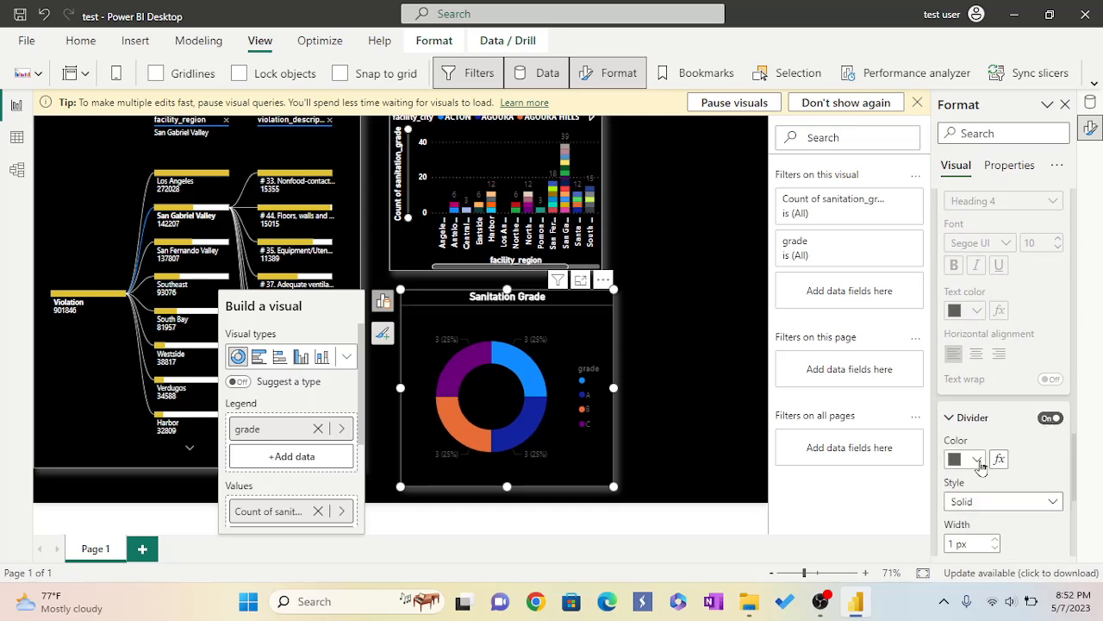
click(979, 462)
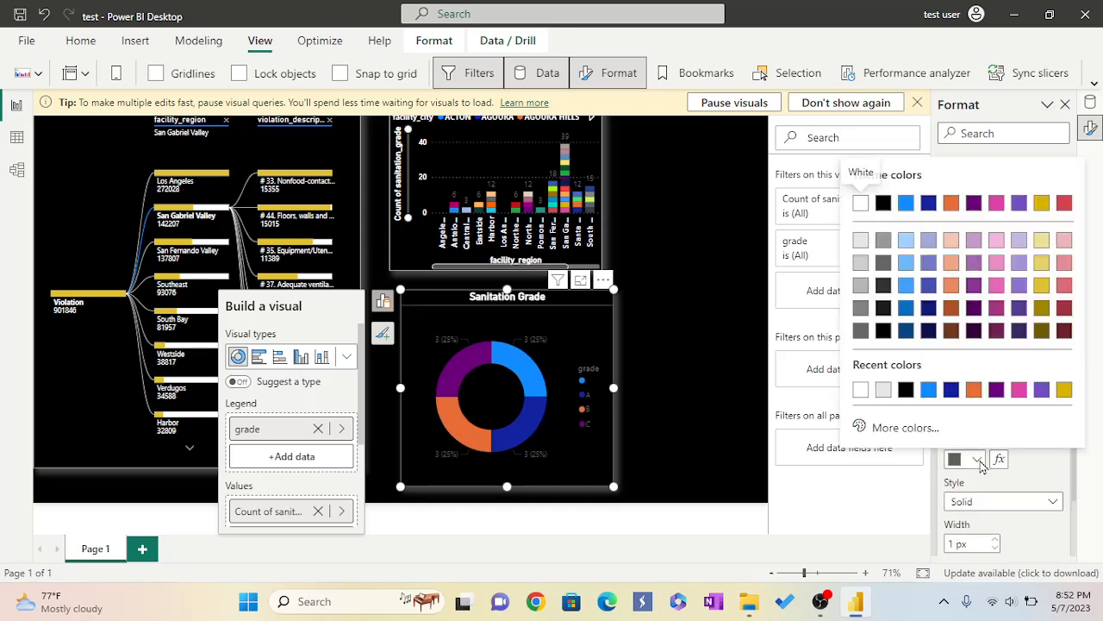
click(884, 392)
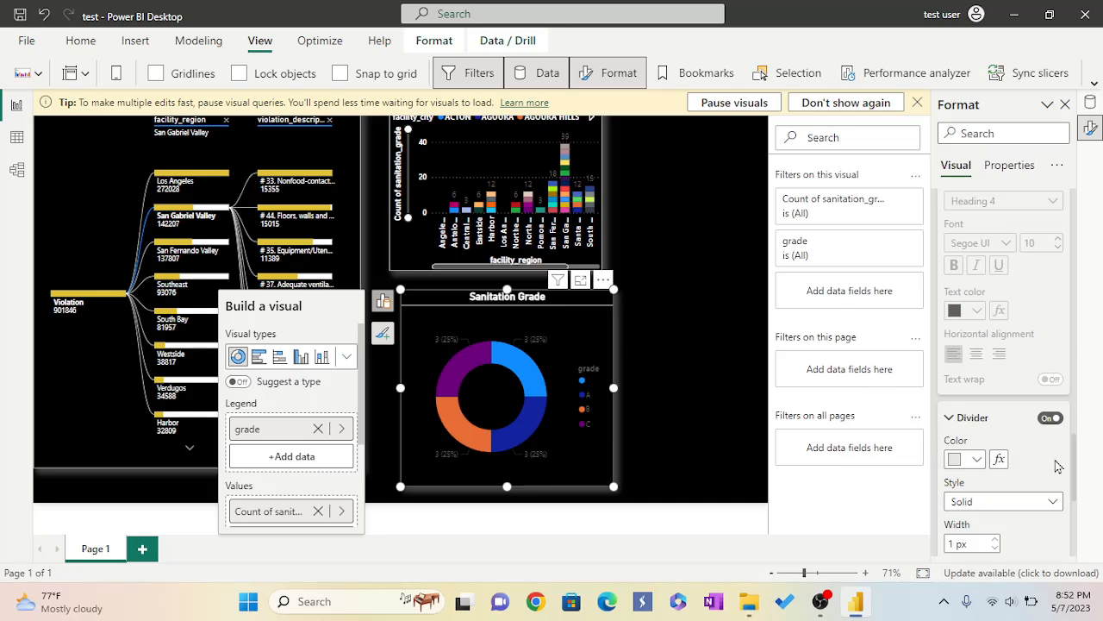
scroll(1050, 457, down, 3)
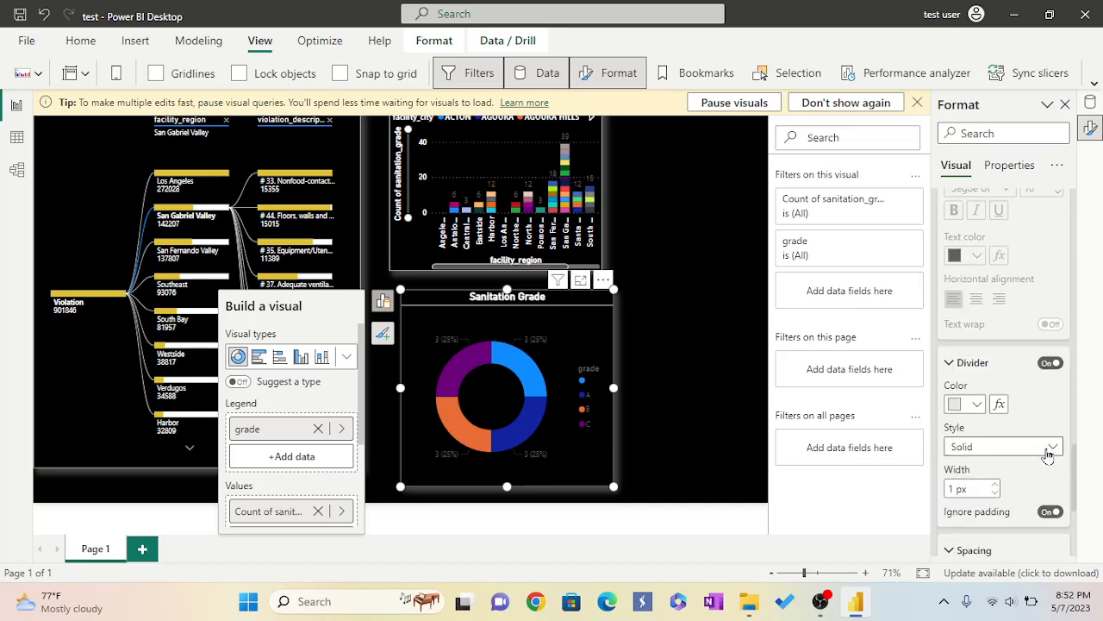
Turn on custom spacing for the donut chart's title.
scroll(1047, 454, down, 1)
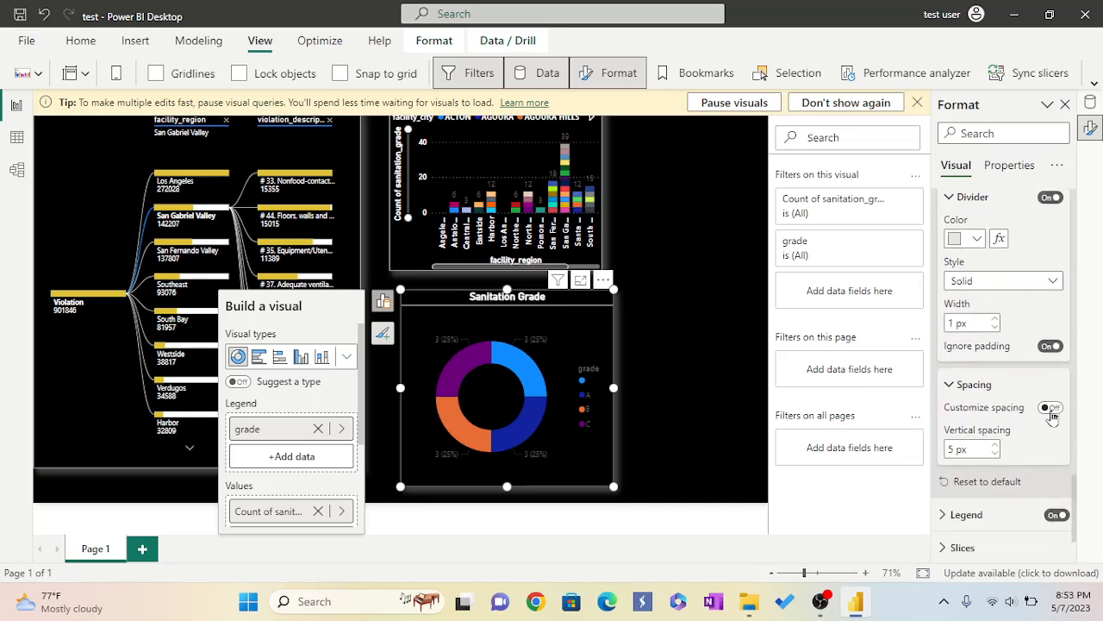
click(1050, 408)
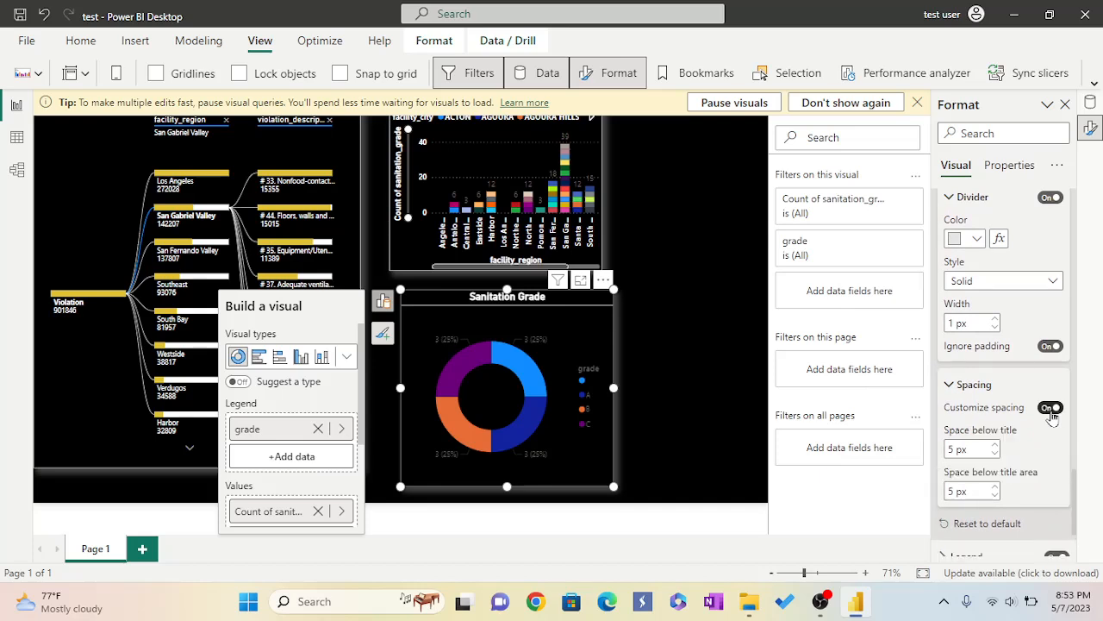
Set the donut chart's legend text colour to white.
scroll(1047, 422, down, 2)
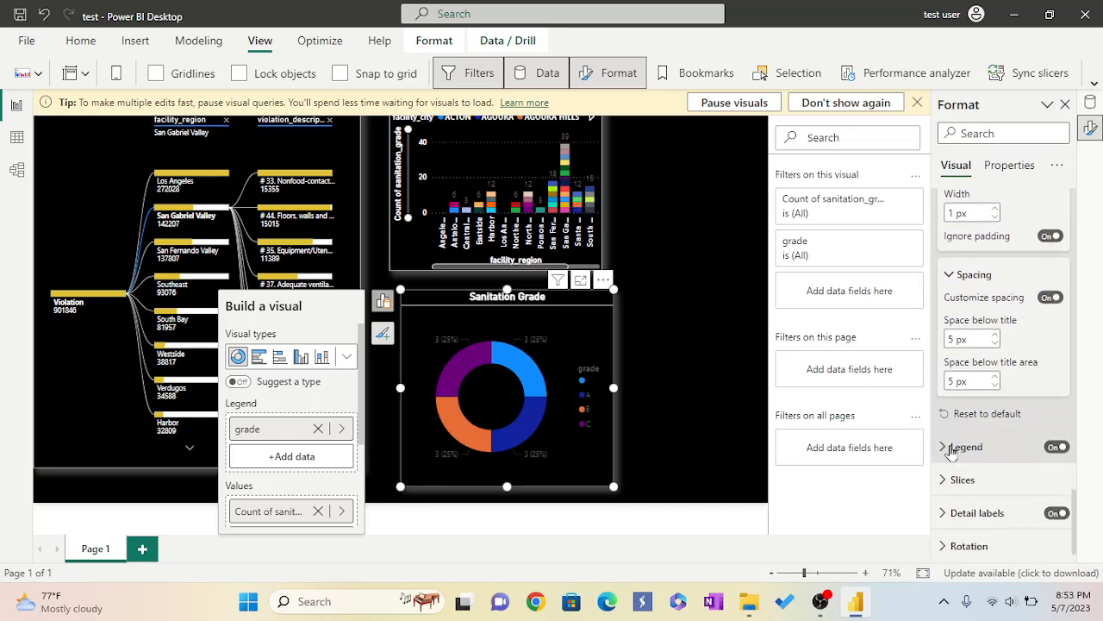
click(951, 449)
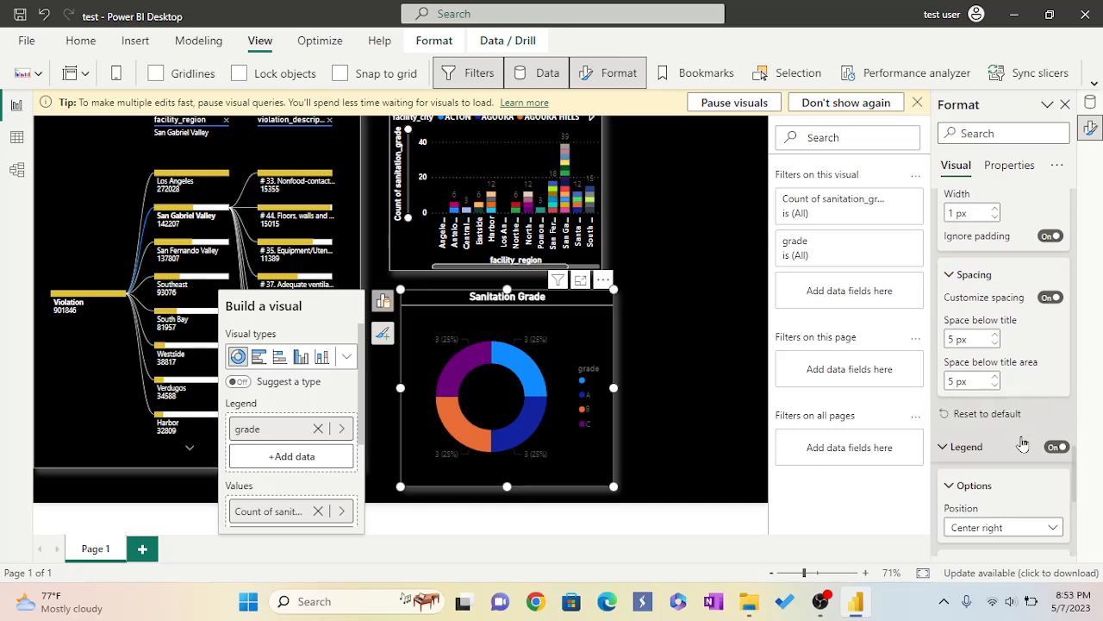
scroll(1023, 443, down, 1)
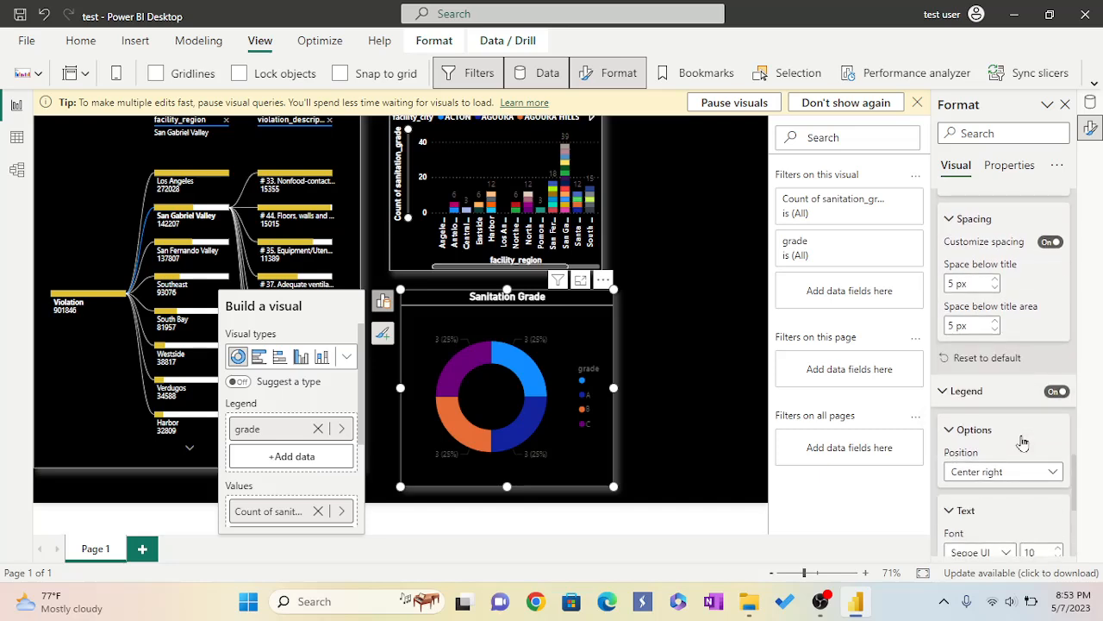
scroll(1023, 443, down, 1)
scroll(1023, 442, down, 3)
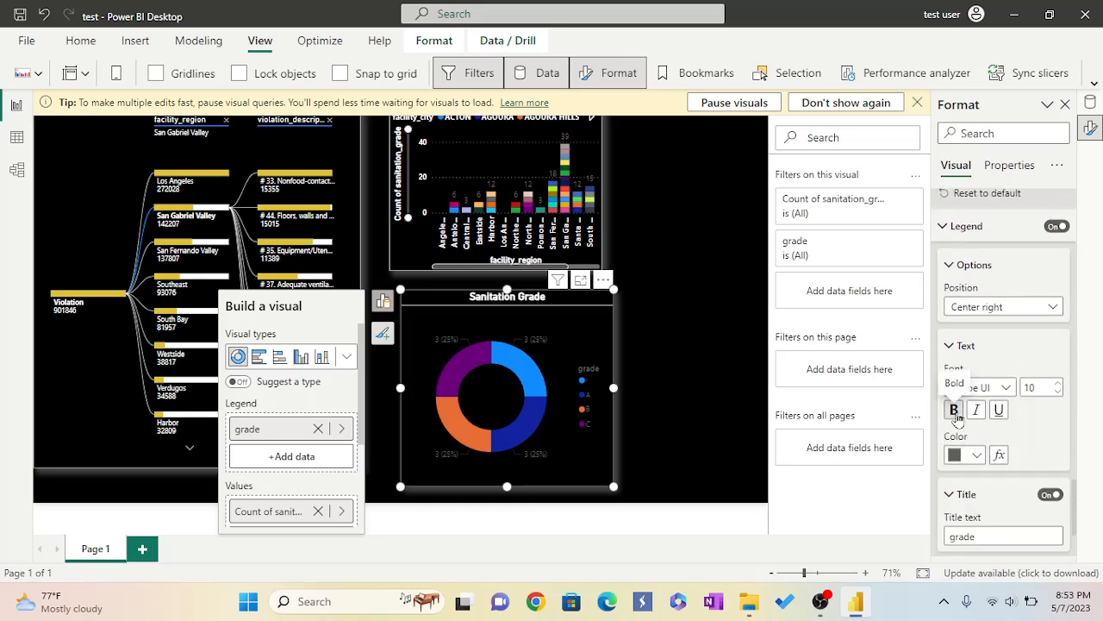
click(978, 458)
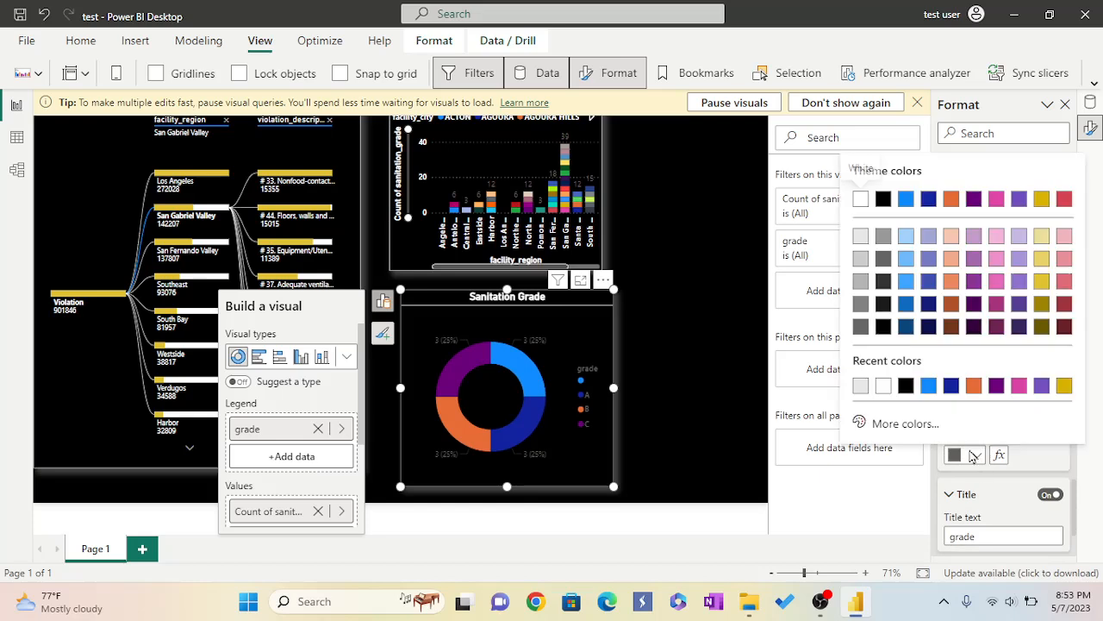
click(884, 387)
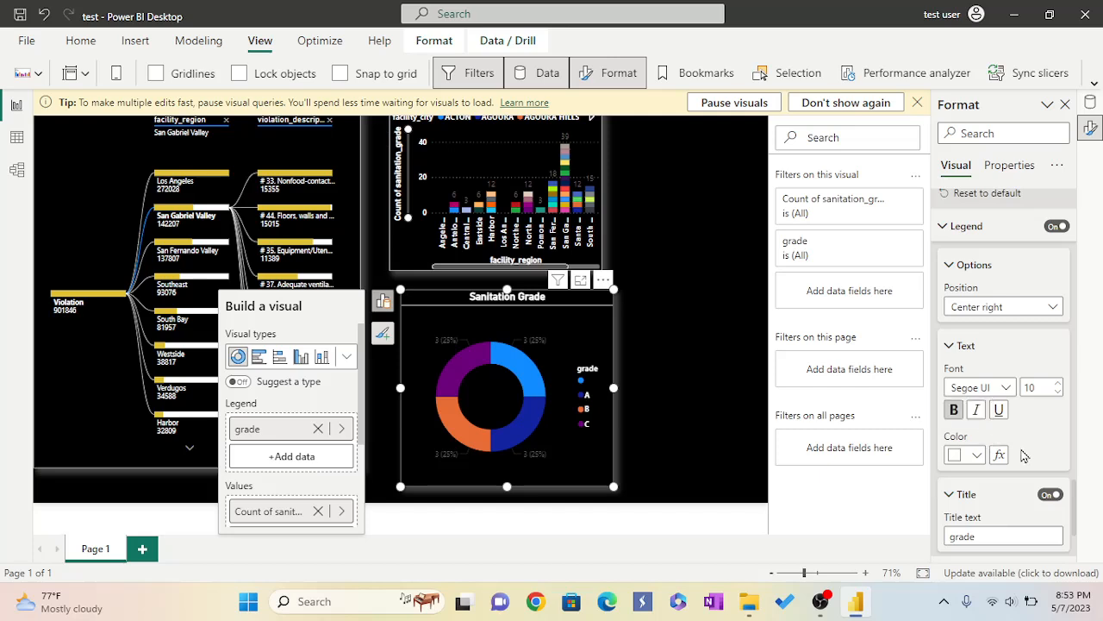
Colour the default data point slice #FFD710 and the B slice green.
scroll(1022, 456, down, 3)
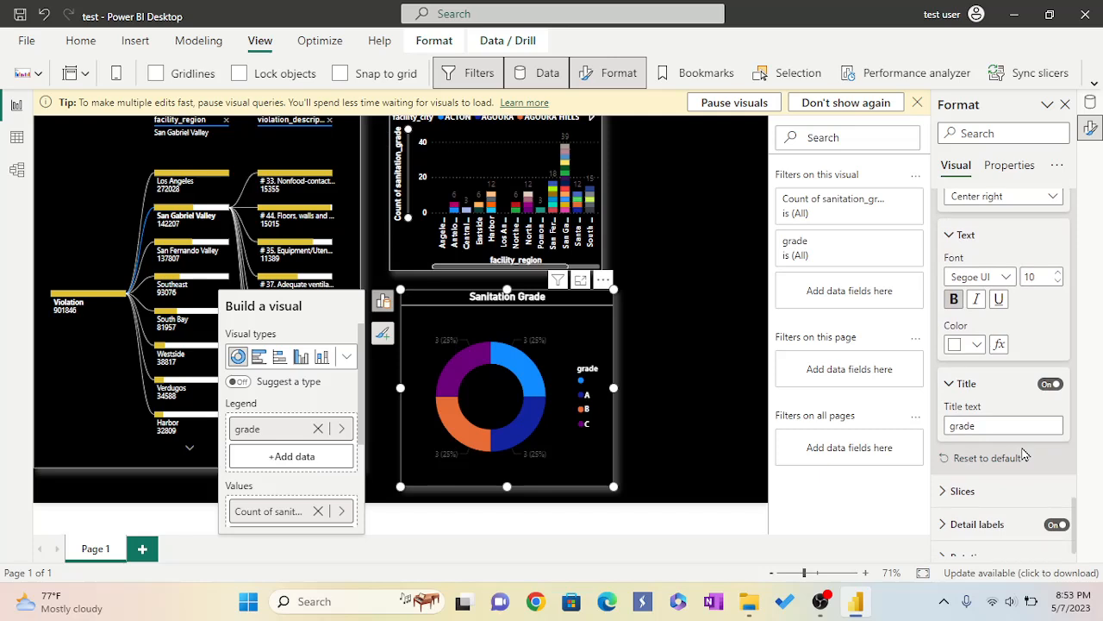
scroll(1024, 455, down, 1)
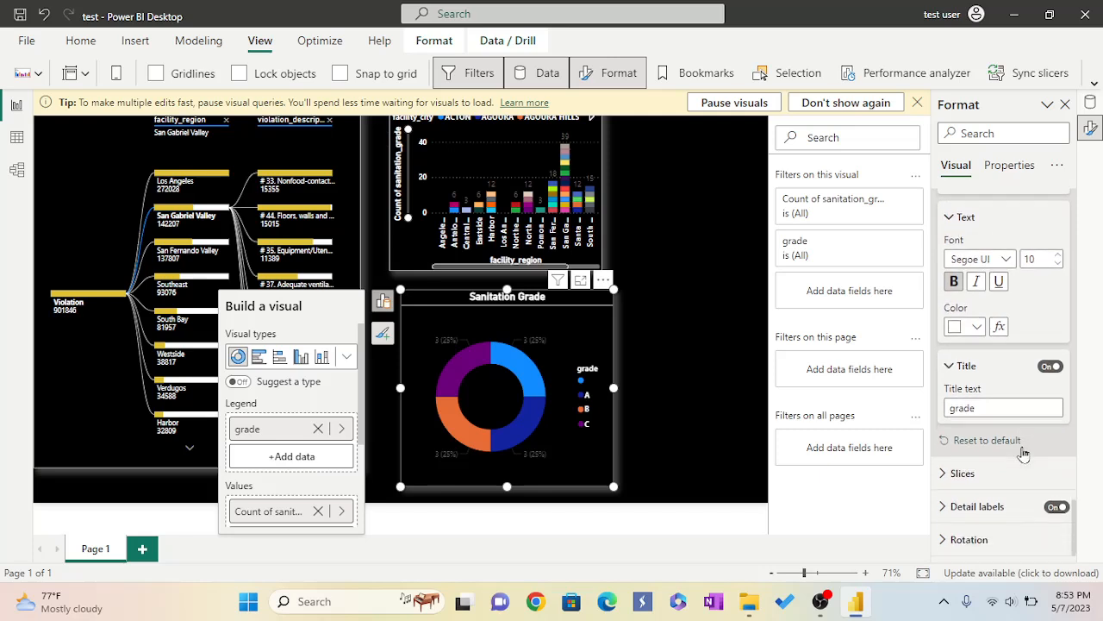
click(946, 476)
scroll(1005, 474, down, 2)
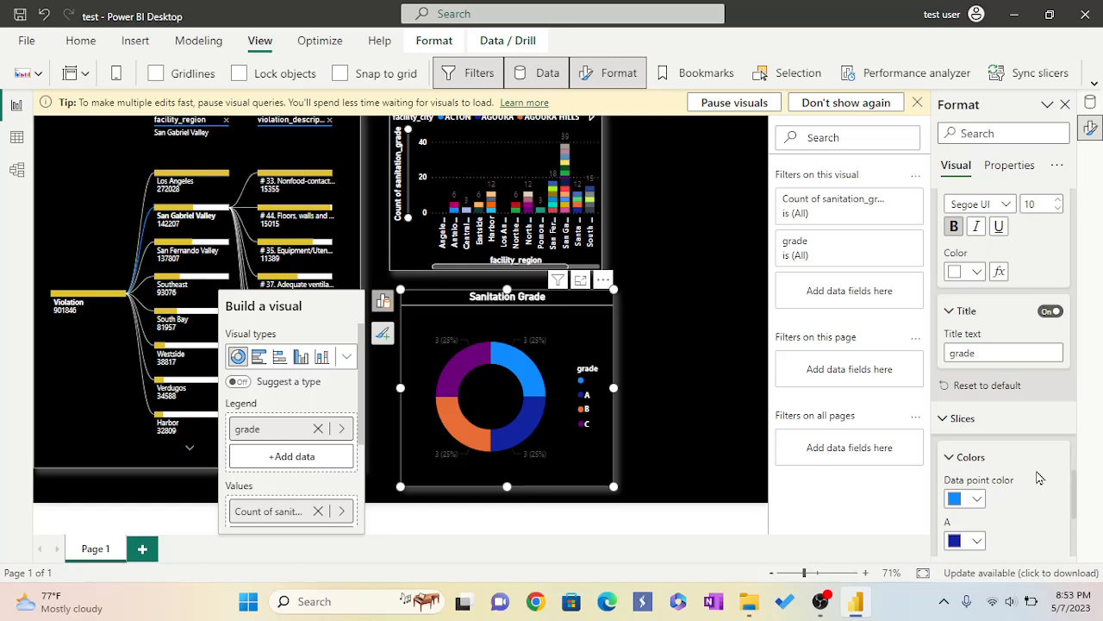
scroll(1009, 463, down, 3)
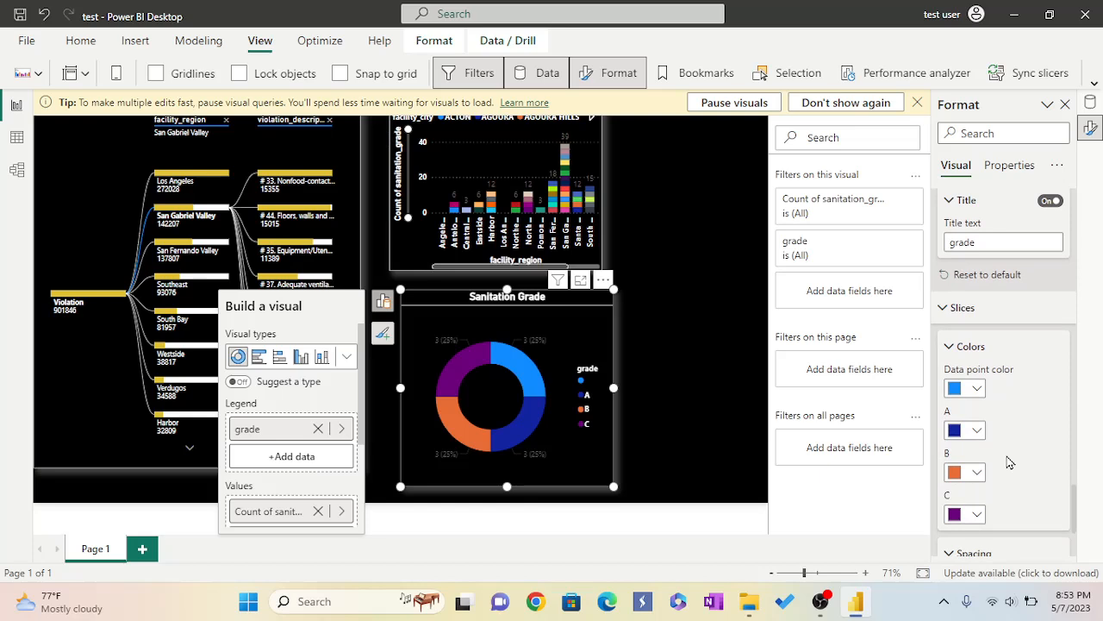
click(977, 388)
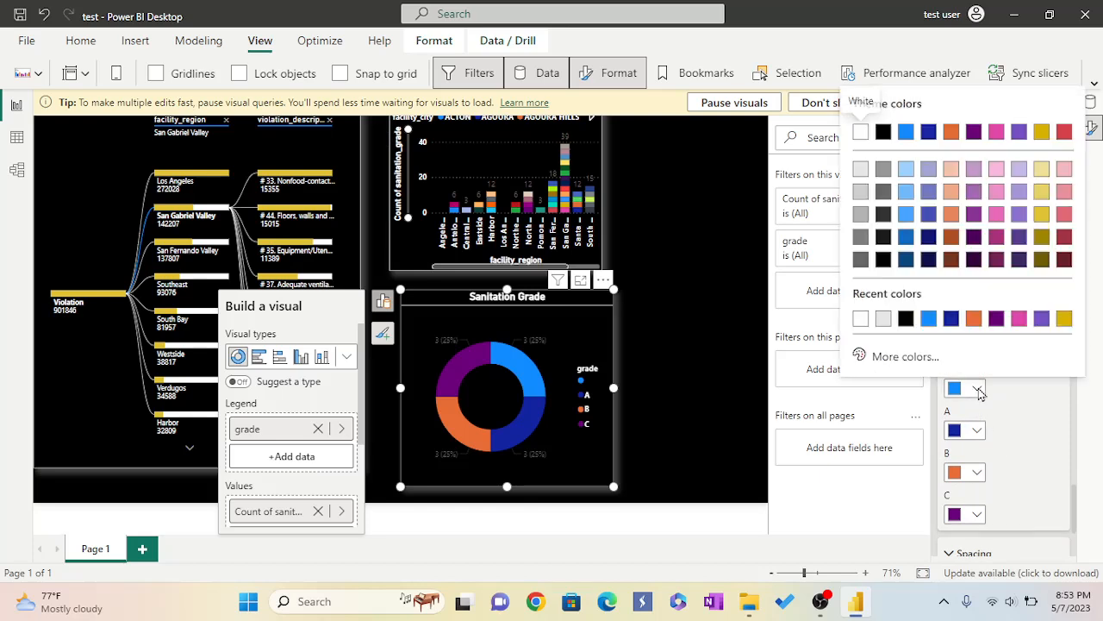
click(920, 355)
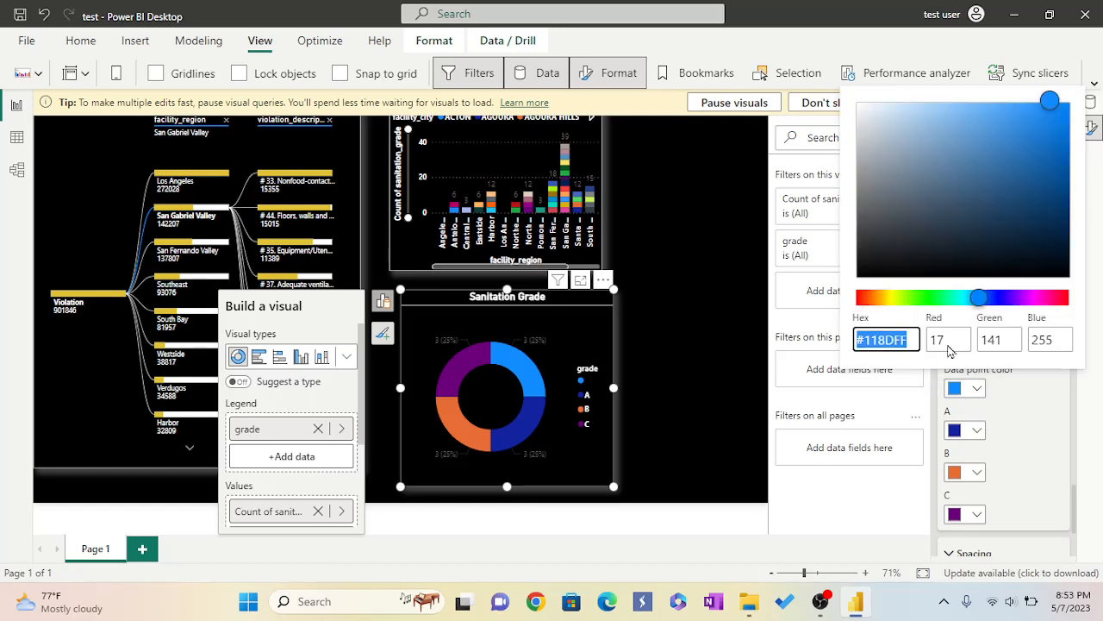
key(BackSpace)
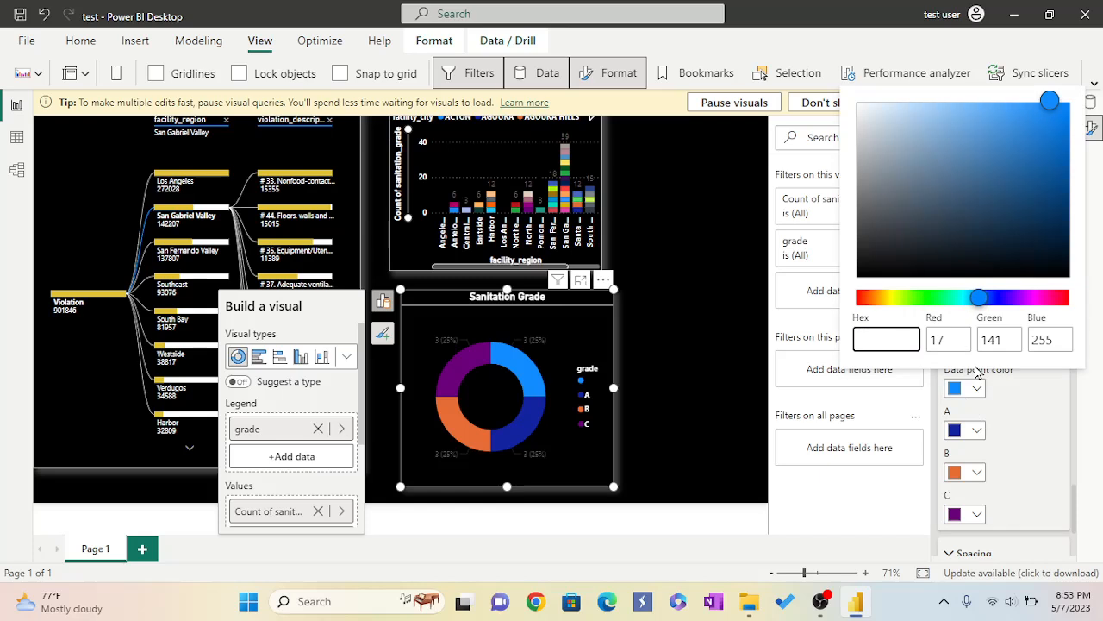
text(#FFD710)
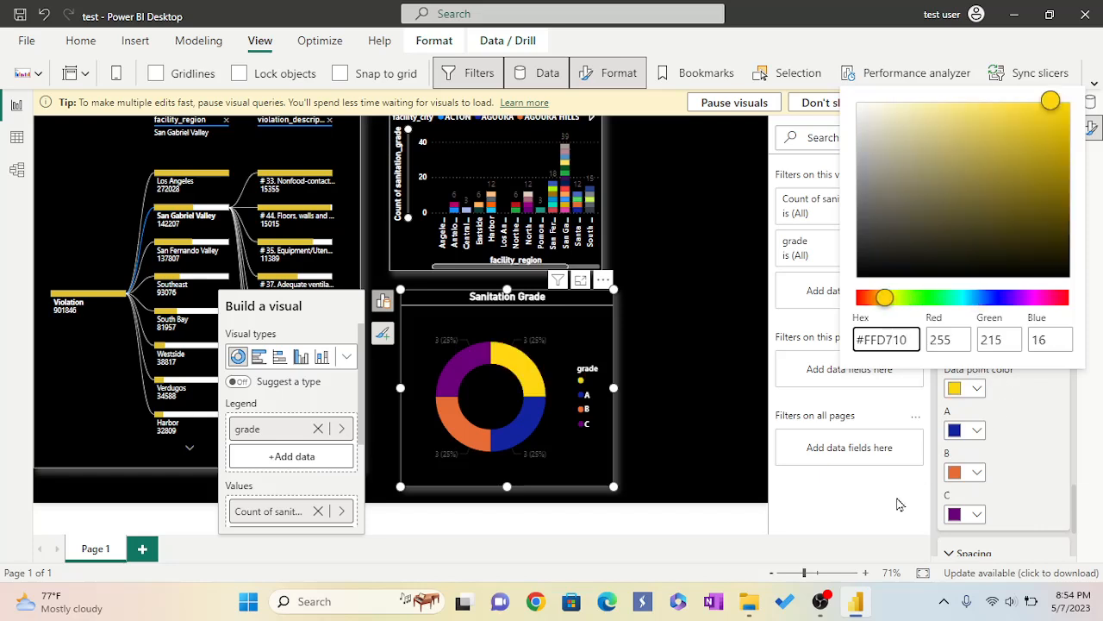
click(980, 435)
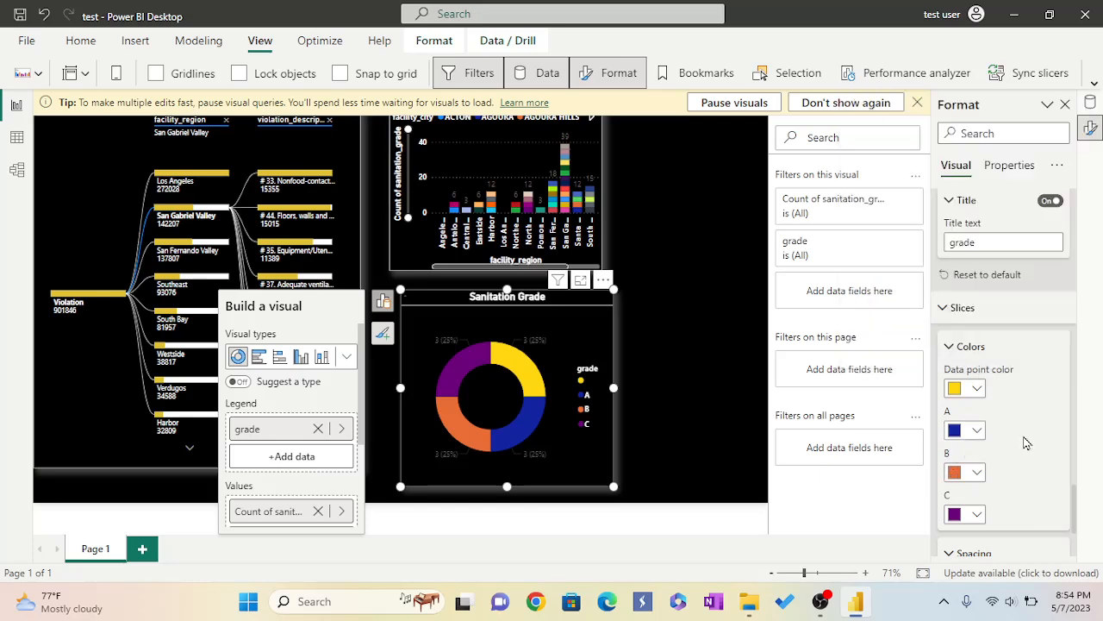
Try twice to give the C slice a custom hex colour.
click(978, 515)
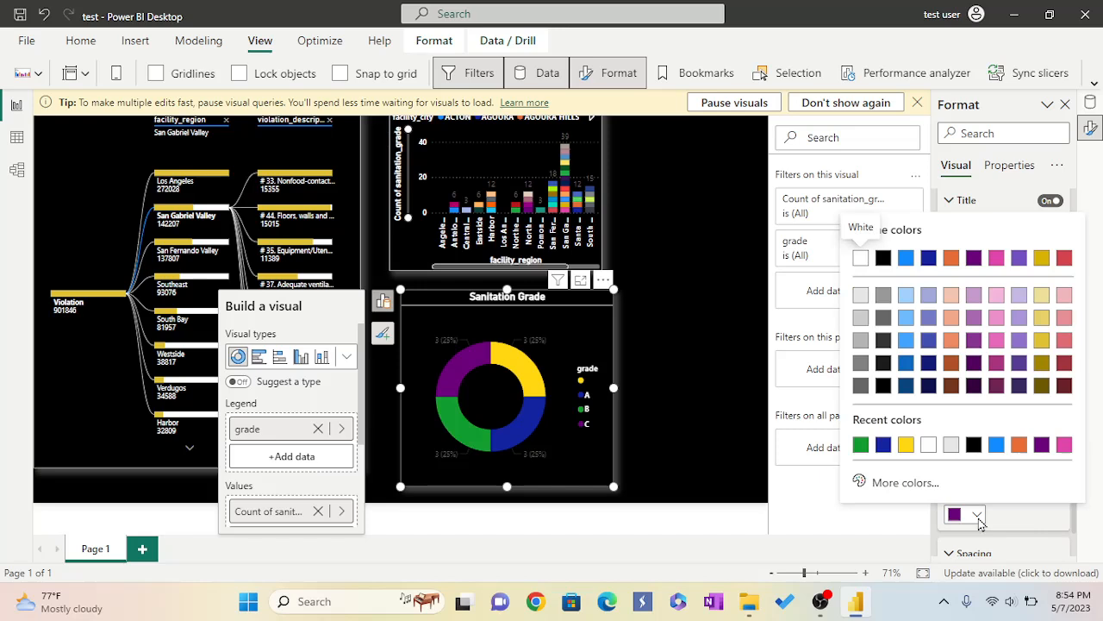
click(917, 483)
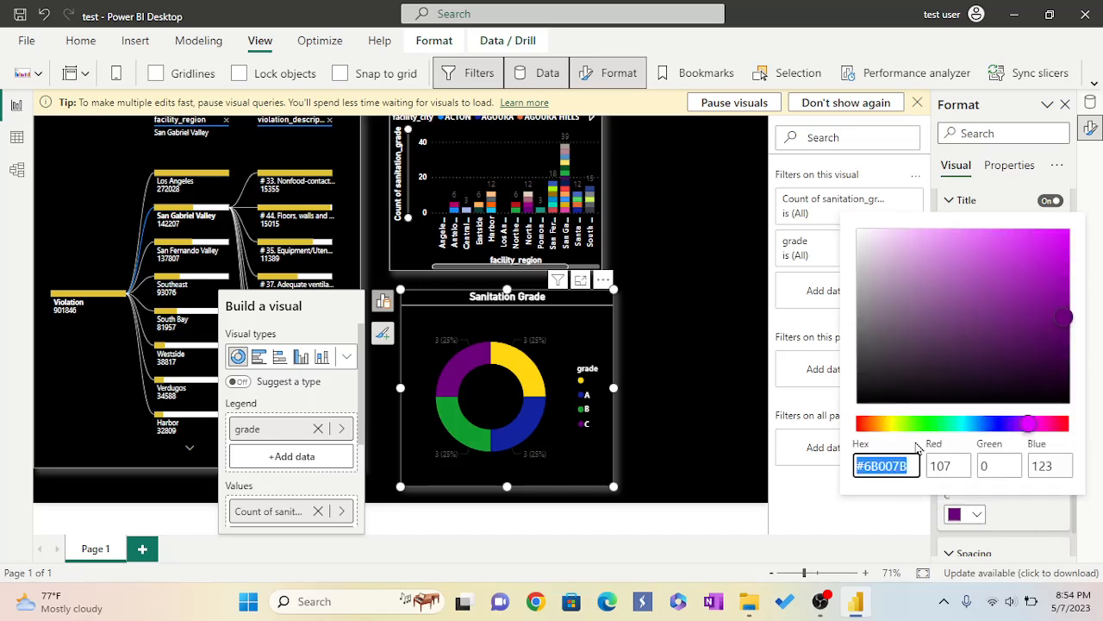
key(BackSpace)
text(##)
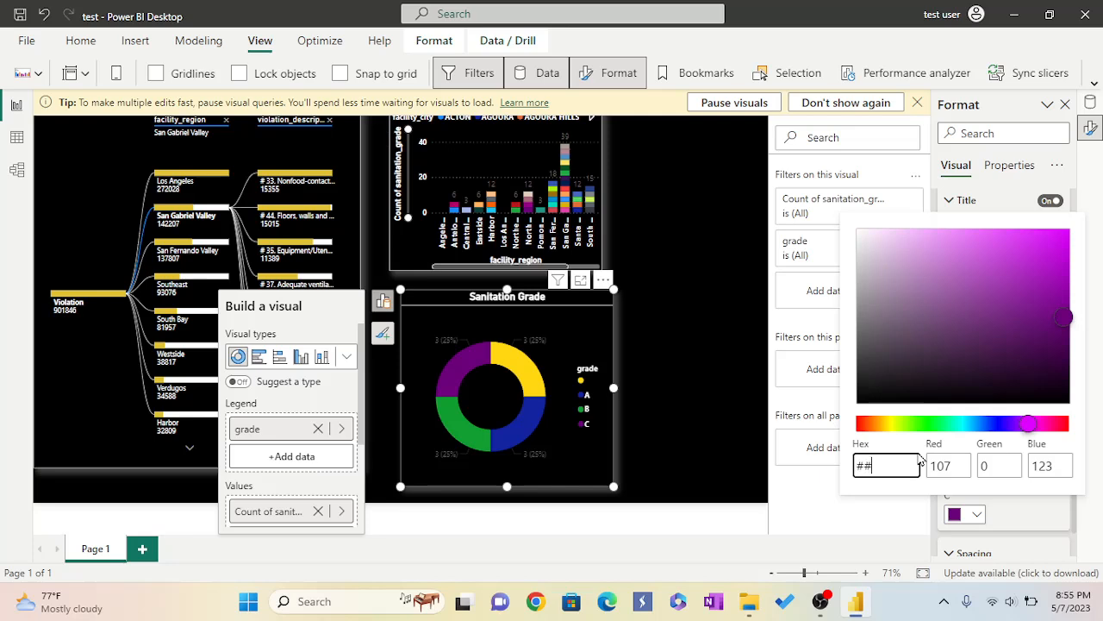
text(E6637)
click(899, 526)
scroll(1019, 517, down, 1)
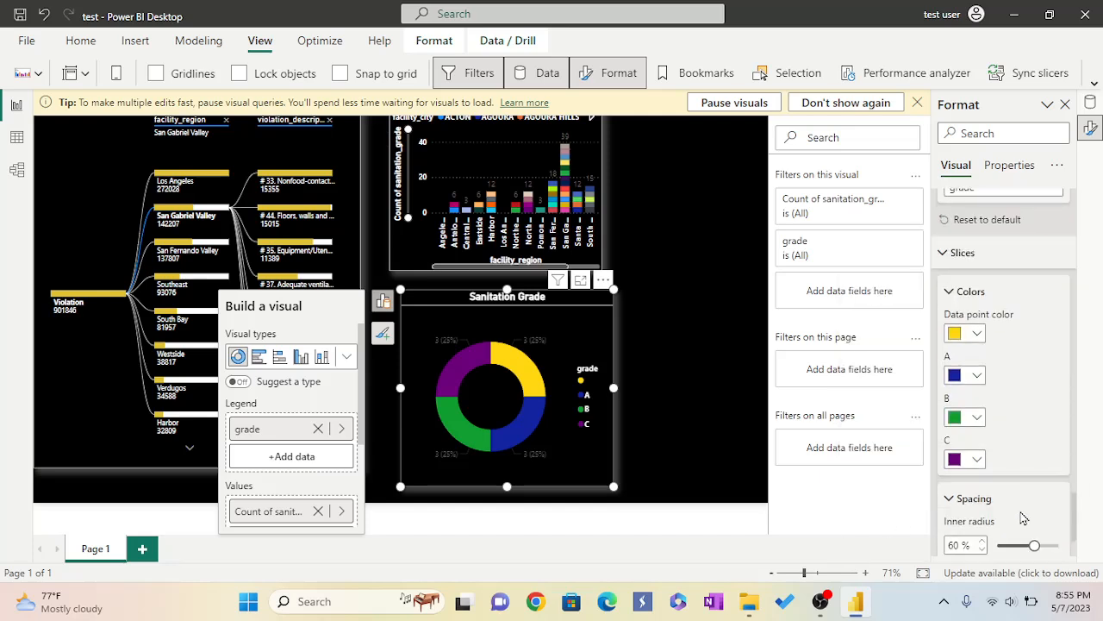
scroll(1023, 517, down, 1)
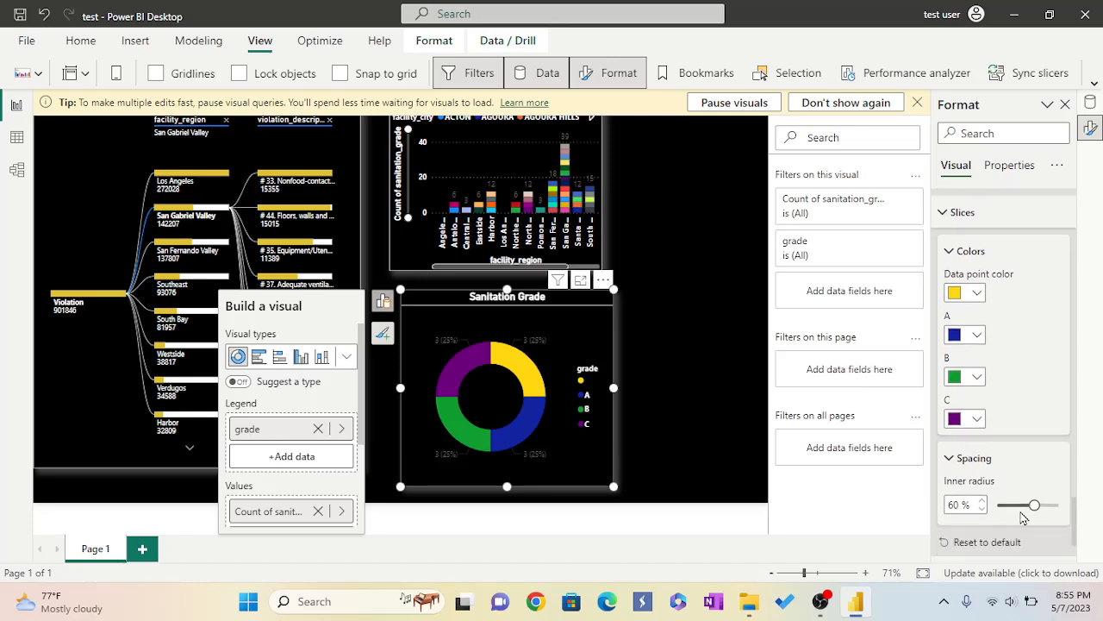
click(979, 404)
click(906, 380)
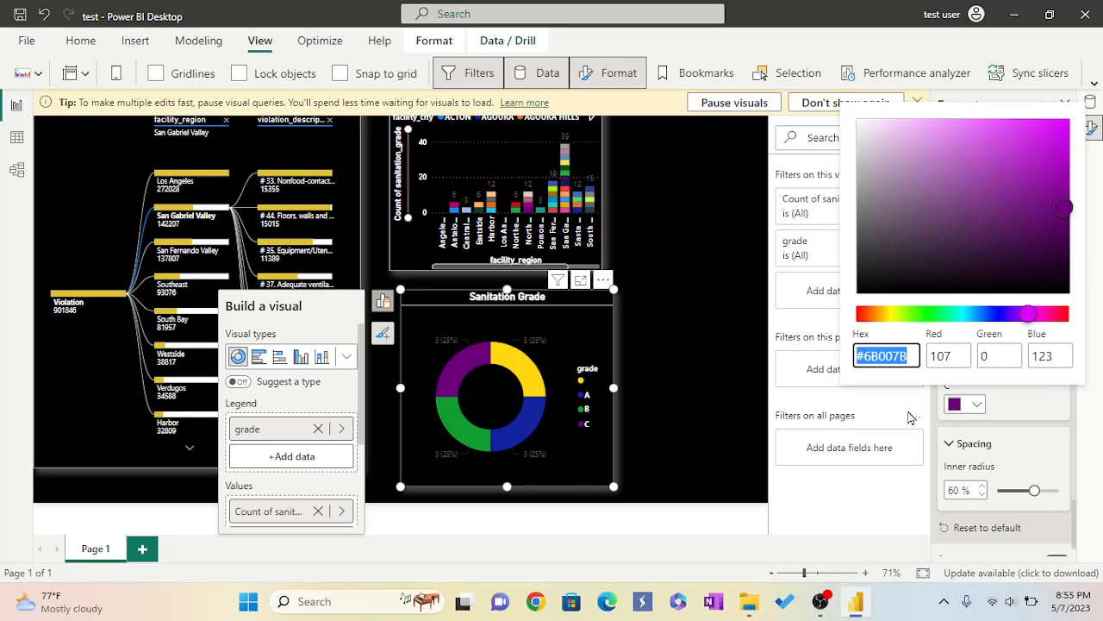
key(BackSpace)
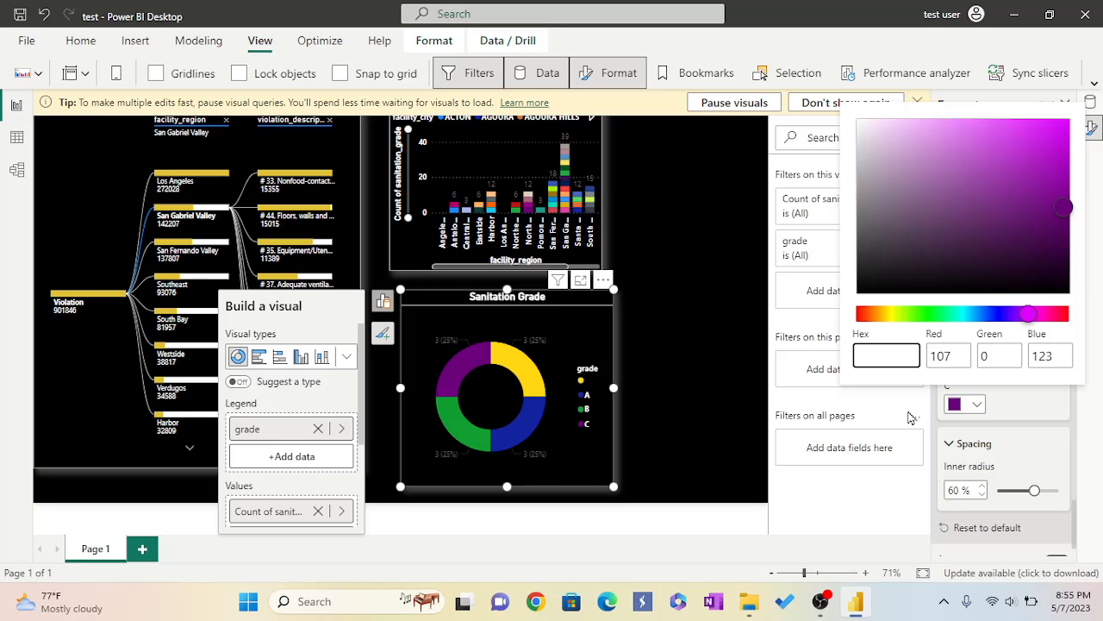
text(33)
key(BackSpace)
key(BackSpace)
text(##E66C3)
click(893, 498)
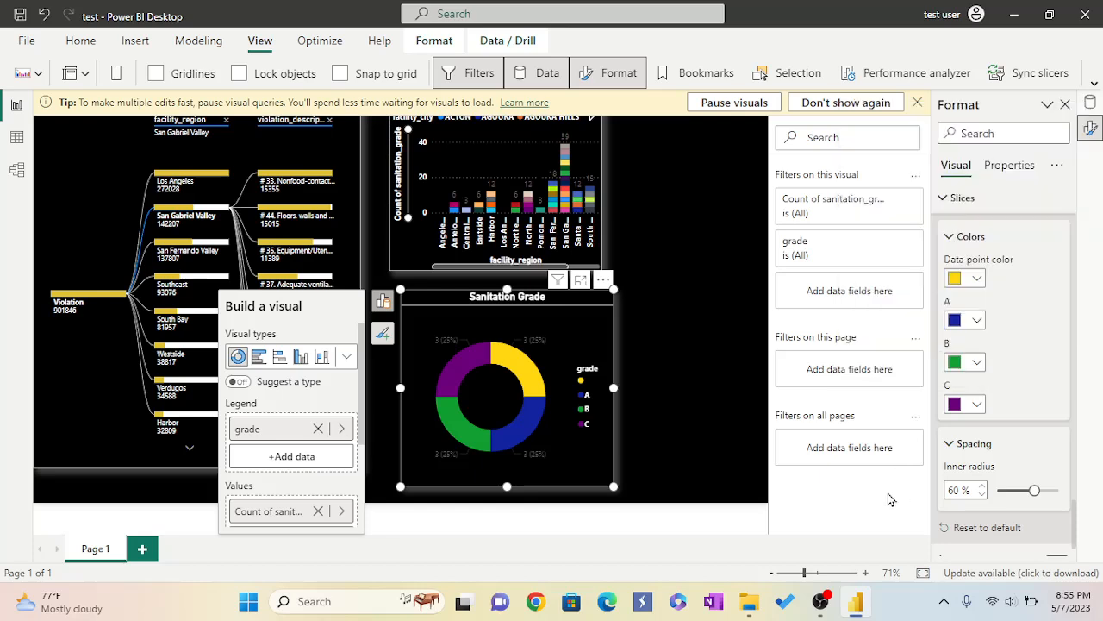
click(978, 363)
click(922, 334)
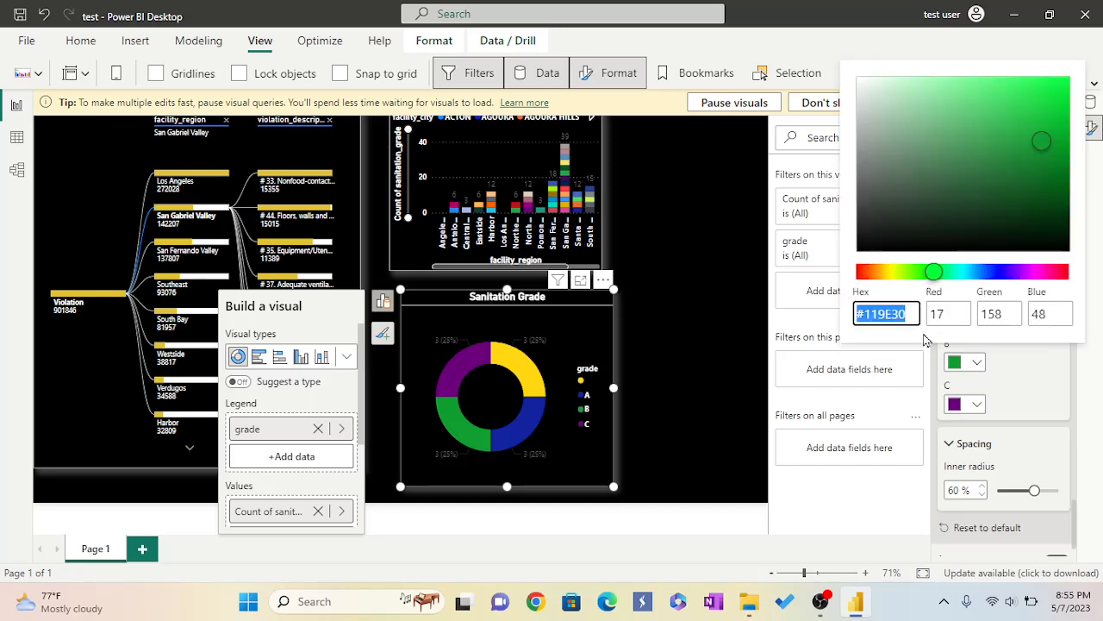
click(1025, 392)
Close the tip banner and widen the Inspection Volume bar chart to the canvas's right edge.
scroll(1025, 392, up, 1)
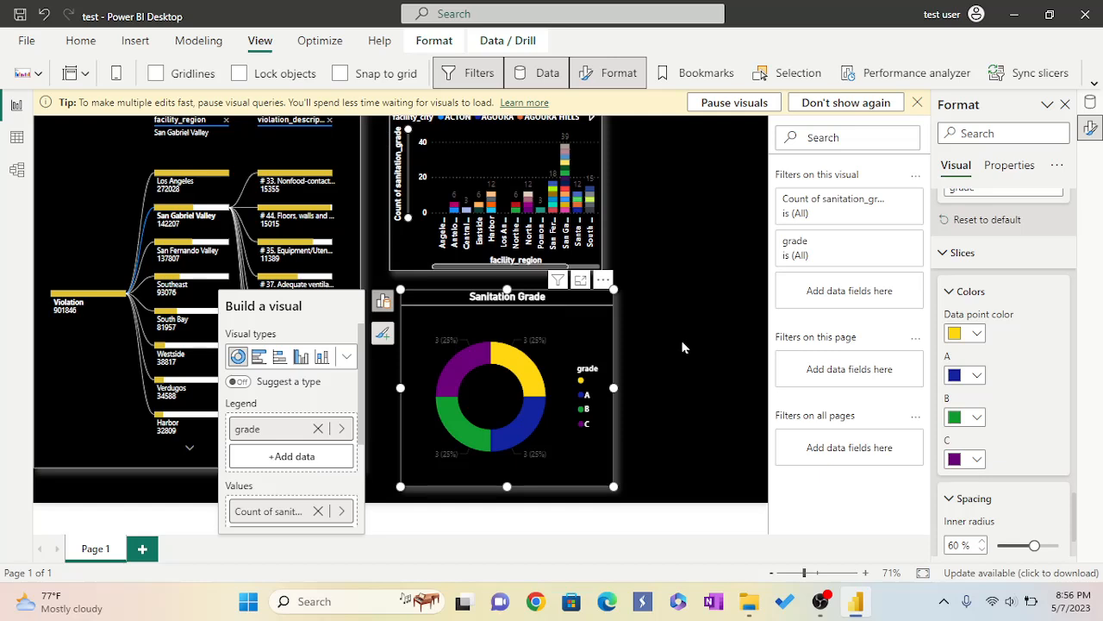
click(917, 103)
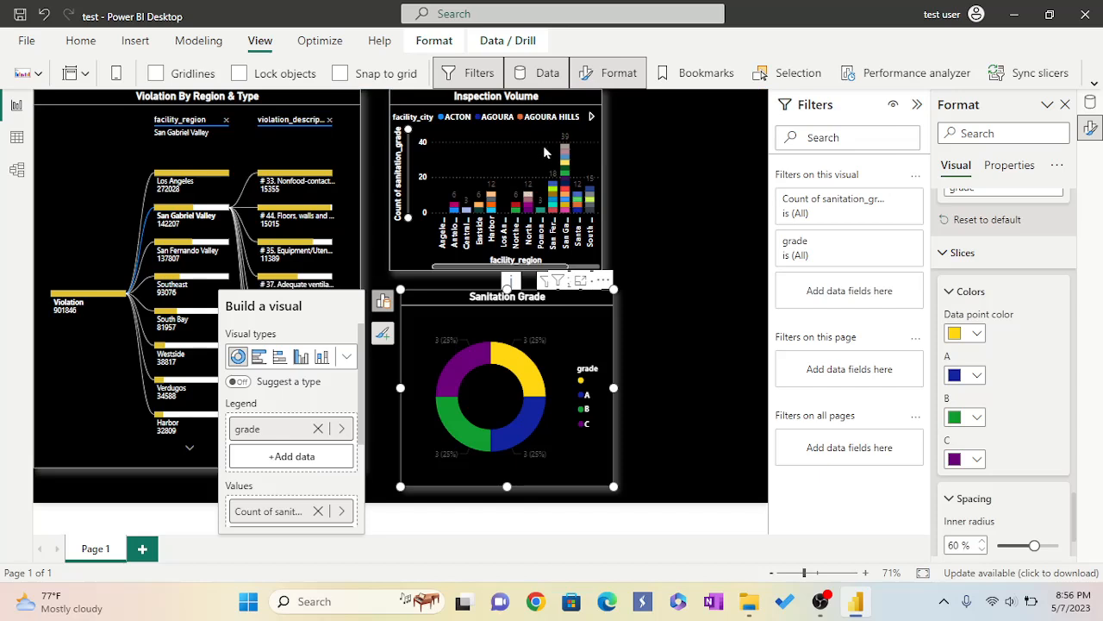
click(603, 272)
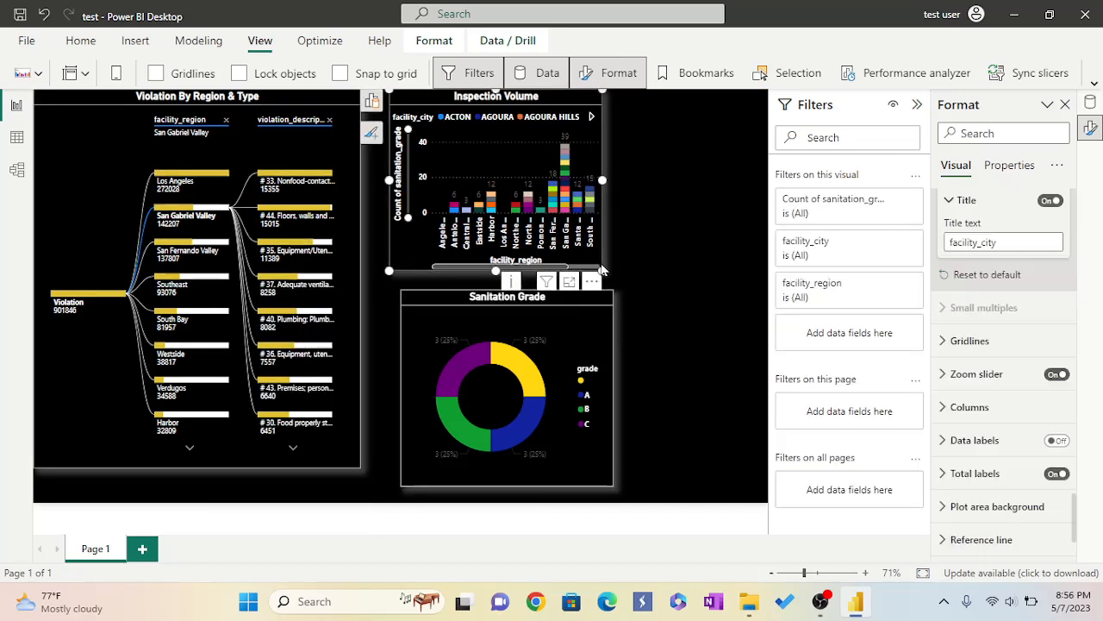
drag(603, 271, 750, 277)
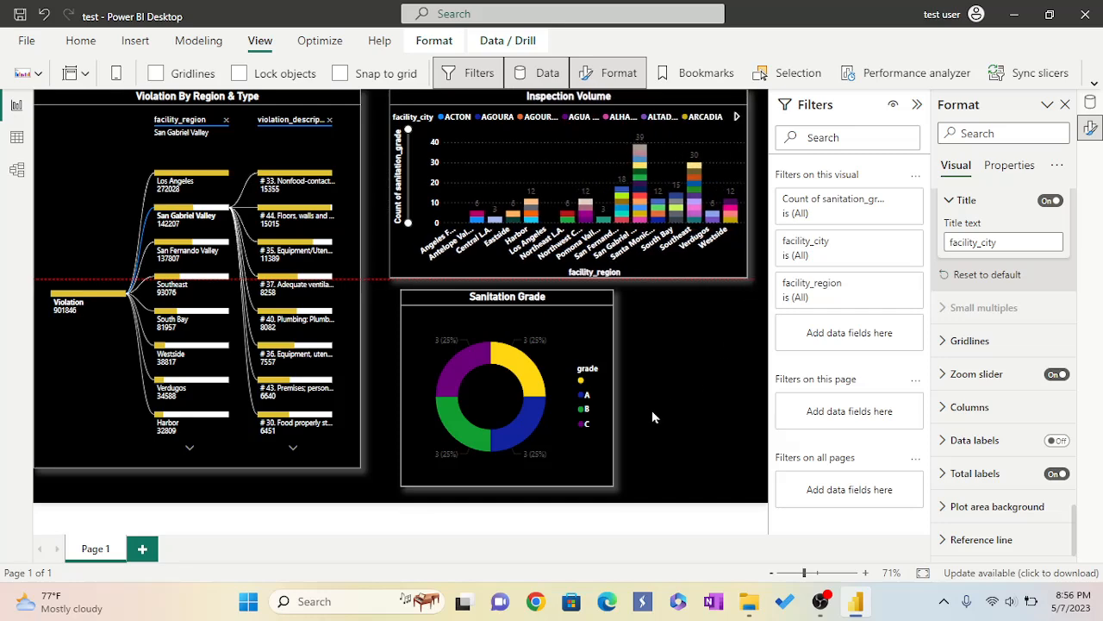
Widen the Sanitation Grade donut chart to match the bar chart above it.
click(611, 484)
drag(612, 485, 754, 489)
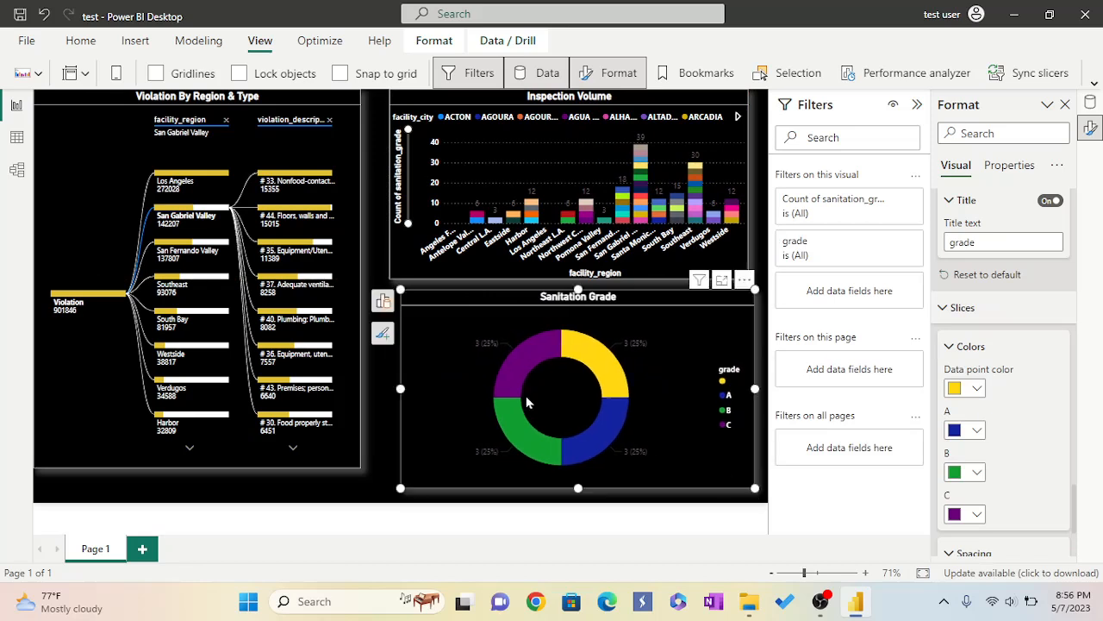
drag(398, 297, 389, 301)
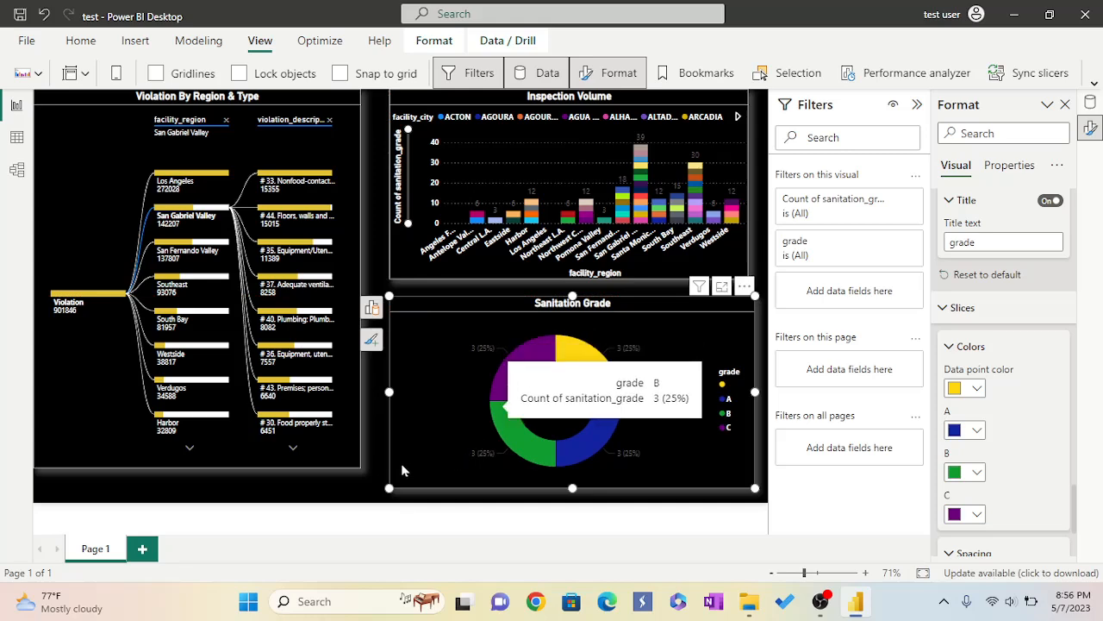
Enlarge the decomposition tree slightly so its bottom aligns with the donut chart.
click(353, 464)
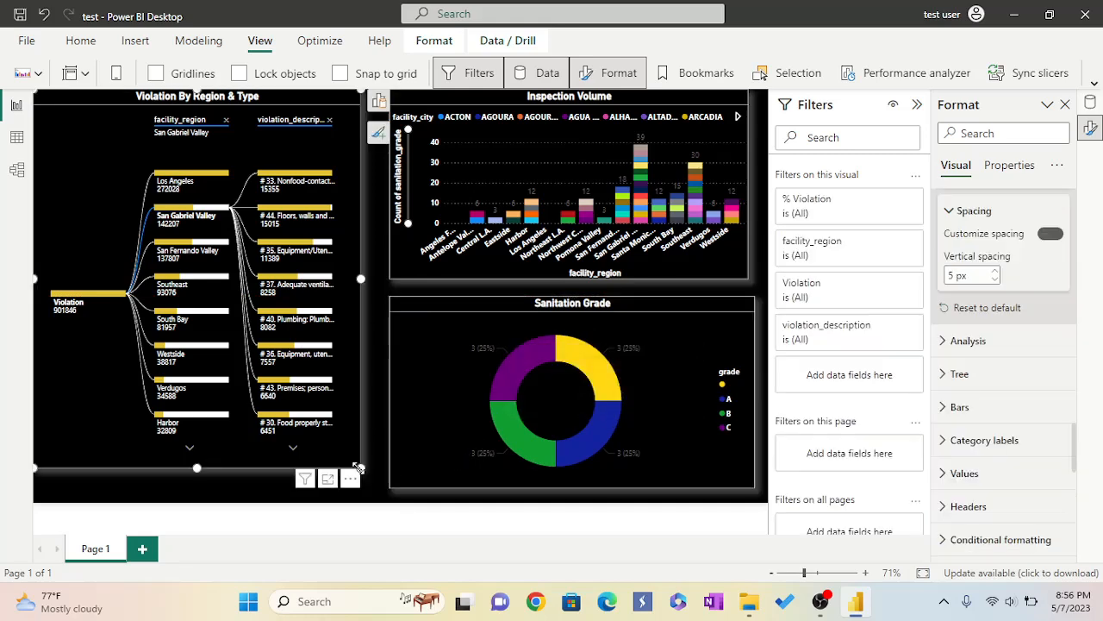
drag(361, 467, 367, 487)
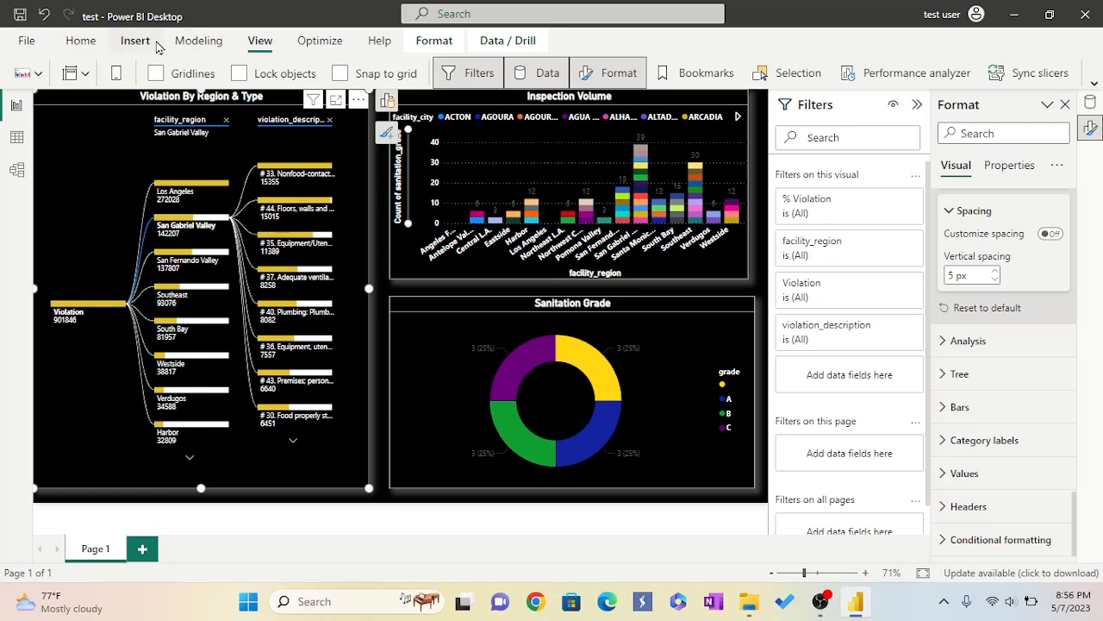
Create a new security role and rename it Lead.
click(193, 43)
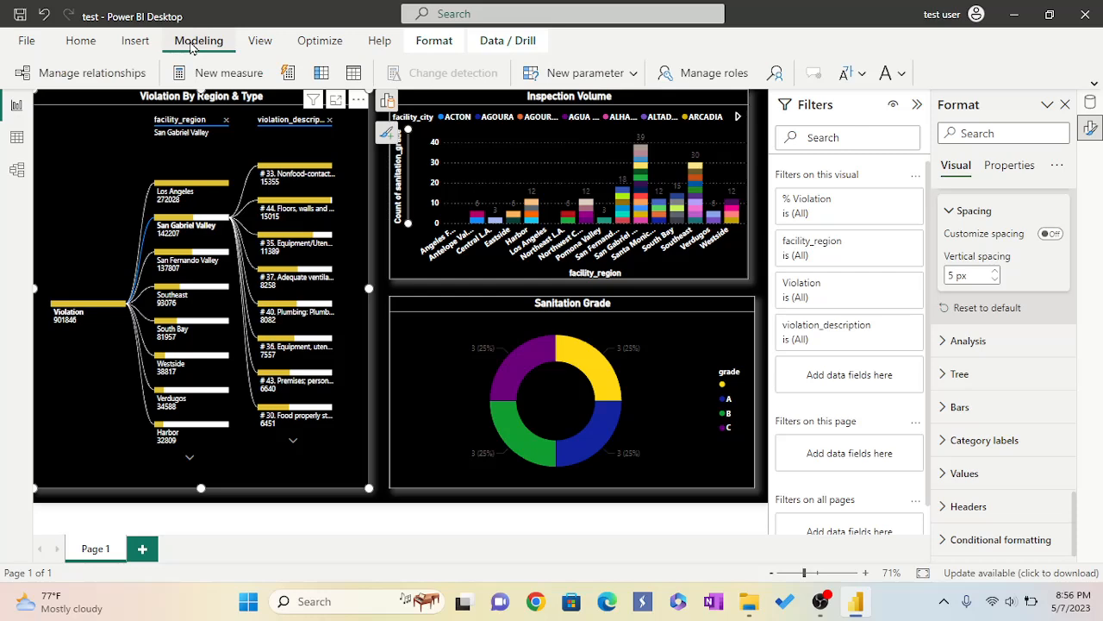
click(682, 76)
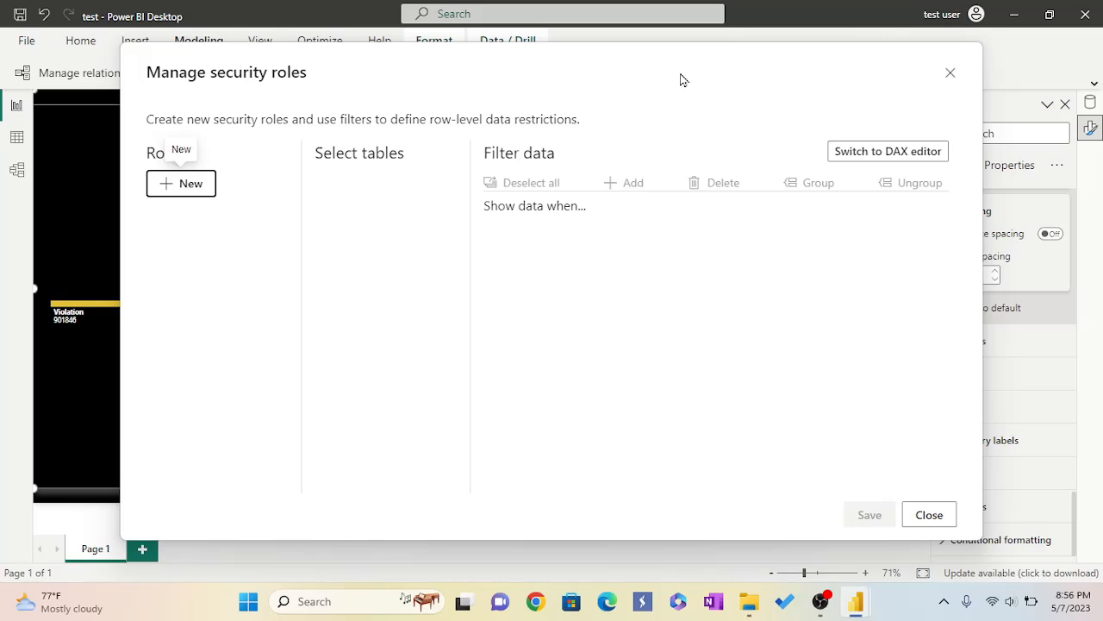
click(167, 195)
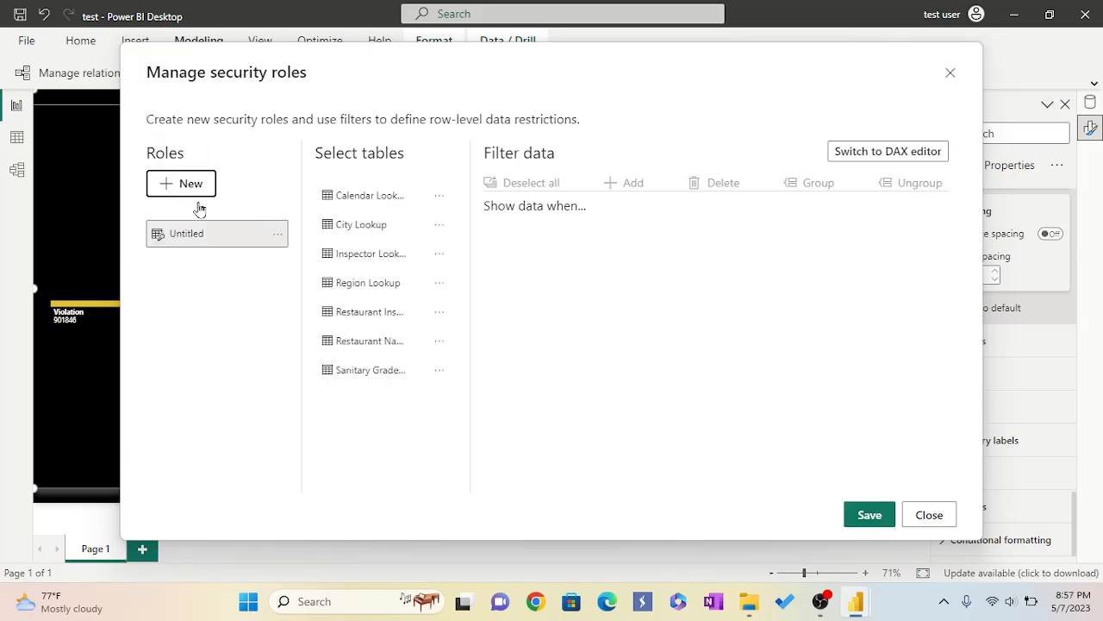
click(278, 235)
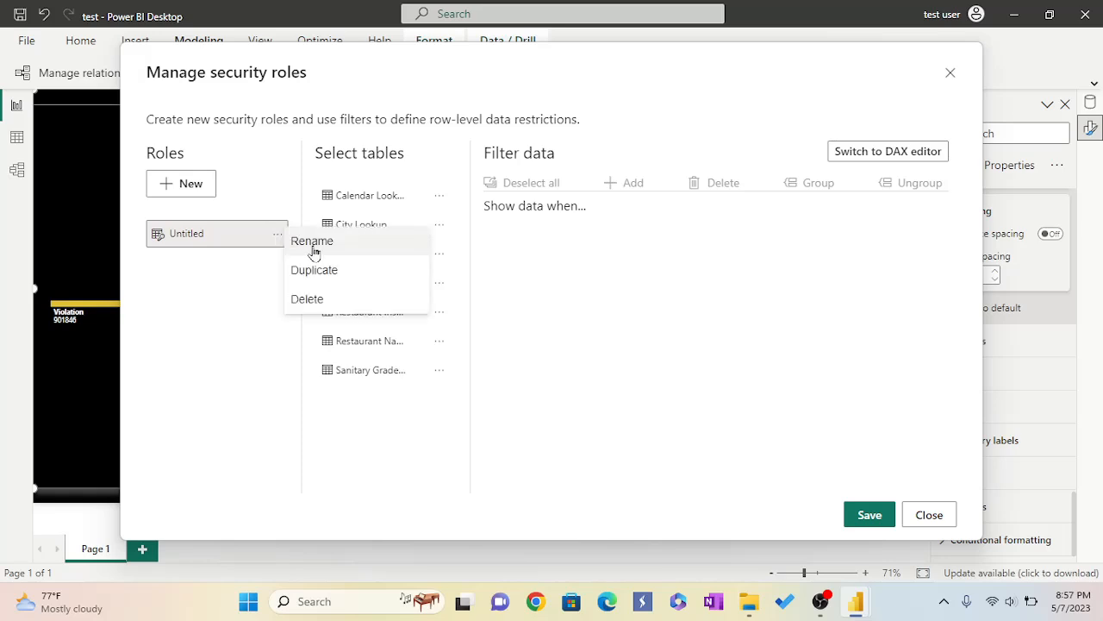
click(315, 247)
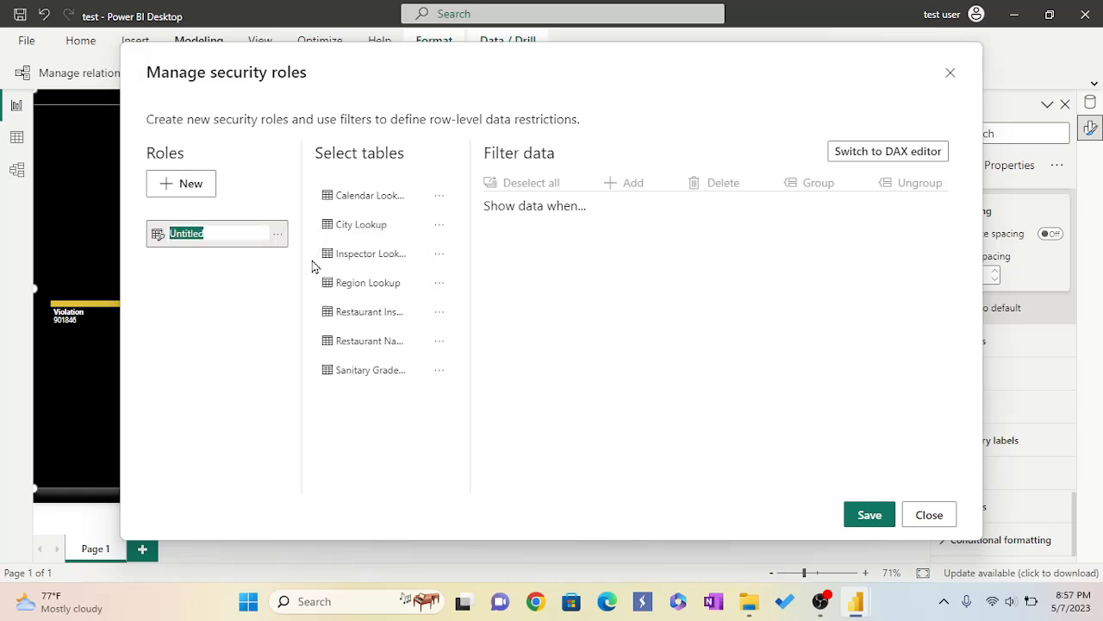
text(Lead Inspector)
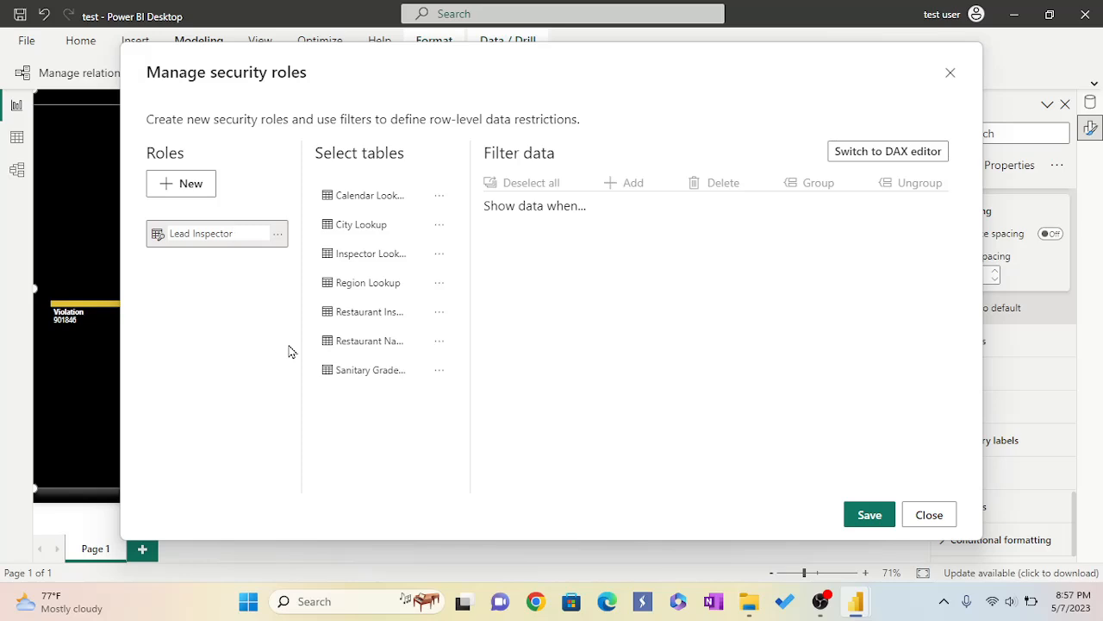
Filter the Lead Inspector role on Region Lookup with a rule where region_id equals 1.
click(349, 287)
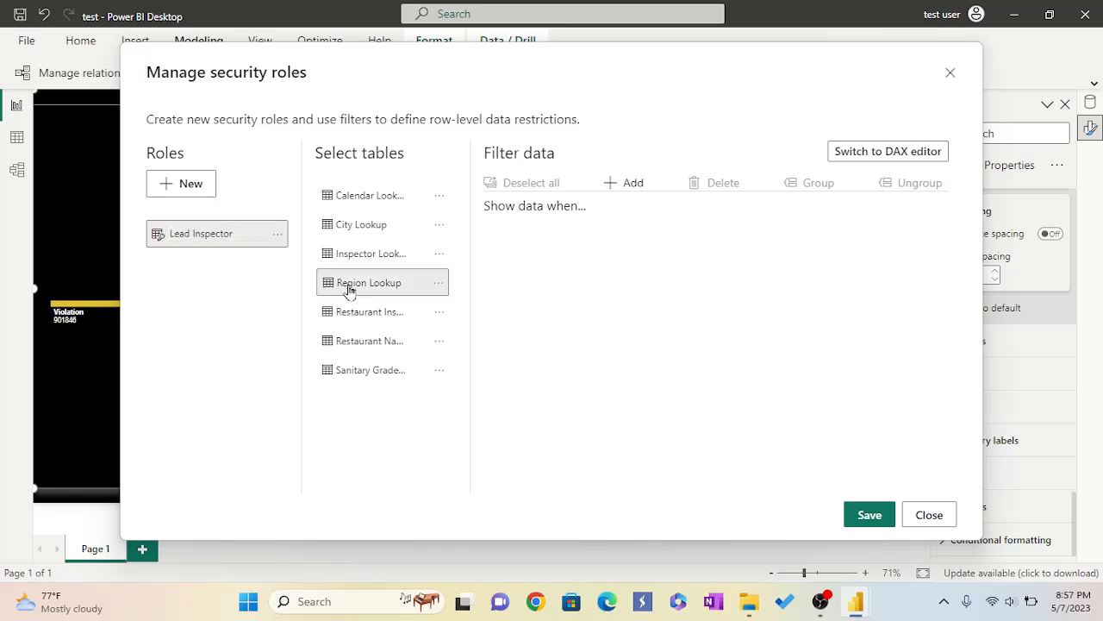
click(619, 183)
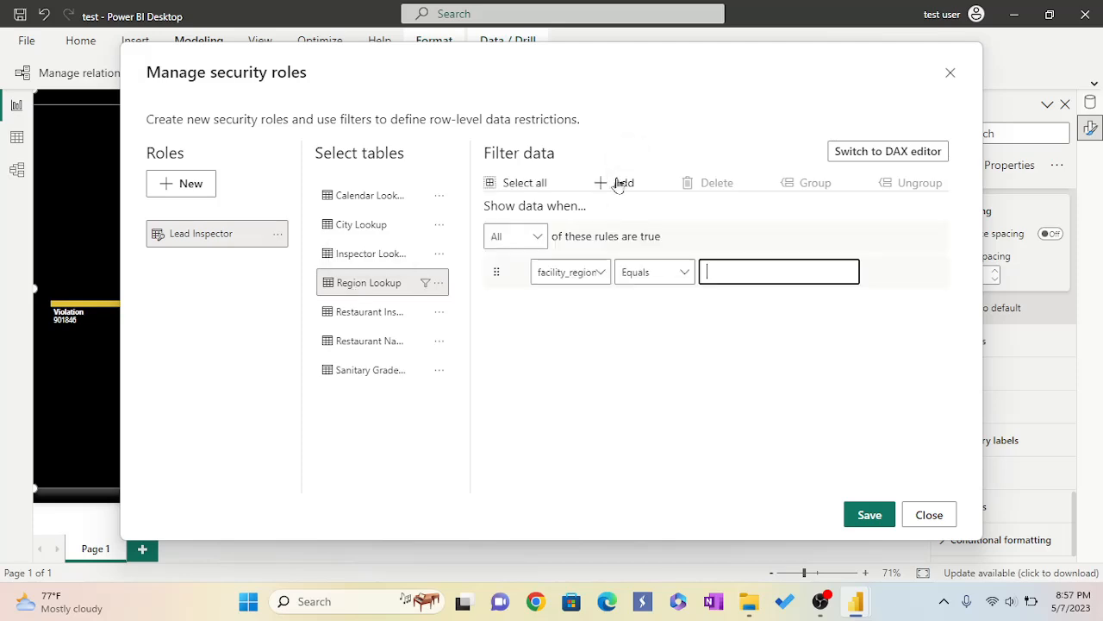
click(603, 272)
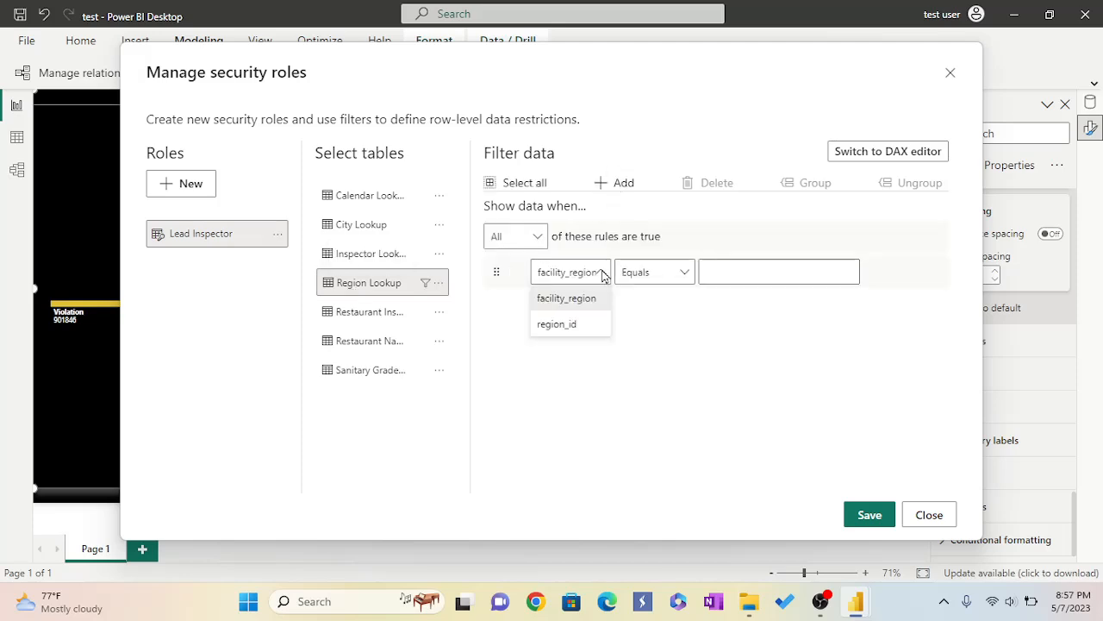
click(571, 325)
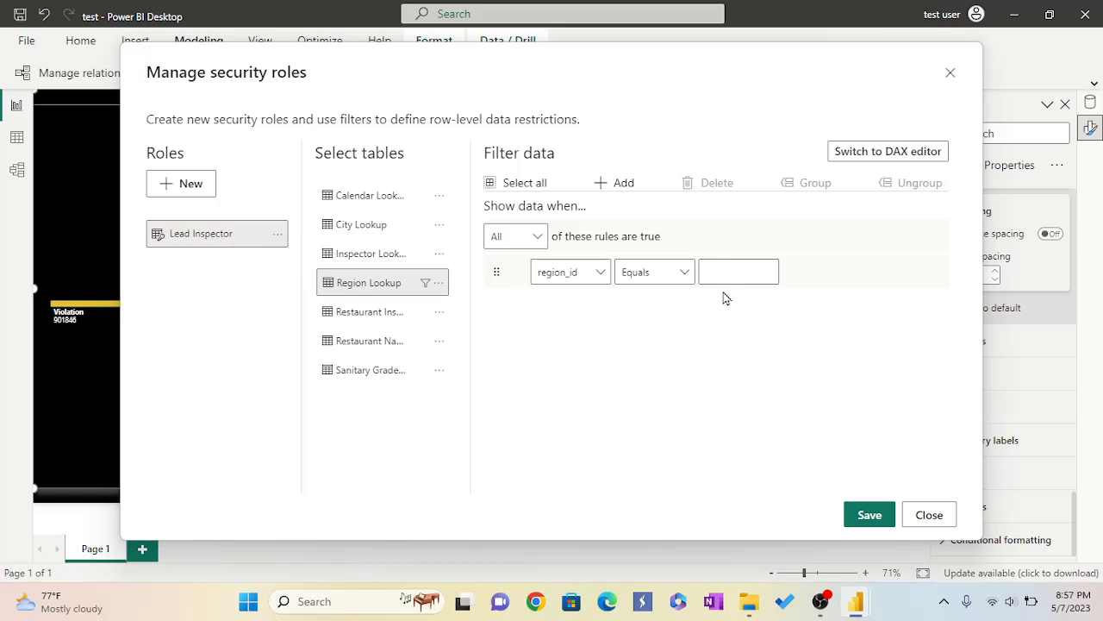
click(766, 268)
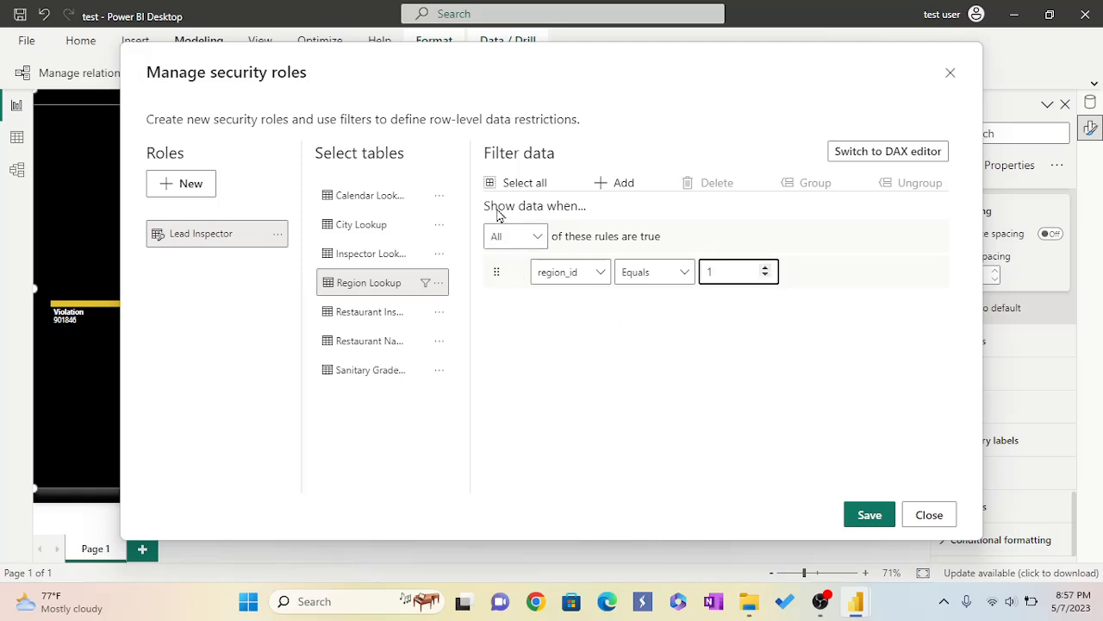
Add two more Region Lookup rules for region_id equals 2 and region_id equals 3.
click(602, 183)
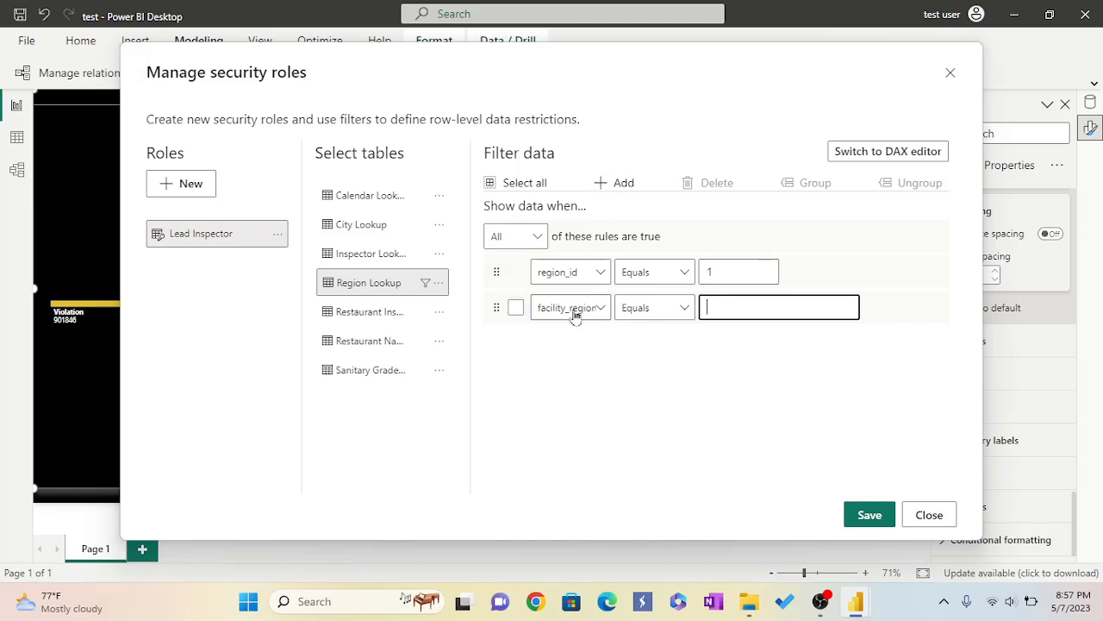
click(602, 310)
click(594, 360)
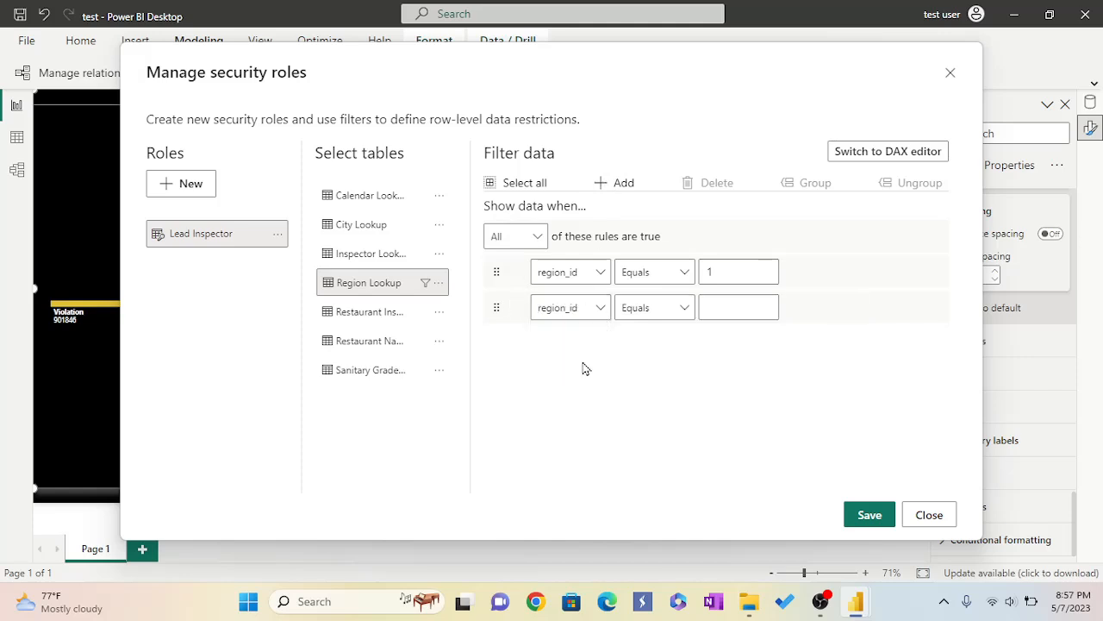
click(765, 305)
click(765, 304)
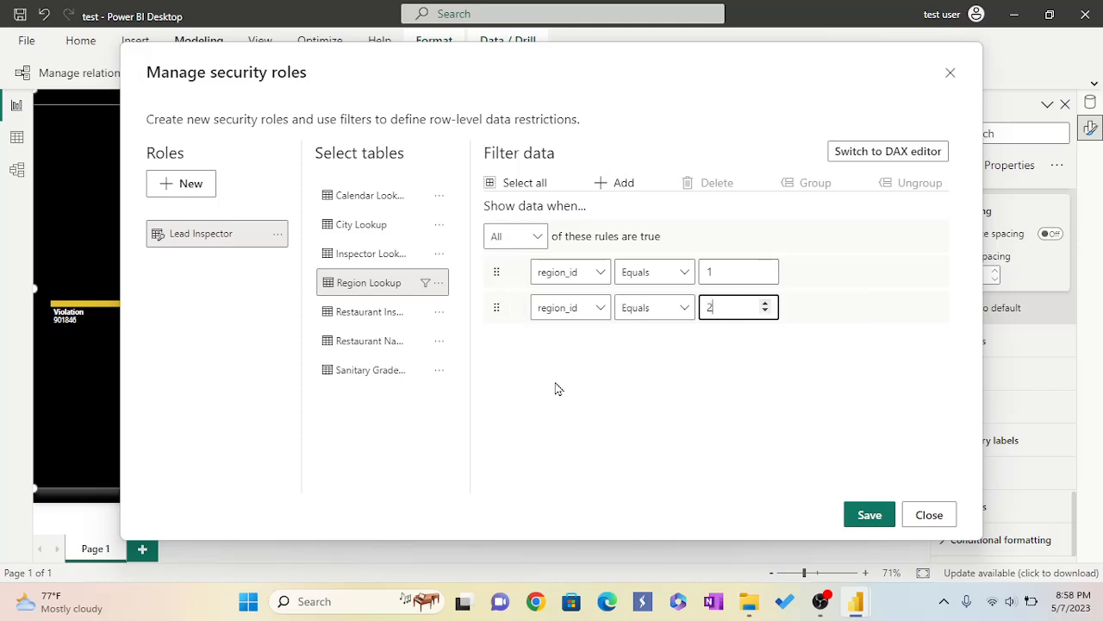
click(612, 182)
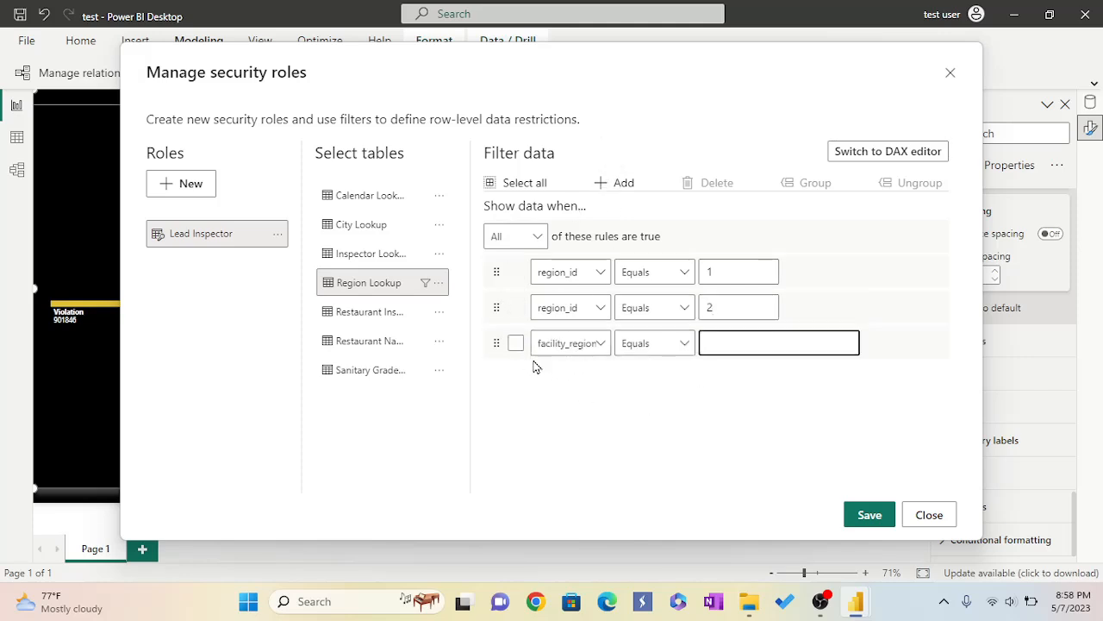
click(602, 344)
click(565, 394)
click(765, 340)
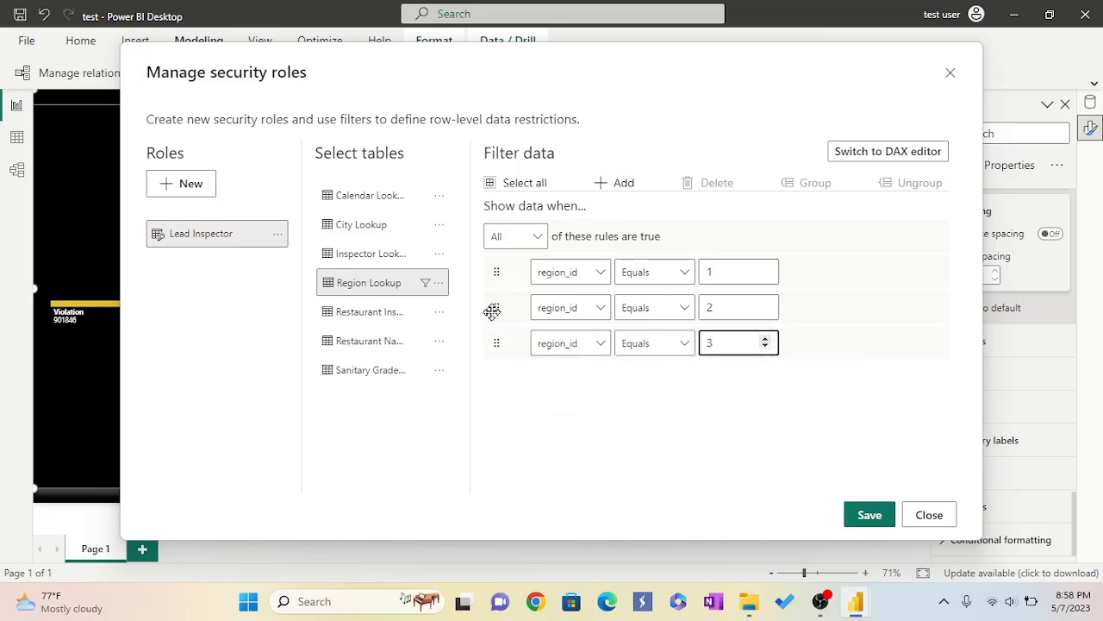
Add further rules so region_id equals 4, 5, 6, 7, 8 and 9 each get their own rule.
click(601, 183)
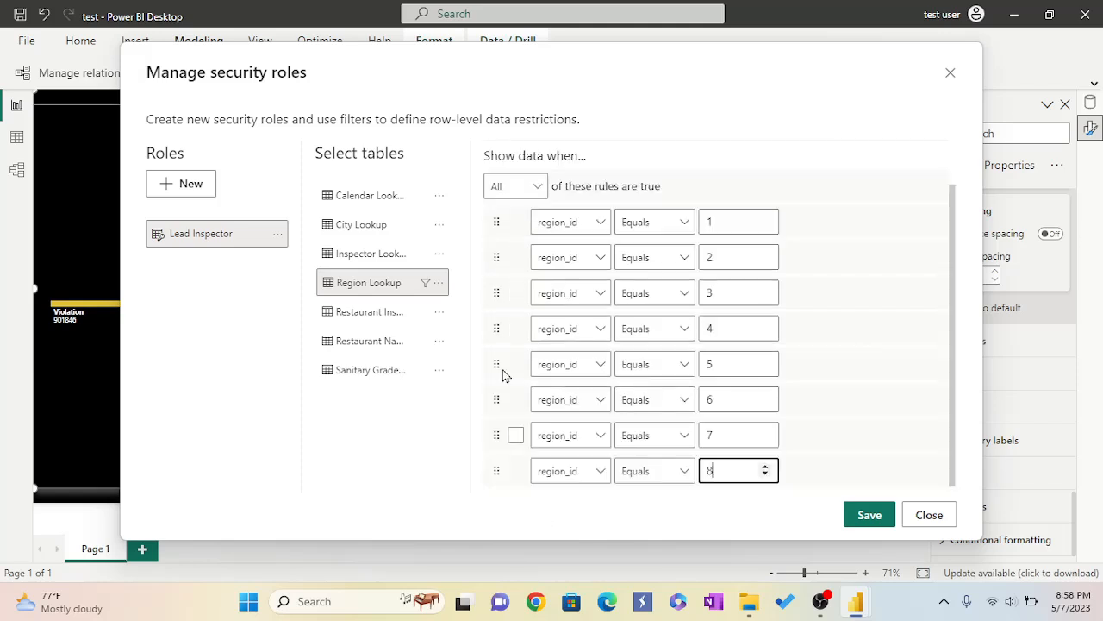
scroll(632, 287, up, 1)
scroll(632, 287, up, 1)
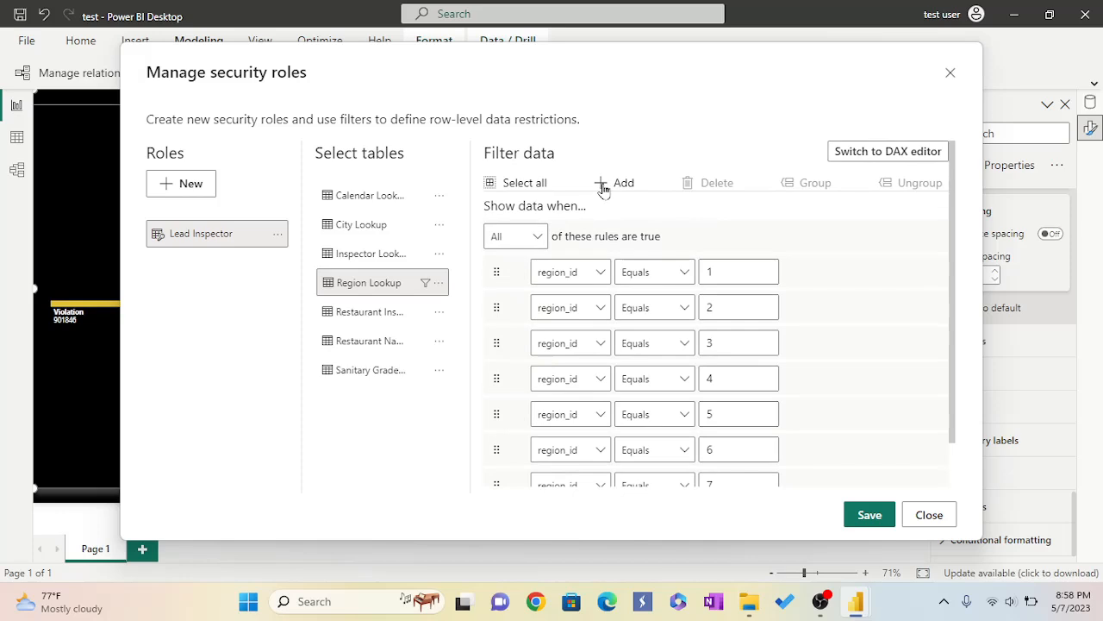
click(604, 184)
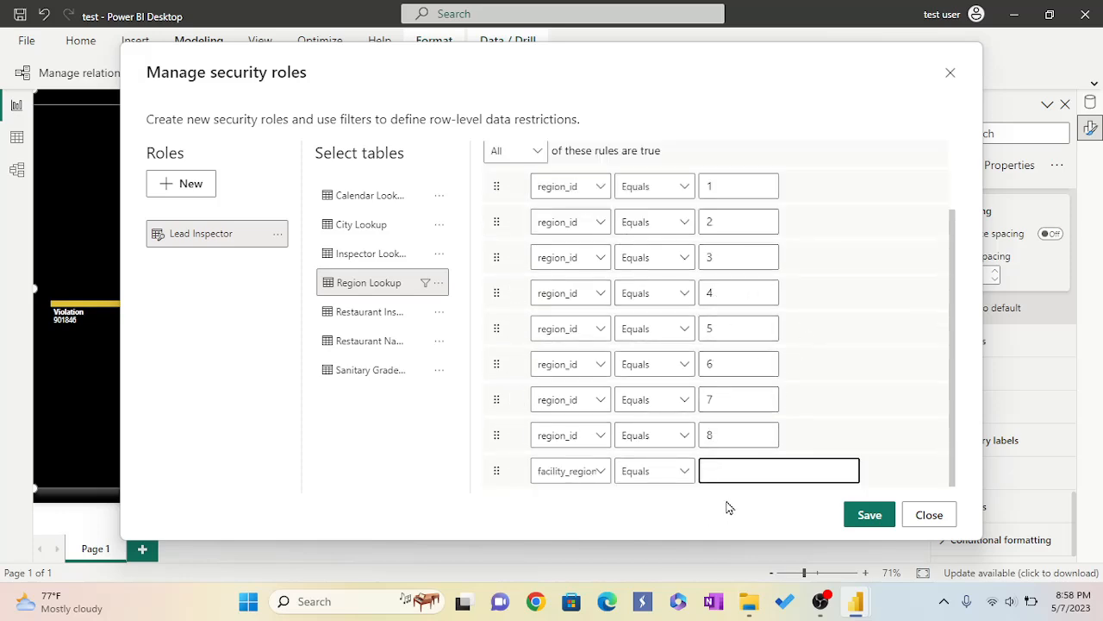
click(601, 471)
click(572, 523)
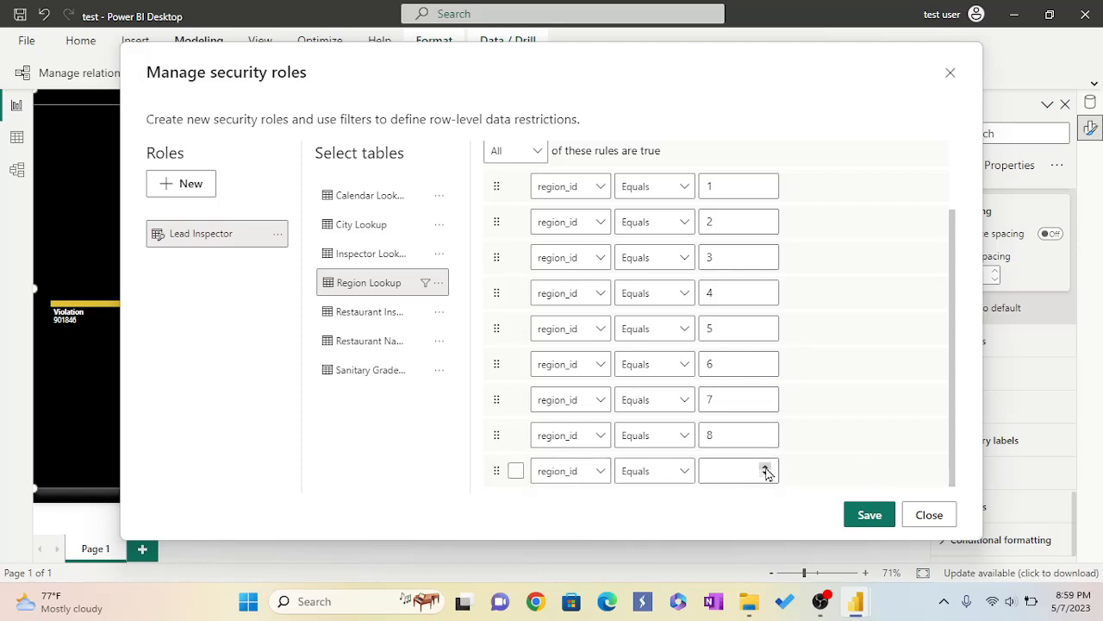
double_click(765, 467)
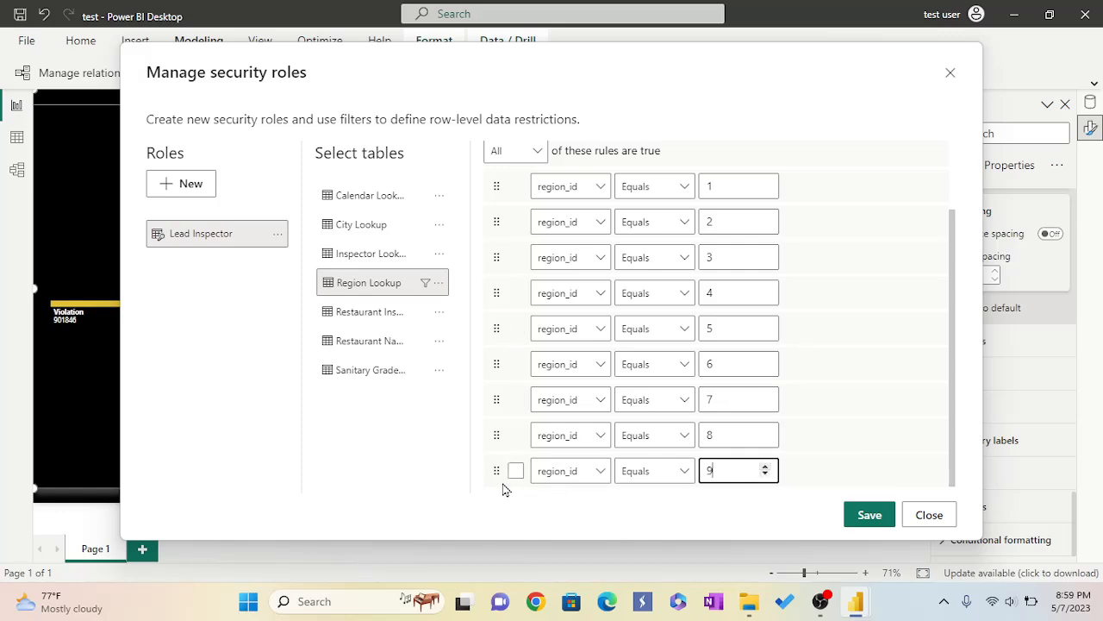
Add a final rule for region_id equals 10 and save the Lead Inspector role.
scroll(593, 186, up, 2)
click(601, 184)
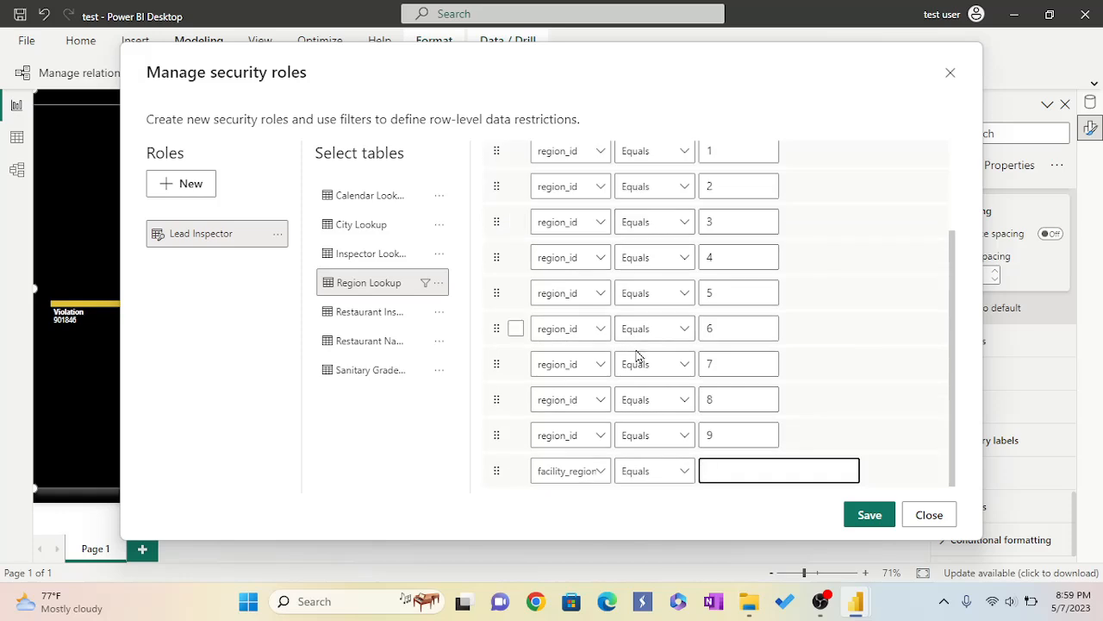
click(601, 472)
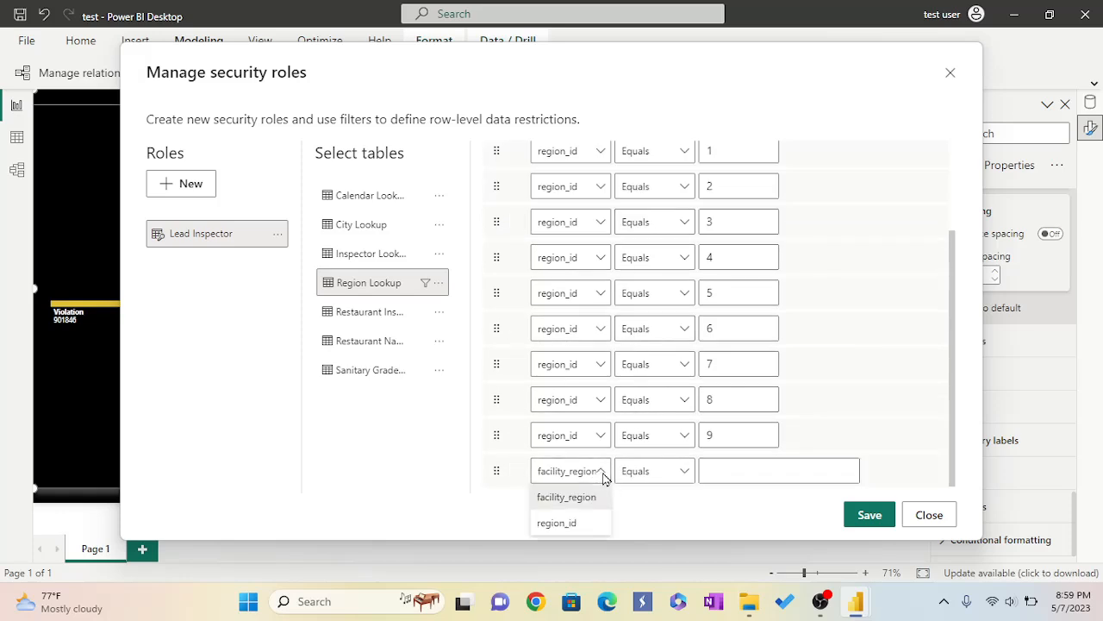
click(584, 531)
click(765, 468)
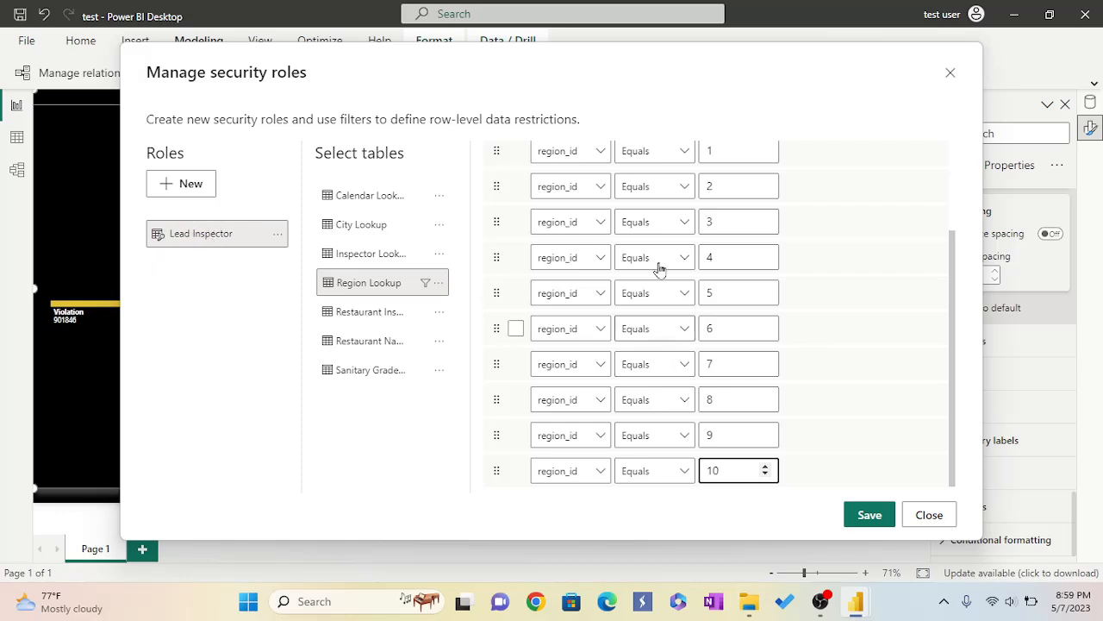
scroll(795, 343, up, 3)
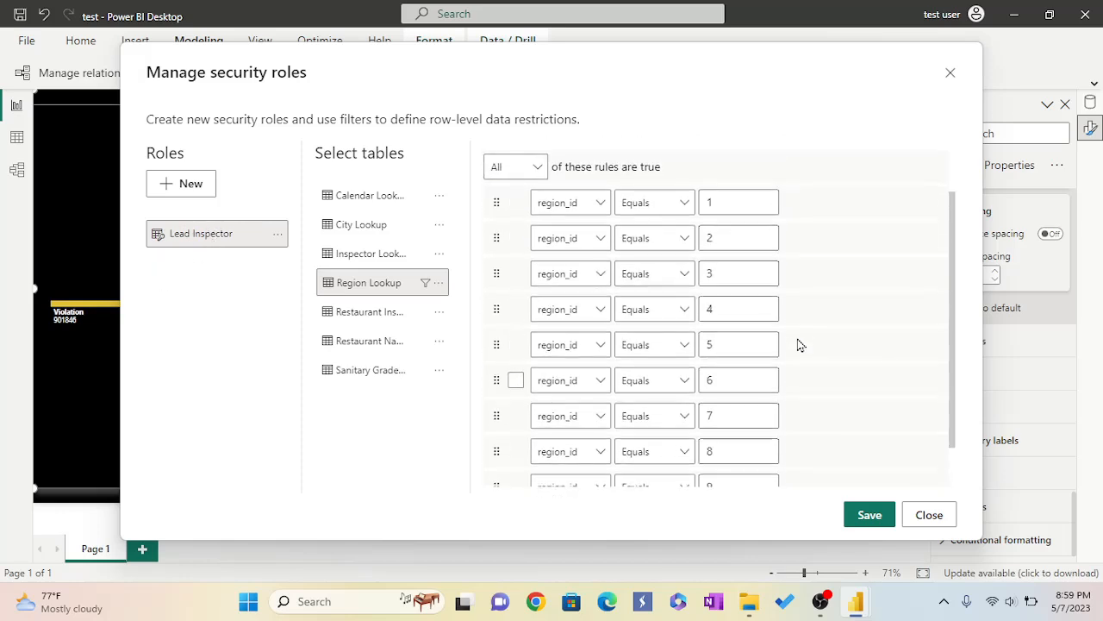
click(870, 517)
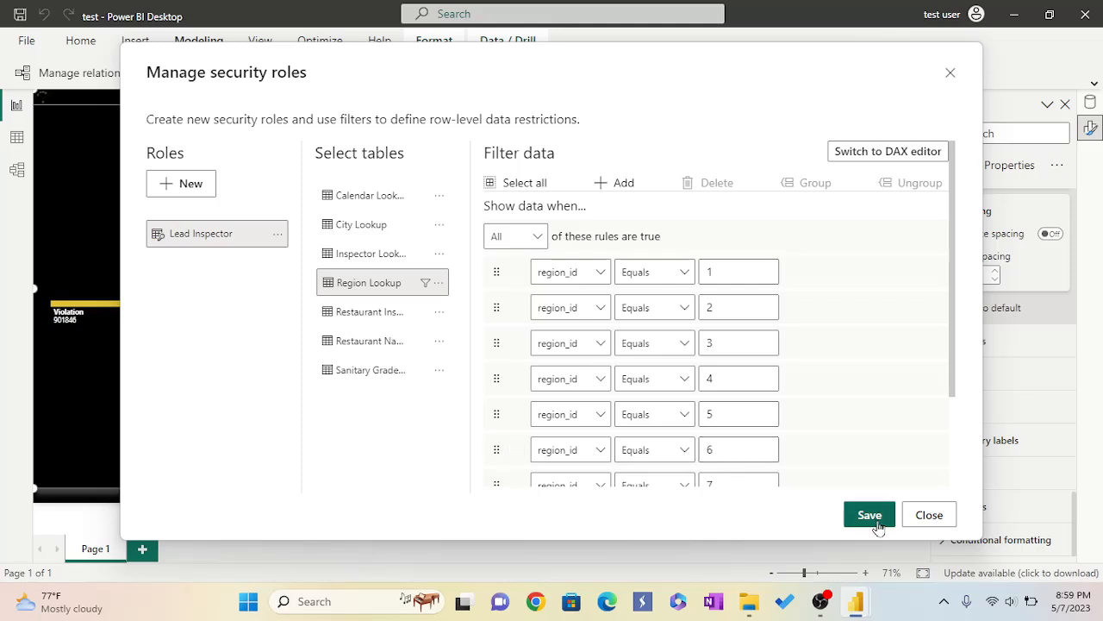
click(871, 518)
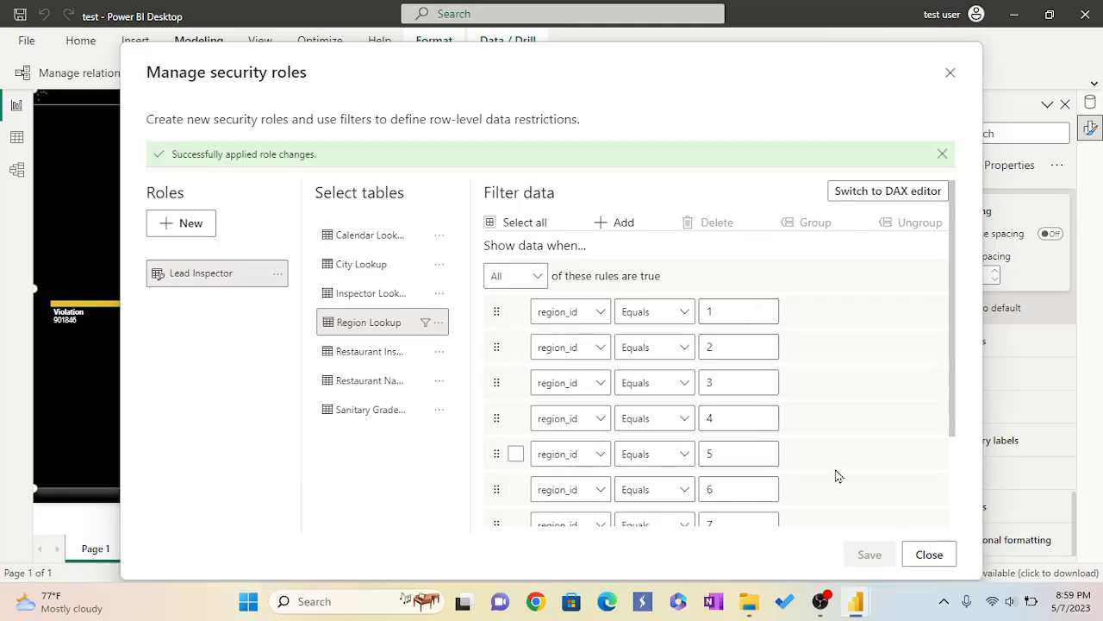
Create a second security role and rename it Chief Inspector.
scroll(773, 409, down, 3)
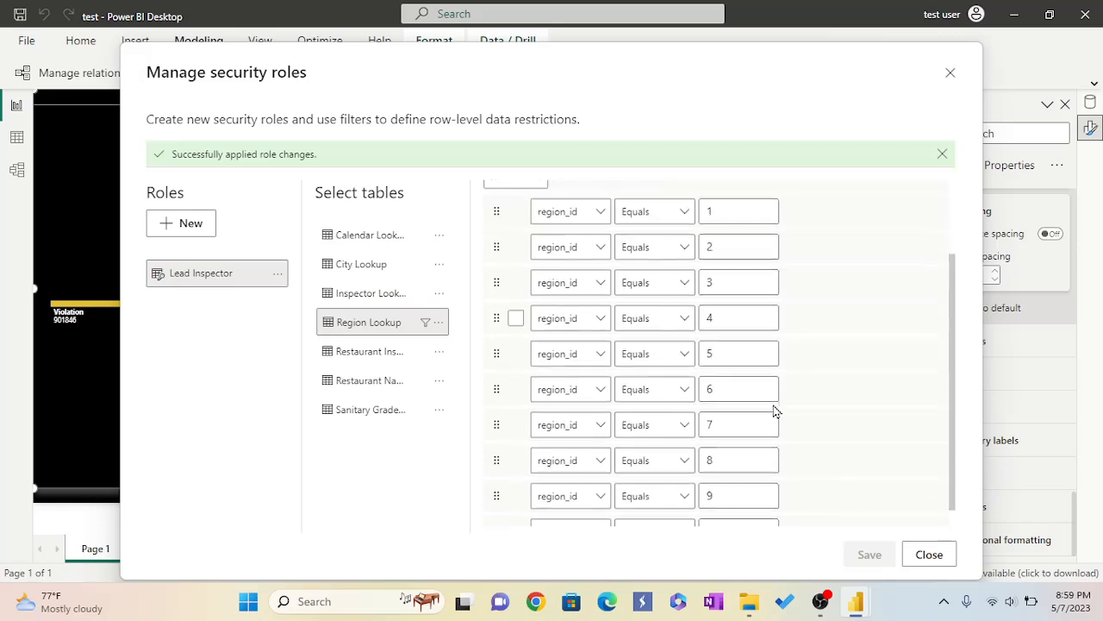
click(178, 225)
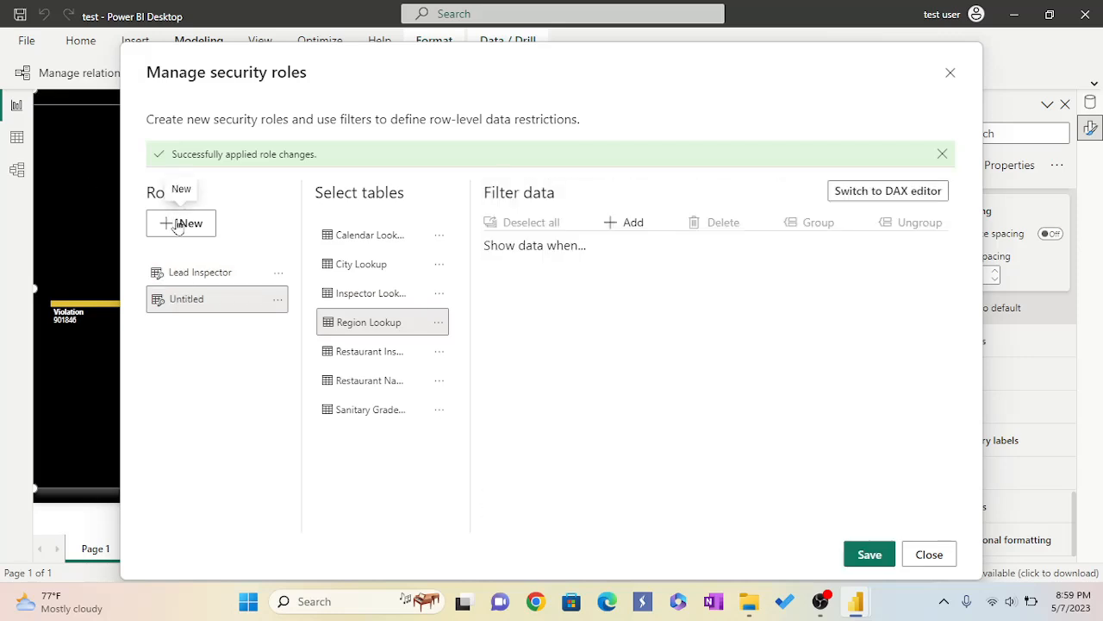
click(278, 300)
click(312, 307)
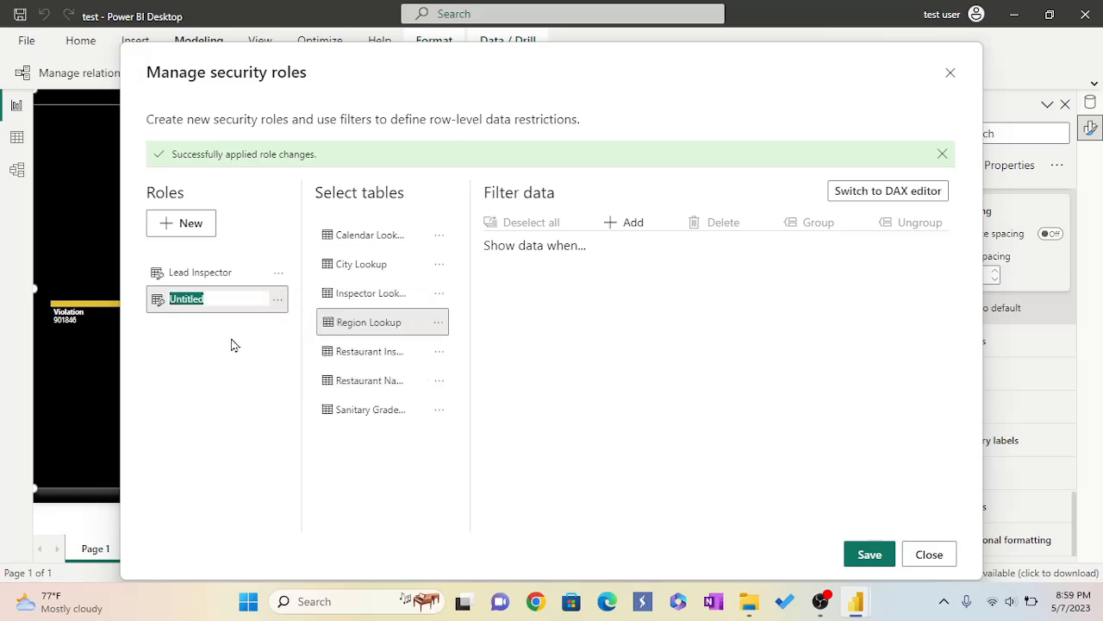
key(BackSpace)
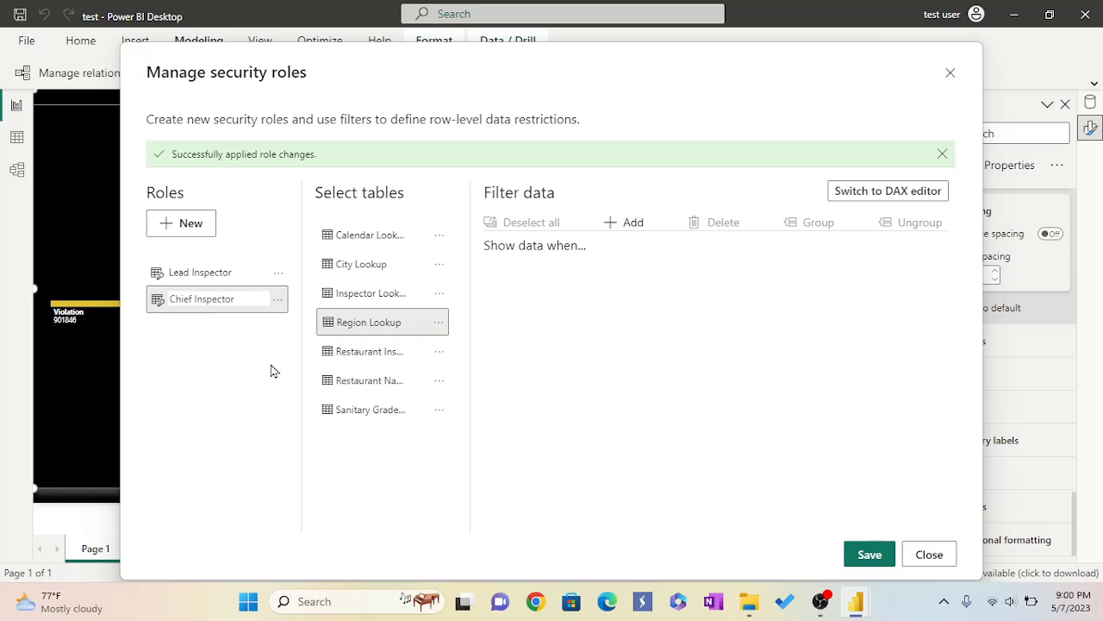
Filter the Chief Inspector role on Region Lookup with rules for region_id equals 1 and region_id equals 2.
click(612, 224)
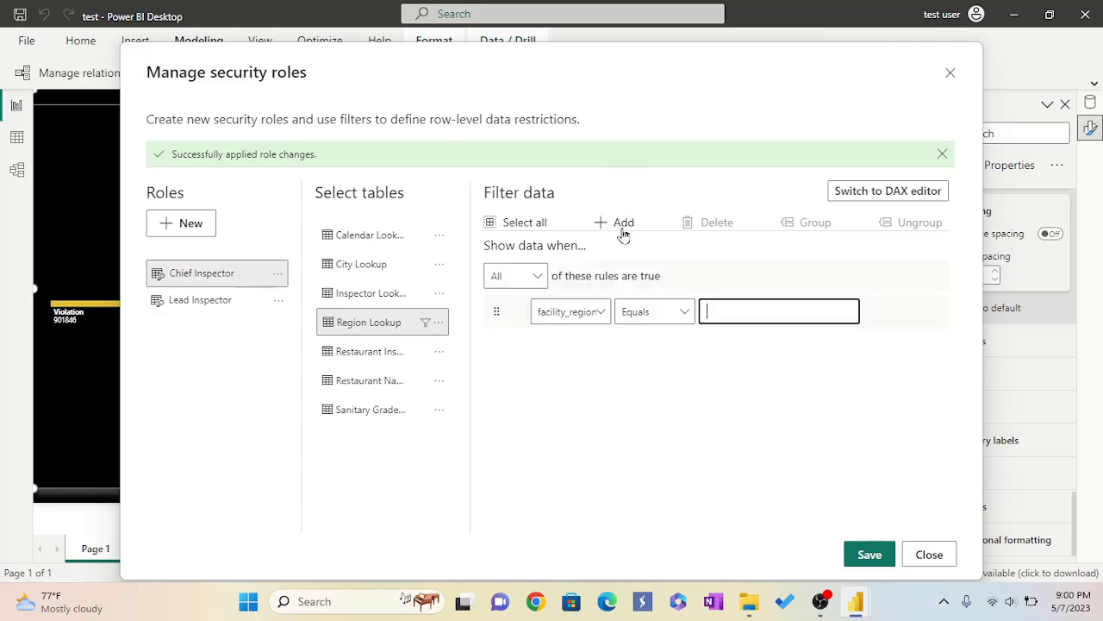
click(602, 314)
click(574, 366)
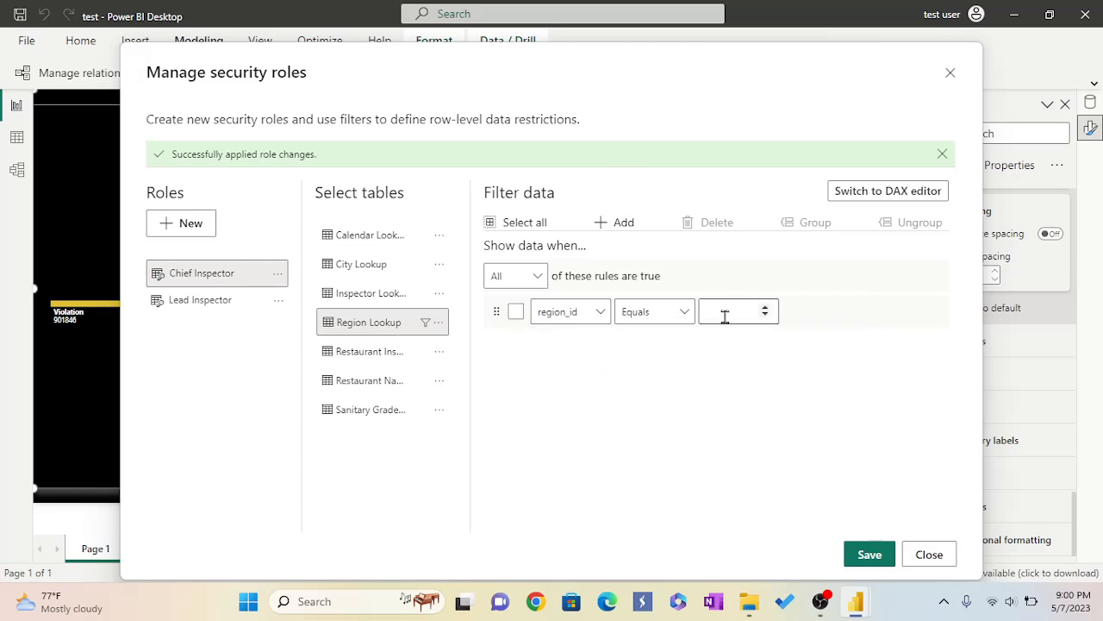
click(764, 308)
click(601, 223)
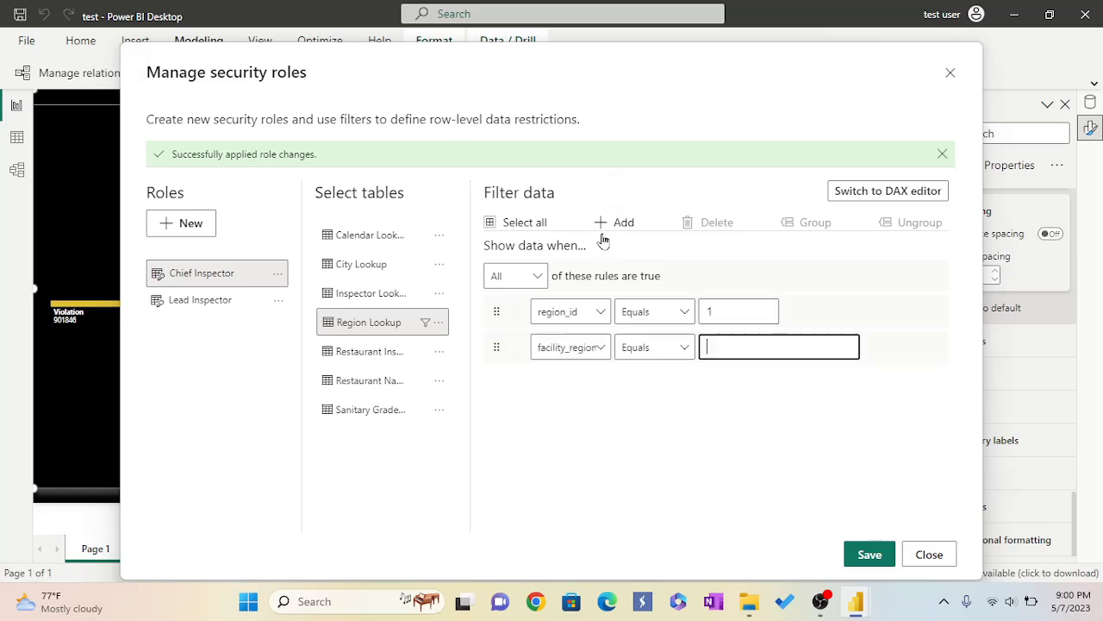
click(602, 347)
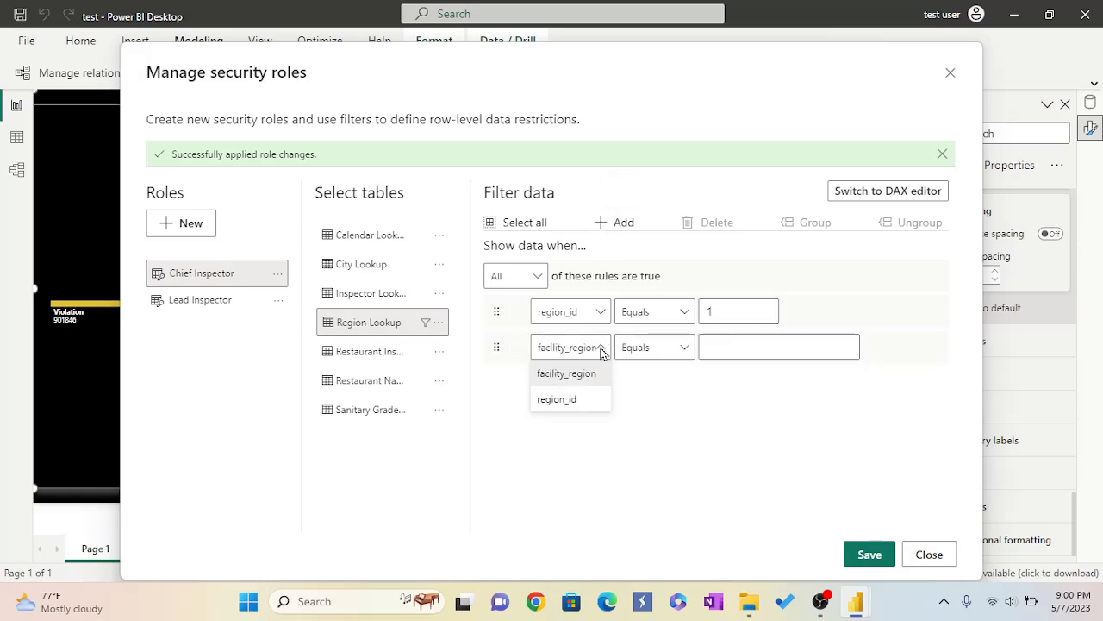
click(590, 402)
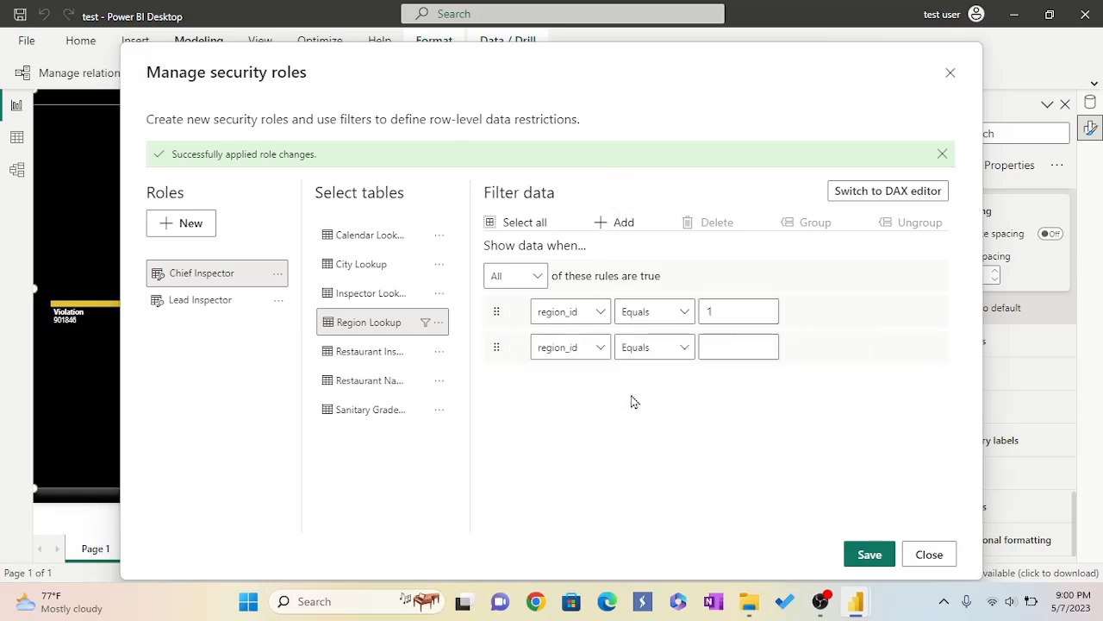
click(766, 345)
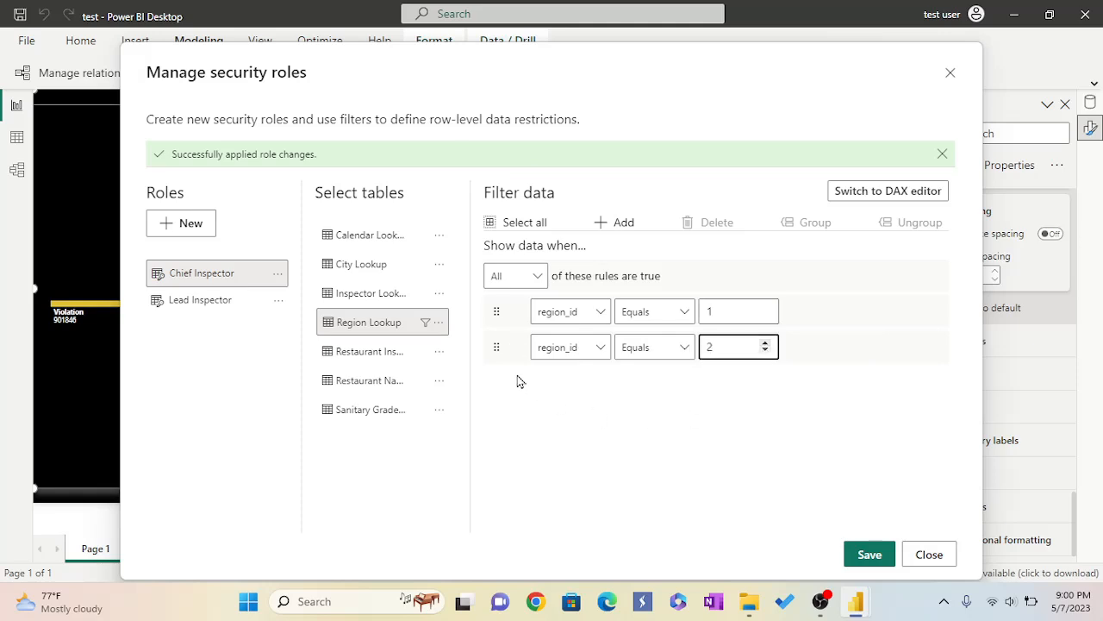
Add a rule to the Chief Inspector role filtering region_id equals 3.
click(599, 226)
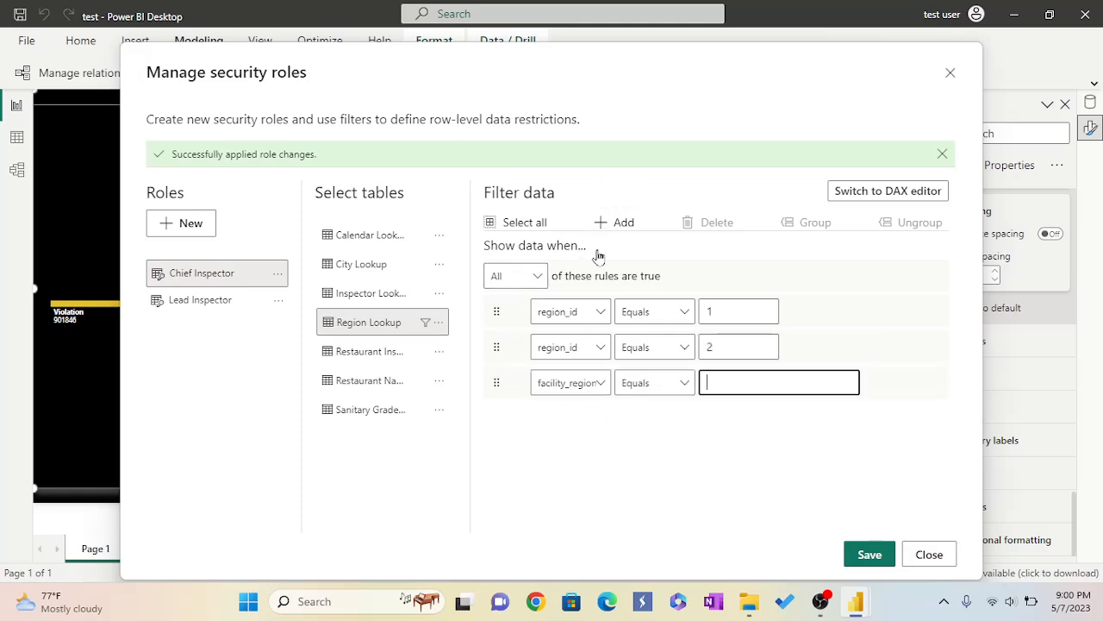
click(601, 386)
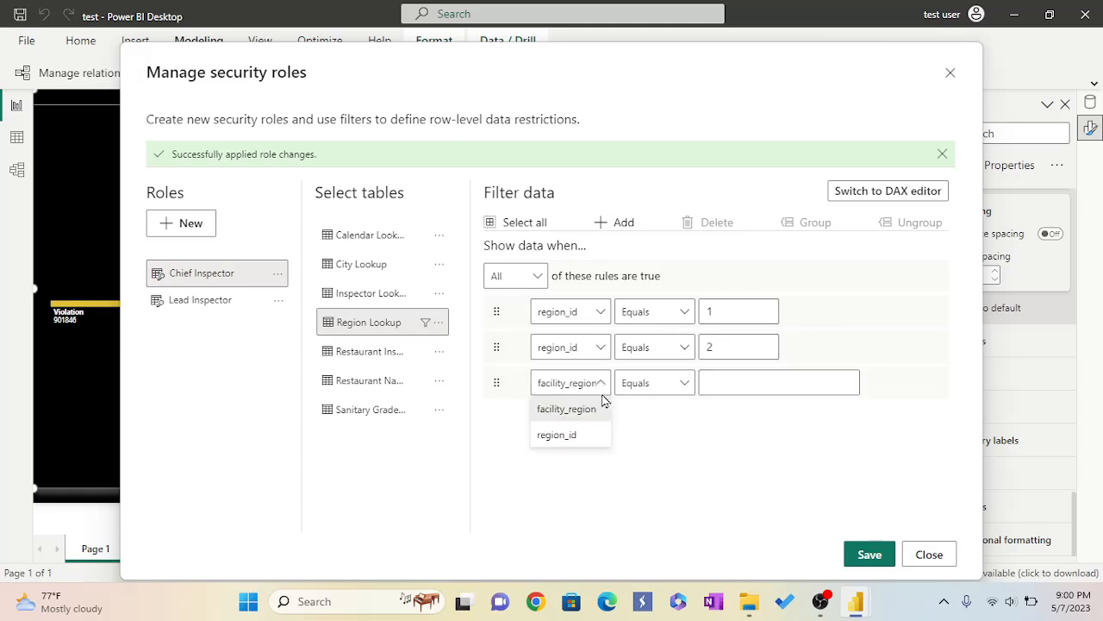
click(584, 435)
click(765, 380)
click(765, 380)
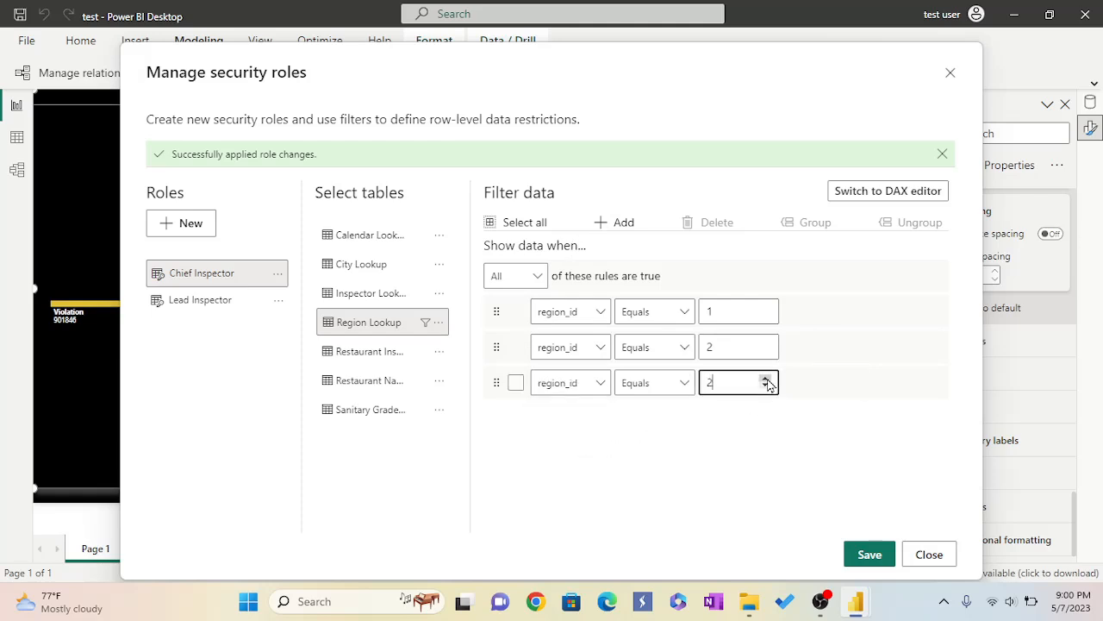
Add further Chief Inspector rules so region_id equals 4 through 13 each get their own rule.
click(616, 222)
click(592, 421)
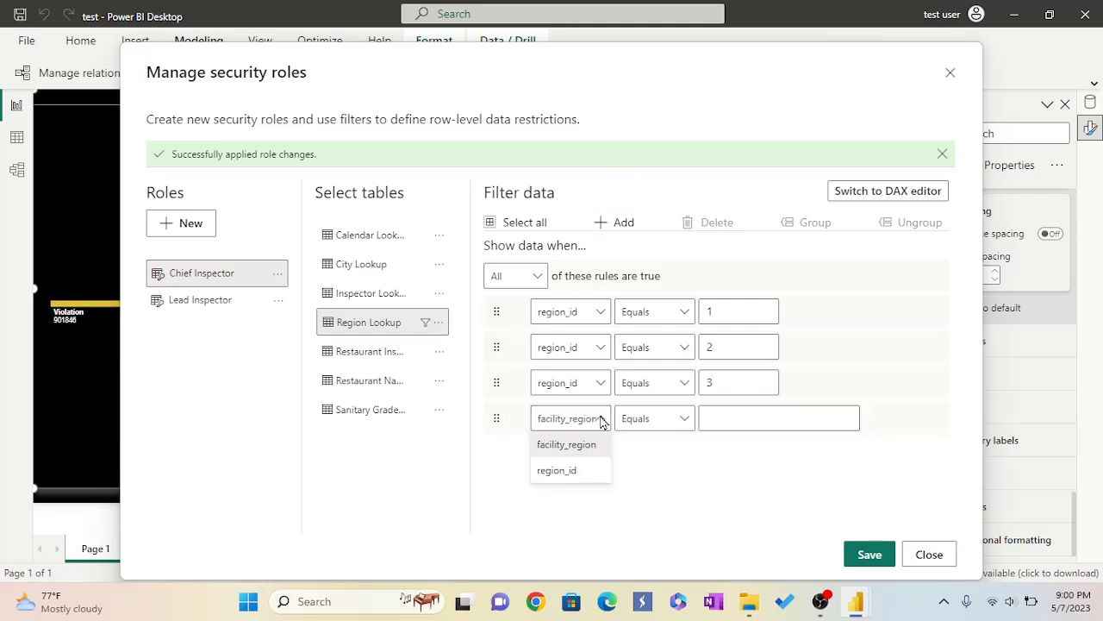
click(575, 472)
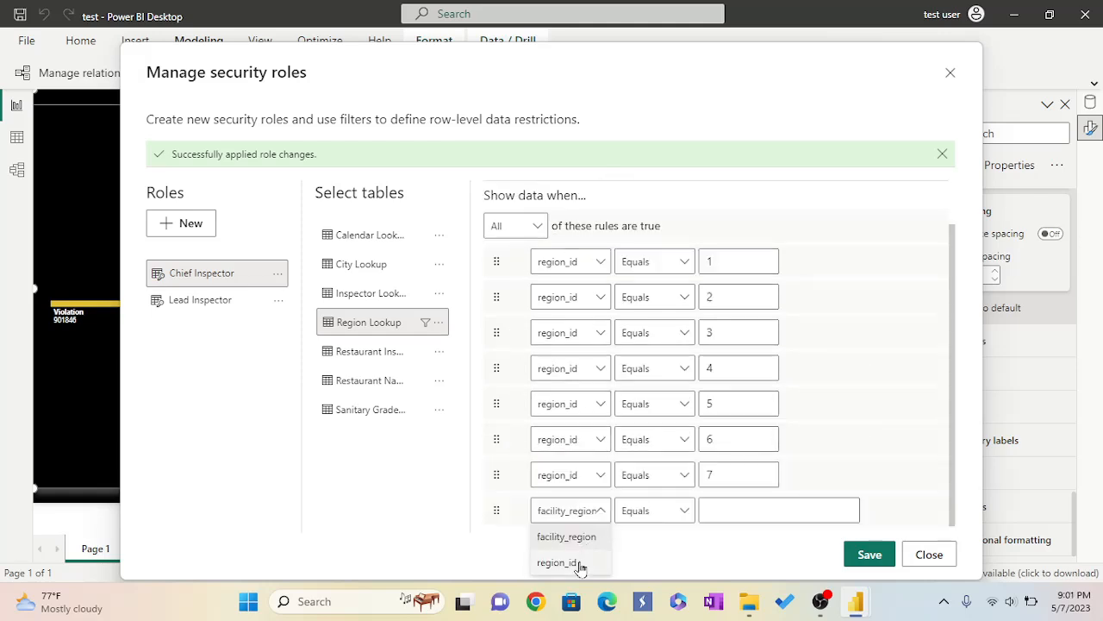
click(569, 561)
click(715, 510)
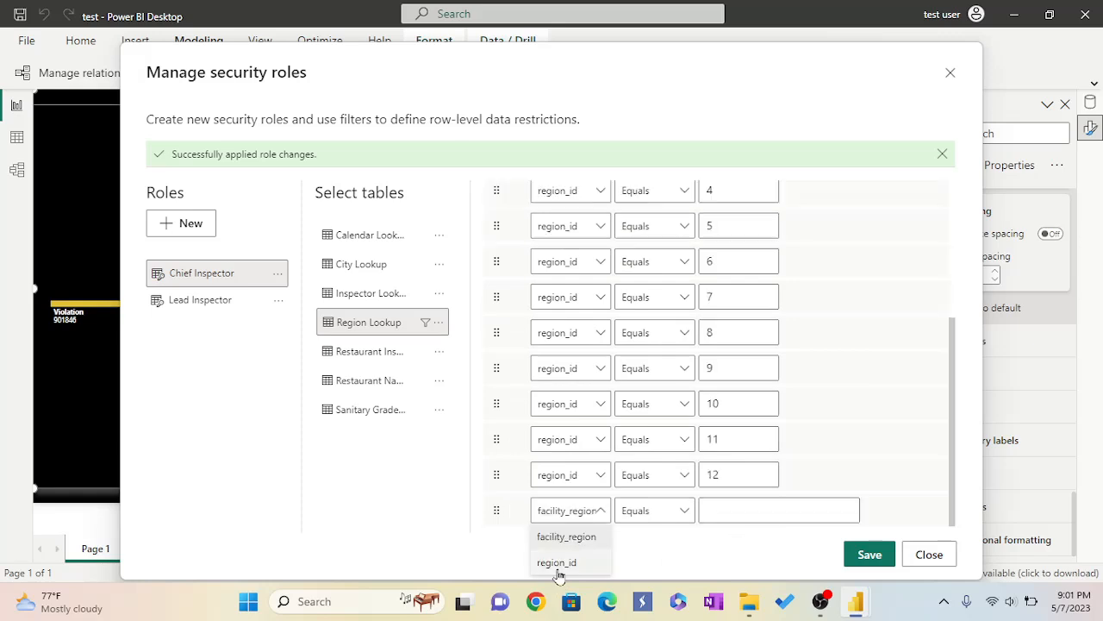
click(557, 562)
click(716, 510)
text(13)
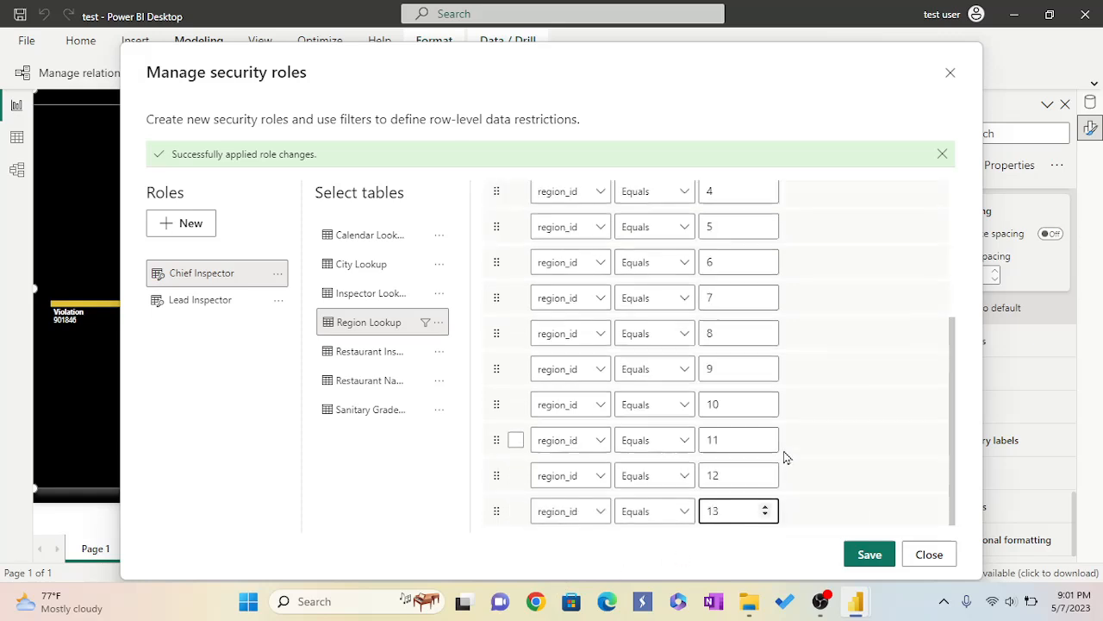
Add another Chief Inspector rule for region_id equals 14.
scroll(784, 457, up, 5)
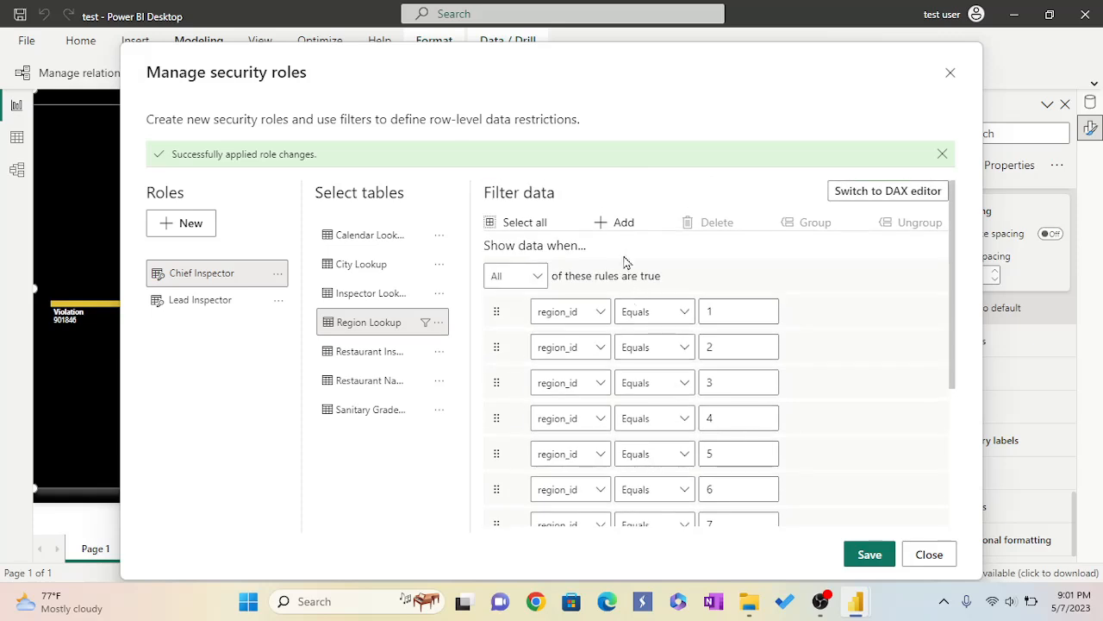
click(614, 224)
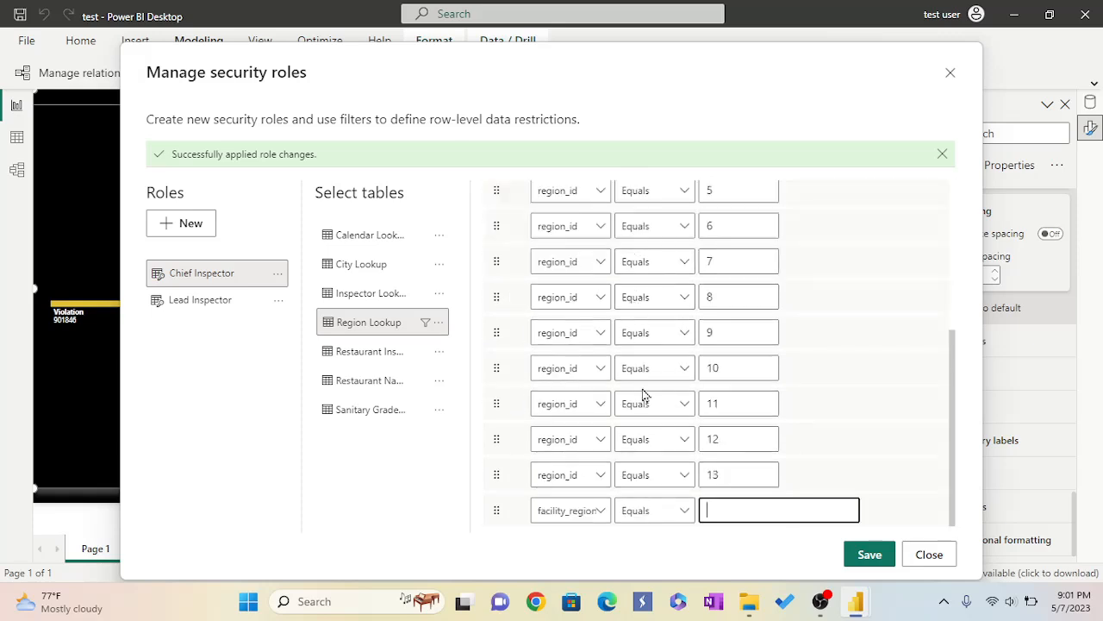
click(604, 514)
click(579, 562)
click(707, 510)
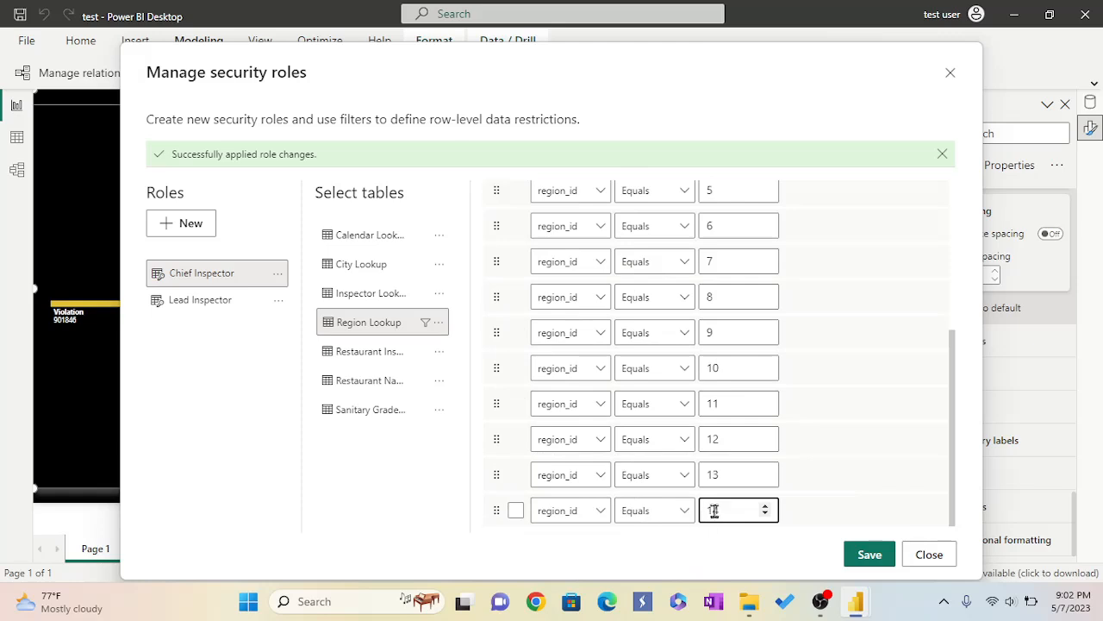
Add a Chief Inspector rule for region_id equals 15.
scroll(724, 438, up, 5)
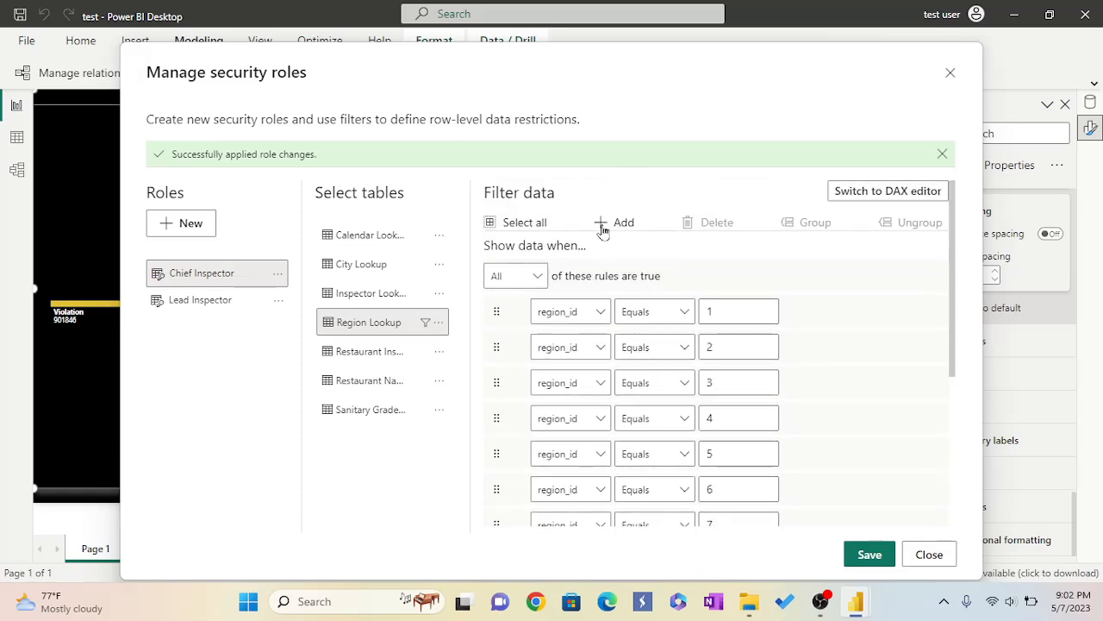
click(602, 224)
click(600, 516)
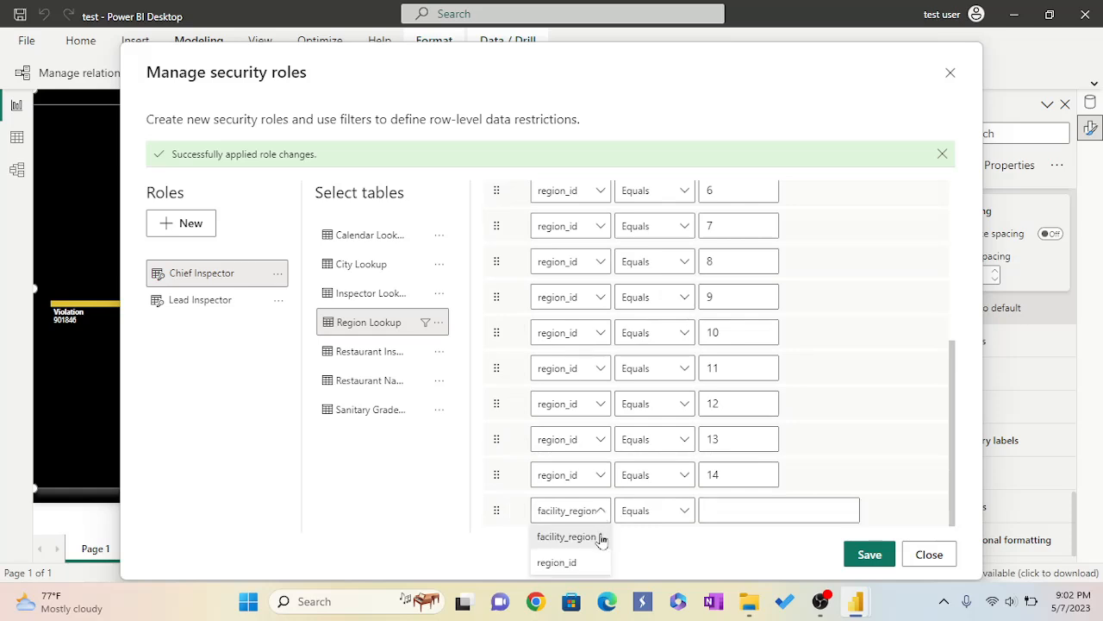
click(586, 562)
click(732, 509)
text(15)
Add a final Chief Inspector rule for region_id equals 16.
scroll(781, 468, up, 5)
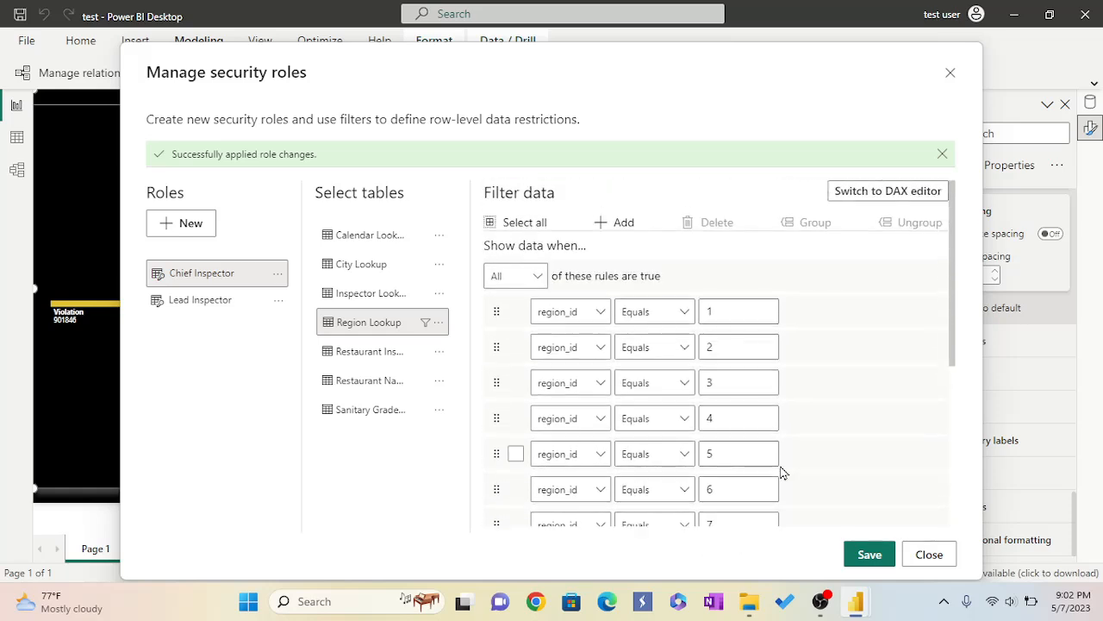
click(608, 223)
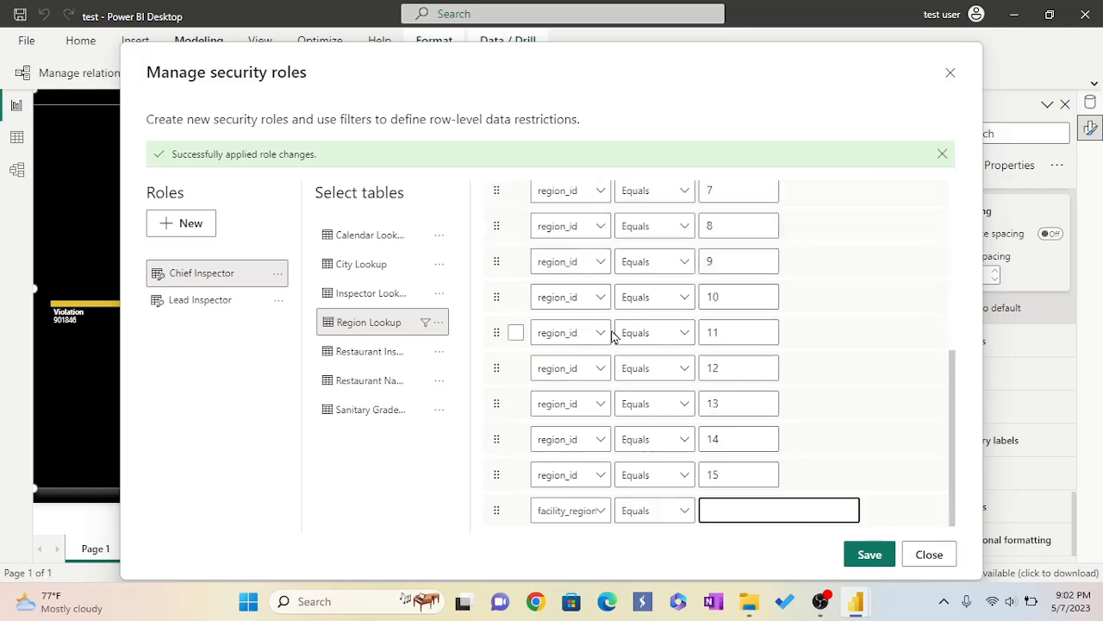
click(602, 512)
click(575, 563)
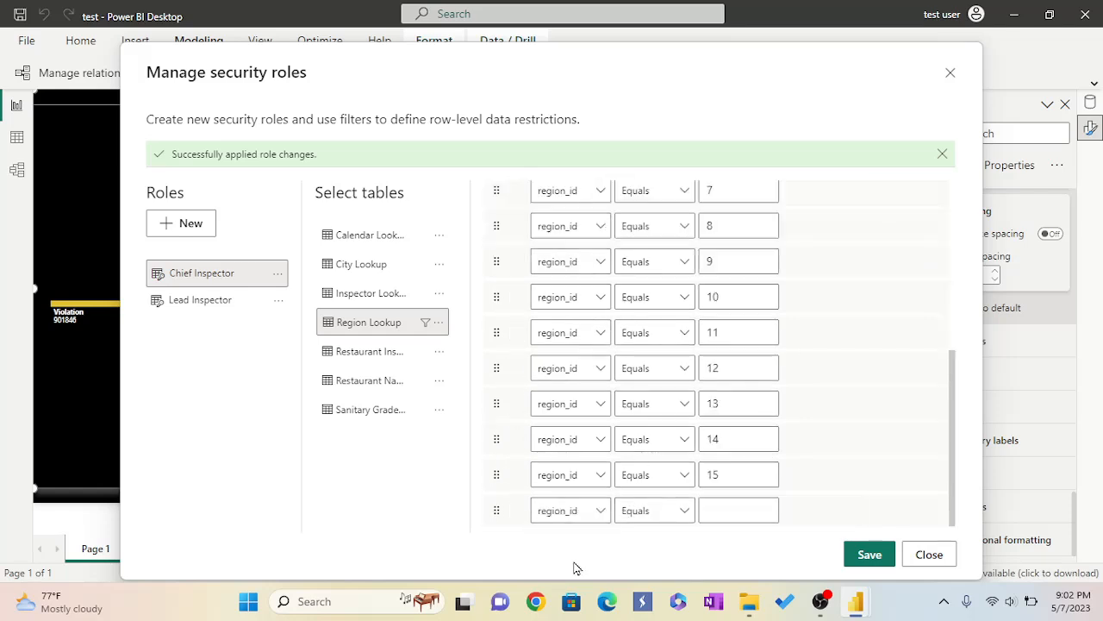
click(712, 509)
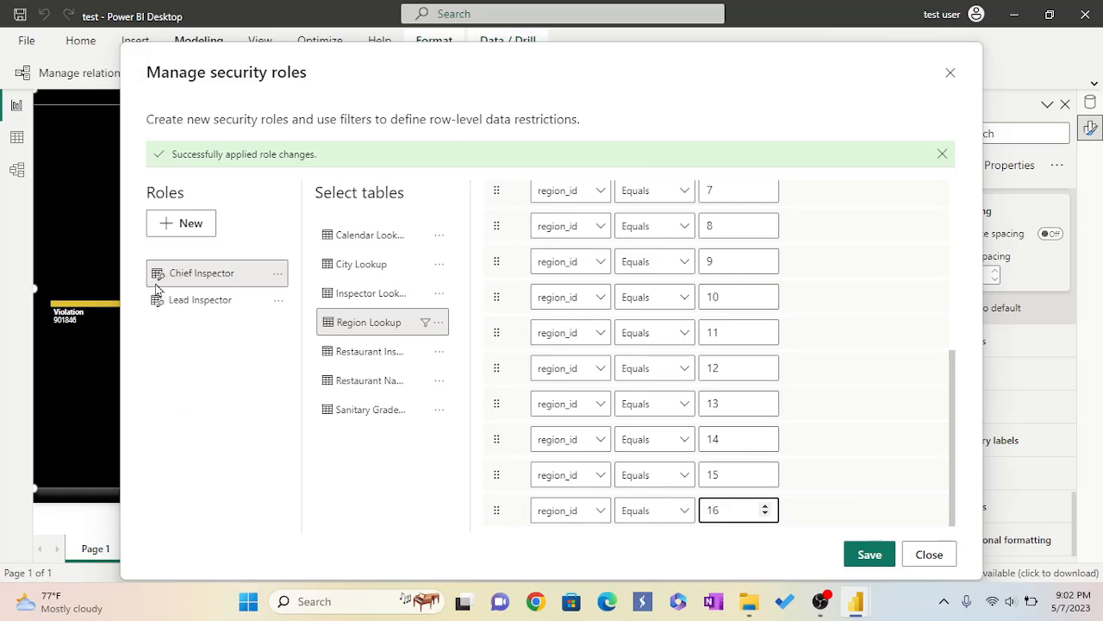
Compare the rule lists of the Lead Inspector and Chief Inspector roles.
scroll(727, 355, up, 6)
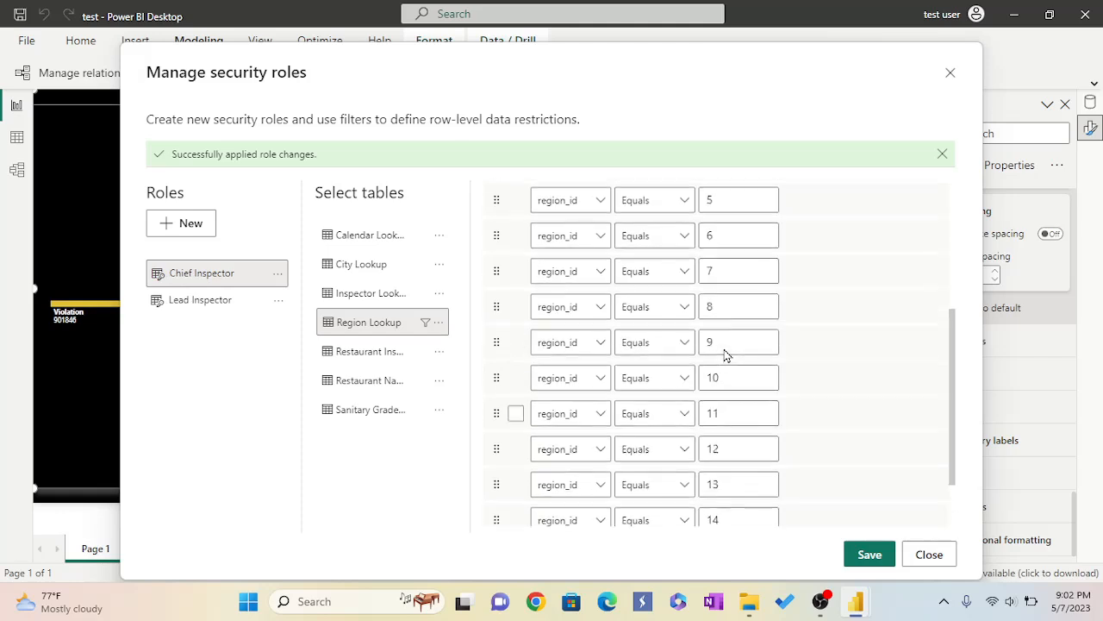
scroll(752, 369, down, 5)
scroll(752, 369, down, 1)
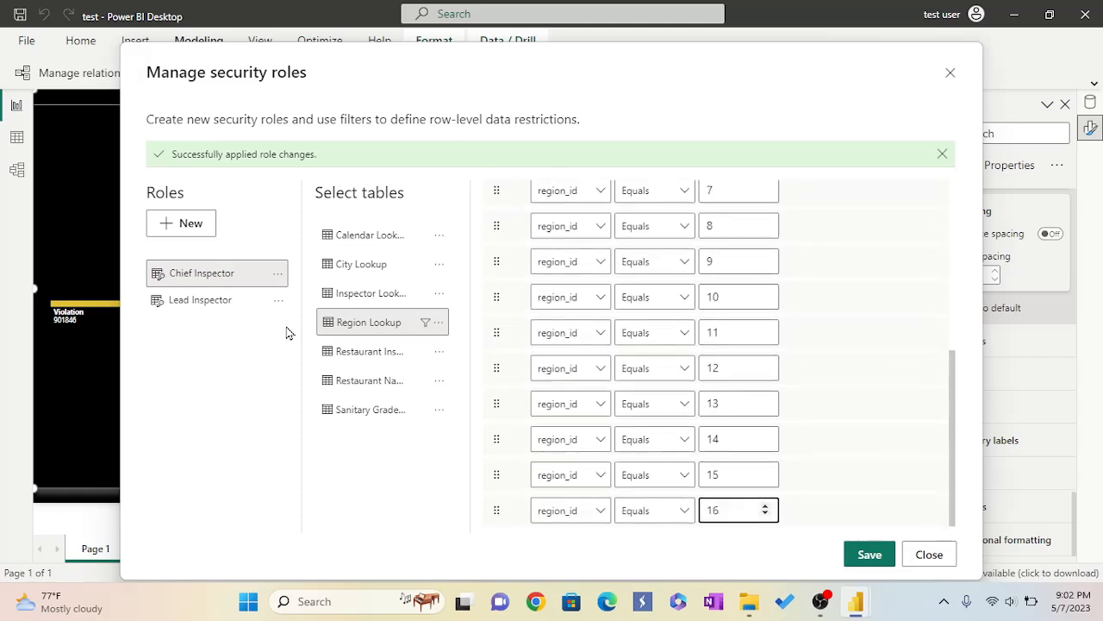
click(186, 302)
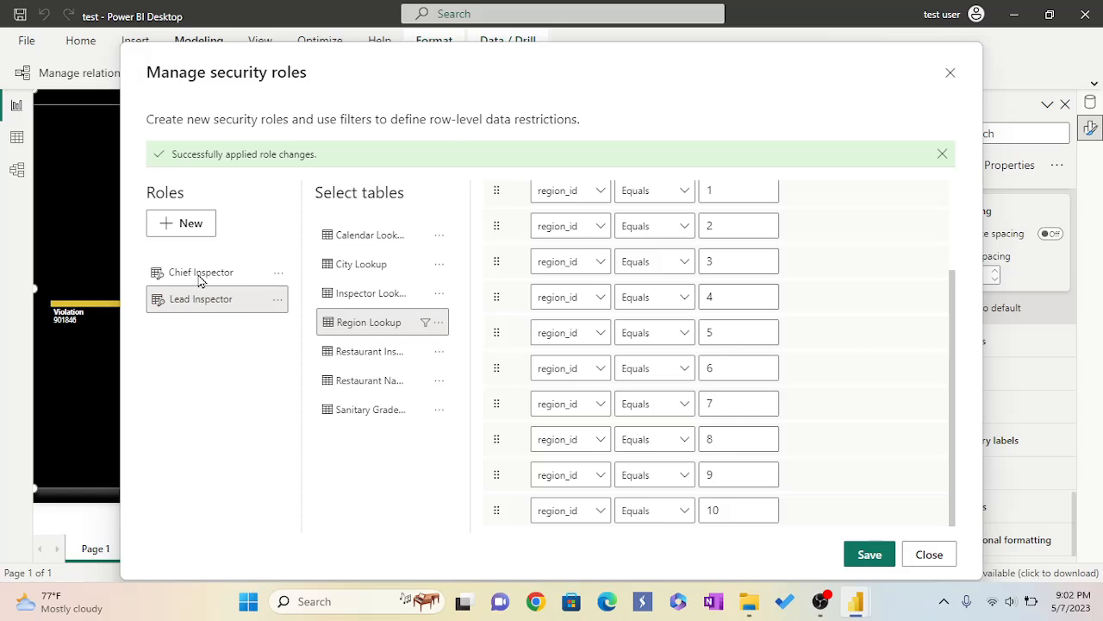
click(198, 278)
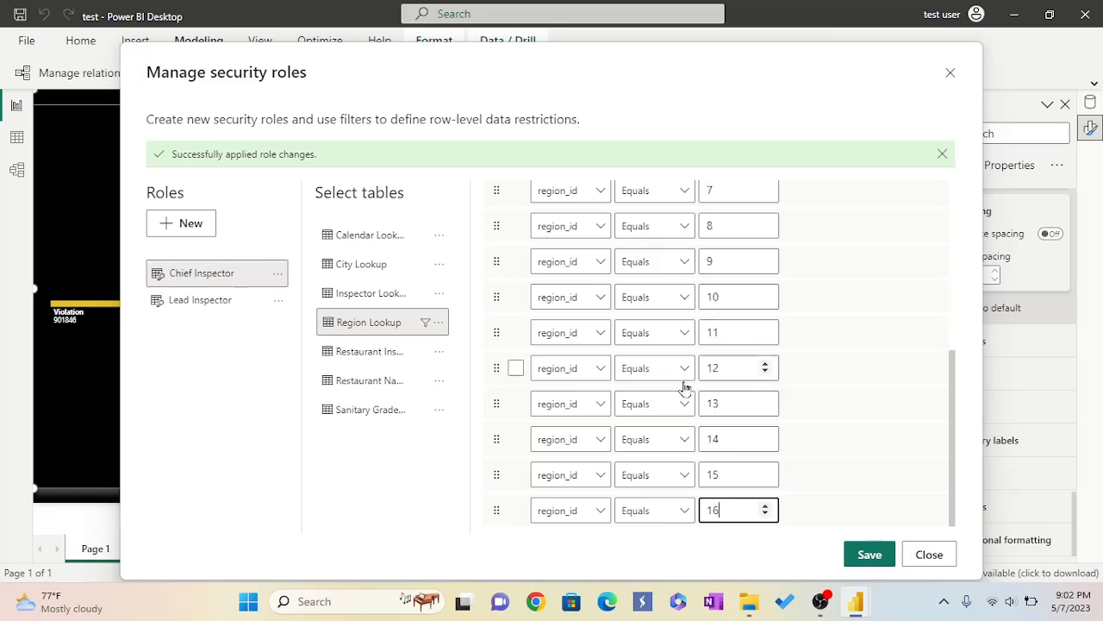
Save the role changes and close the security roles dialog.
click(873, 557)
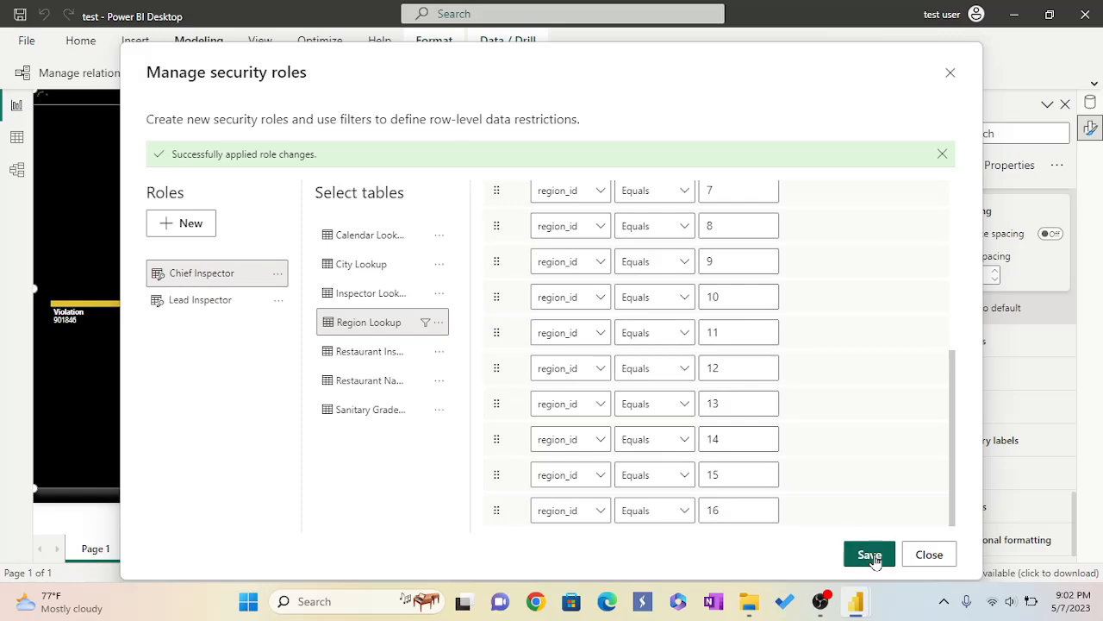
click(873, 557)
click(951, 76)
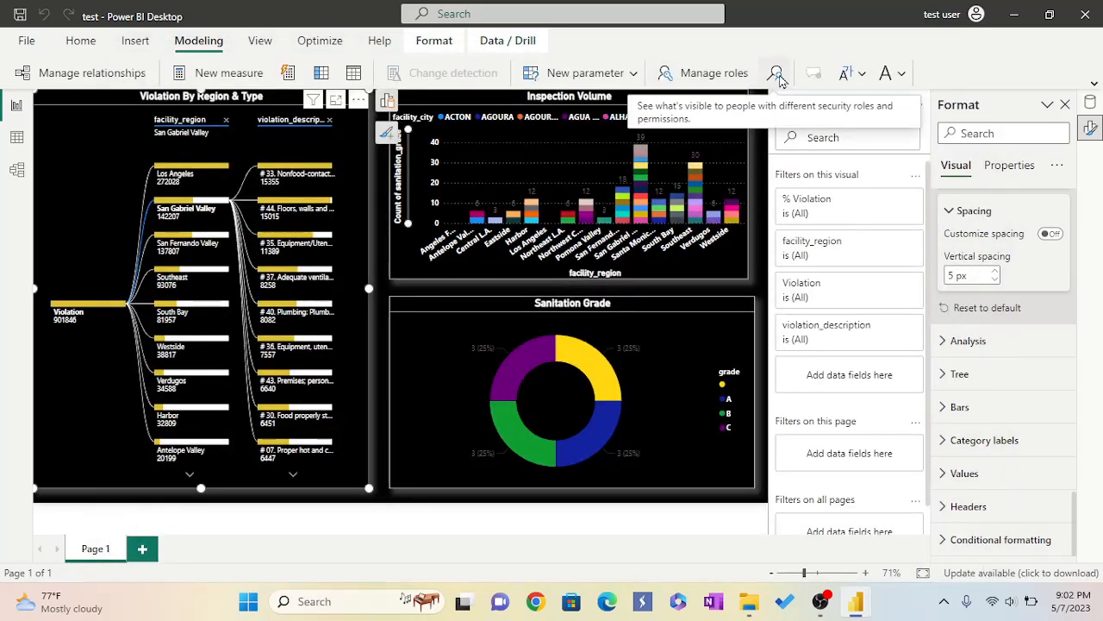
View the report as the Chief Inspector role.
click(778, 75)
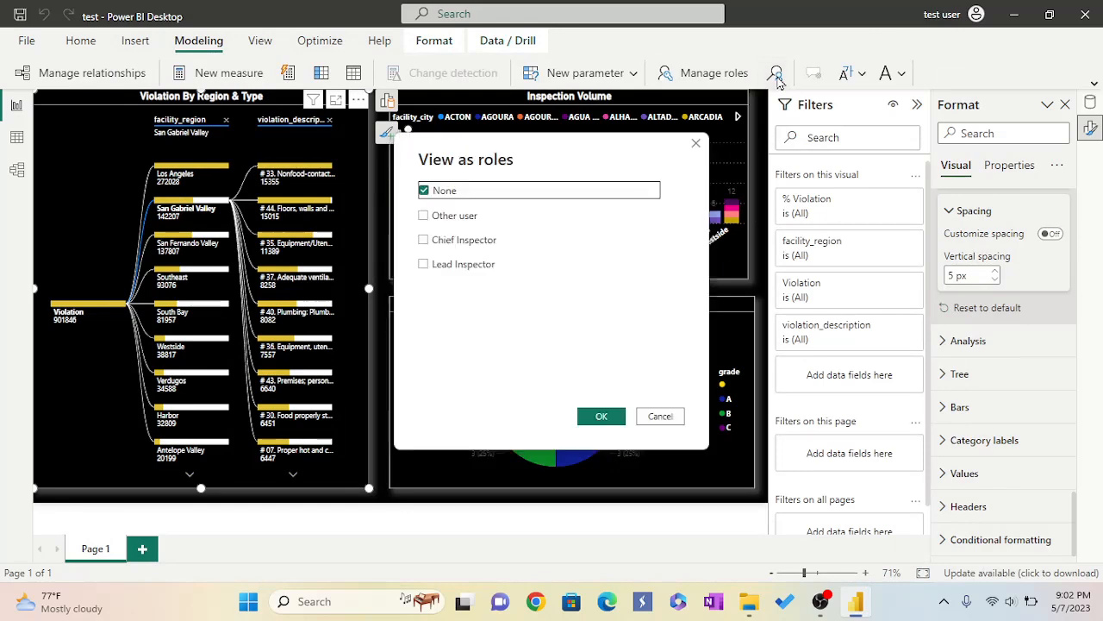
click(422, 240)
key(Return)
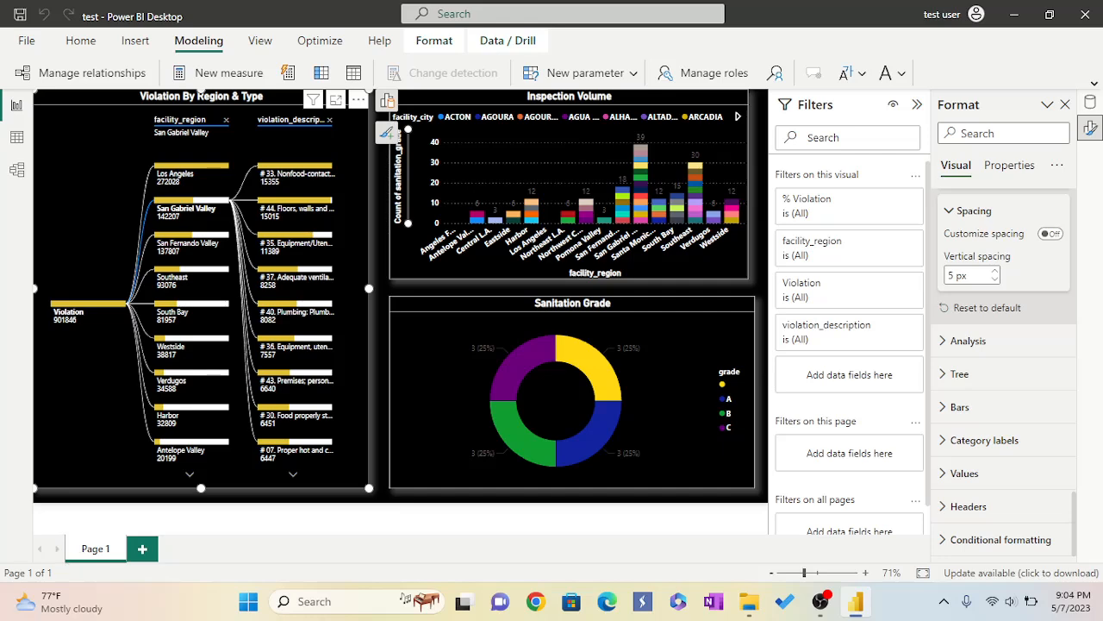
Rename the report page to Inspection & Violations.
double_click(89, 547)
key(BackSpace)
text(Inspe)
text(ction)
text(&)
text( V)
text(iolatio)
text(ns)
key(Return)
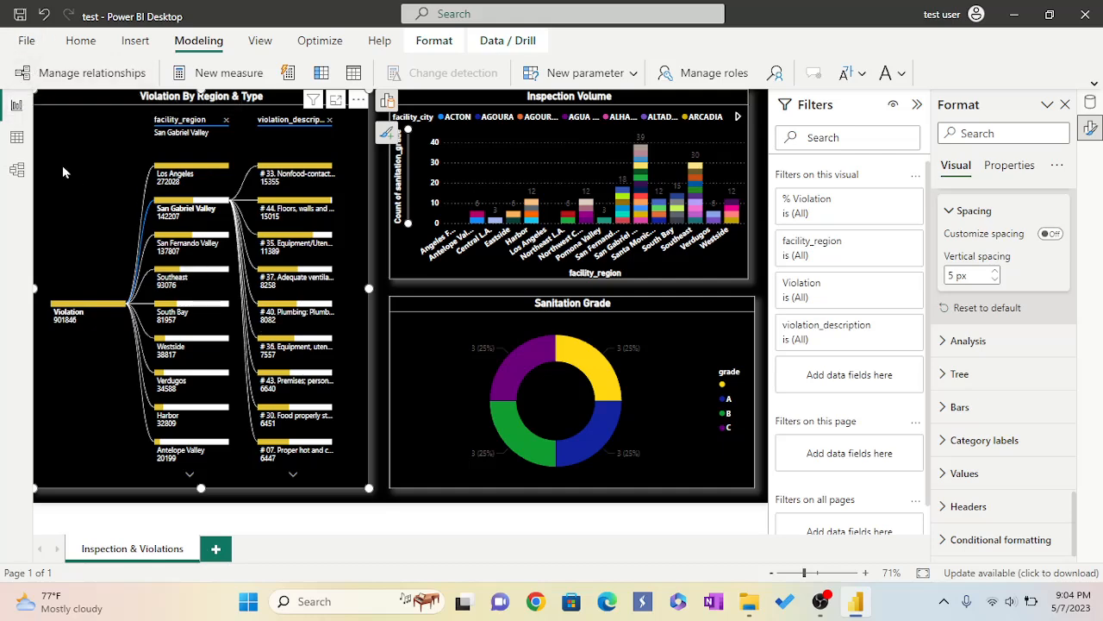
Save the report as a new file named Restaurent Inspection Report LAXMI 1.
click(28, 42)
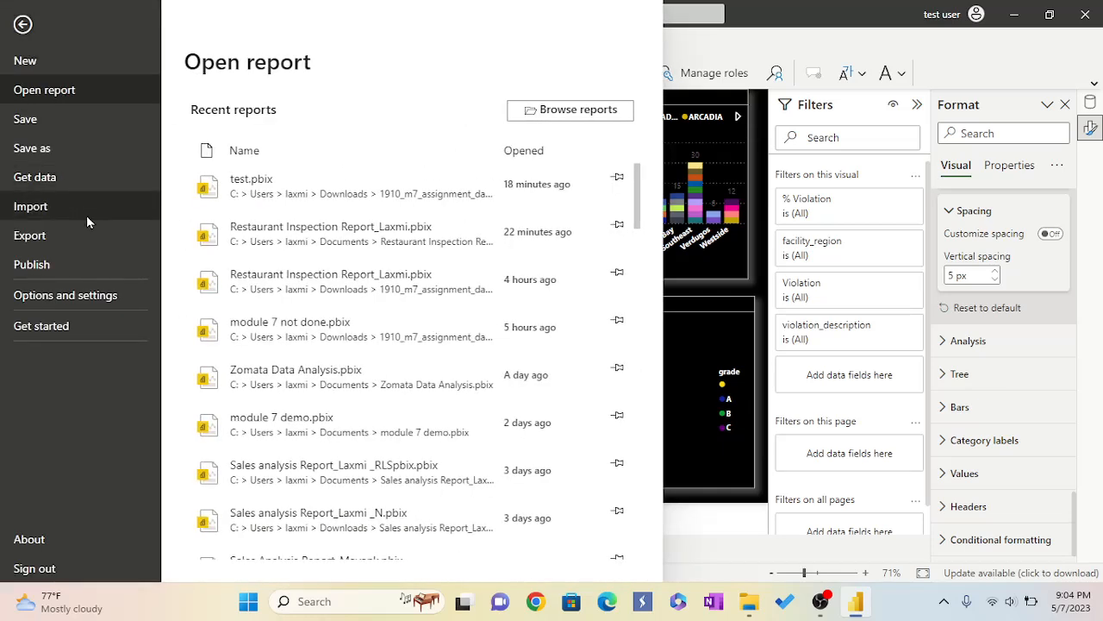
click(30, 149)
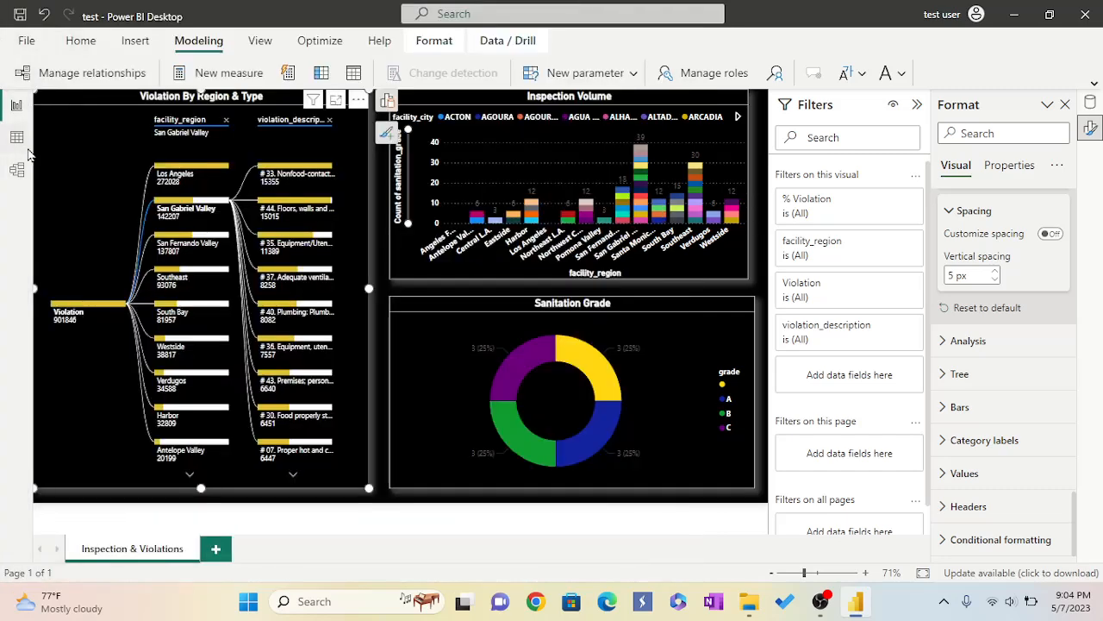
scroll(120, 263, up, 3)
click(170, 305)
key(BackSpace)
key(BackSpace)
key(BackSpace)
key(BackSpace)
key(BackSpace)
key(BackSpace)
key(BackSpace)
key(BackSpace)
key(BackSpace)
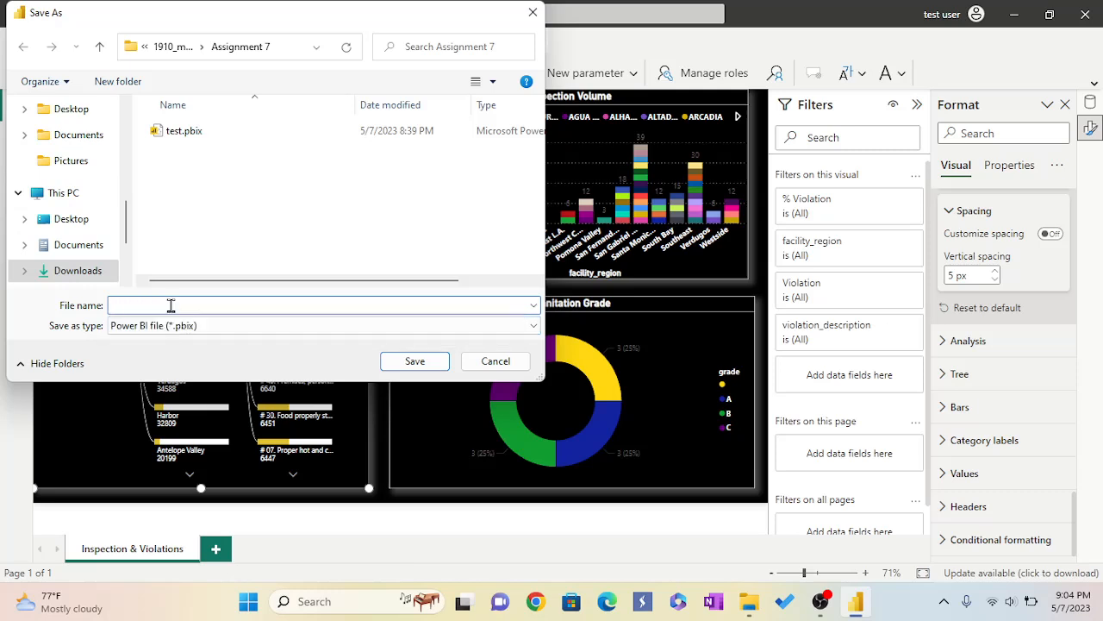
text(R)
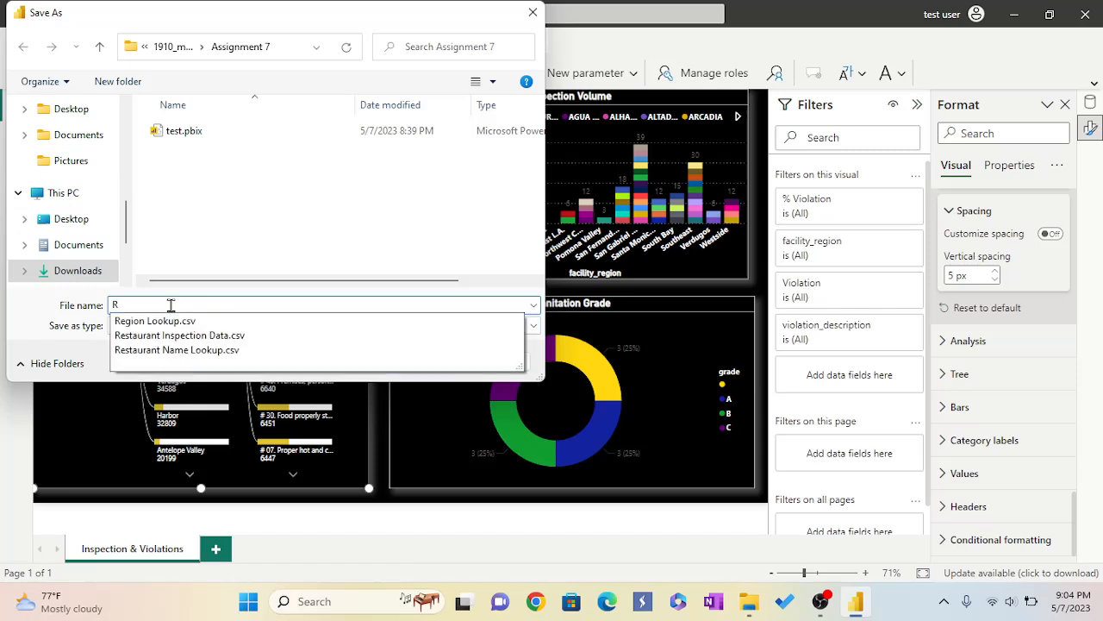
text(estaurent Inspection Repo)
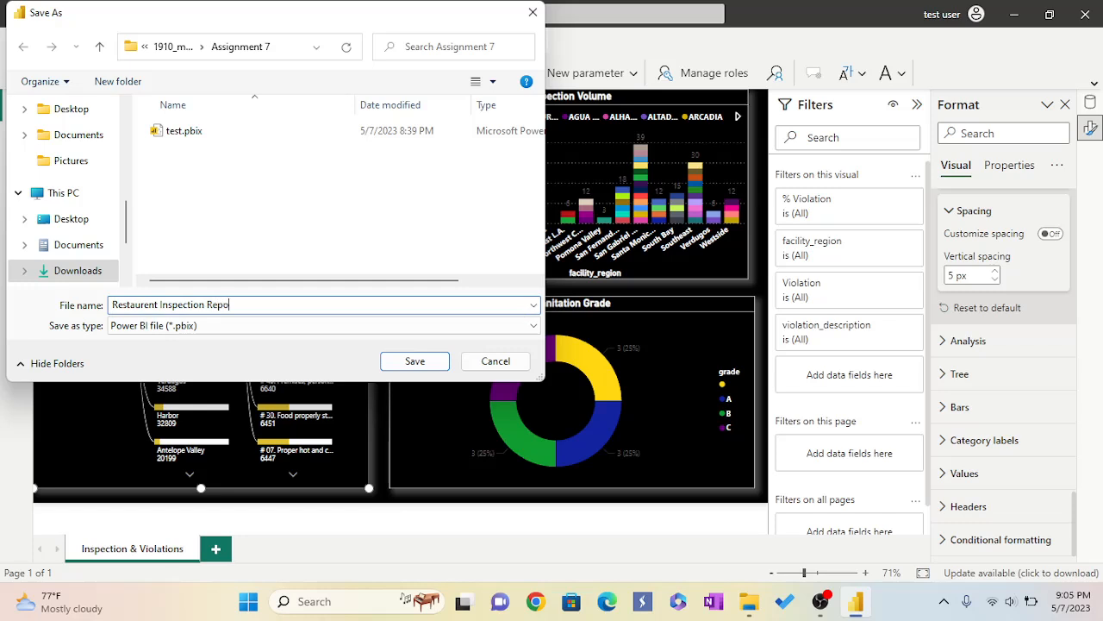
text(rt LAXMI 1)
click(414, 361)
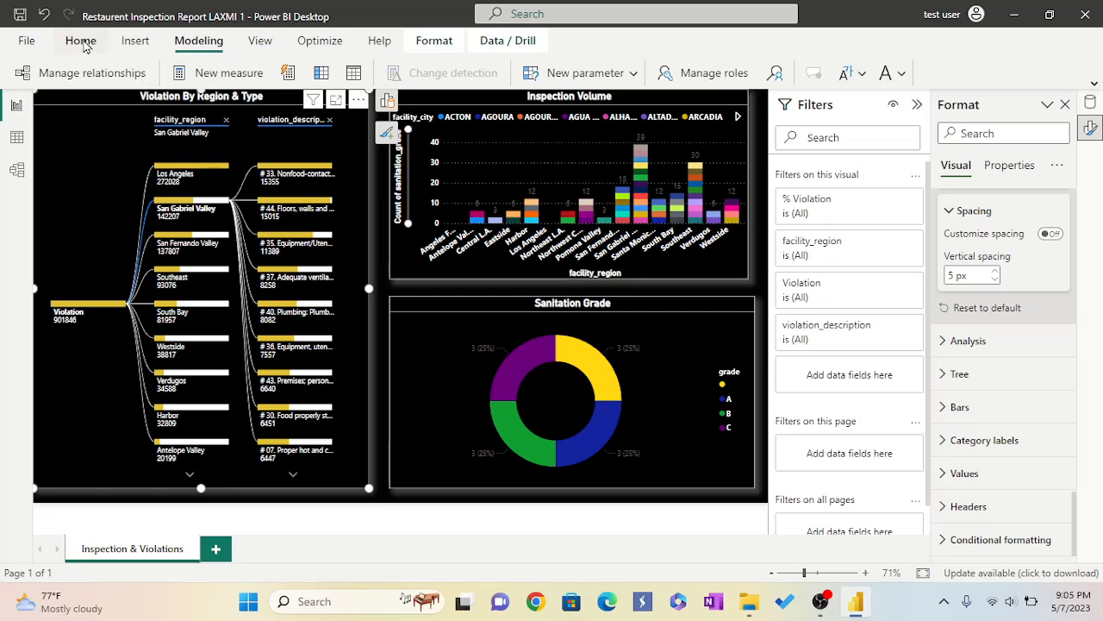
Publish the report to the 2023_Mar_20 7 AM workspace and open the published report in Power BI.
click(82, 43)
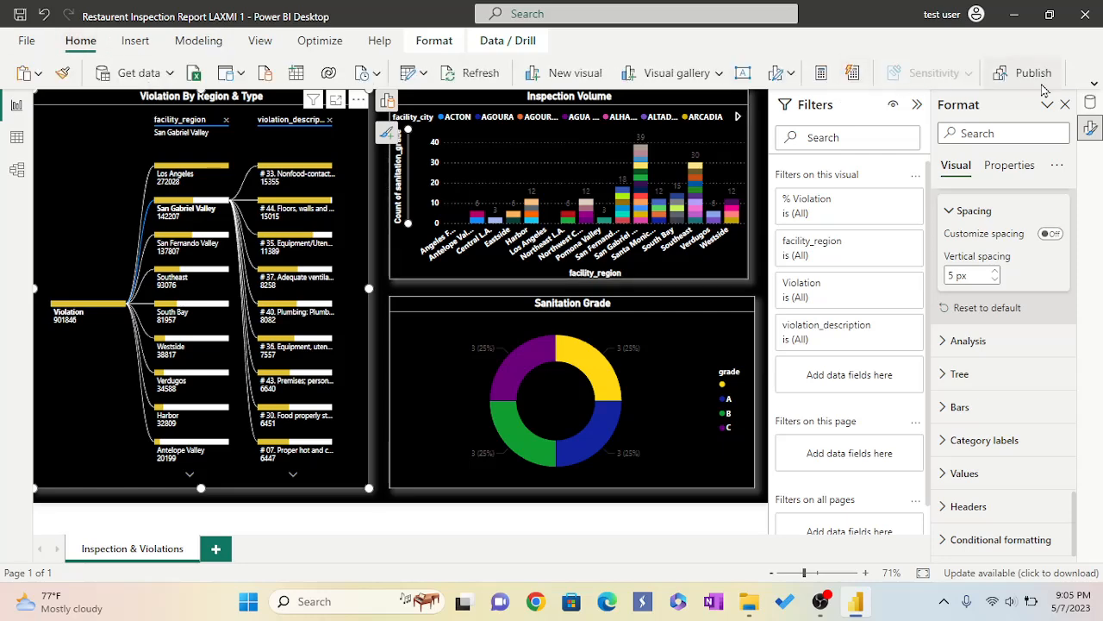
click(1039, 77)
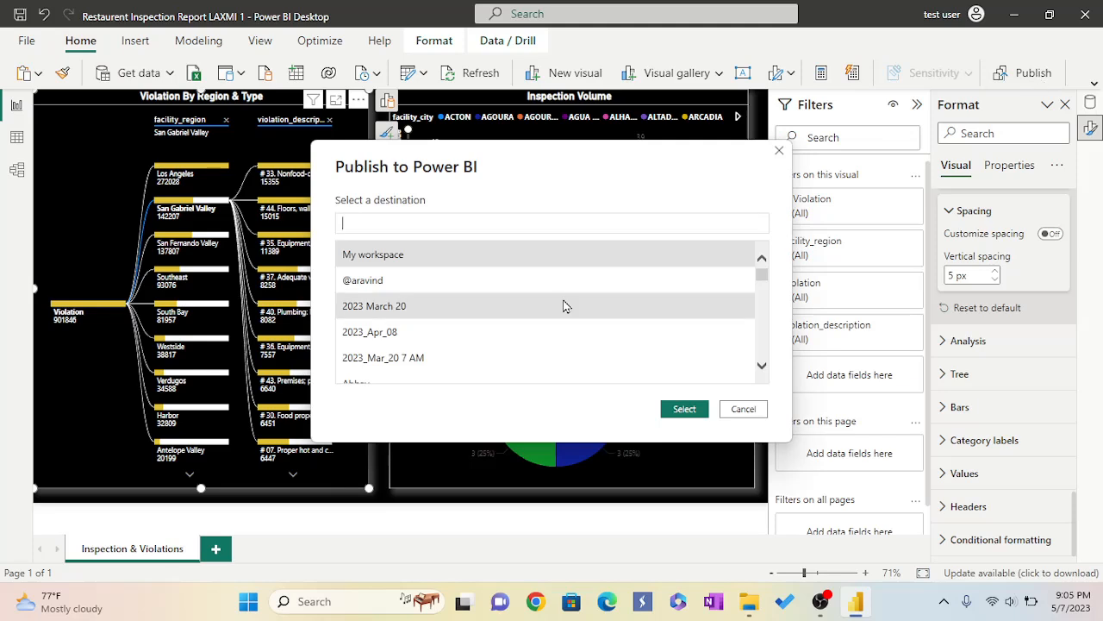
click(384, 362)
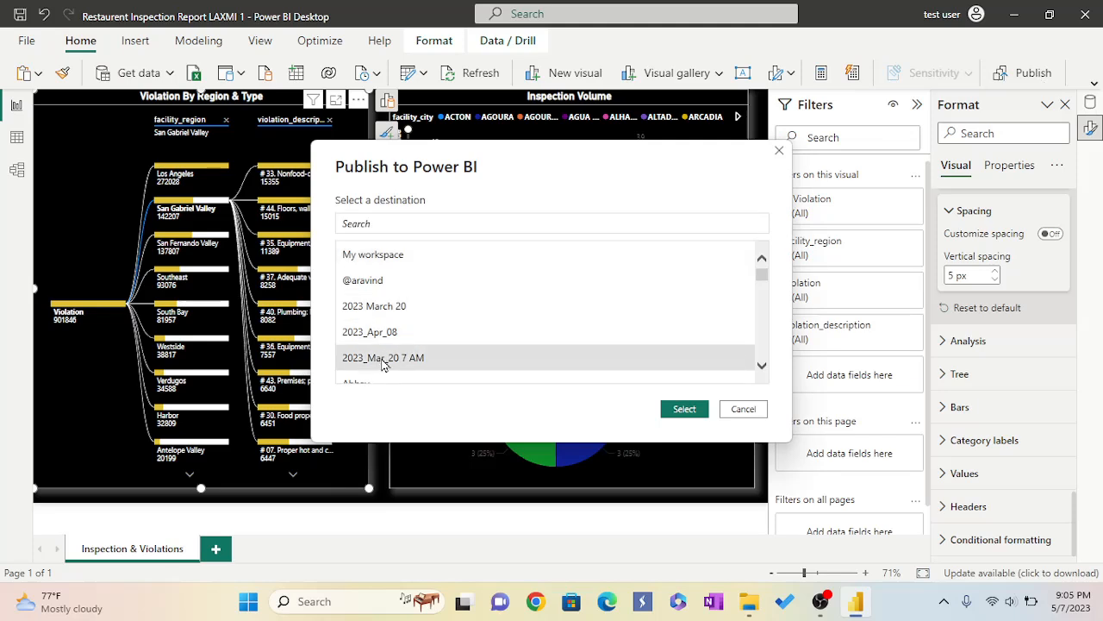
click(683, 411)
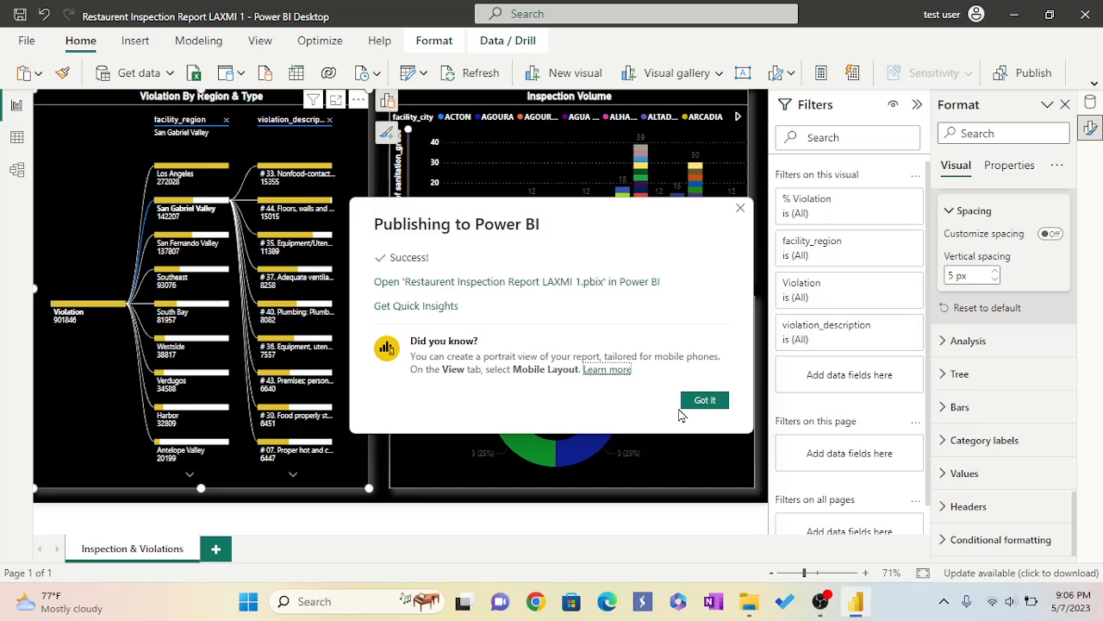
click(519, 285)
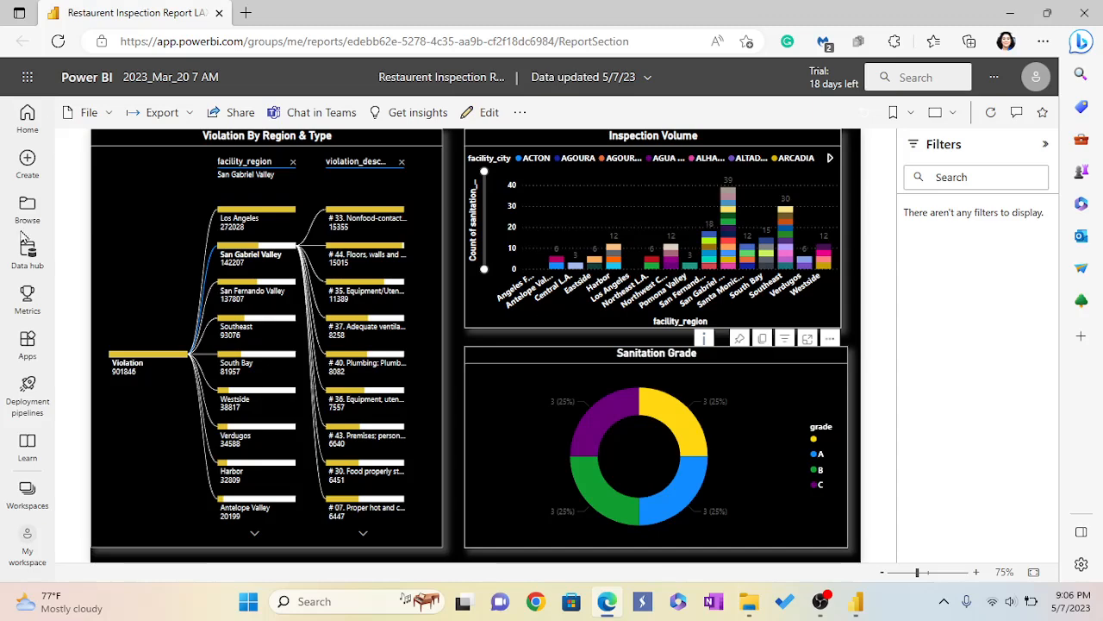
Open the published report's permissions page and expand its related datasets.
click(112, 117)
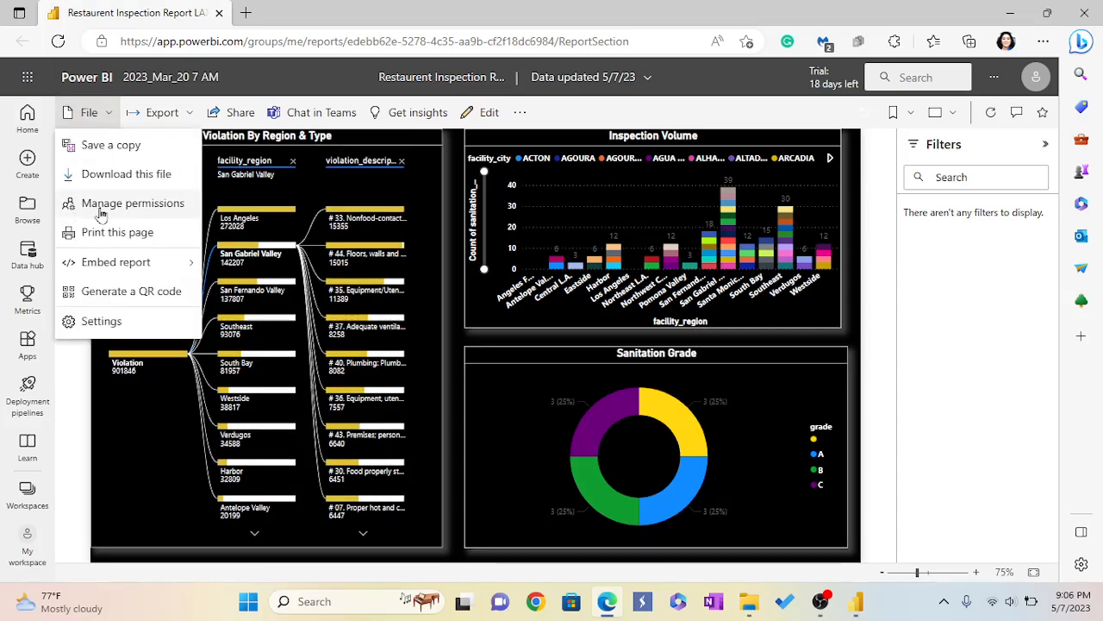
click(122, 205)
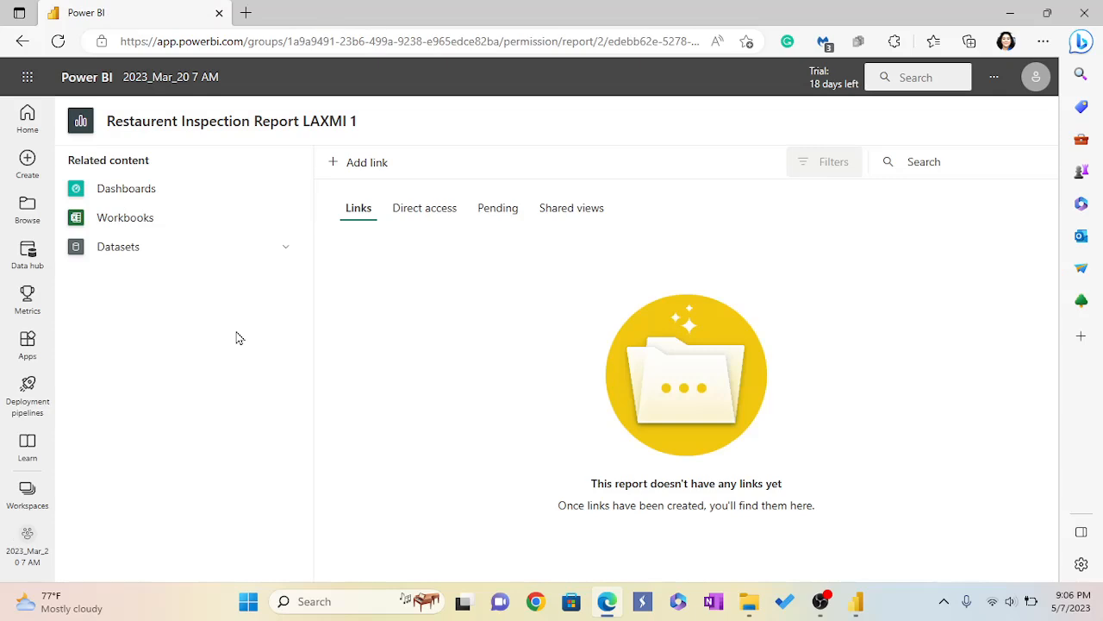
click(123, 250)
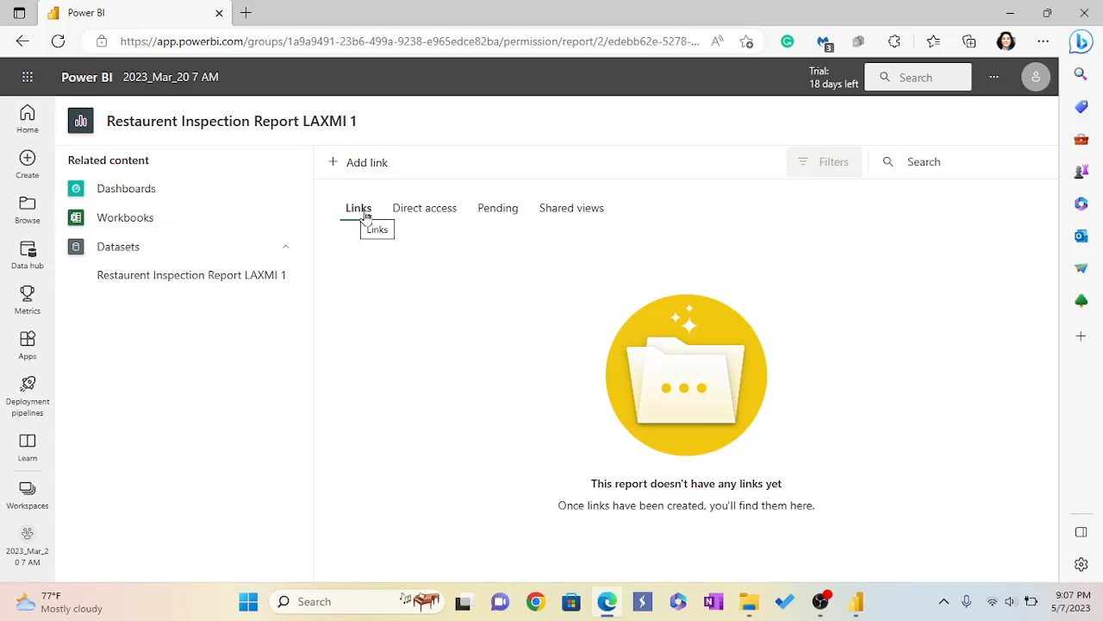
Review the report's direct access list along with its links, pending and shared views tabs.
click(436, 213)
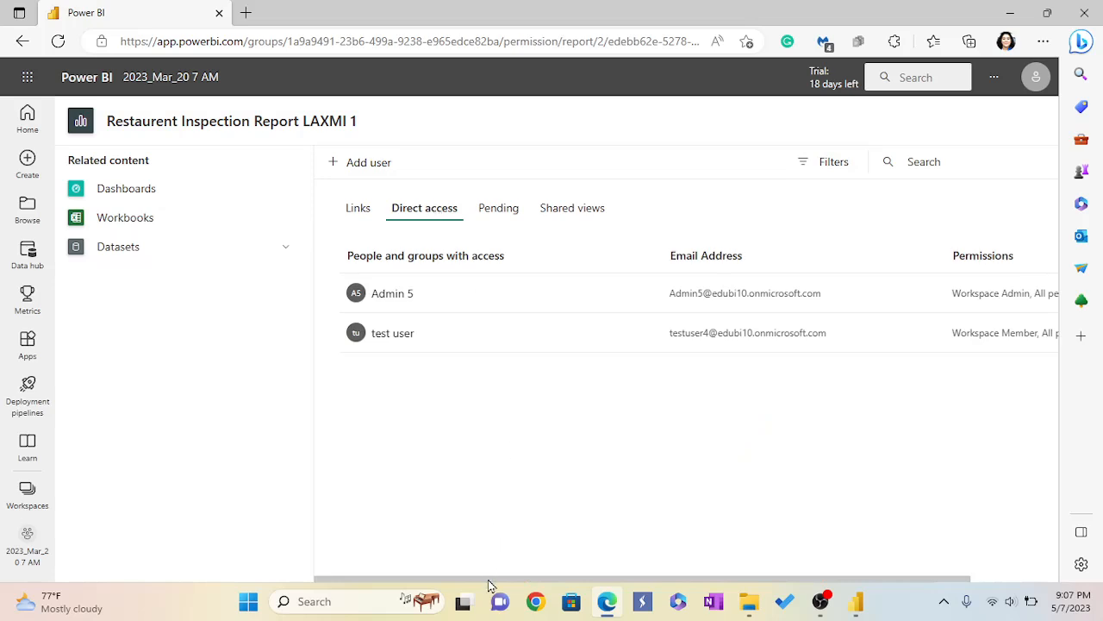
mouse_move(492, 584)
mouse_down()
mouse_move(581, 587)
mouse_move(487, 595)
mouse_up()
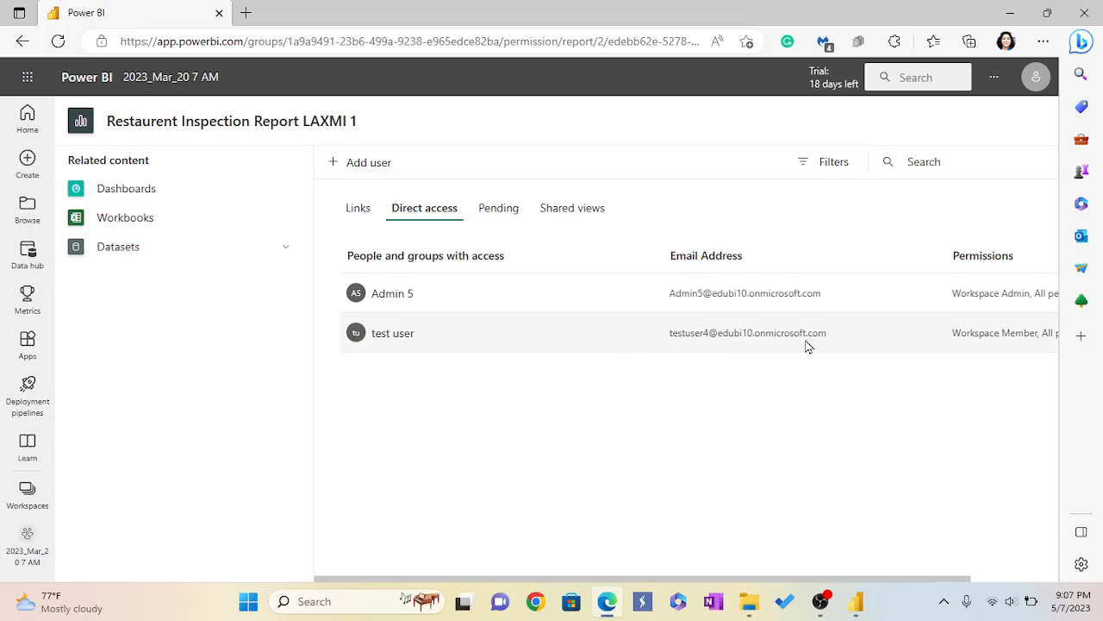
drag(841, 584, 938, 586)
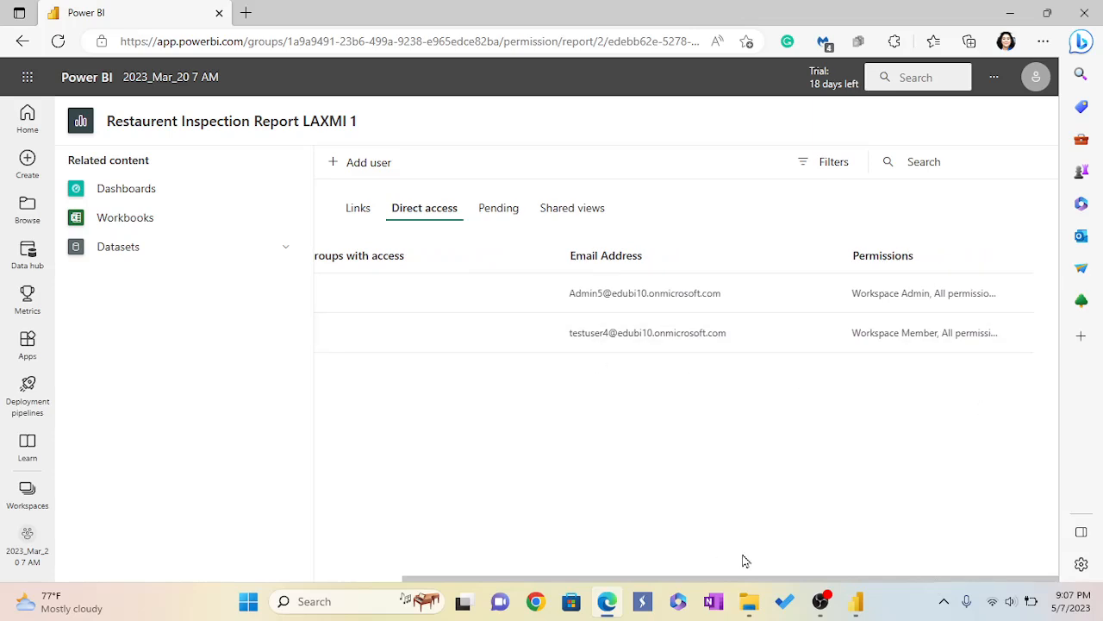
drag(769, 585, 609, 586)
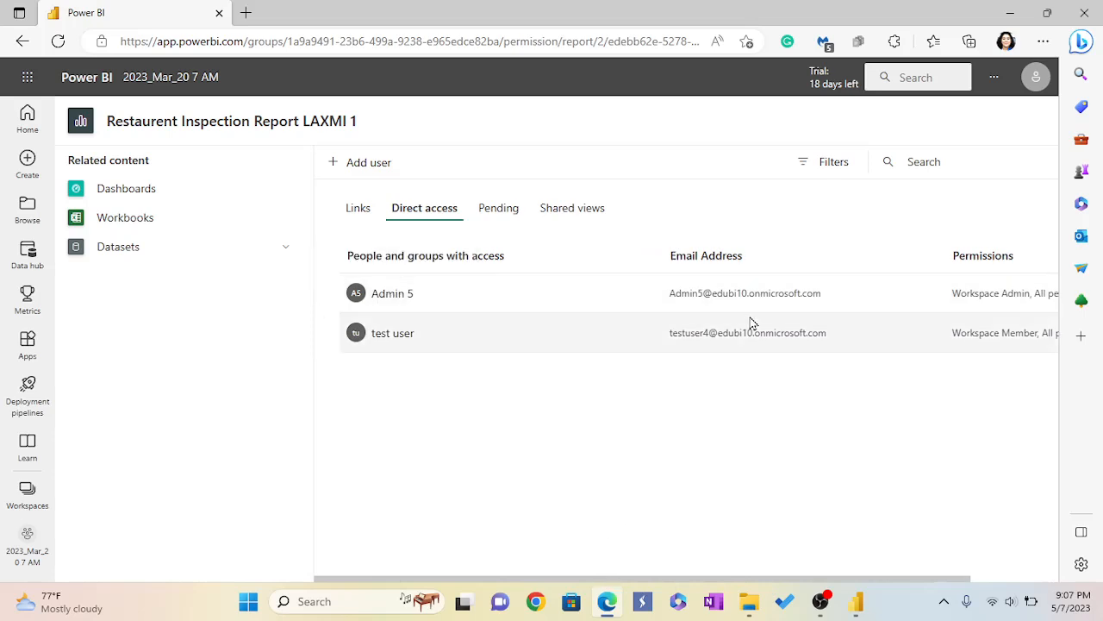
drag(788, 584, 709, 570)
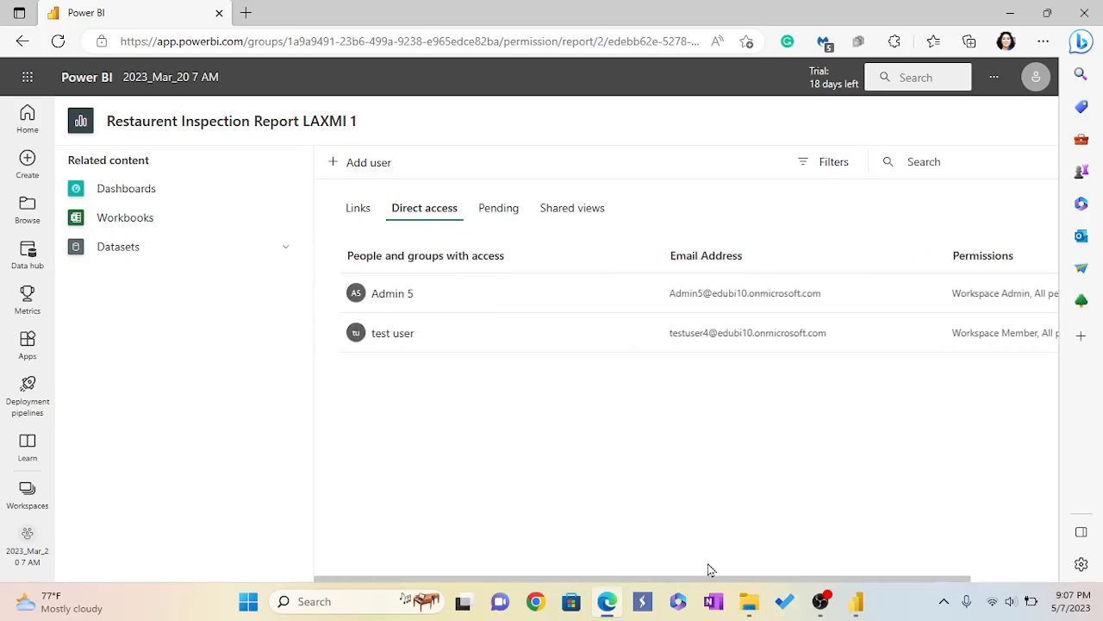
click(507, 211)
click(560, 213)
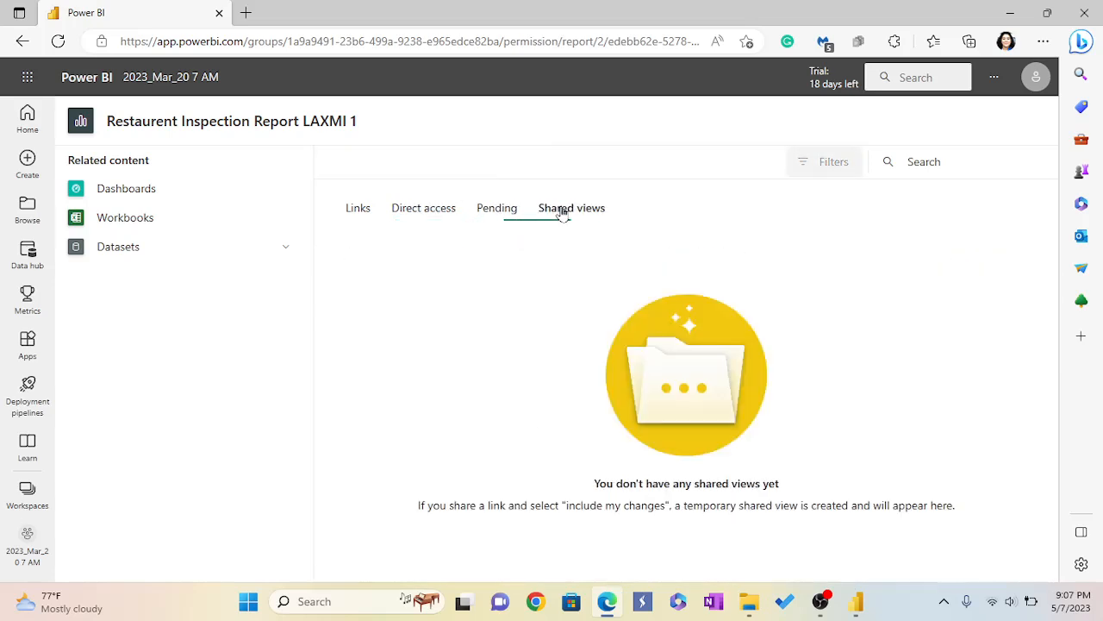
click(355, 213)
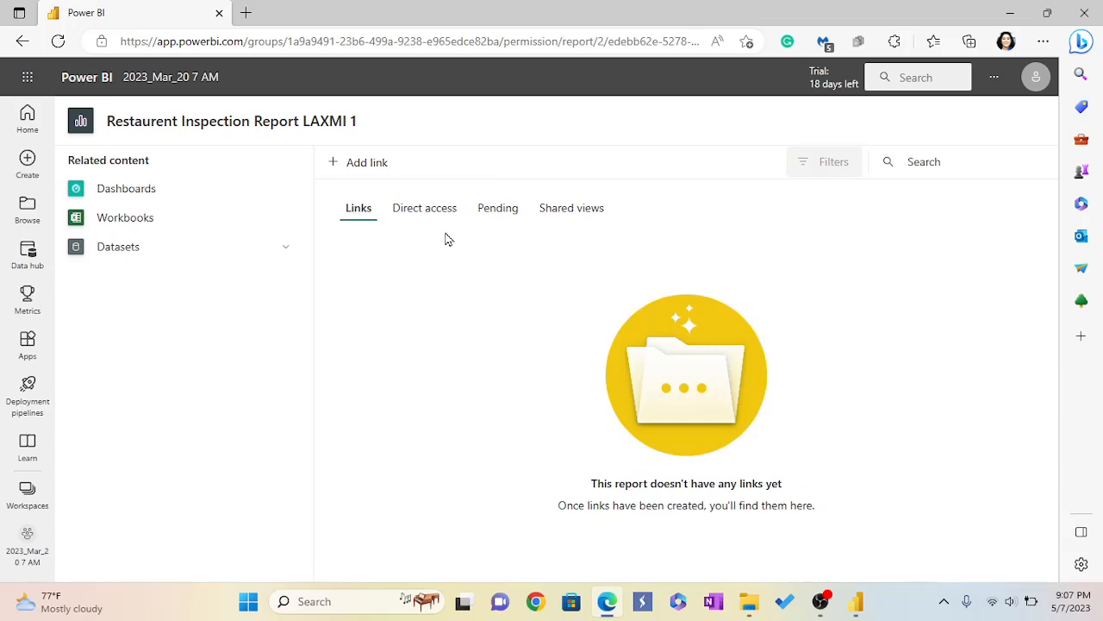
click(430, 214)
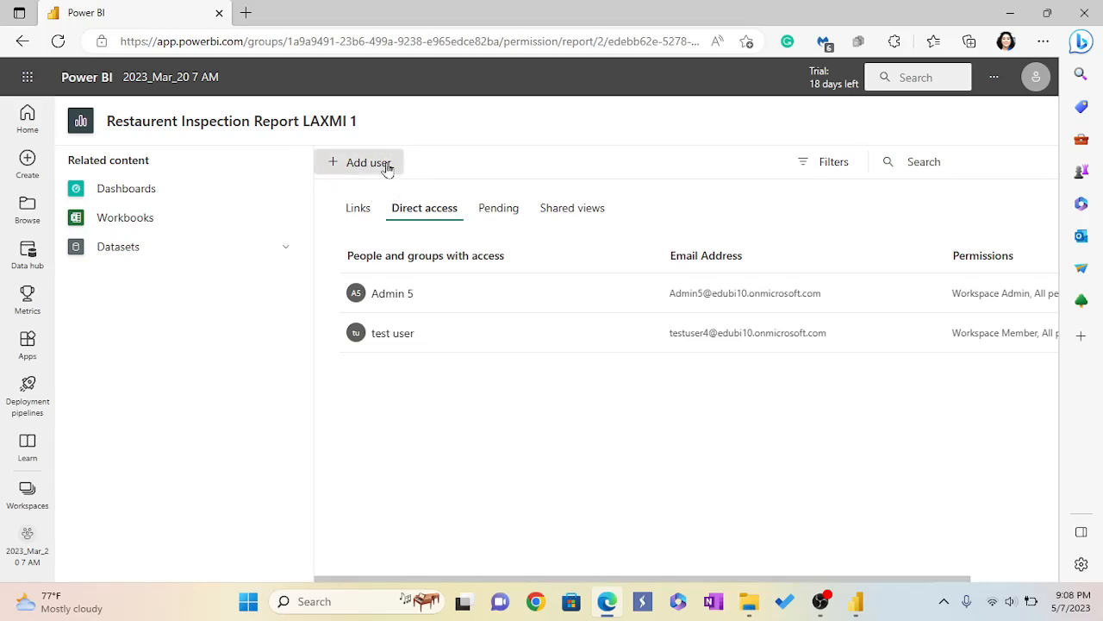
Open the Access panel of the 2023_Mar_20 7 AM workspace and view the available permission roles.
click(27, 492)
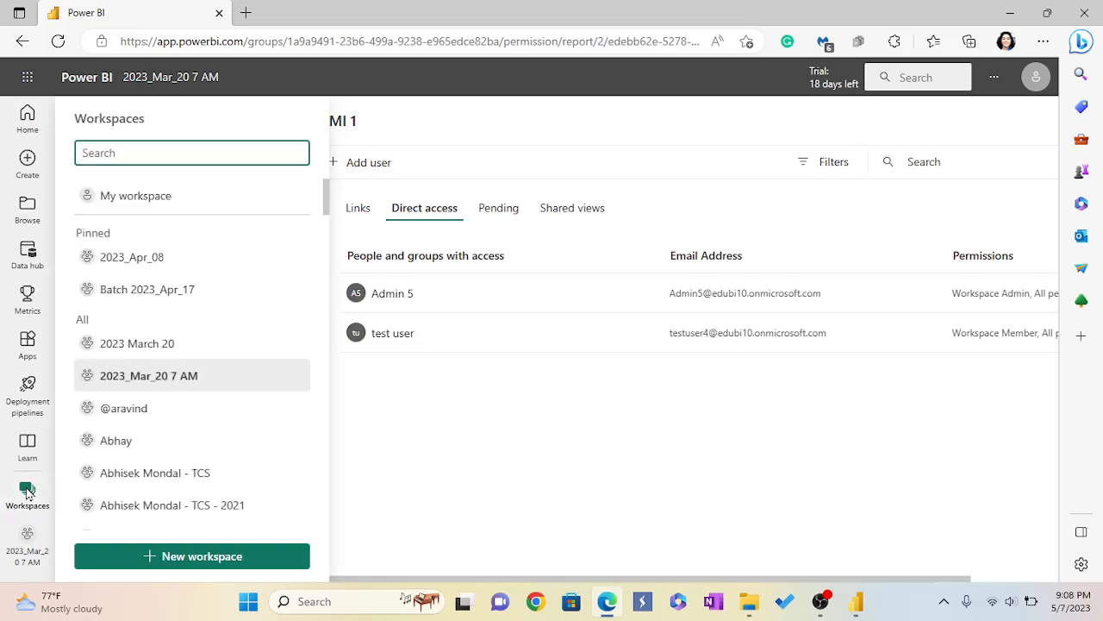
click(168, 380)
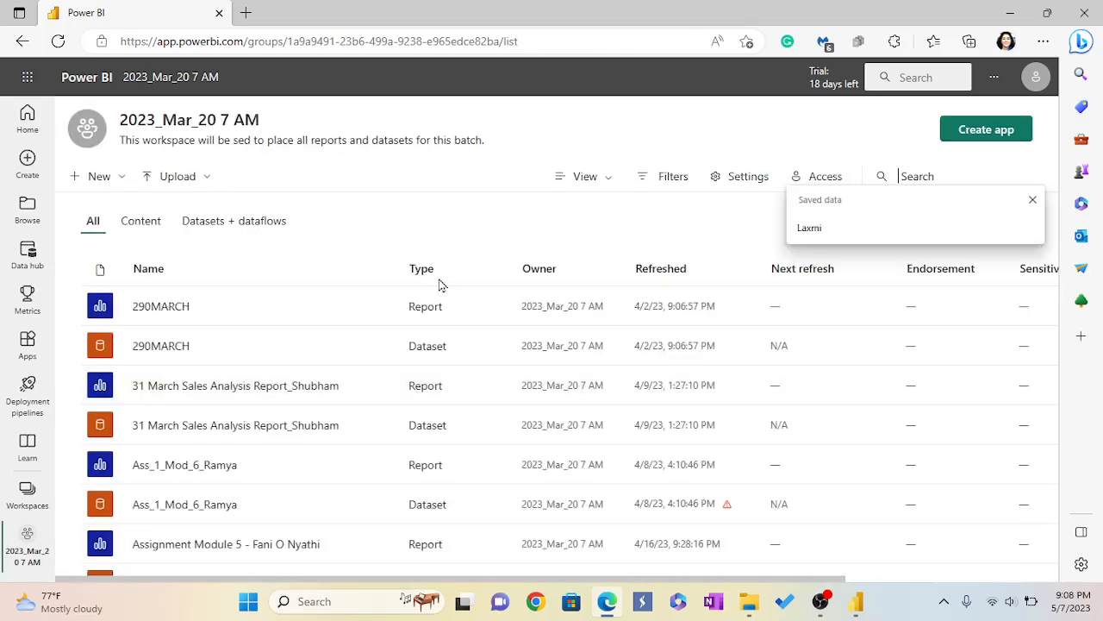
click(819, 180)
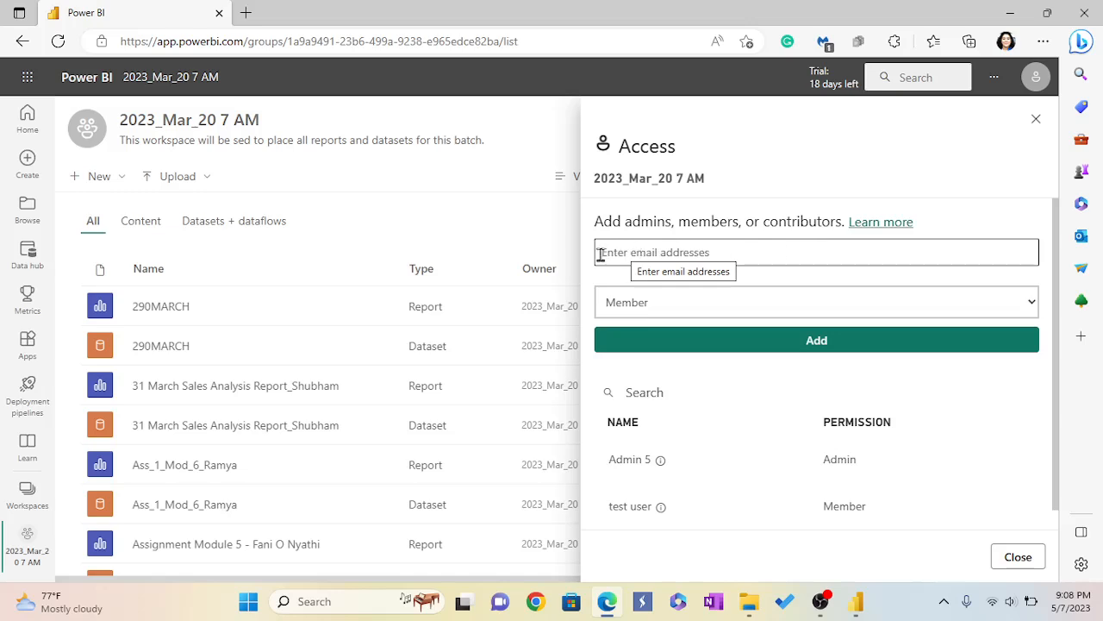
click(1031, 304)
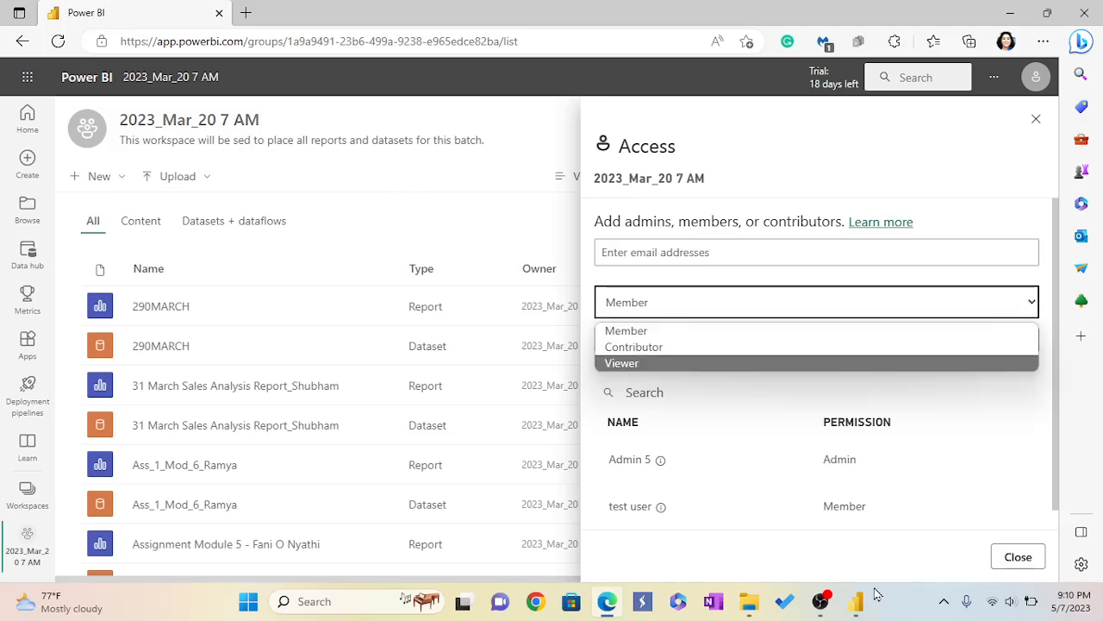
Switch to Power BI Desktop and dismiss the publishing success dialog.
mouse_move(856, 601)
click(849, 553)
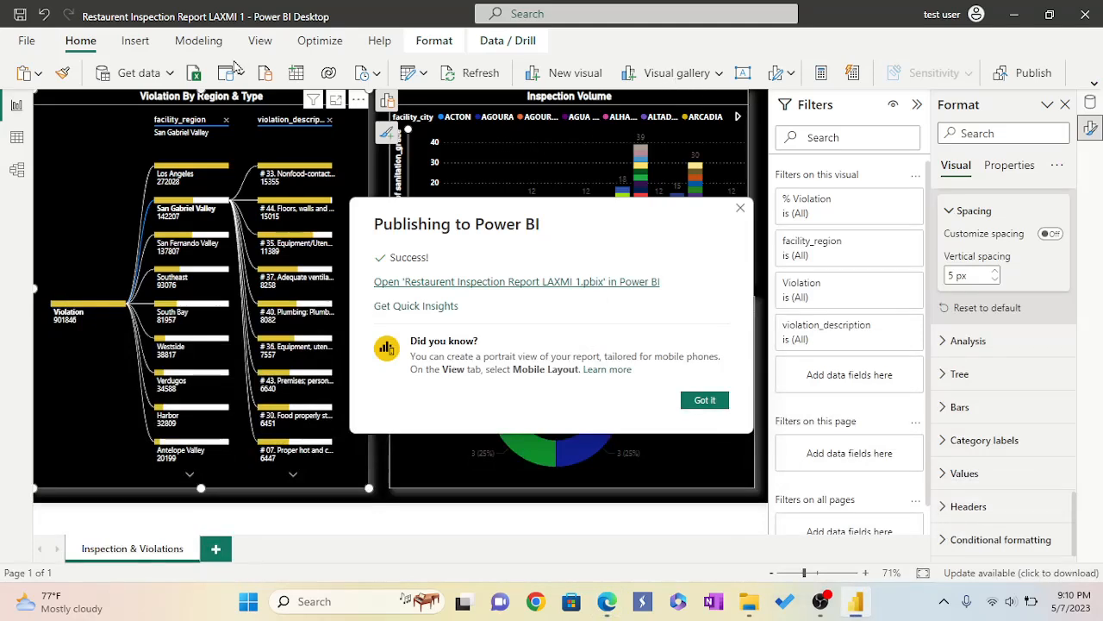
click(705, 401)
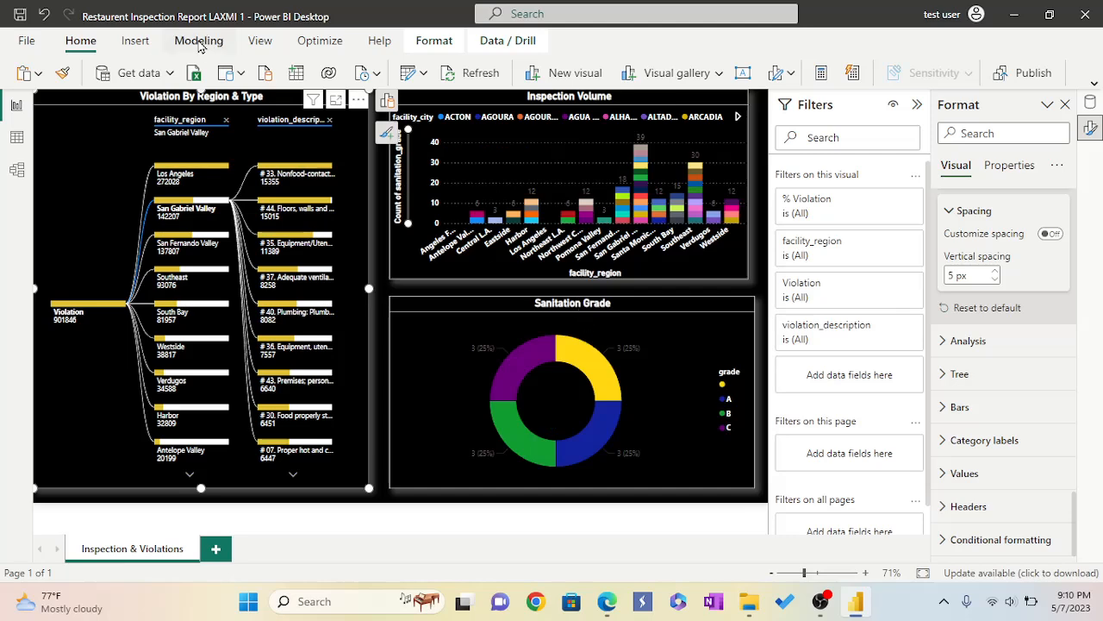
Open the Manage security roles dialog to review the Chief Inspector and Lead Inspector roles, then close it.
click(199, 41)
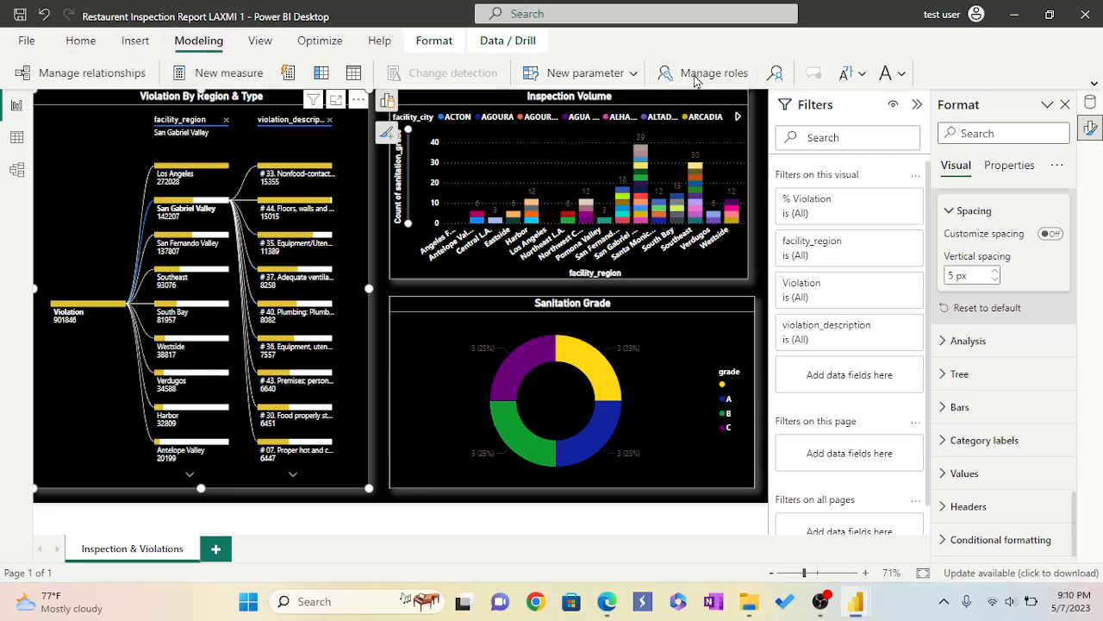
click(695, 77)
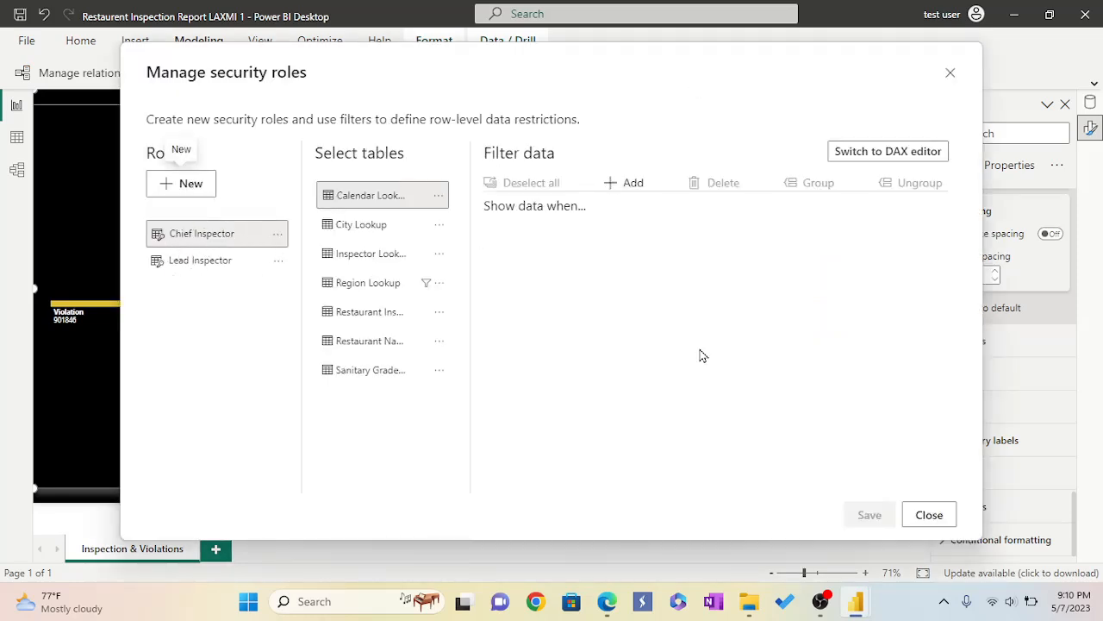
click(951, 77)
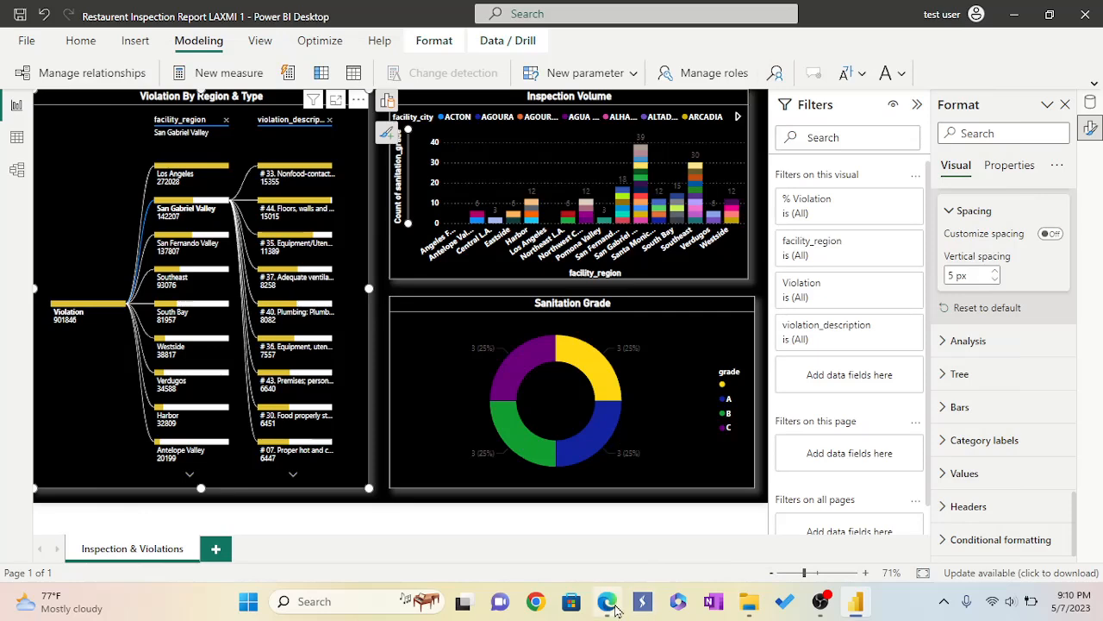
Return to the browser and close, then reopen, the workspace Access panel.
mouse_move(608, 609)
click(603, 562)
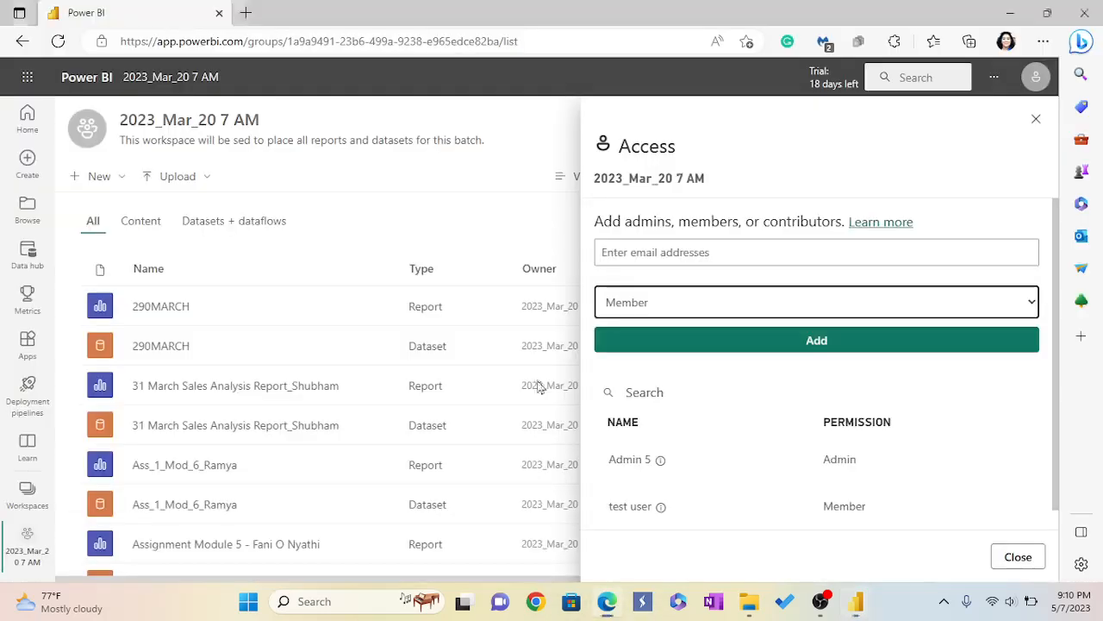
click(1036, 118)
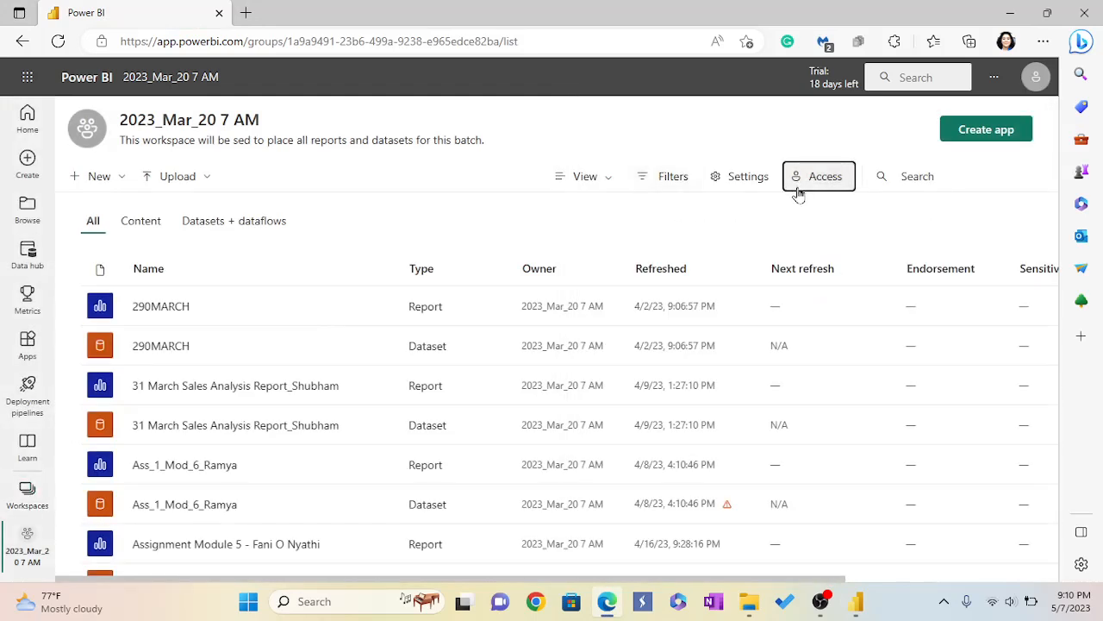
click(830, 184)
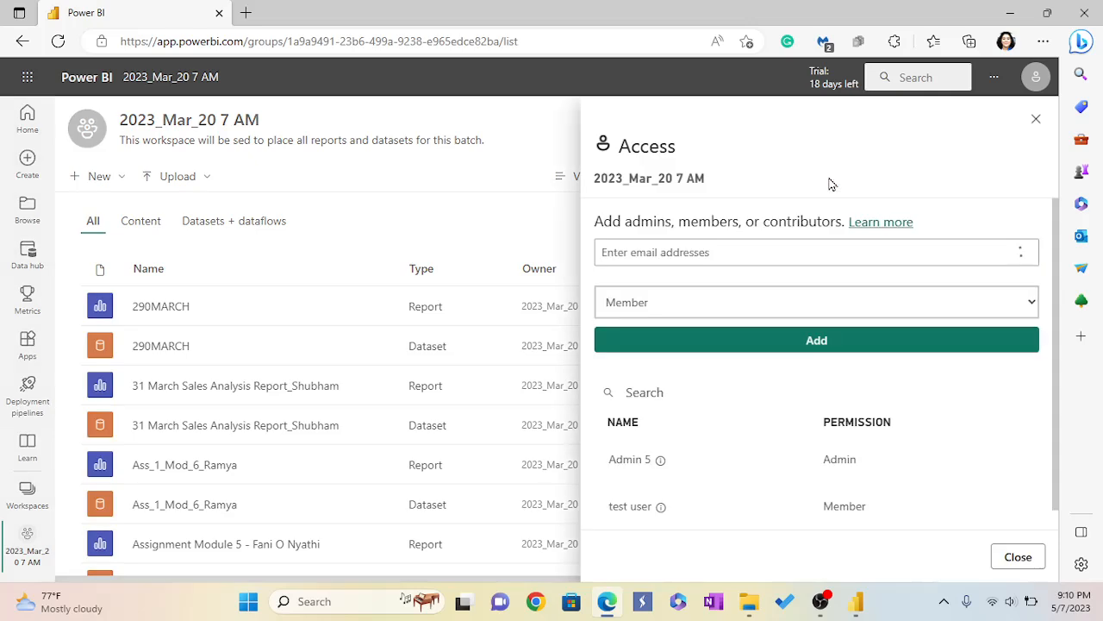